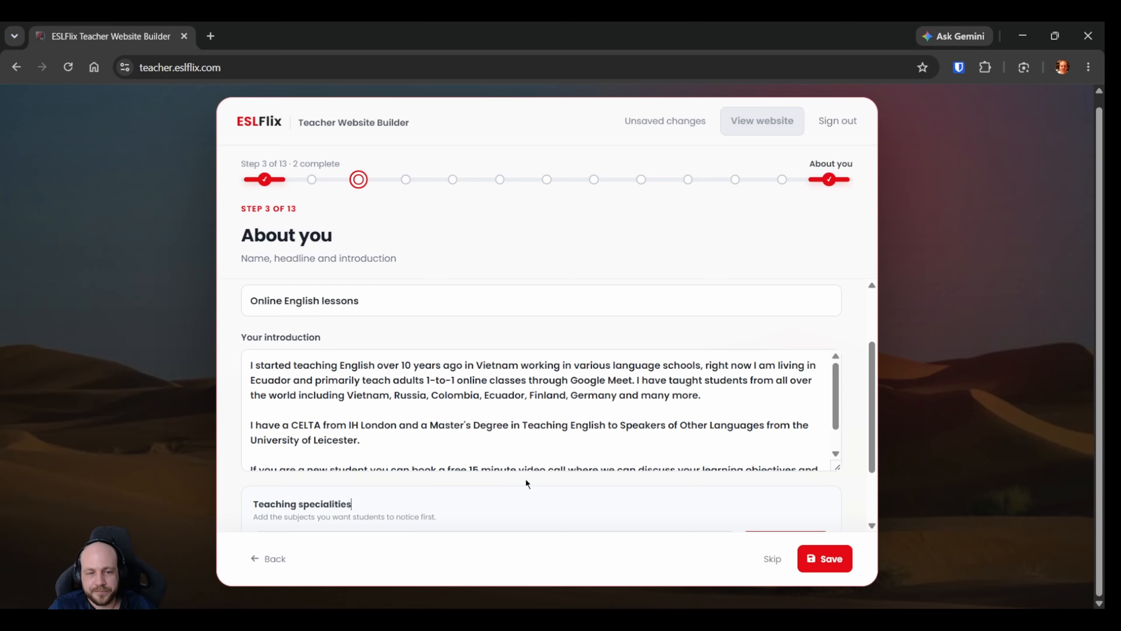
Add IELTS as a teaching speciality on the About you page.
scroll(526, 479, down, 2)
click(344, 455)
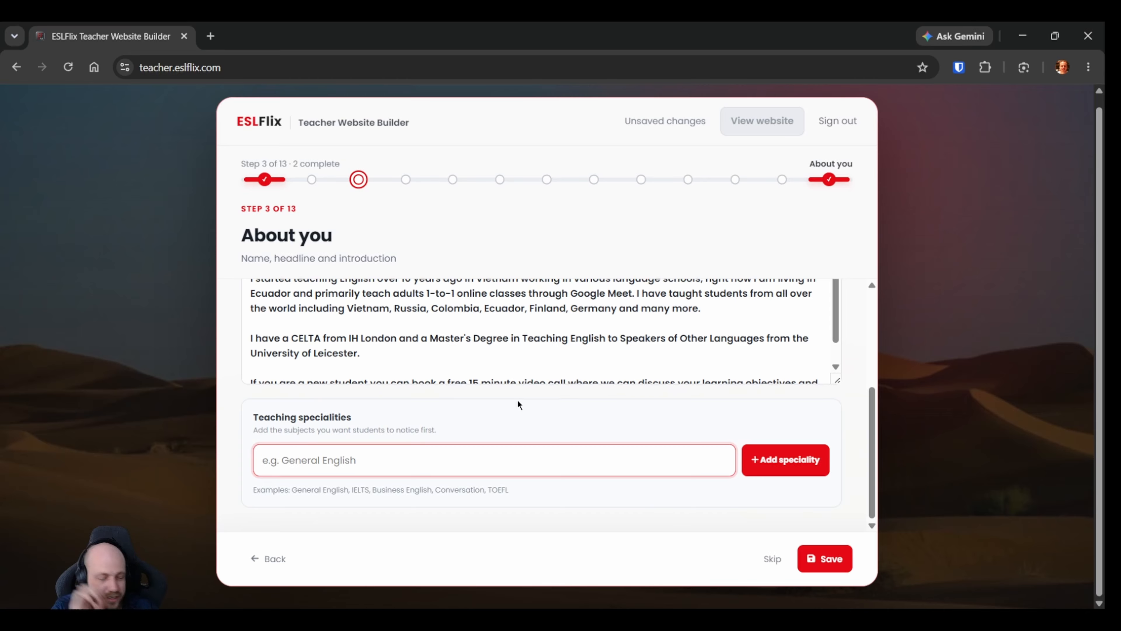
text(IELTS)
key(Return)
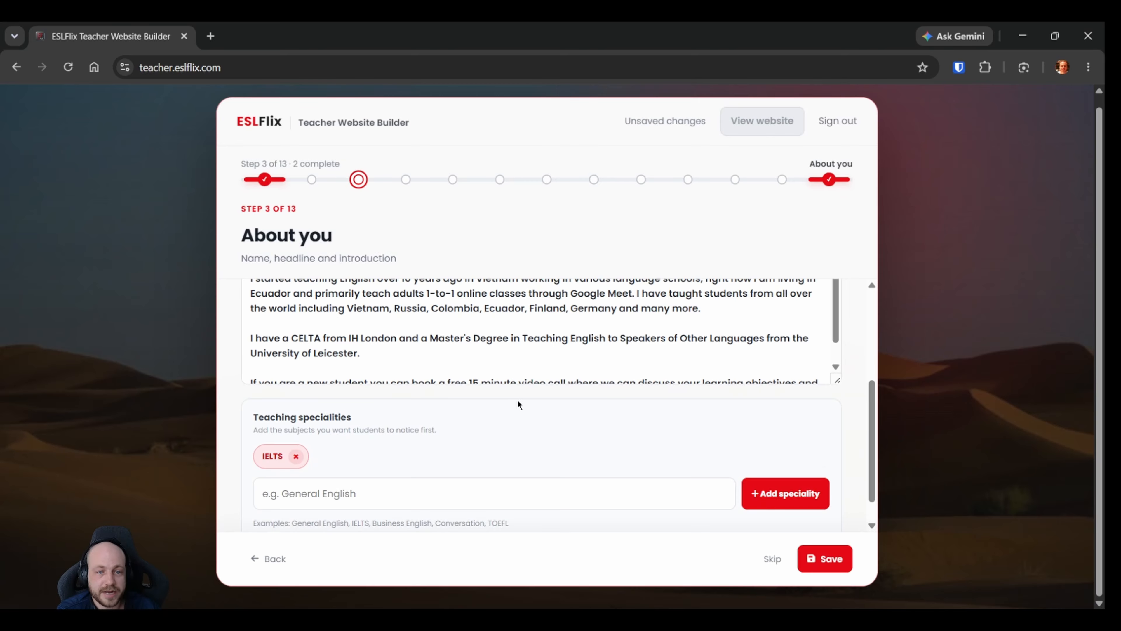
Add Speaking as another teaching speciality.
click(334, 486)
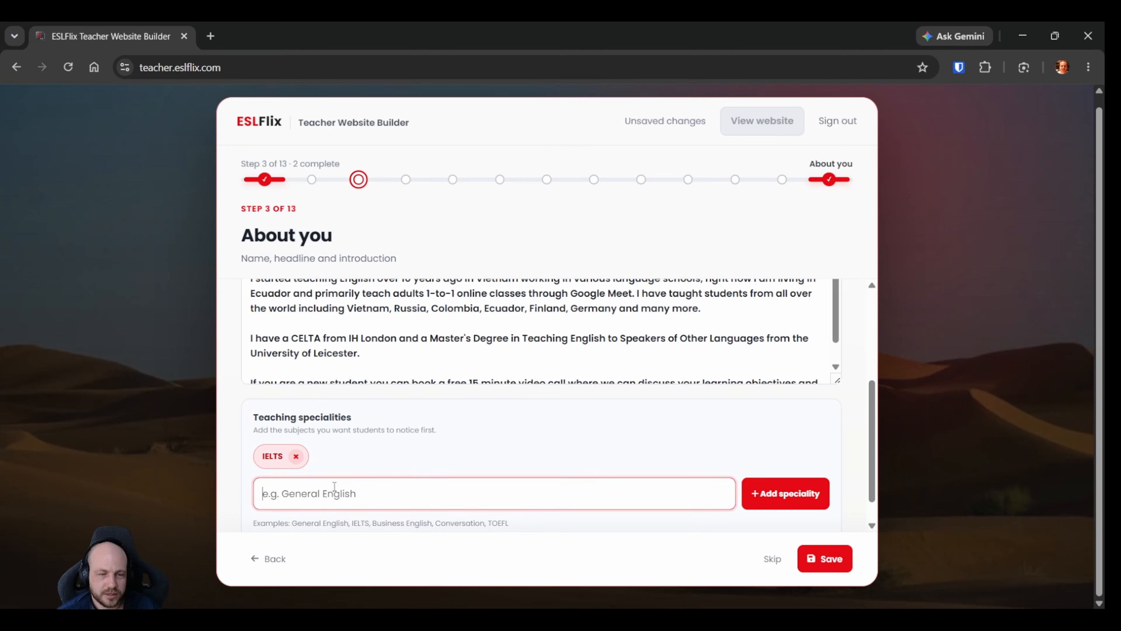
text(SP)
key(BackSpace)
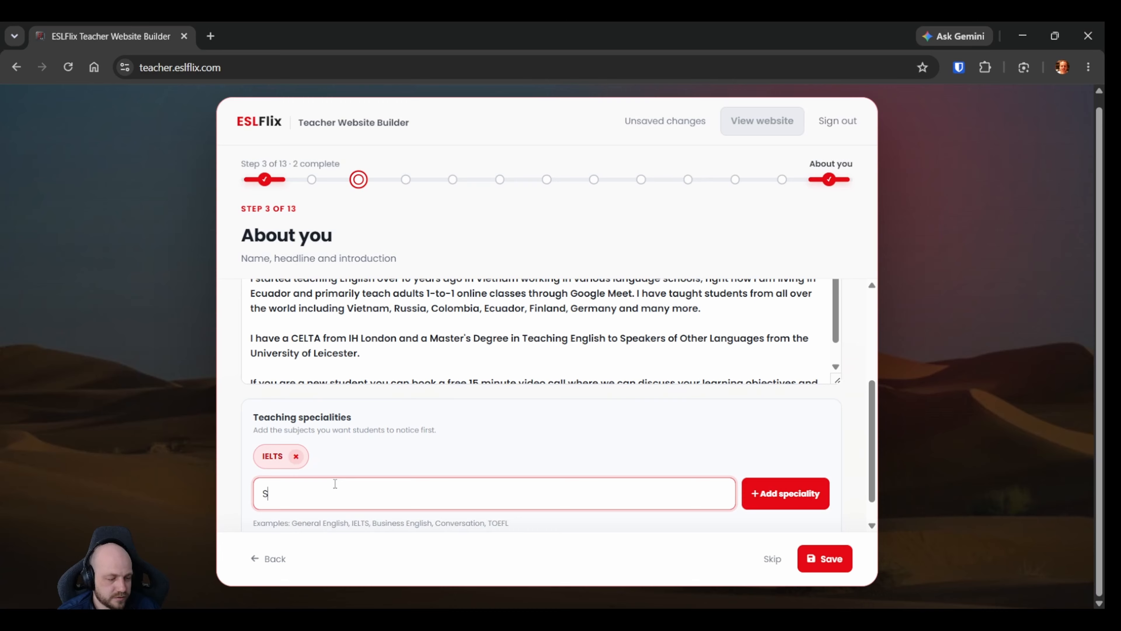
text(P)
key(BackSpace)
text(oe)
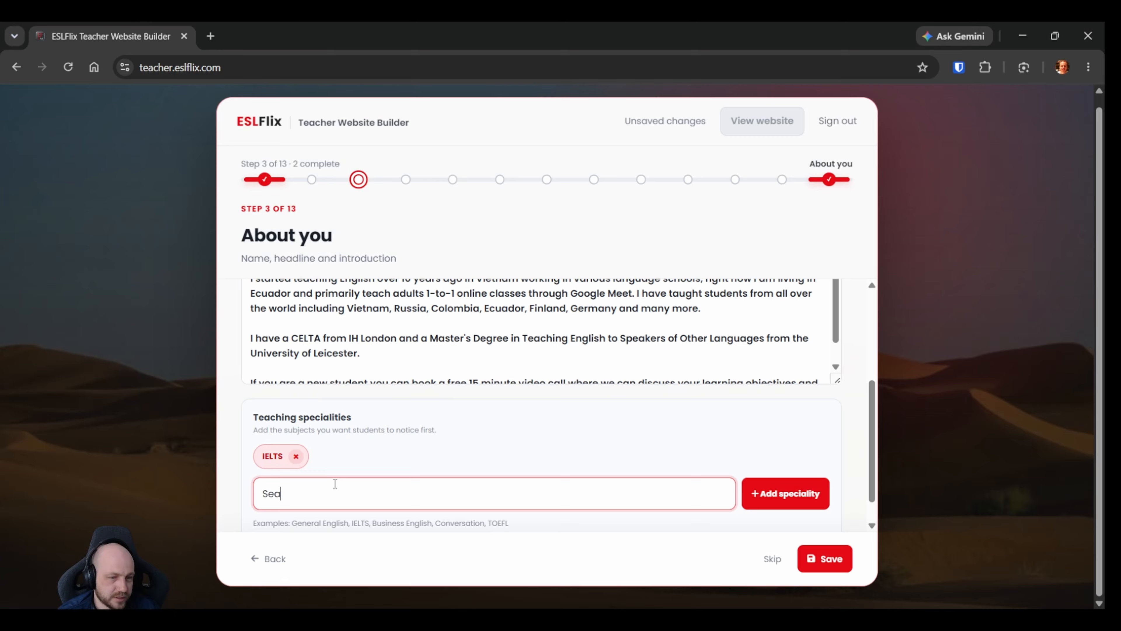
key(BackSpace)
key(BackSpace)
text(peaking)
click(774, 495)
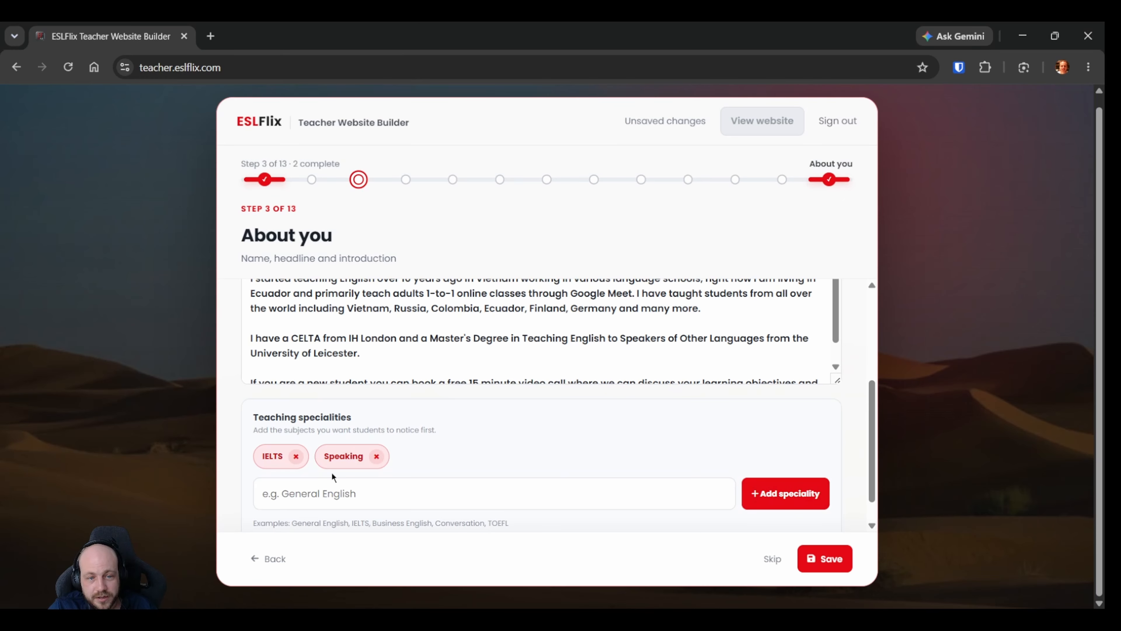
Add Business to the list of teaching specialities.
click(351, 502)
text(Business)
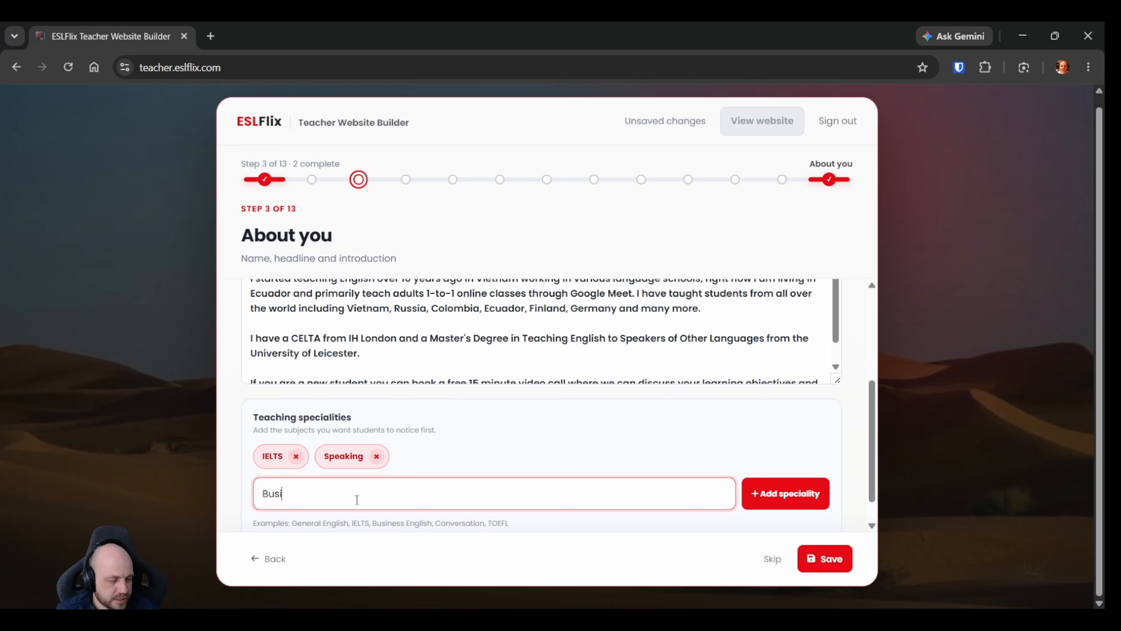
click(758, 504)
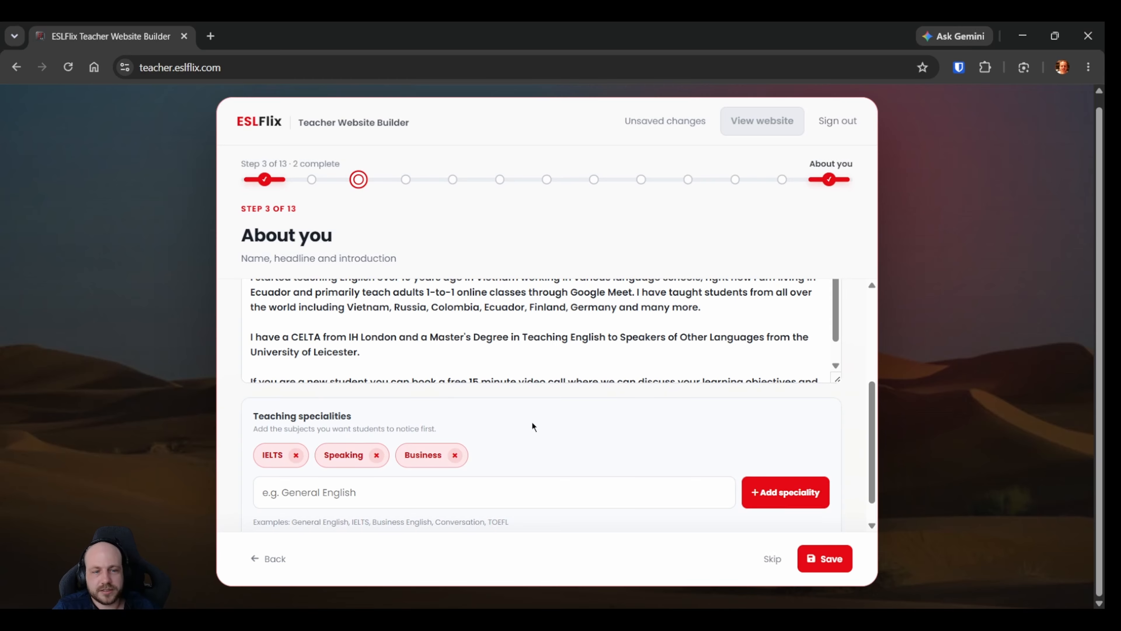
Review the About you details, save them and continue to the Introduction video step.
scroll(486, 437, down, 1)
scroll(519, 466, up, 3)
scroll(523, 465, down, 3)
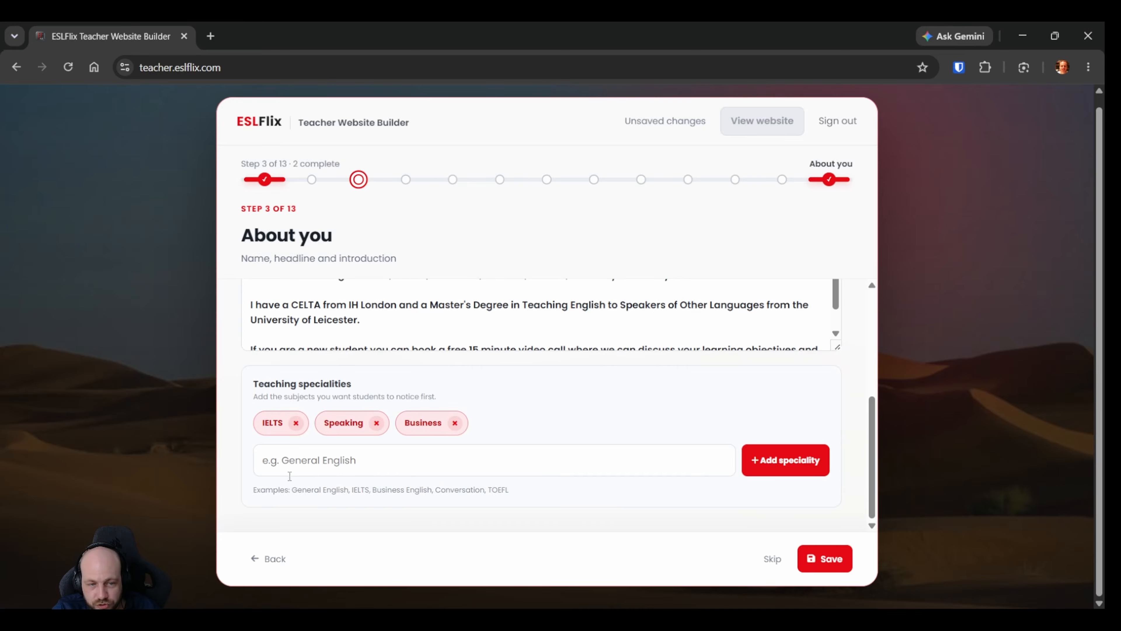
scroll(554, 492, up, 3)
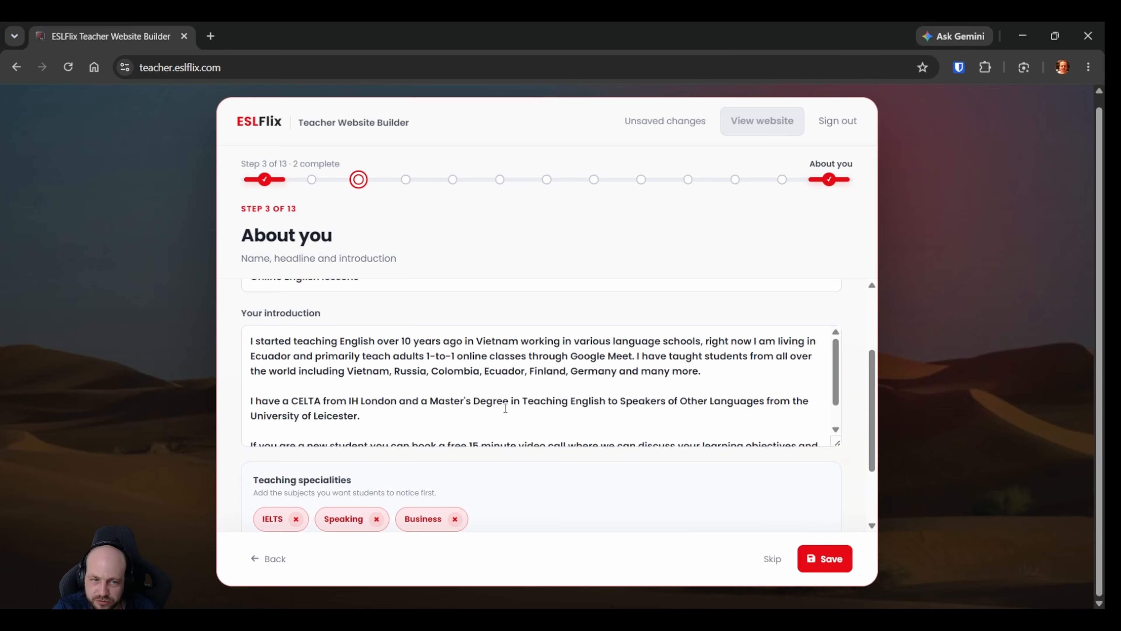
scroll(465, 347, up, 3)
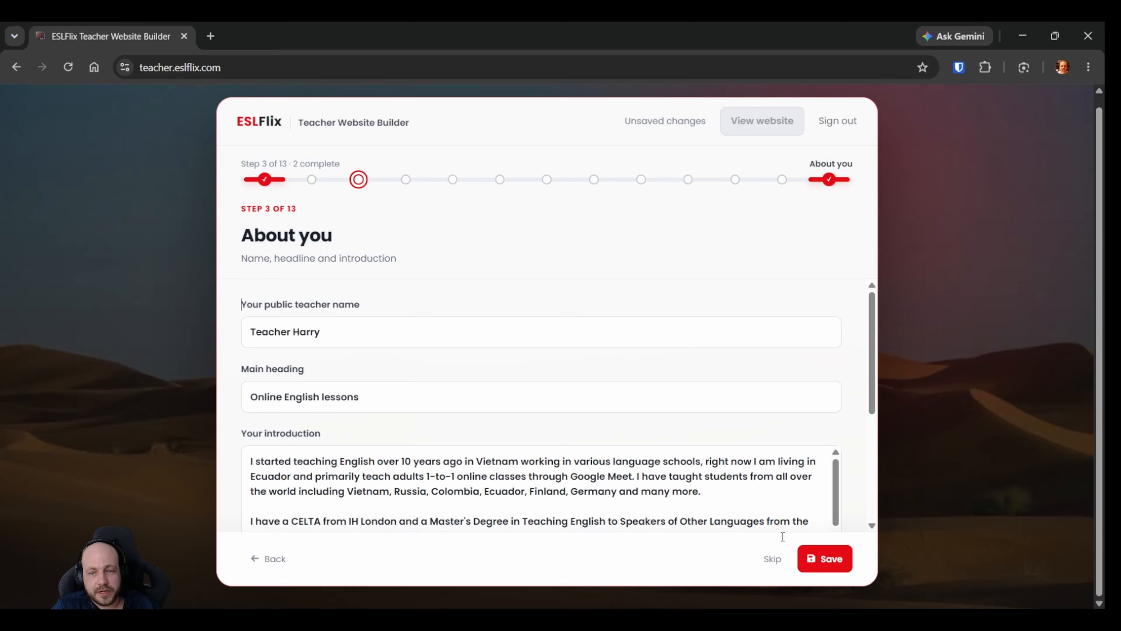
click(823, 560)
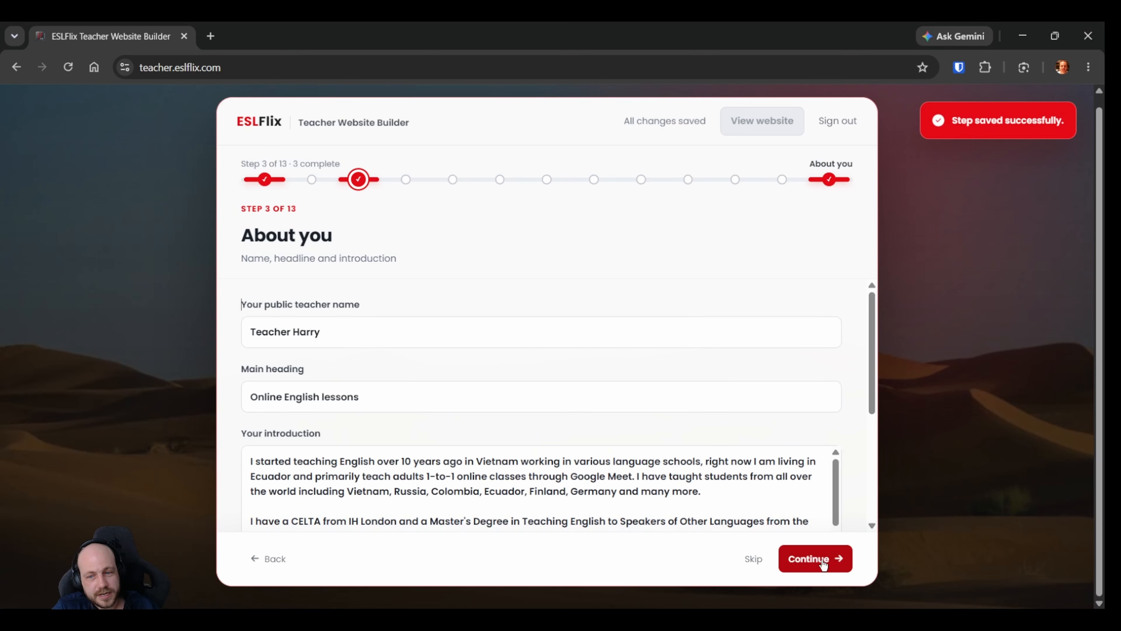
click(822, 565)
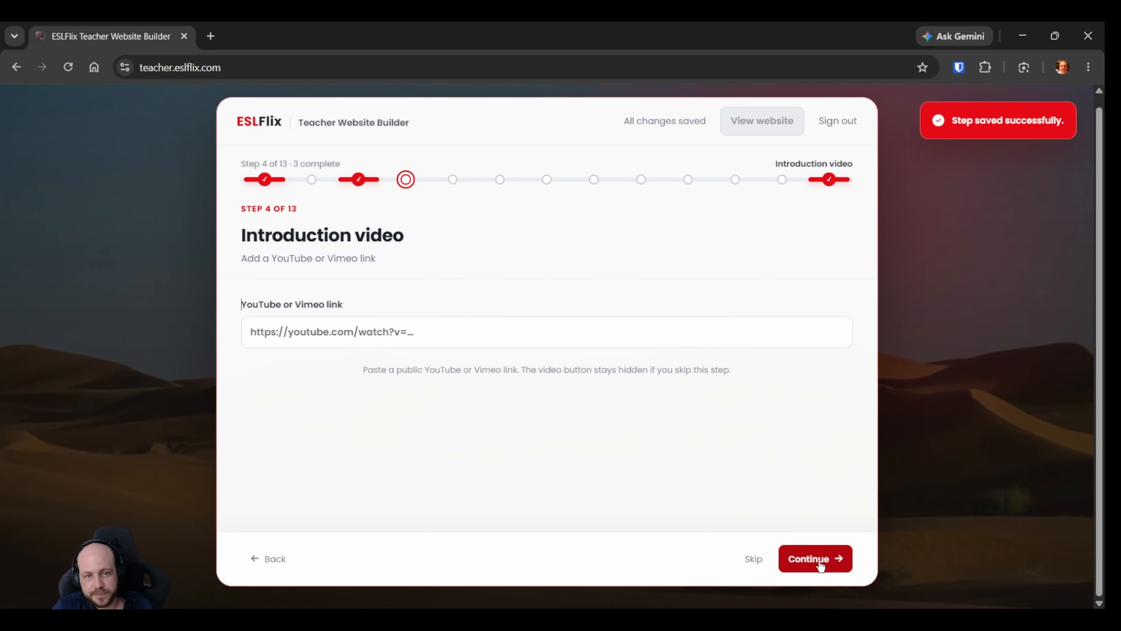
click(329, 338)
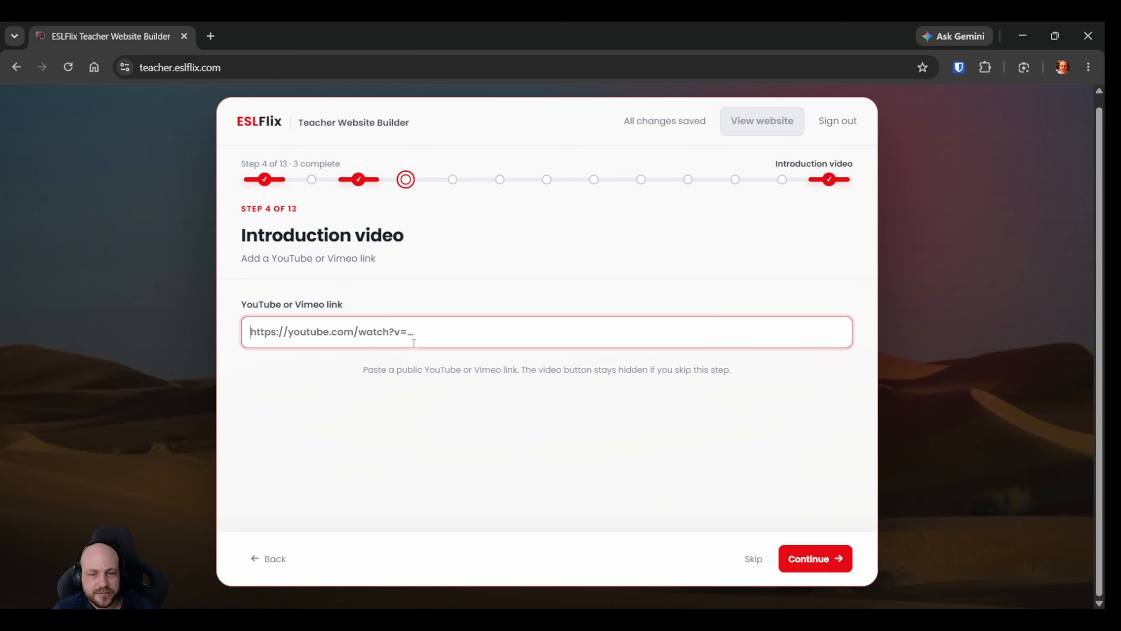
double_click(484, 371)
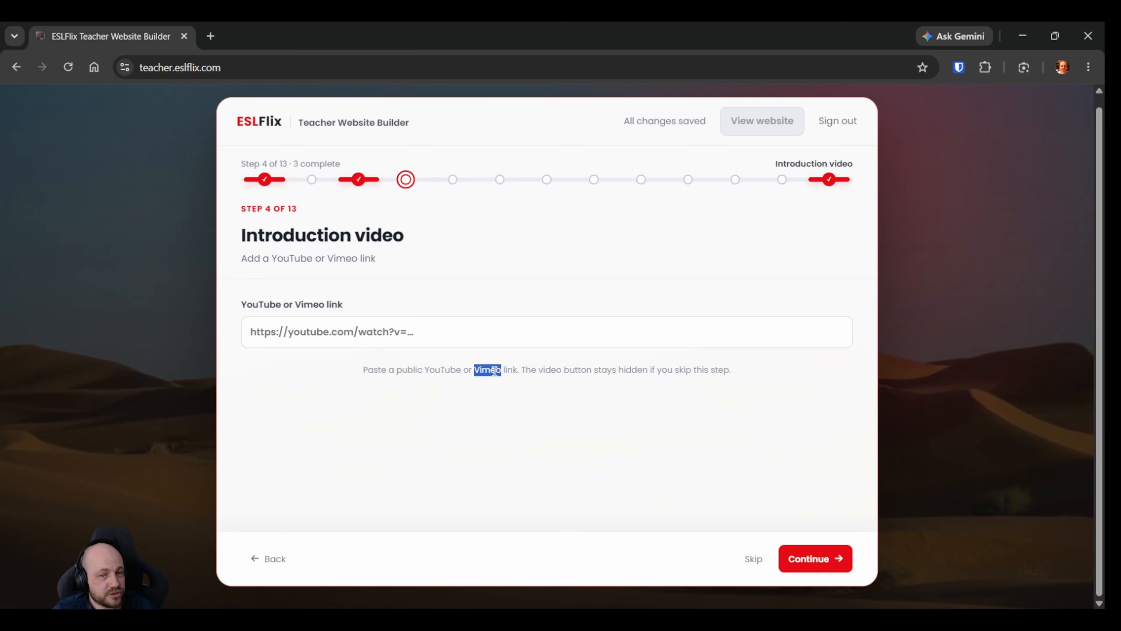
click(477, 368)
double_click(484, 370)
click(432, 370)
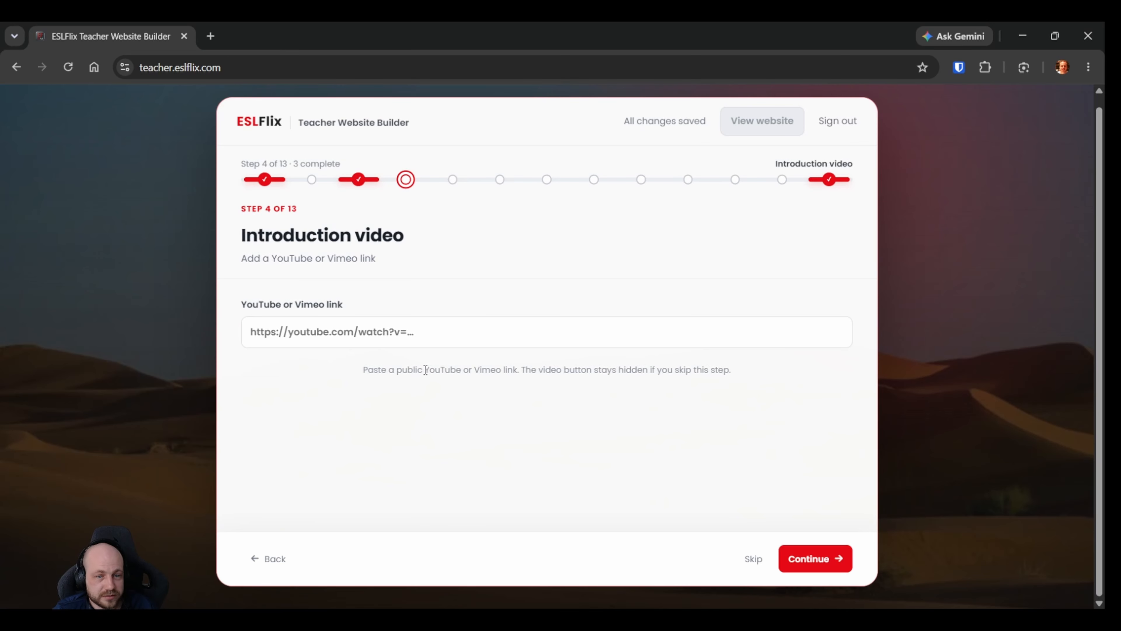
drag(425, 370, 458, 373)
click(458, 371)
click(453, 333)
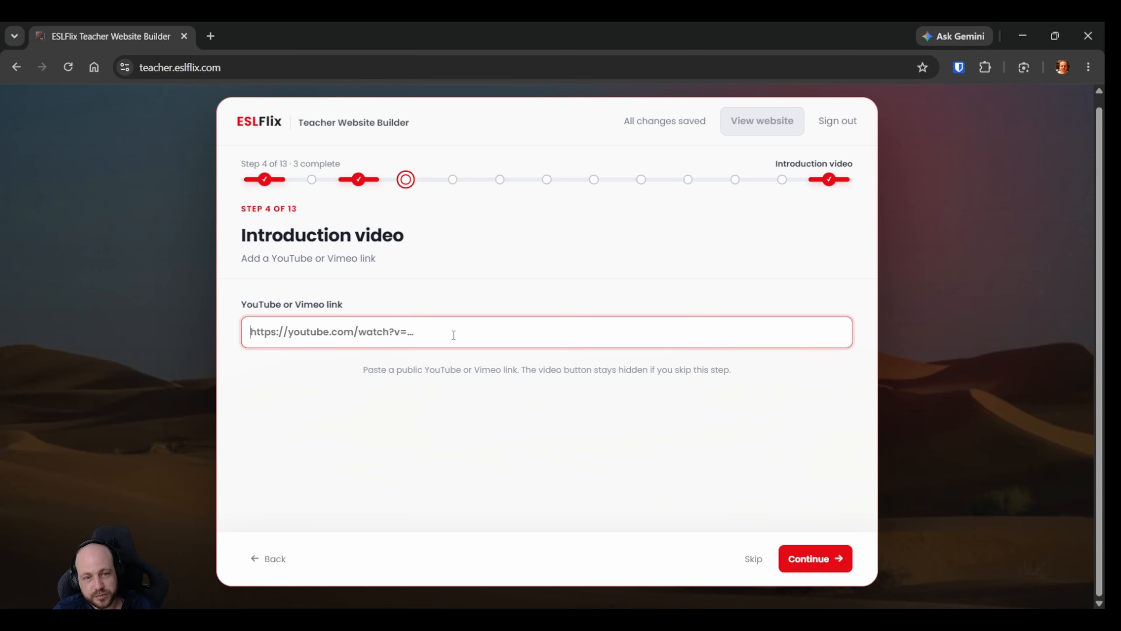
click(486, 404)
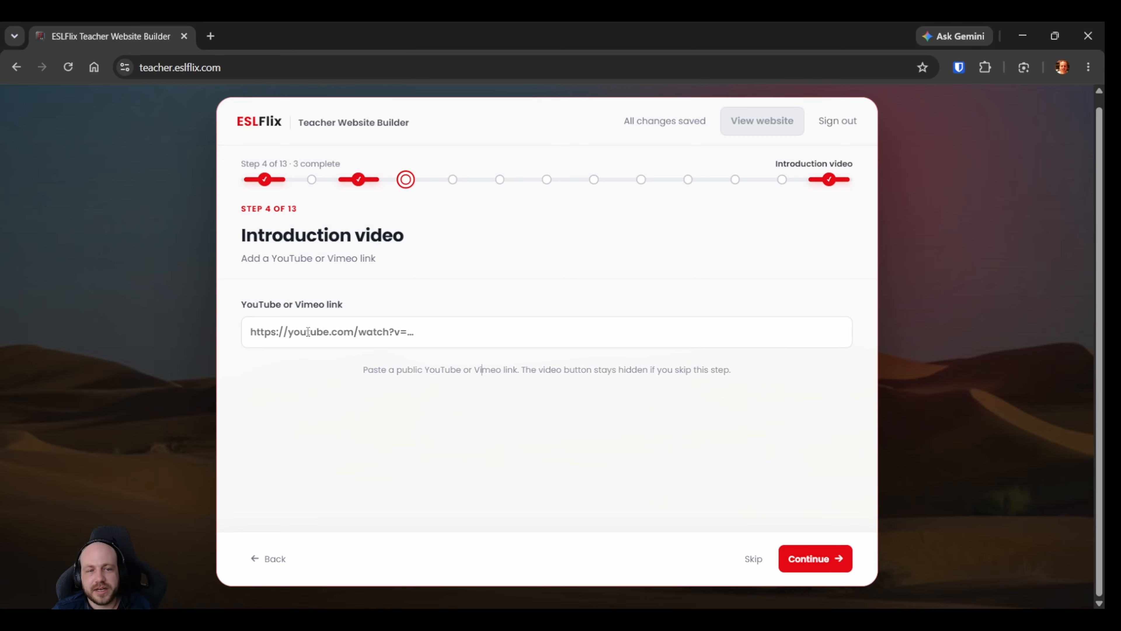
click(329, 331)
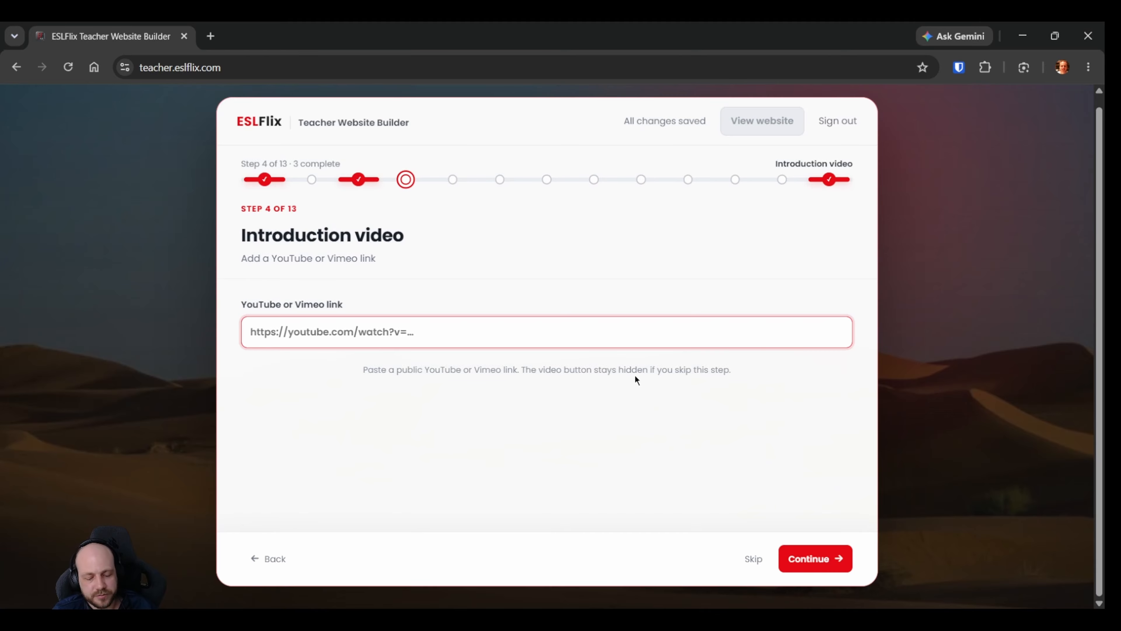
Continue to the contact buttons without an introduction video link and fill in the teacher's WhatsApp number.
click(822, 564)
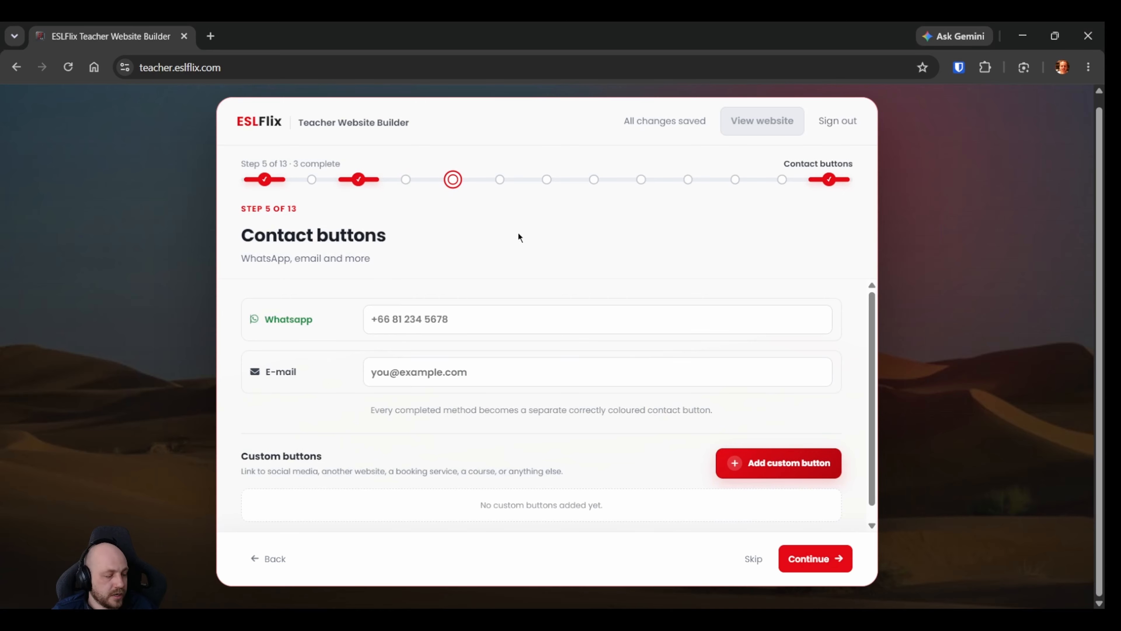
scroll(586, 462, up, 1)
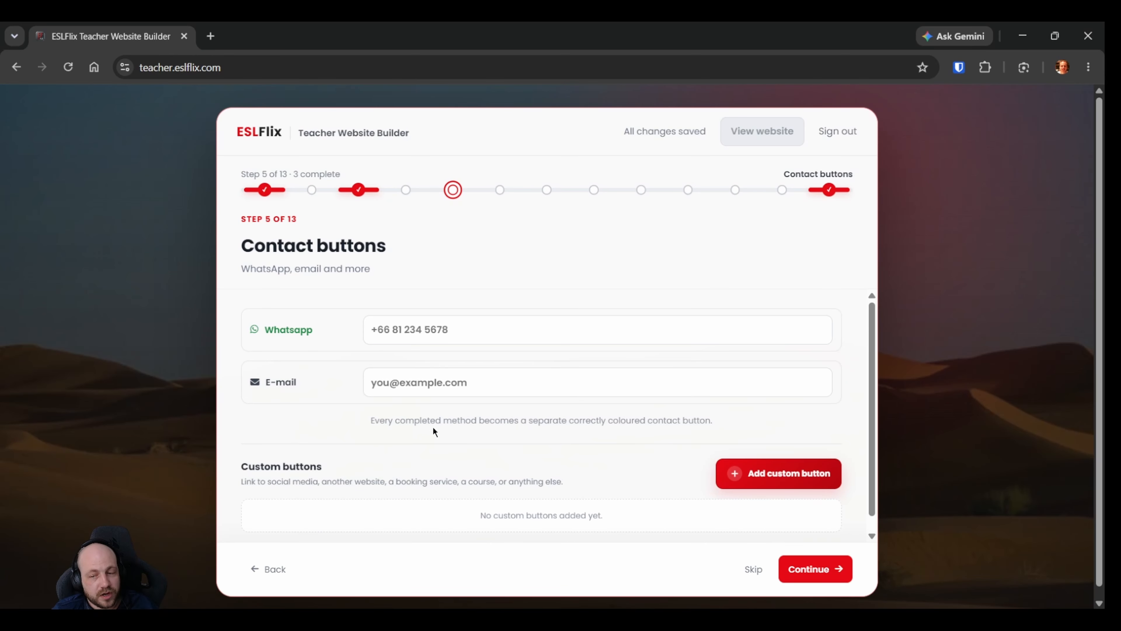
click(411, 330)
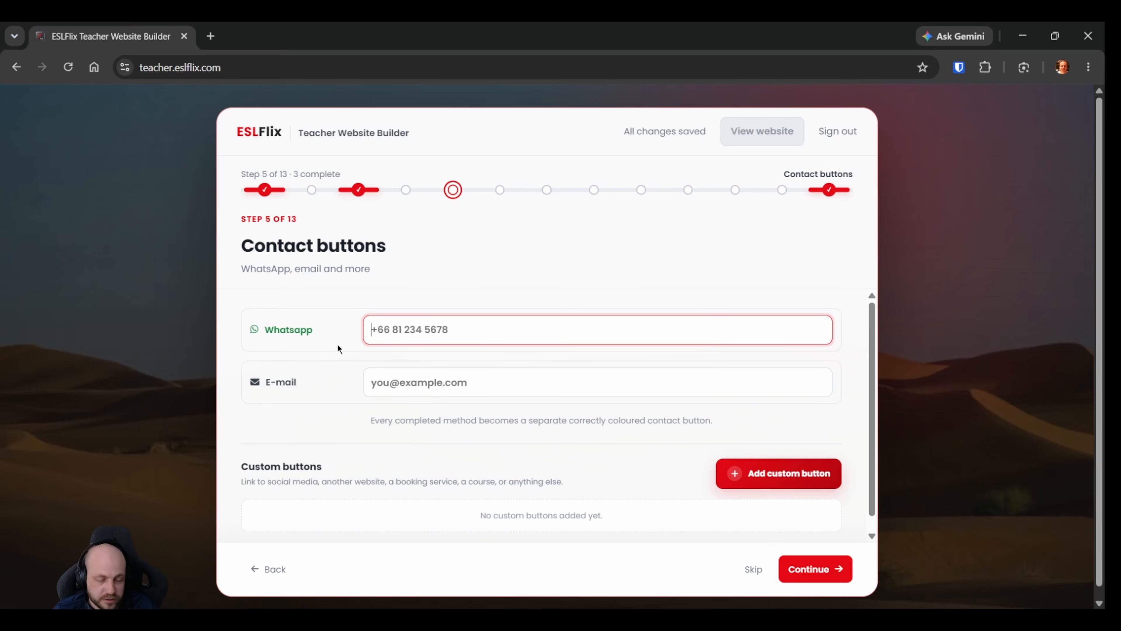
key(ctrl+v)
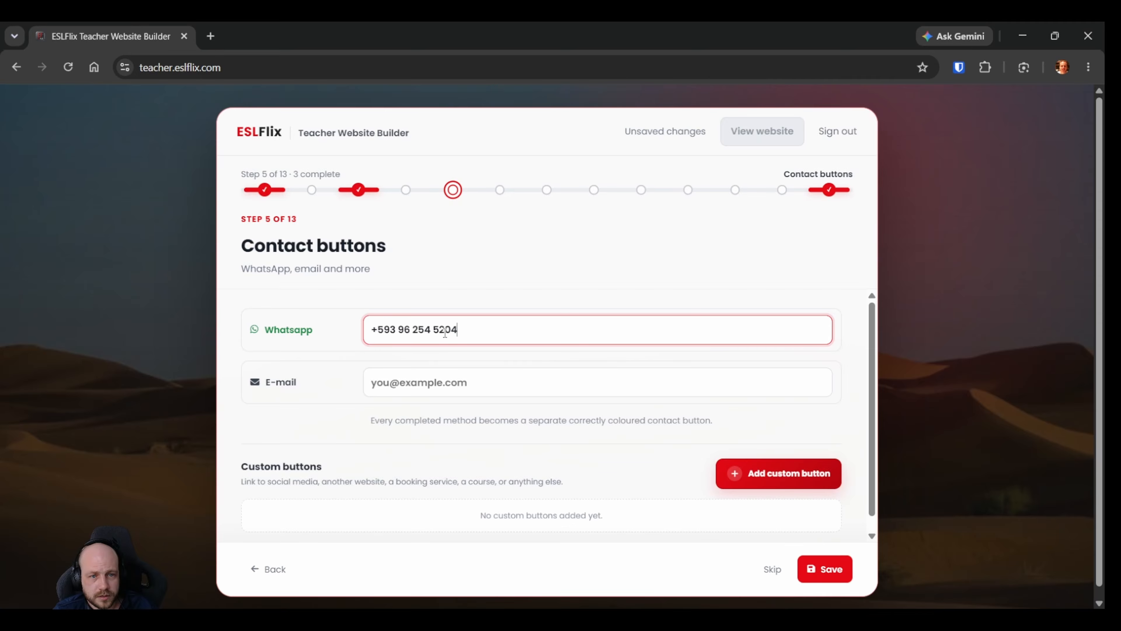
click(479, 299)
click(432, 368)
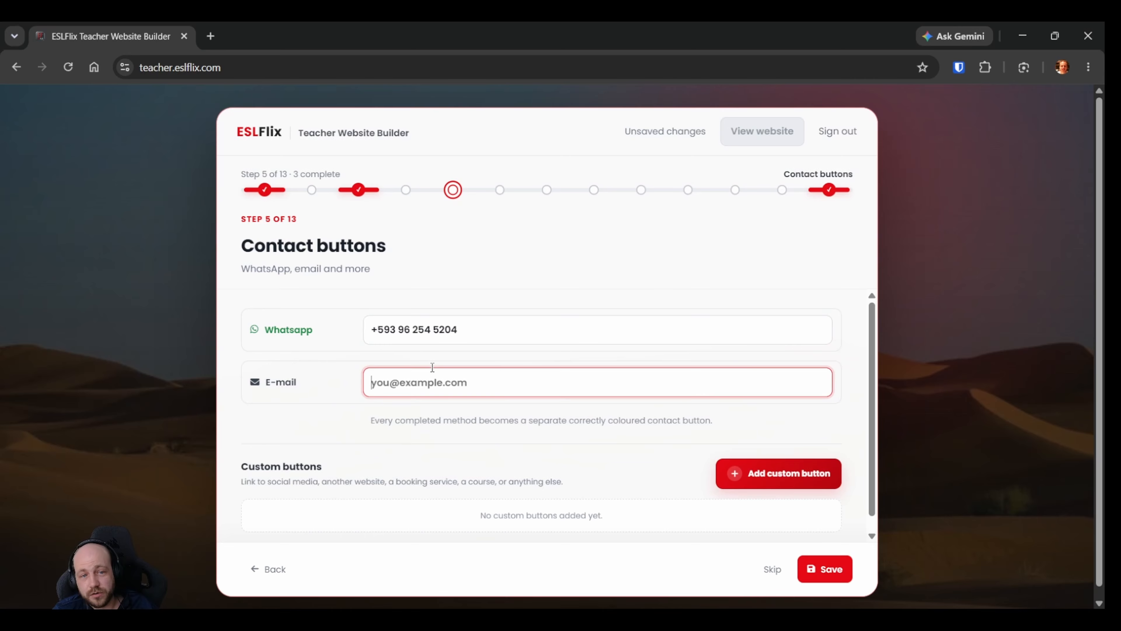
click(431, 359)
click(433, 382)
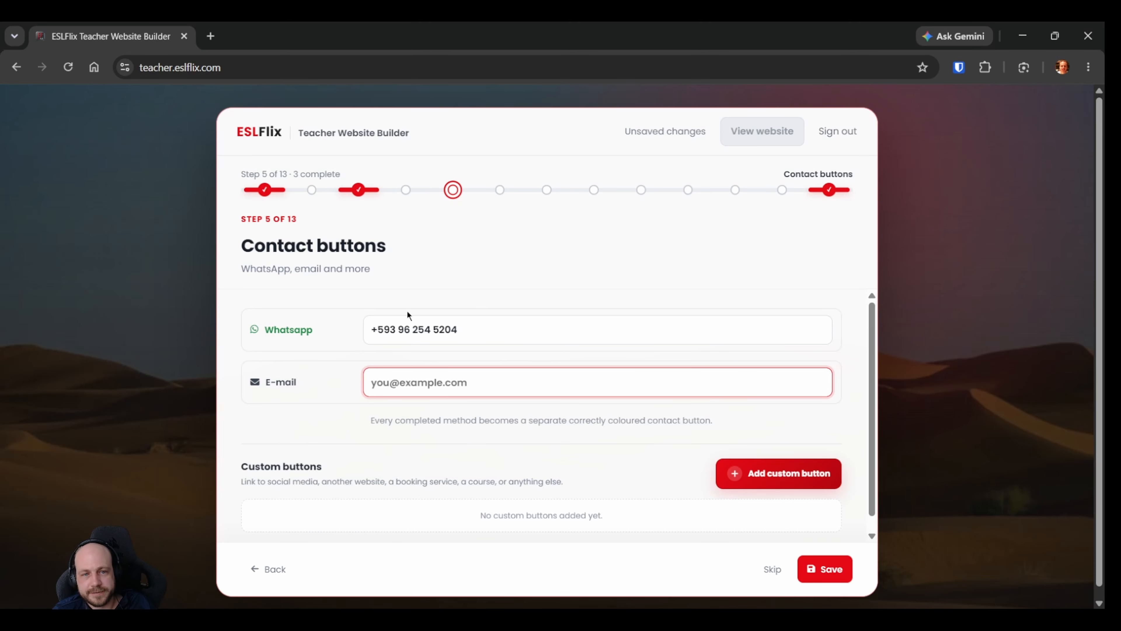
click(421, 292)
Add a custom contact button and give it the WeChat icon, leaving its text and ID fields empty.
scroll(531, 366, down, 1)
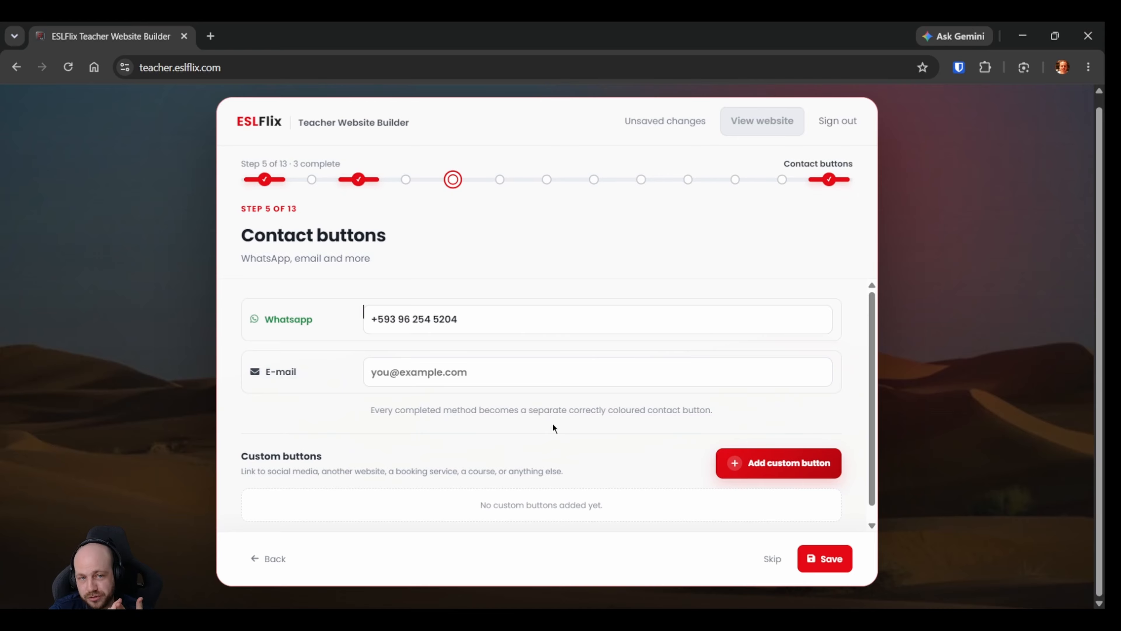
click(750, 463)
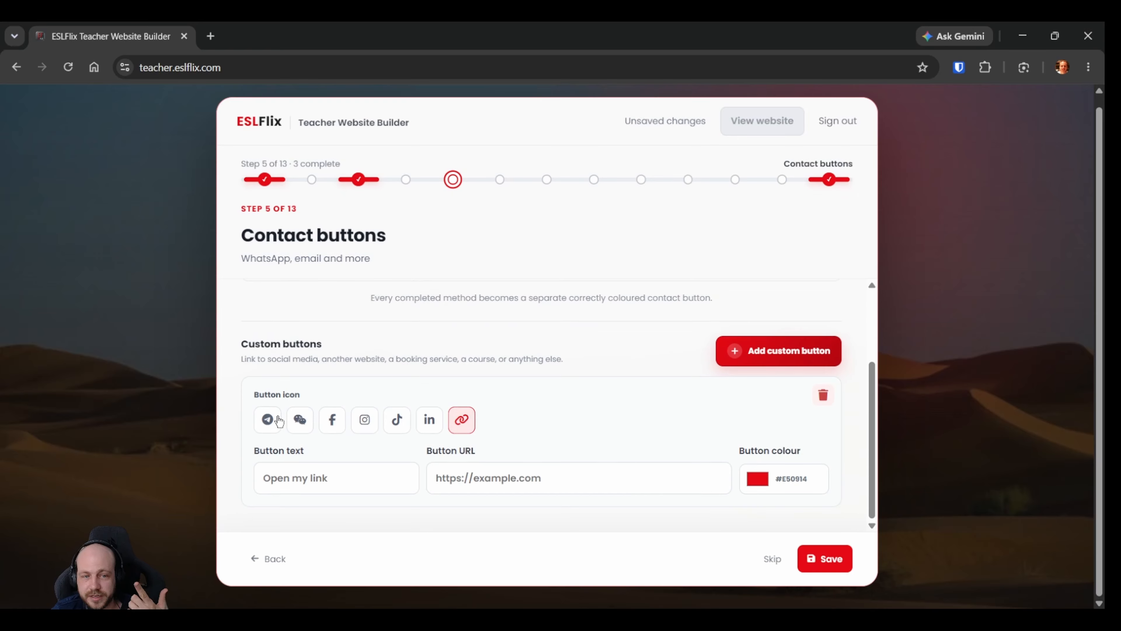
click(302, 422)
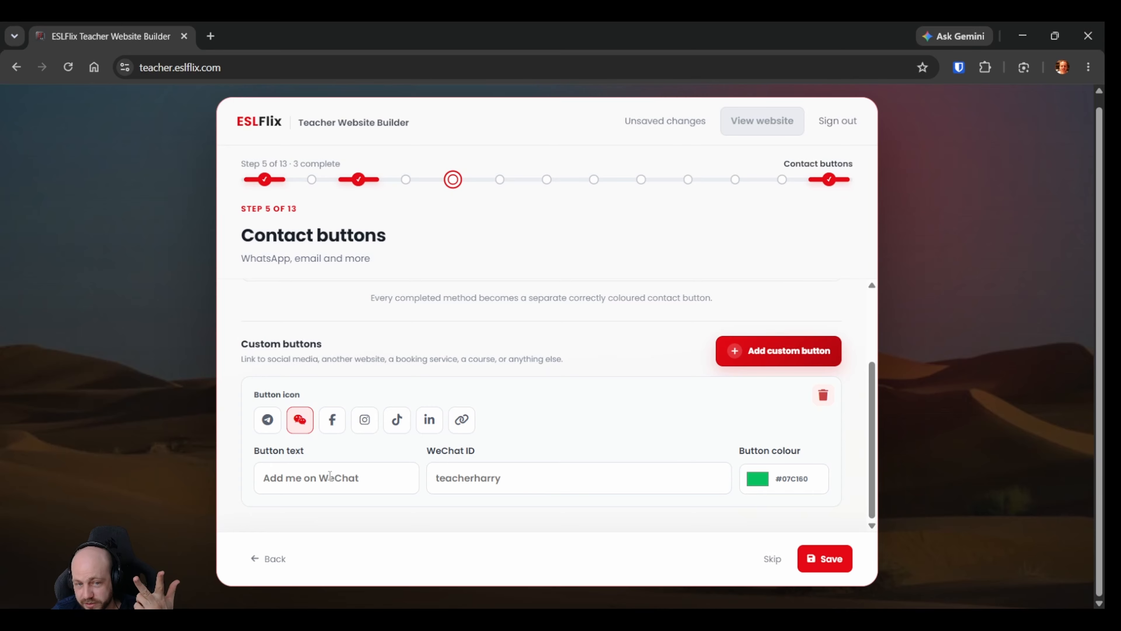
click(320, 479)
click(483, 485)
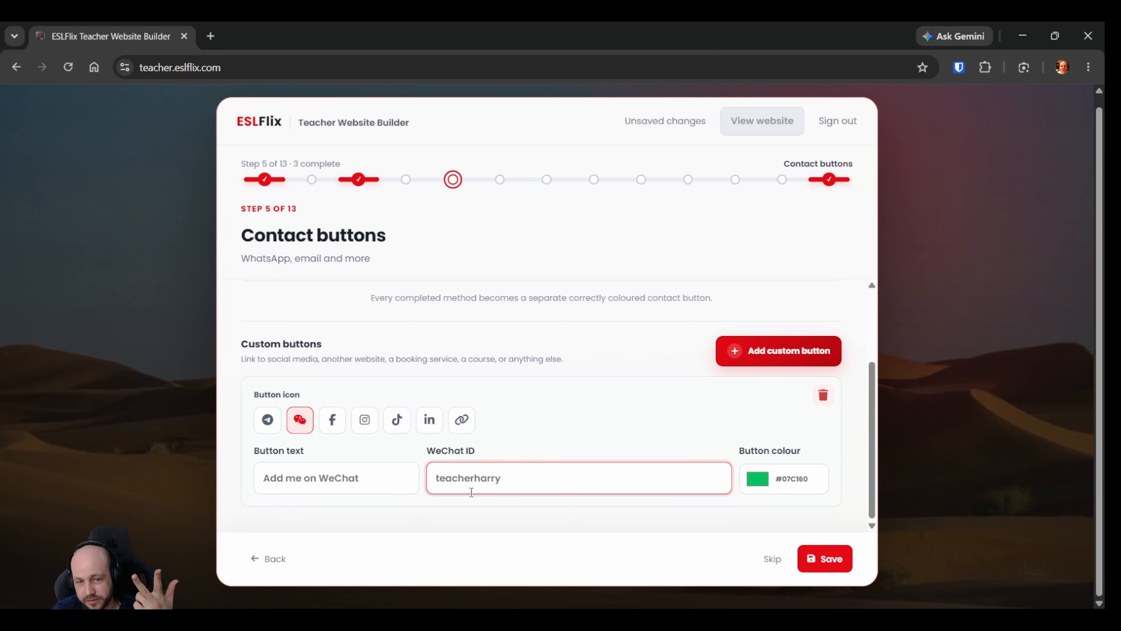
click(363, 485)
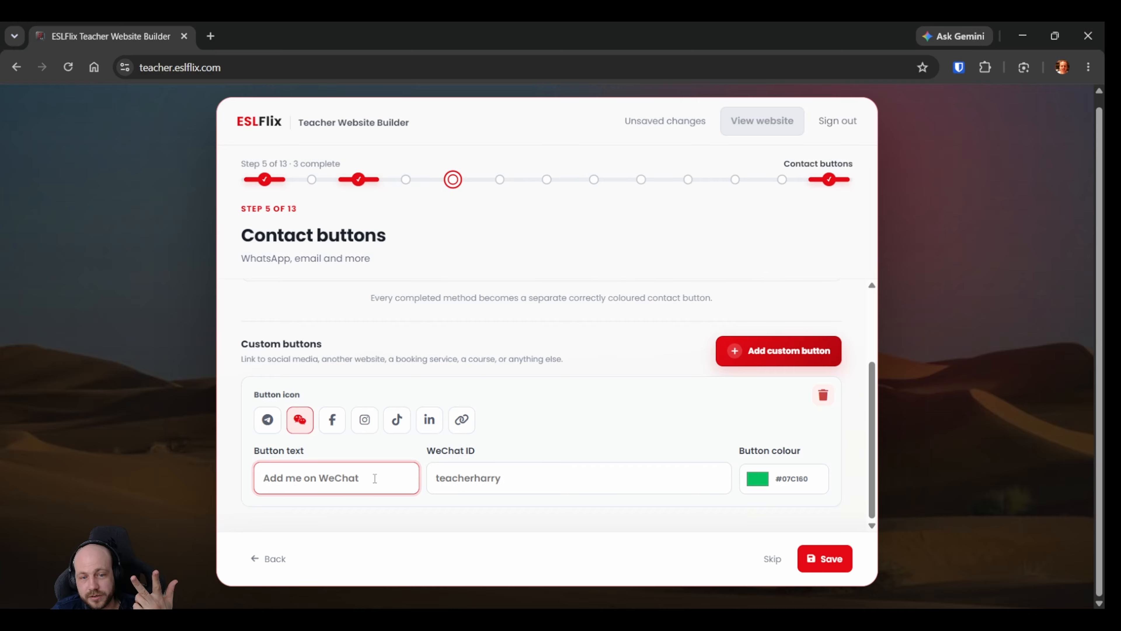
click(472, 479)
click(375, 481)
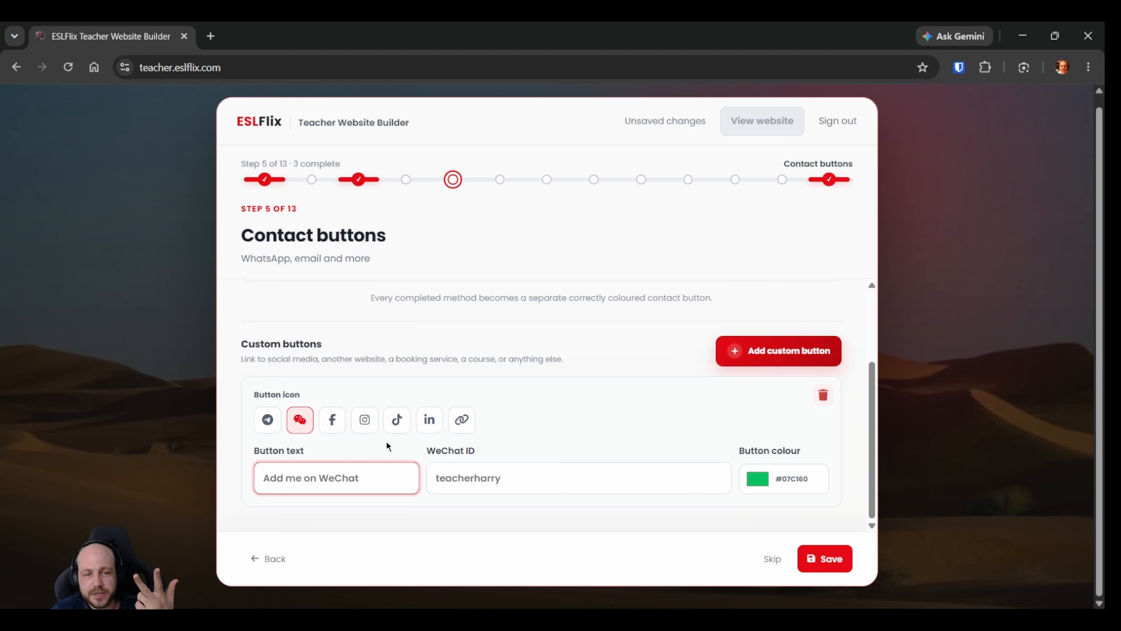
Try the Telegram, Facebook, Instagram, TikTok, LinkedIn and link icons on the custom contact button, leaving its text and address fields empty.
click(267, 430)
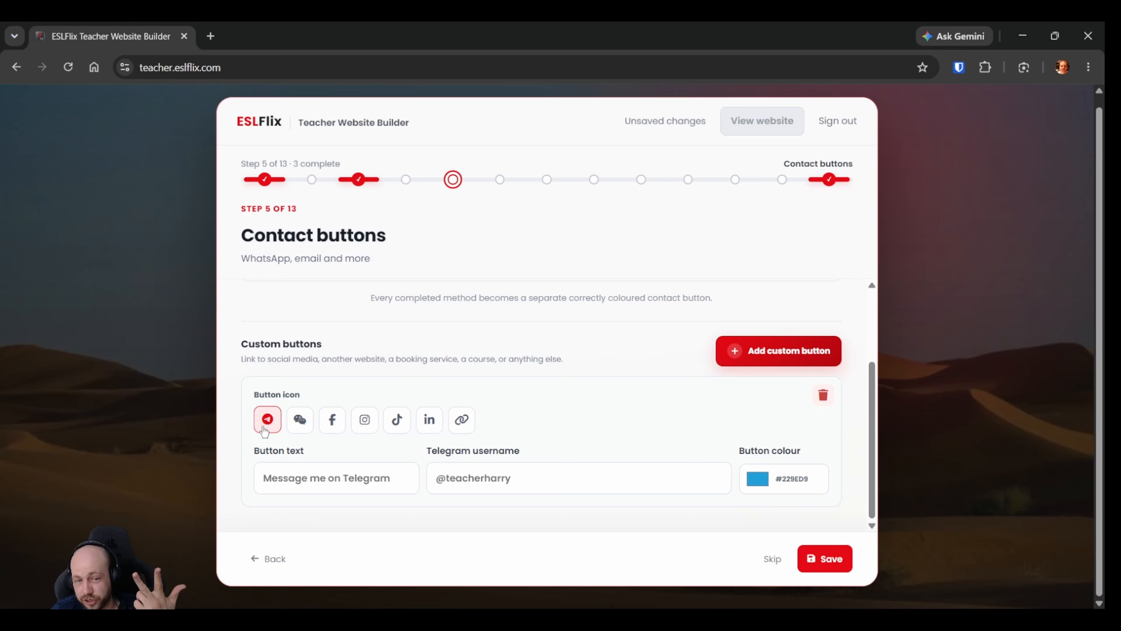
click(301, 480)
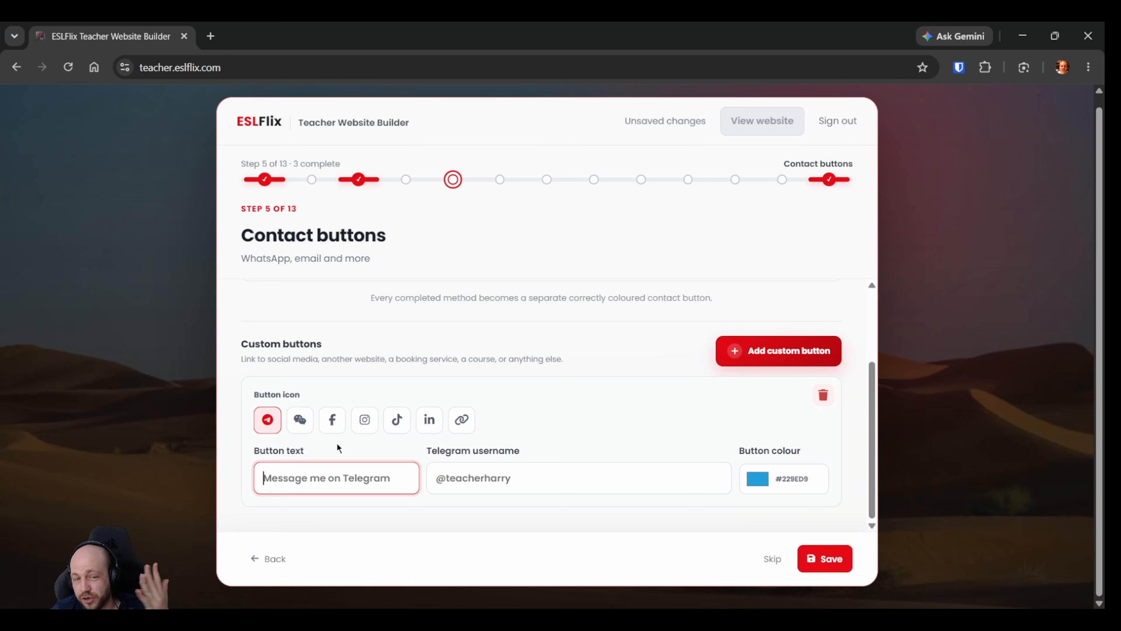
click(332, 426)
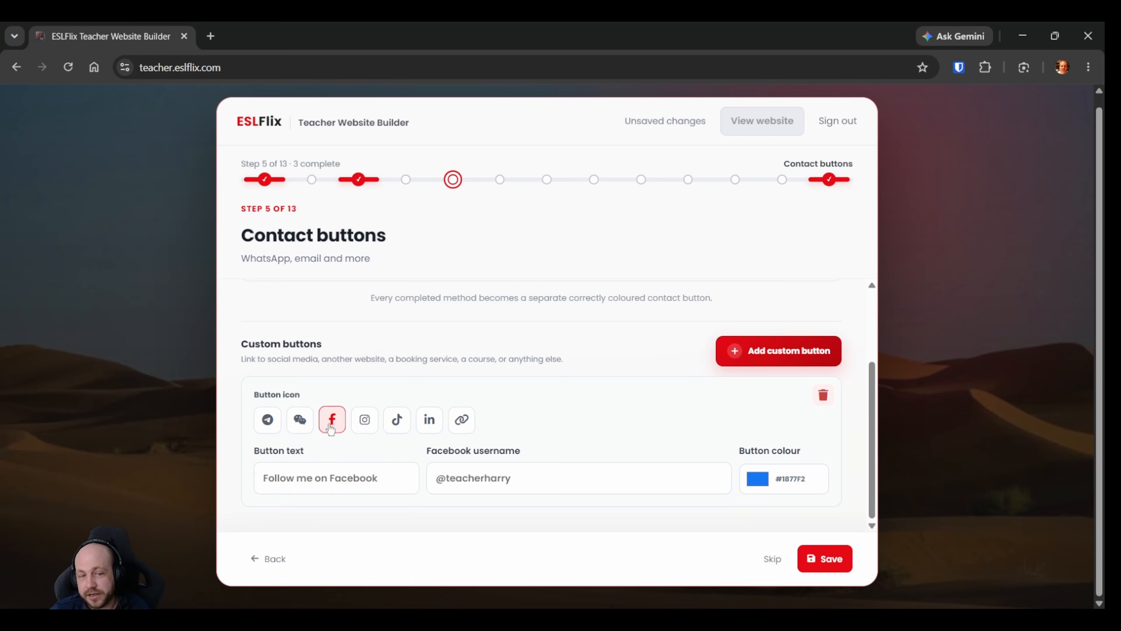
click(364, 422)
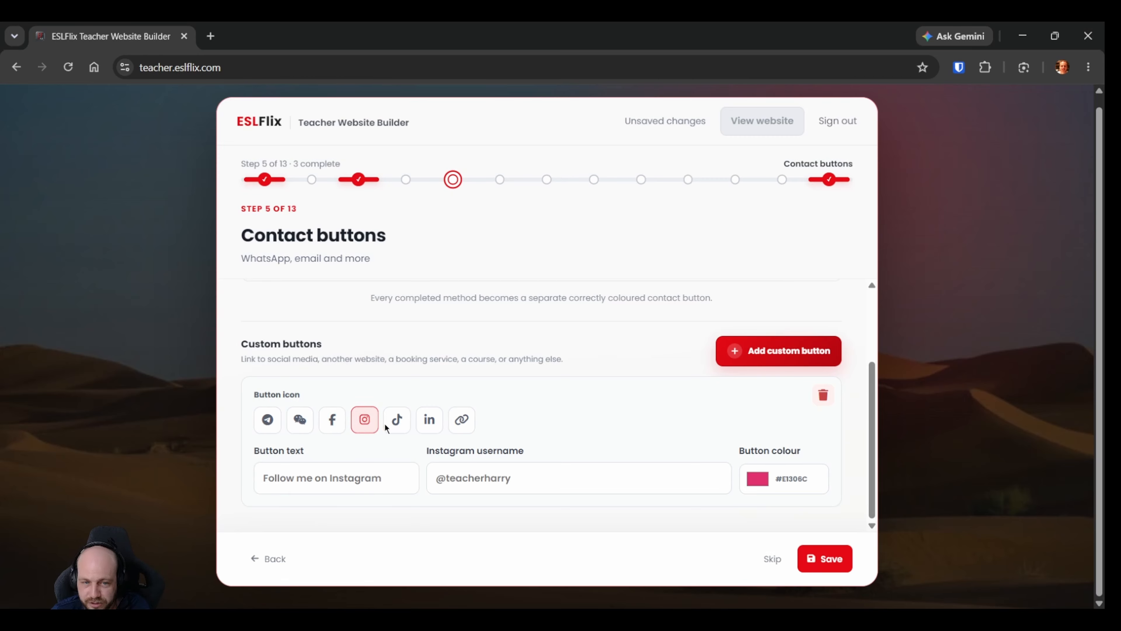
click(393, 422)
click(428, 423)
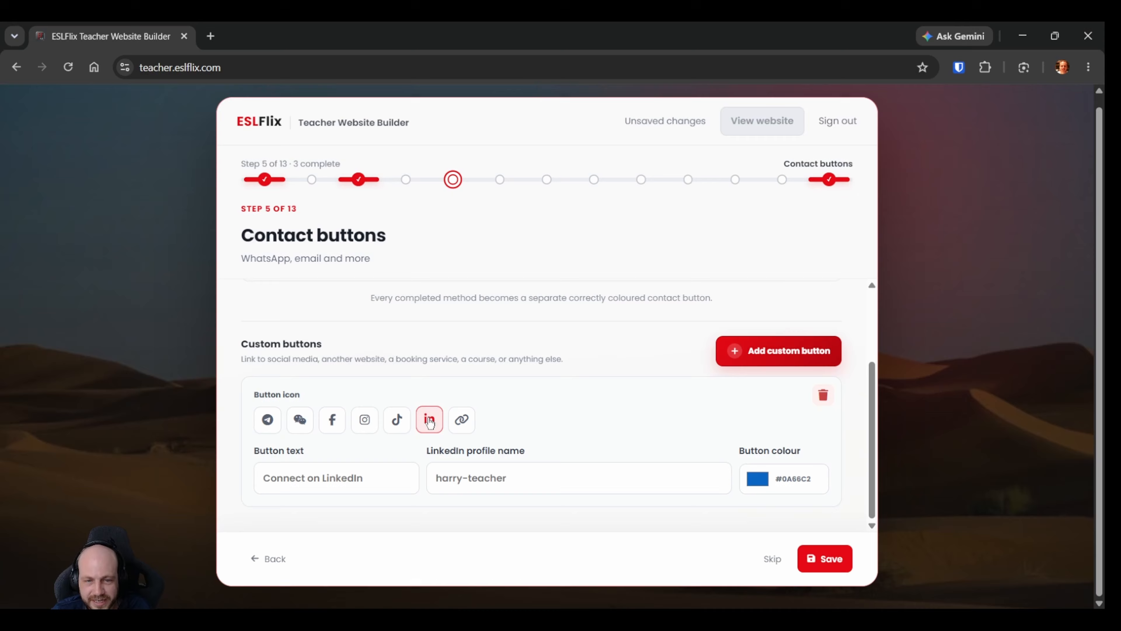
click(470, 422)
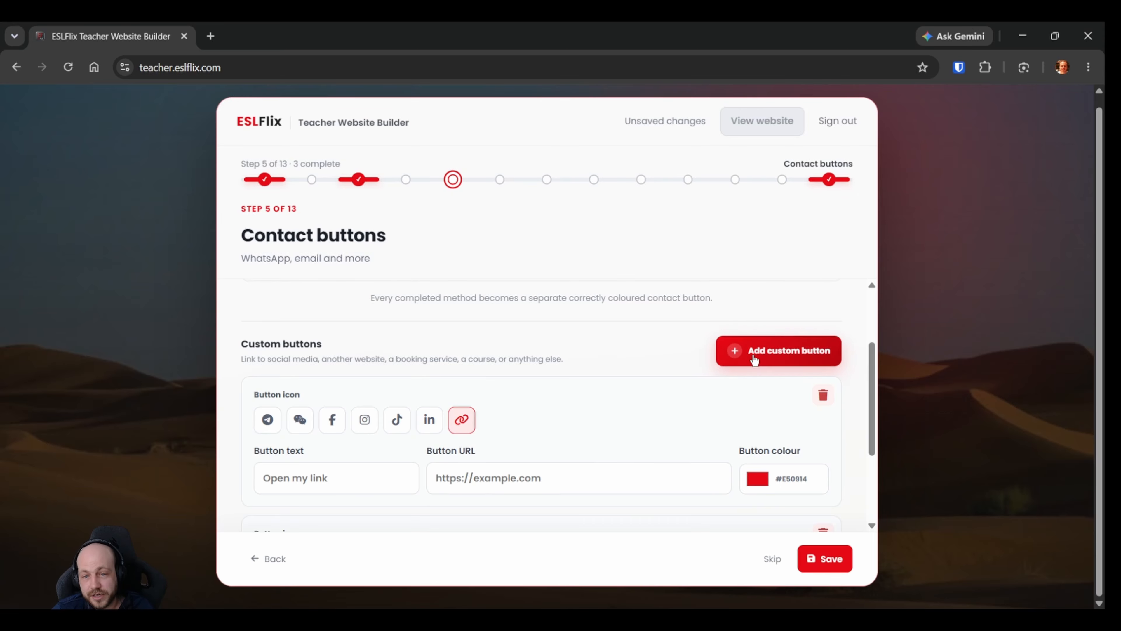
Add further blank custom buttons with the link icon to the contact buttons.
click(777, 351)
scroll(768, 340, up, 4)
scroll(558, 464, down, 5)
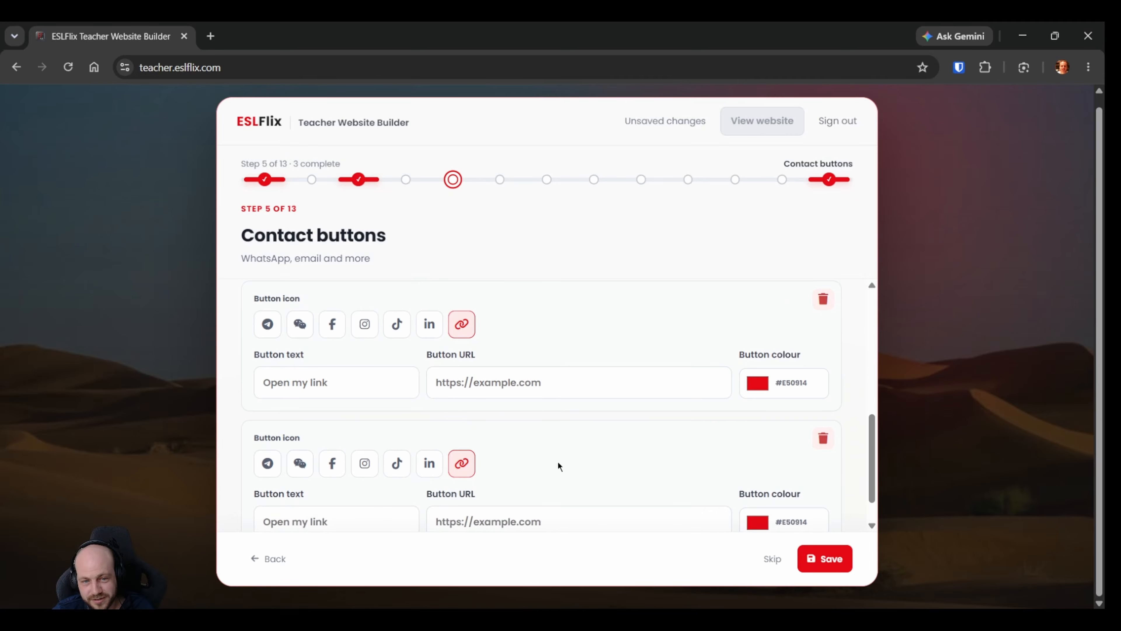
Delete all custom buttons, save the contact buttons and continue to the Qualifications step.
click(824, 396)
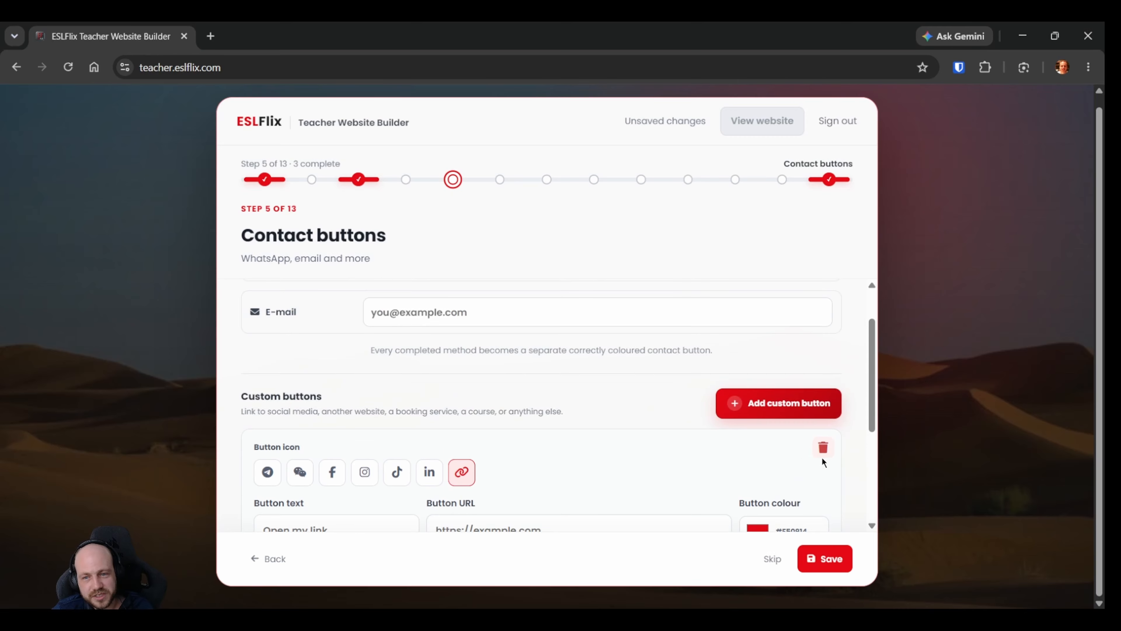
click(823, 395)
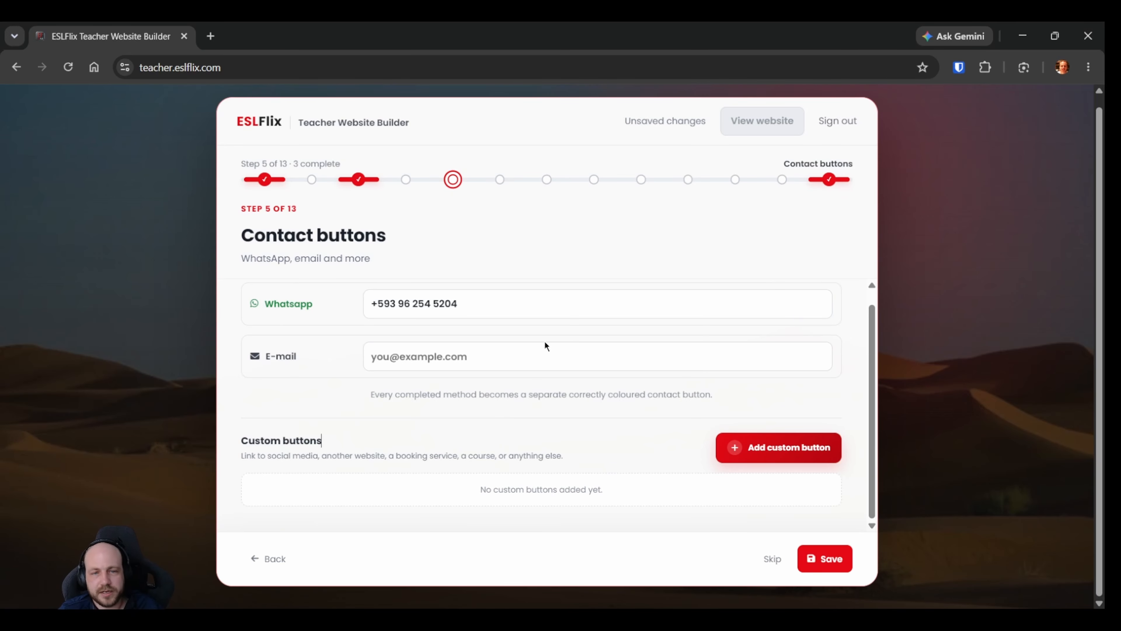
scroll(544, 341, up, 1)
click(824, 558)
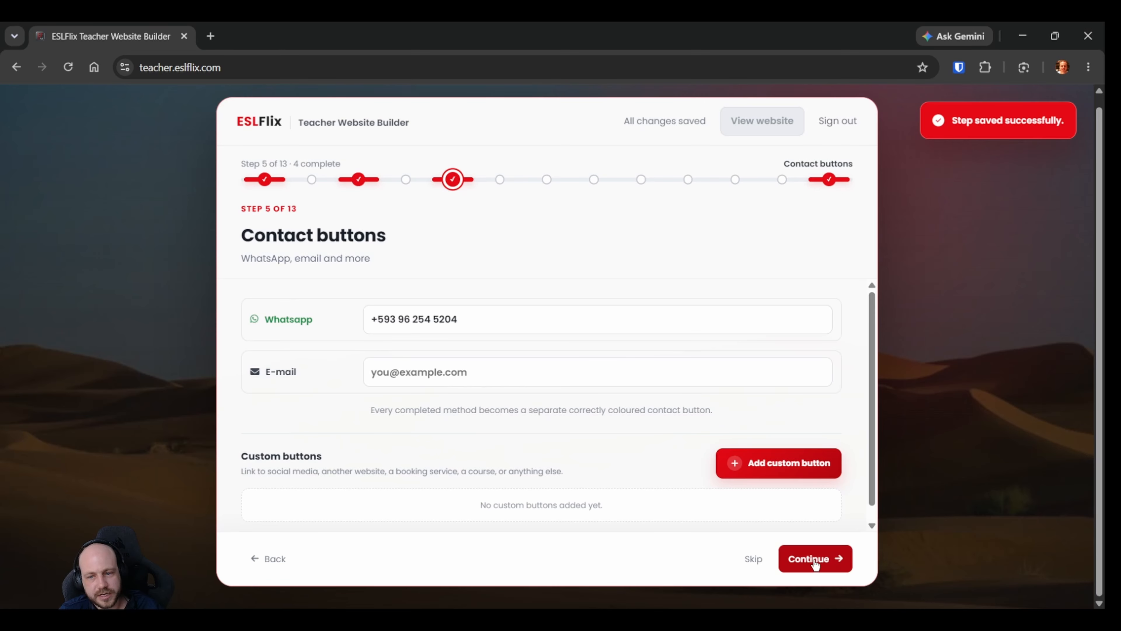
click(815, 560)
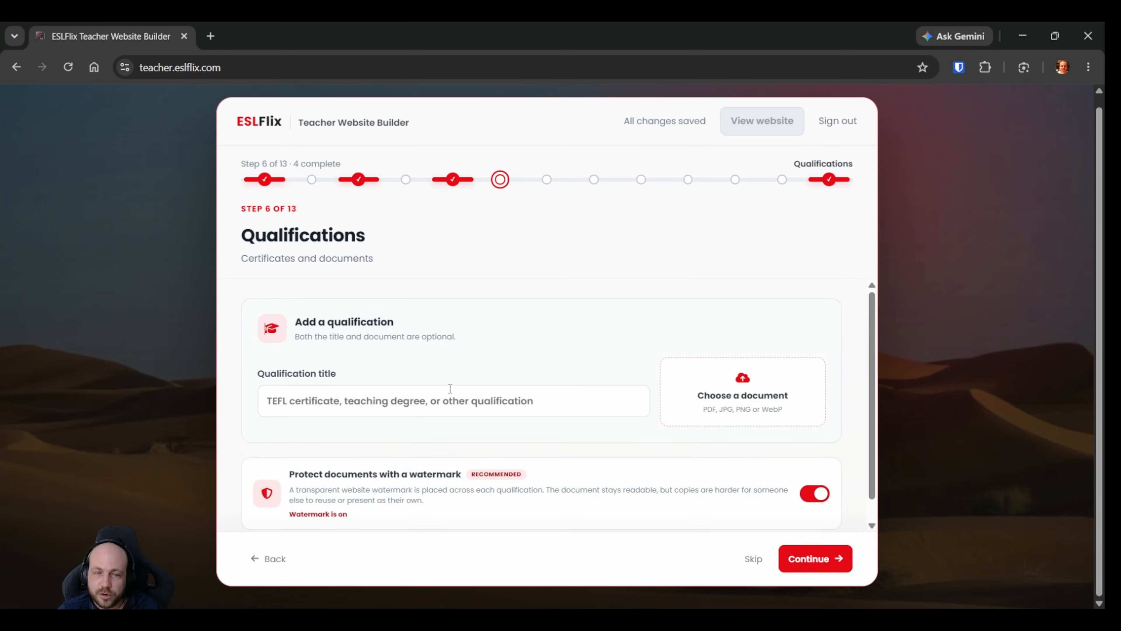
Upload the CELTA certificate JPG as a qualification document, leaving the qualification title empty.
click(443, 400)
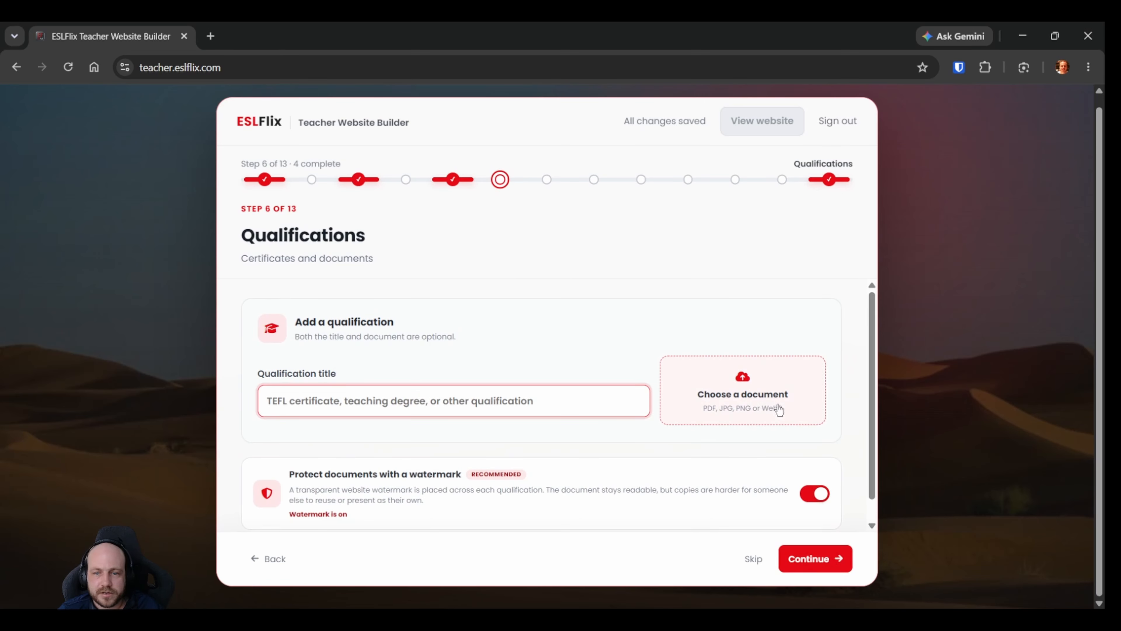
click(760, 409)
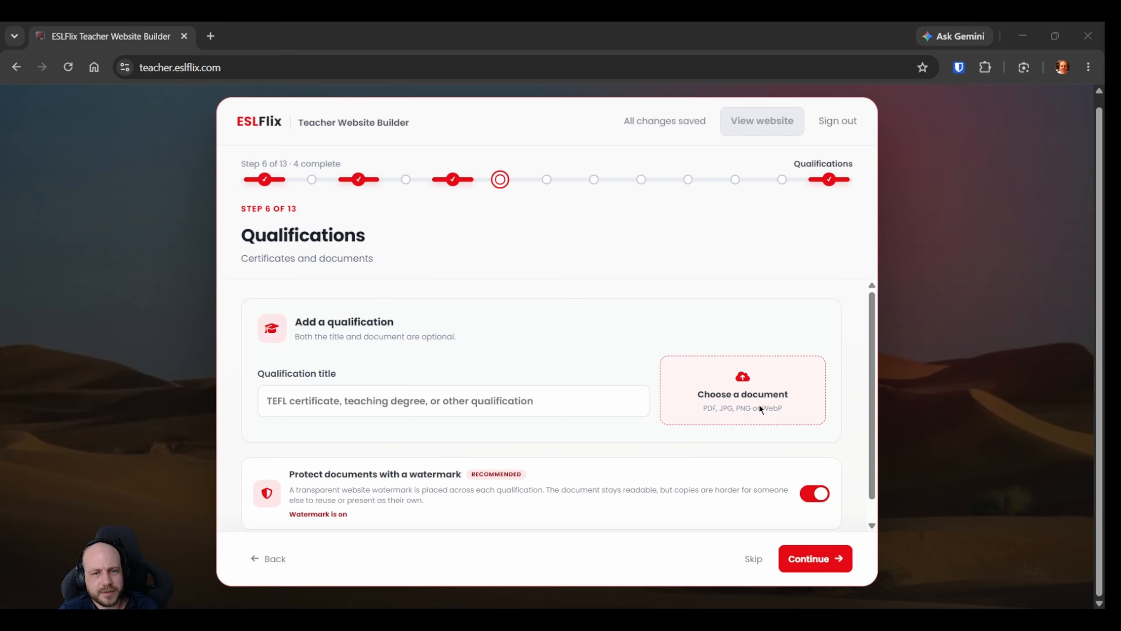
double_click(472, 306)
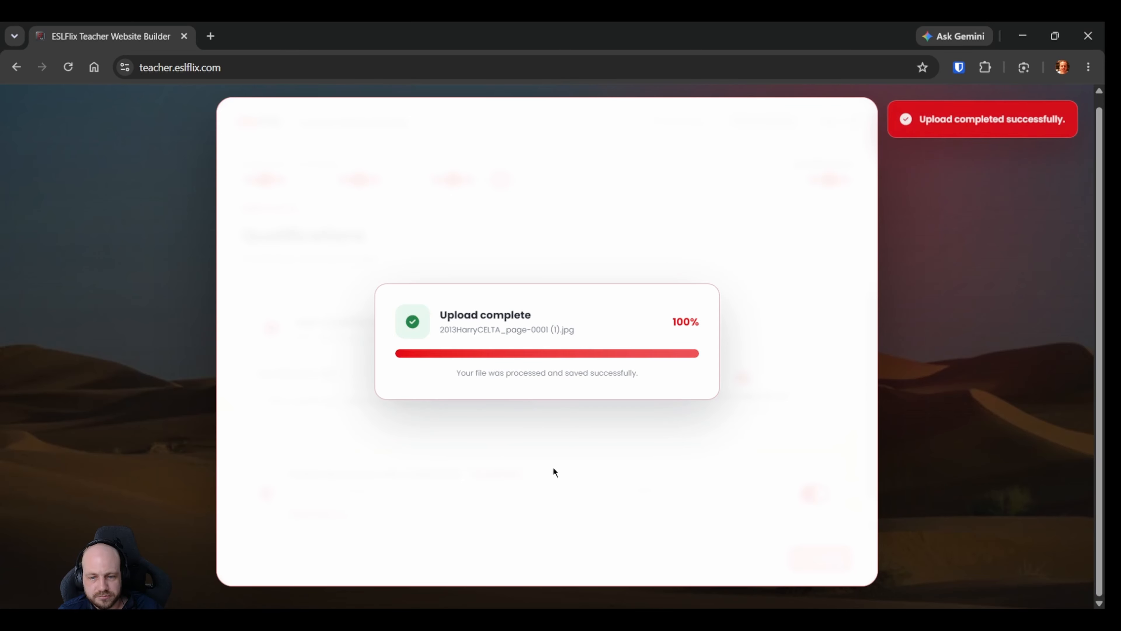
Rename the uploaded certificate's title to CELTA.
scroll(494, 359, down, 2)
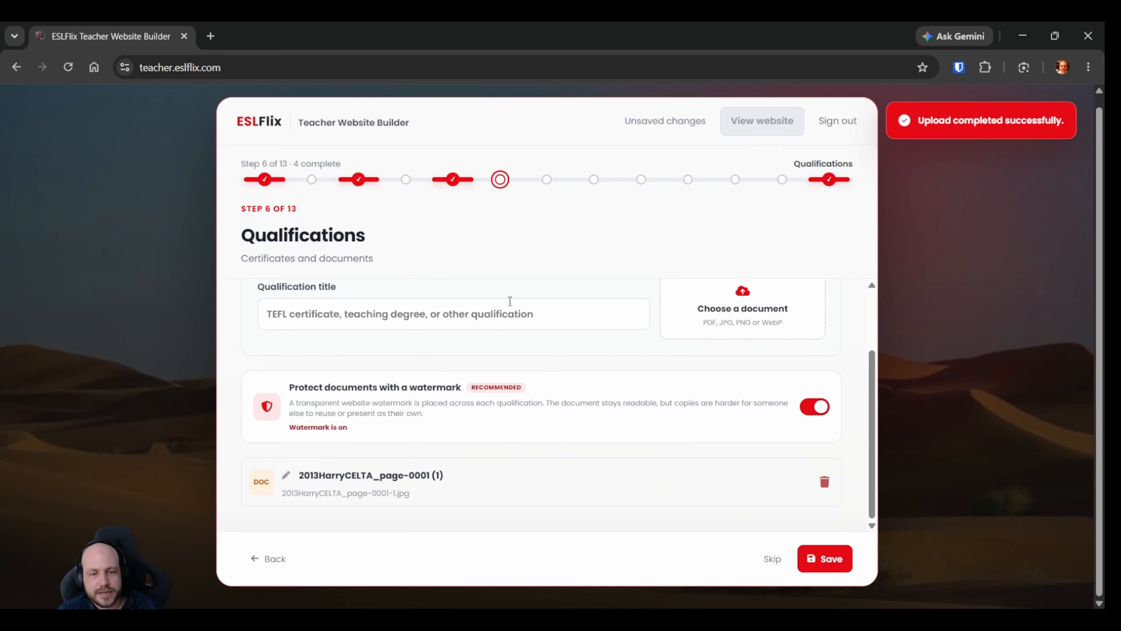
drag(451, 477, 294, 477)
click(439, 477)
drag(439, 476, 298, 477)
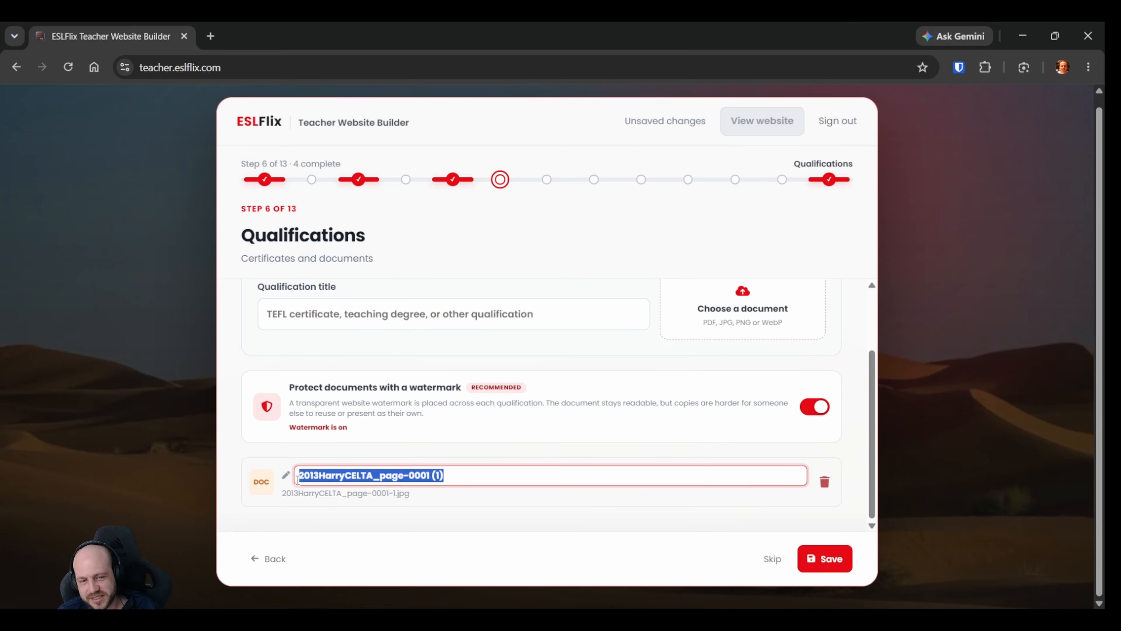
text(CELTA)
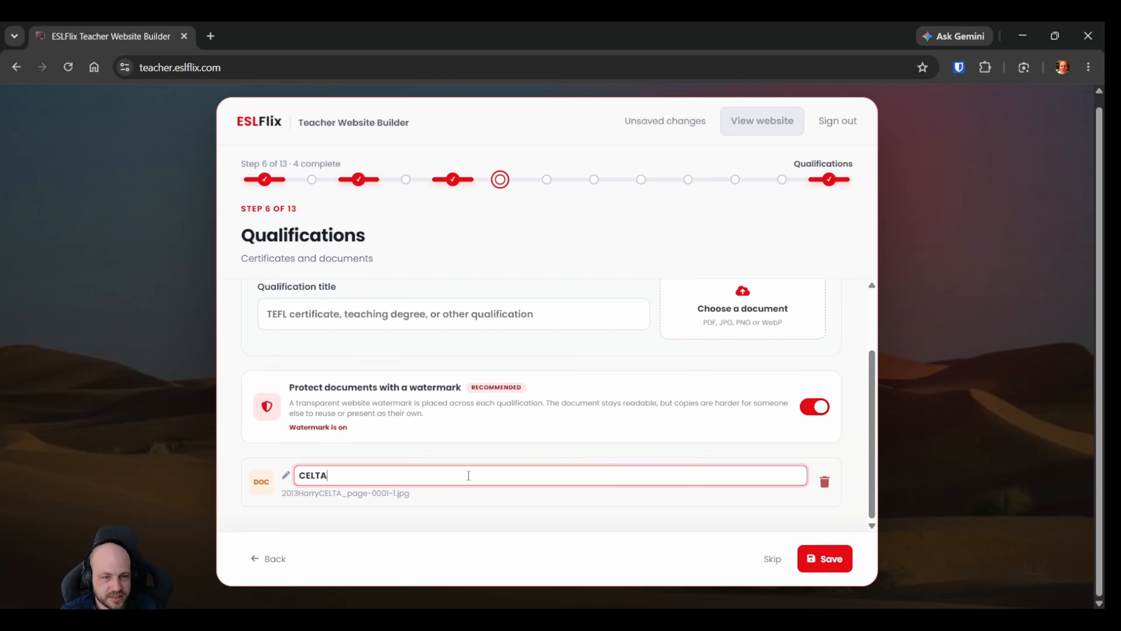
click(528, 448)
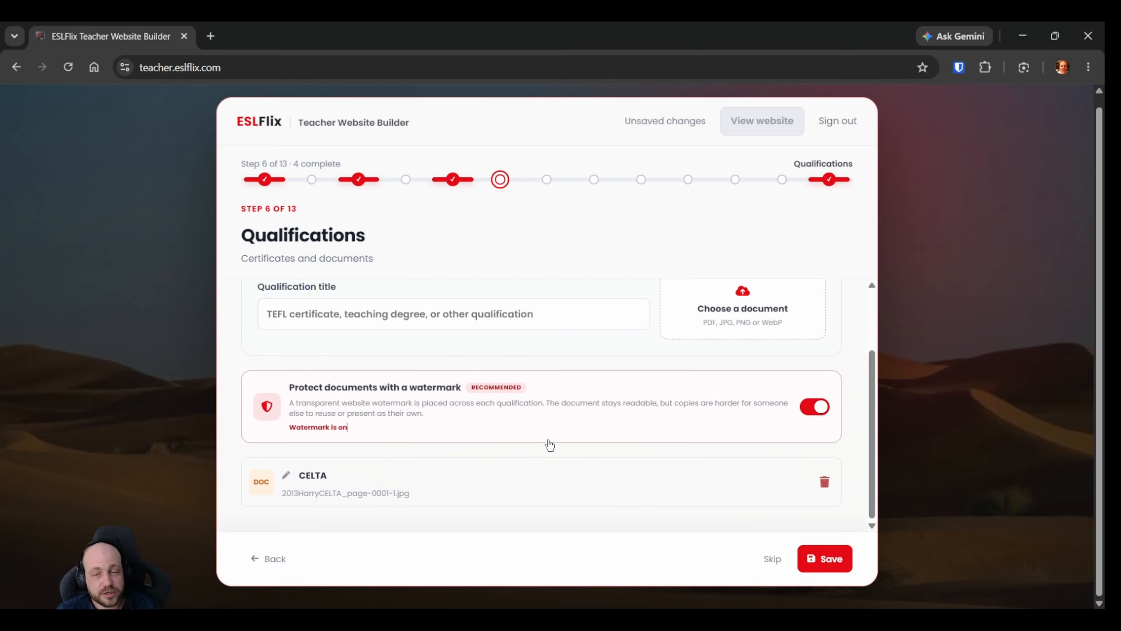
Upload the 2018 master's degree JPG as a second qualification document.
scroll(420, 360, up, 2)
click(741, 406)
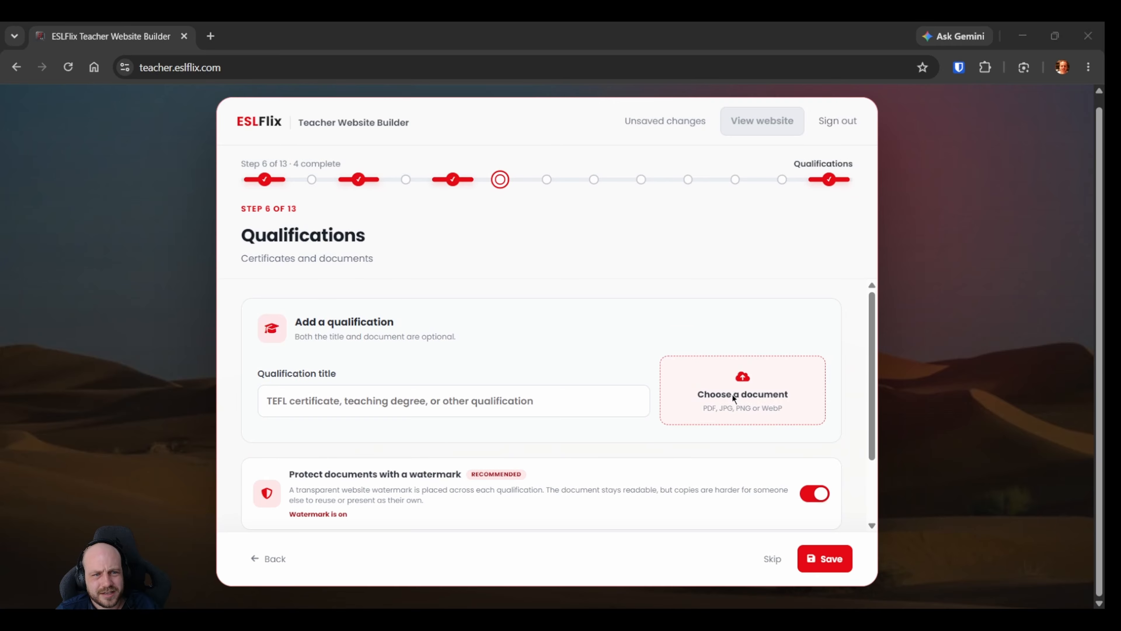
double_click(733, 394)
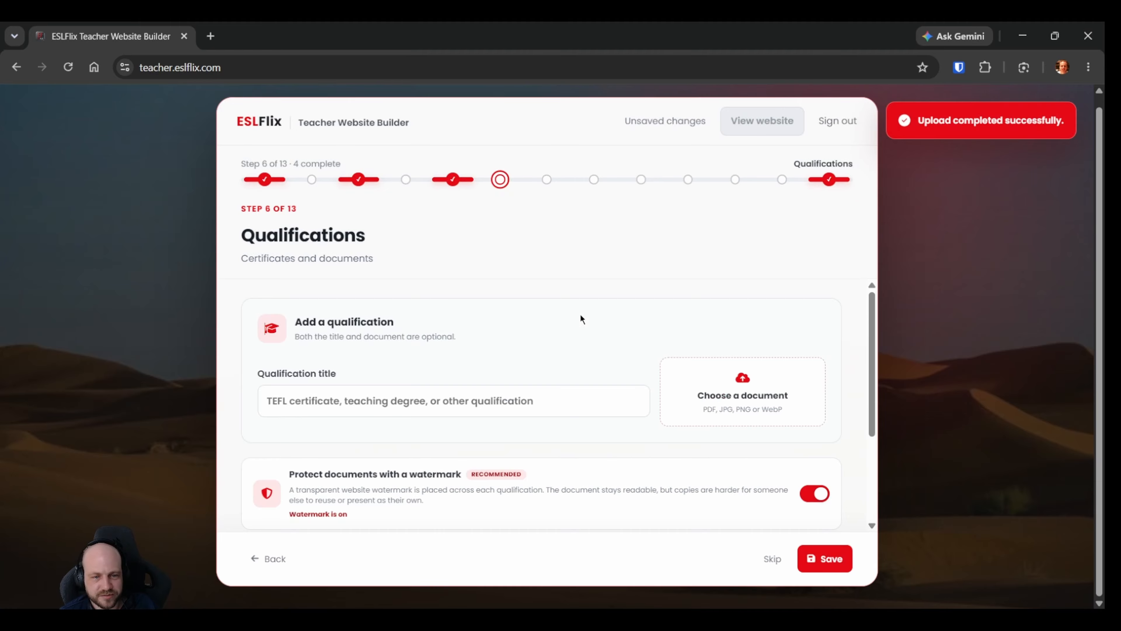
scroll(576, 328, down, 3)
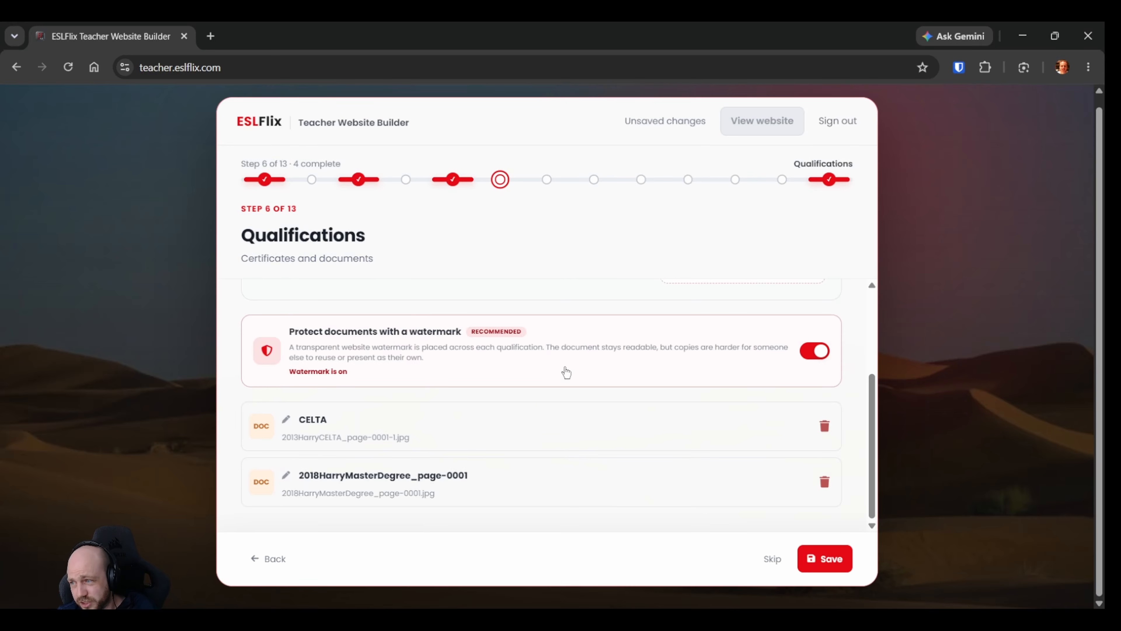
Switch the document watermark off and back on, save the qualifications and continue to the Student reviews step.
click(815, 351)
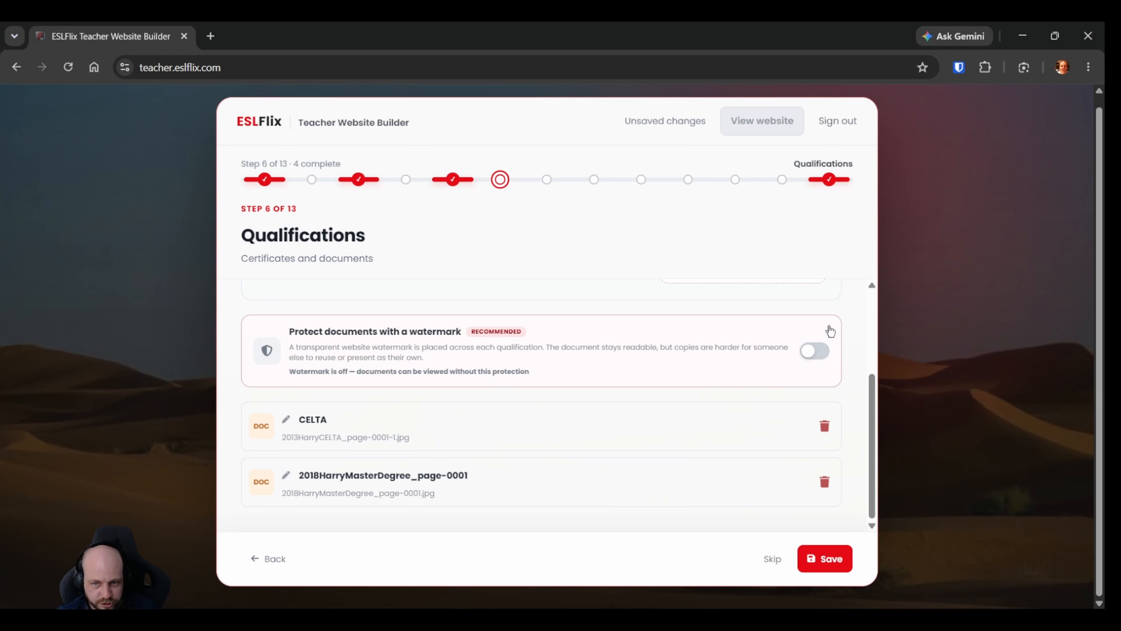
click(818, 353)
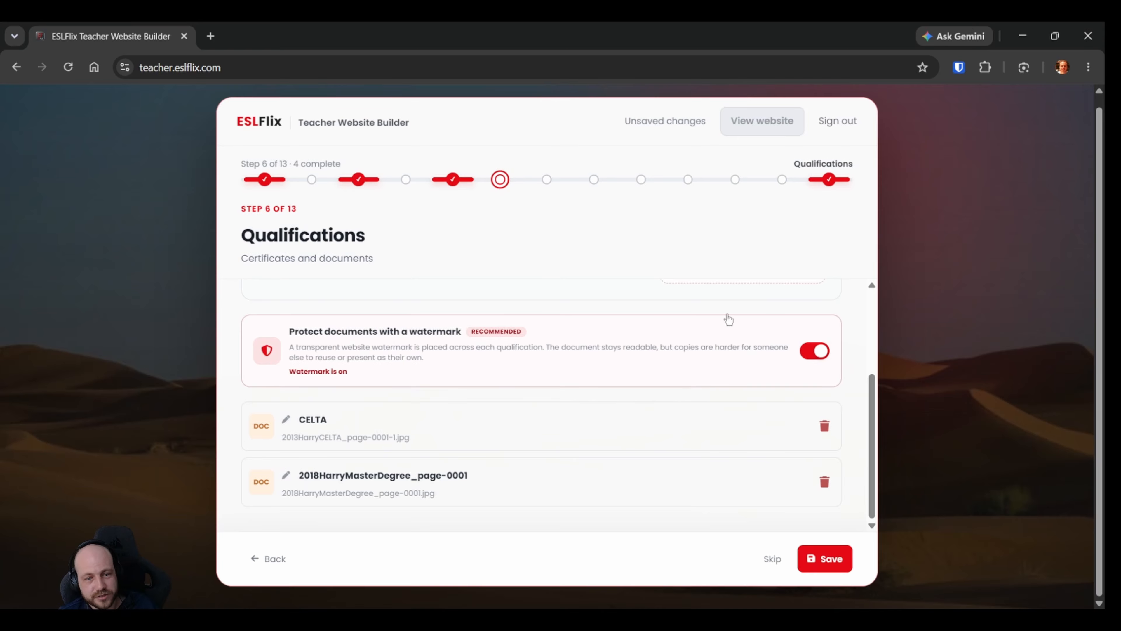
click(822, 567)
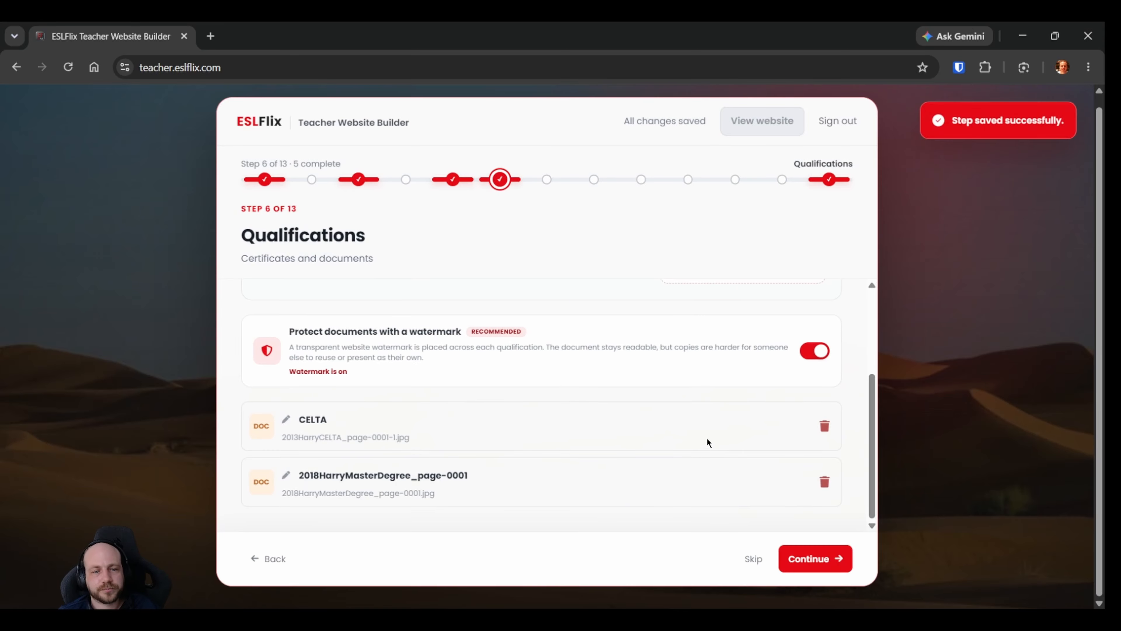
click(816, 568)
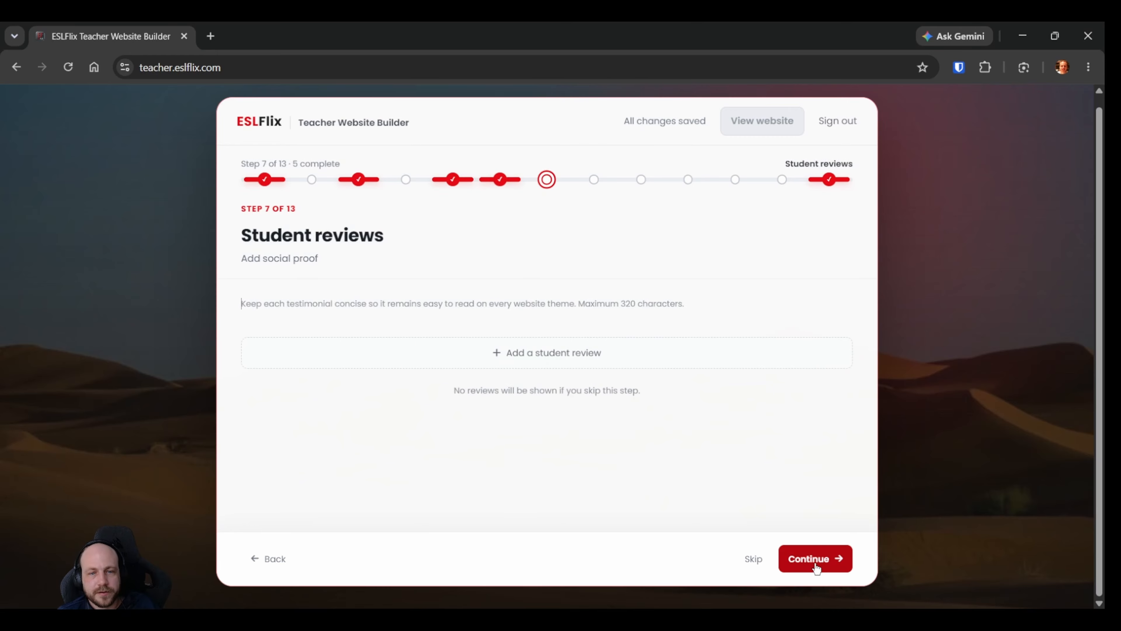
Add a student review and fill in the student's first name with Brazil as the country.
click(528, 357)
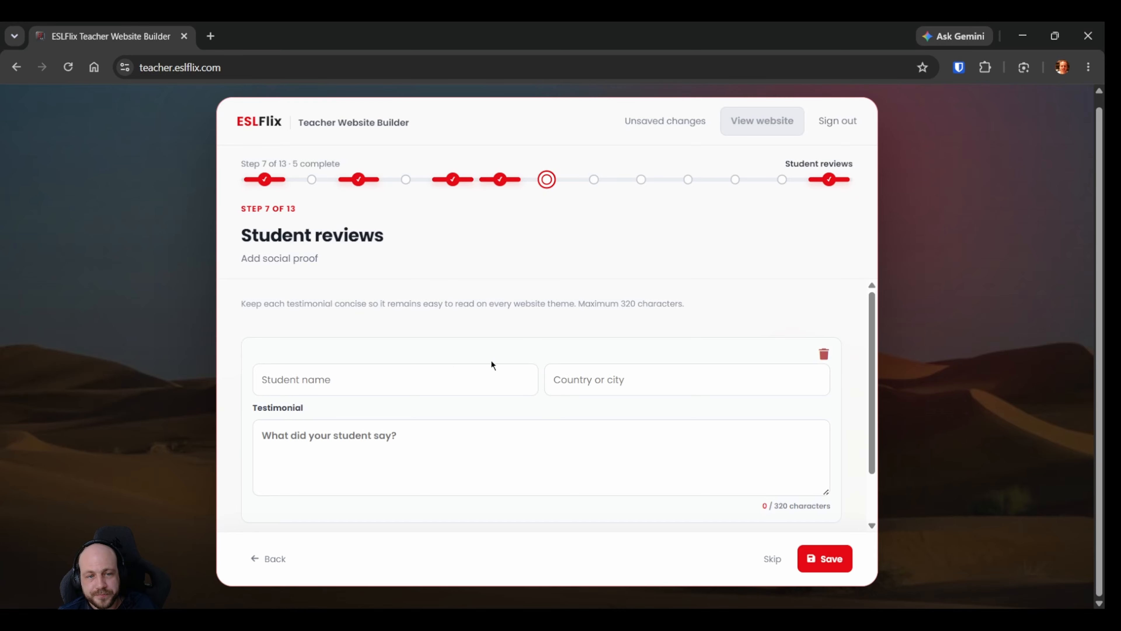
click(449, 372)
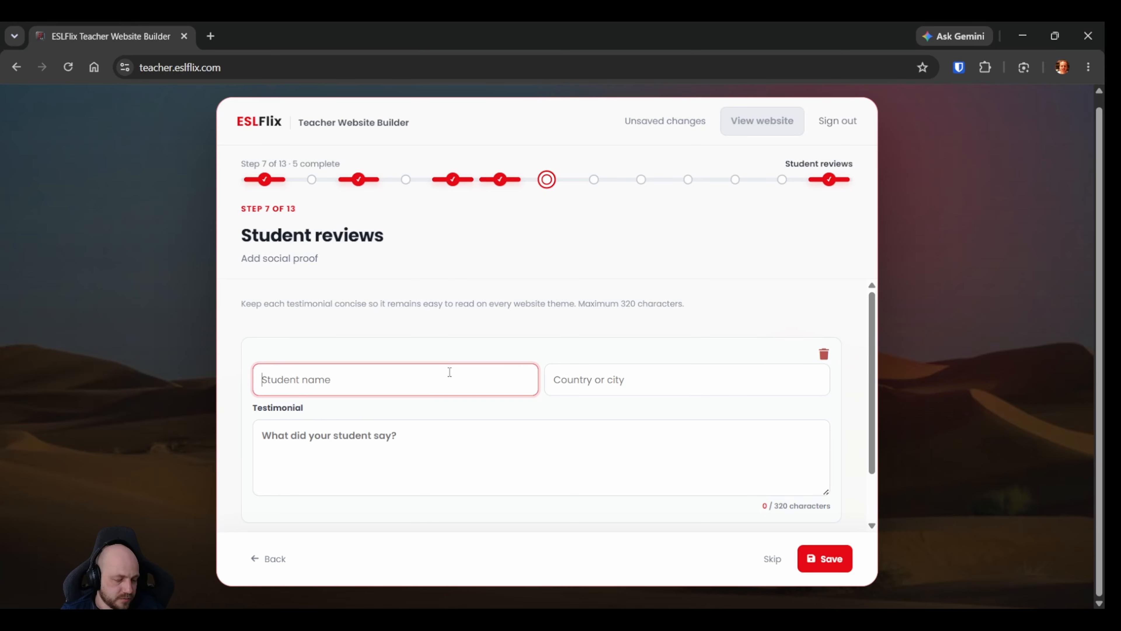
text(Maria)
click(603, 378)
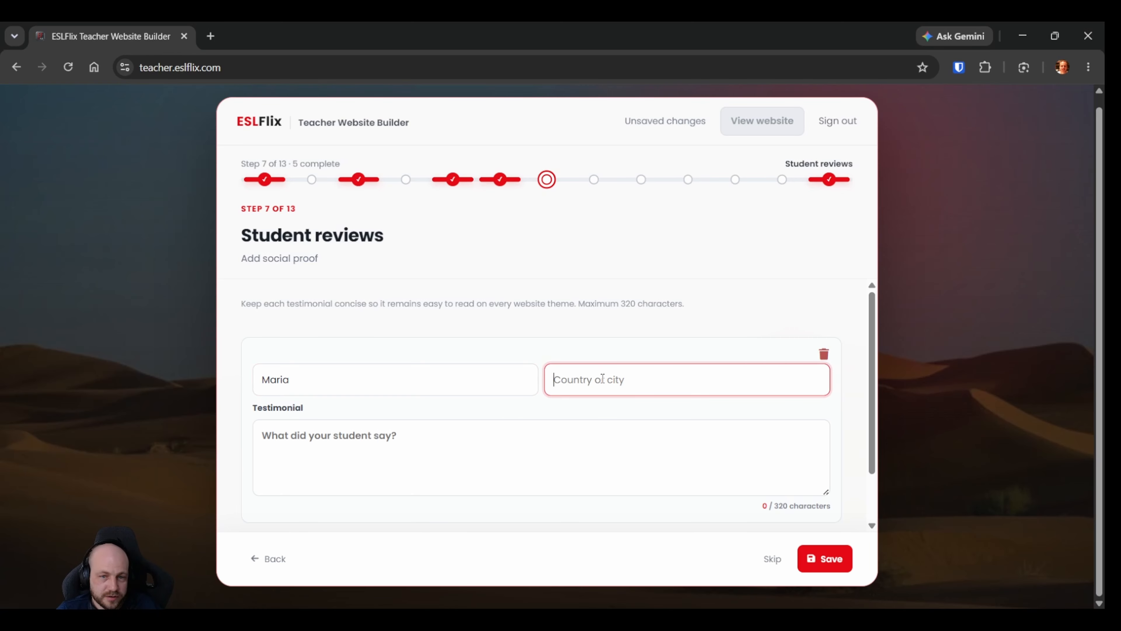
text(Brazil)
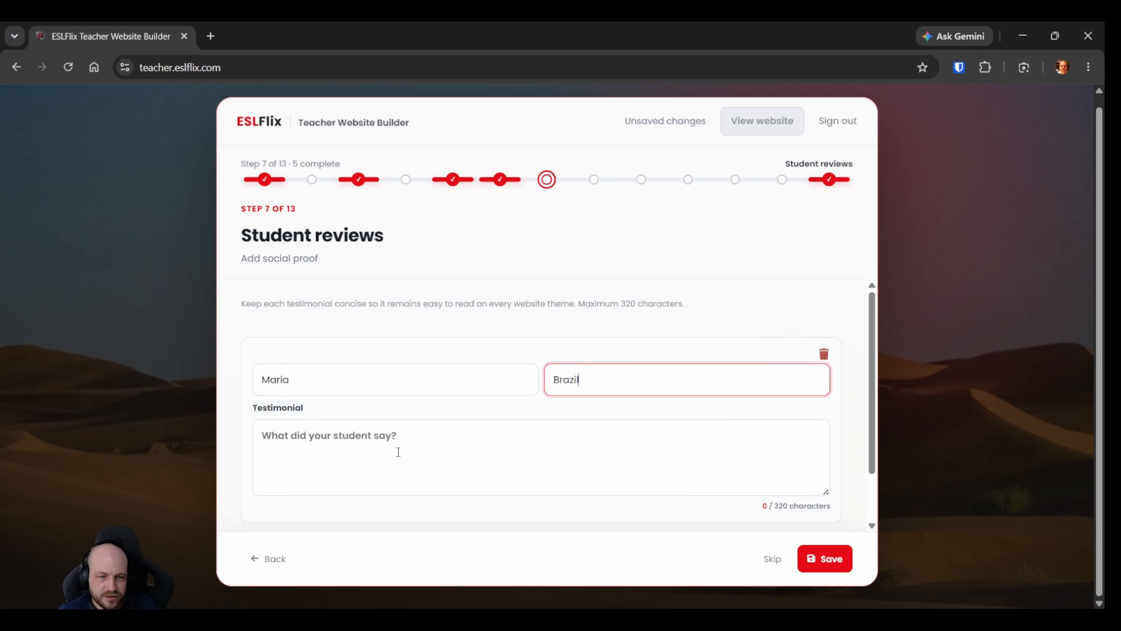
Write the review's testimonial as the teacher's first name followed by "is a very good teacher".
click(458, 453)
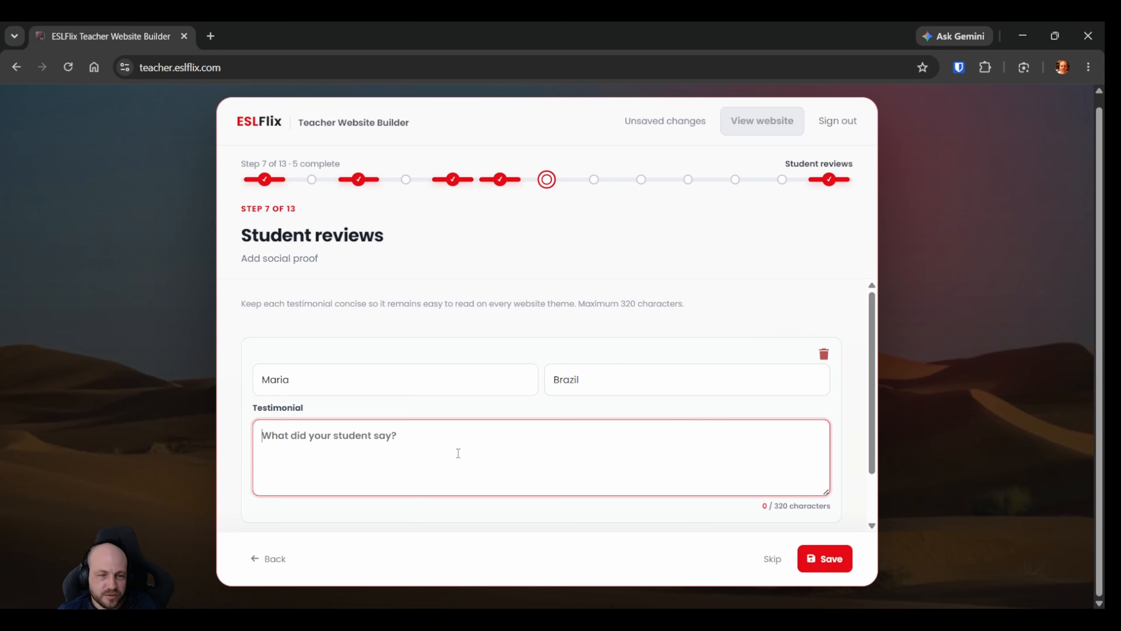
text(Harry )
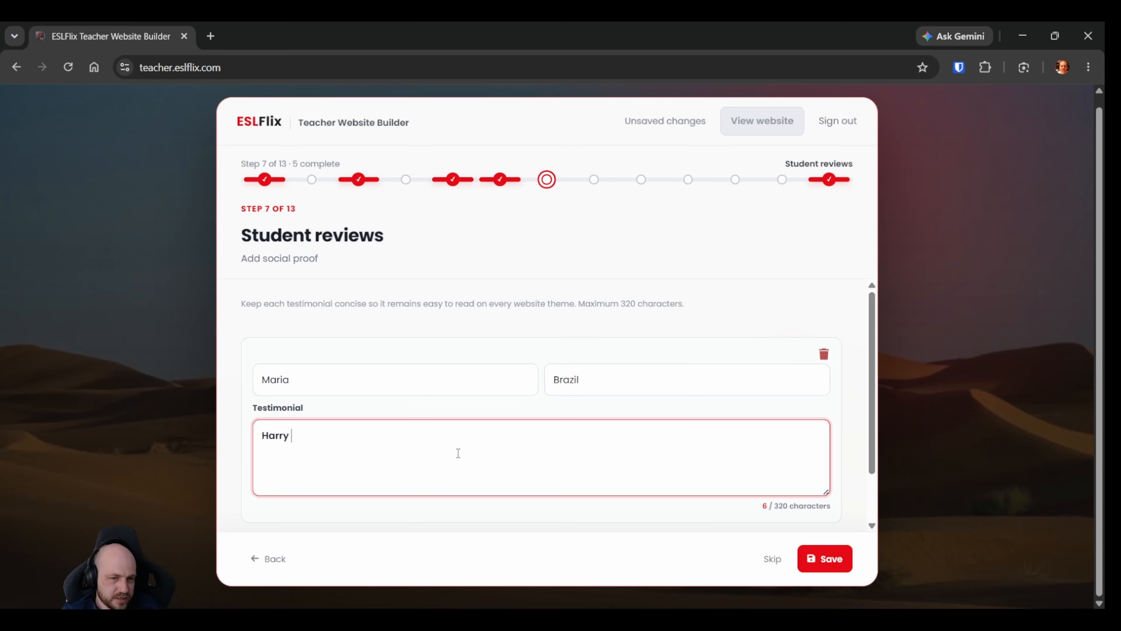
text(is a very good teacher)
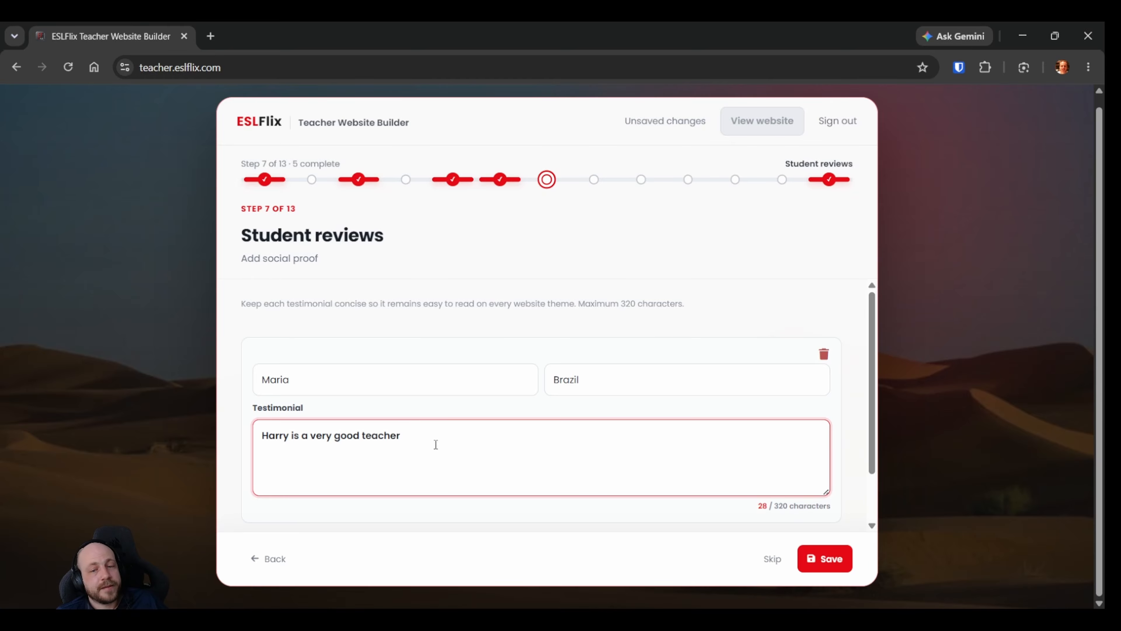
drag(260, 436, 426, 445)
click(279, 436)
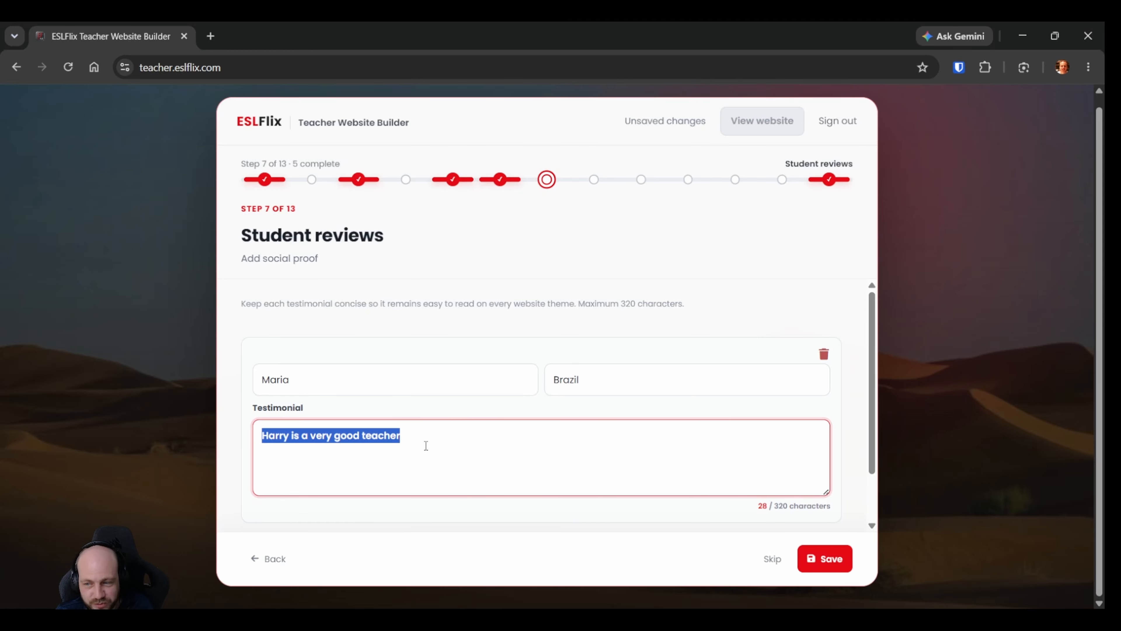
click(403, 447)
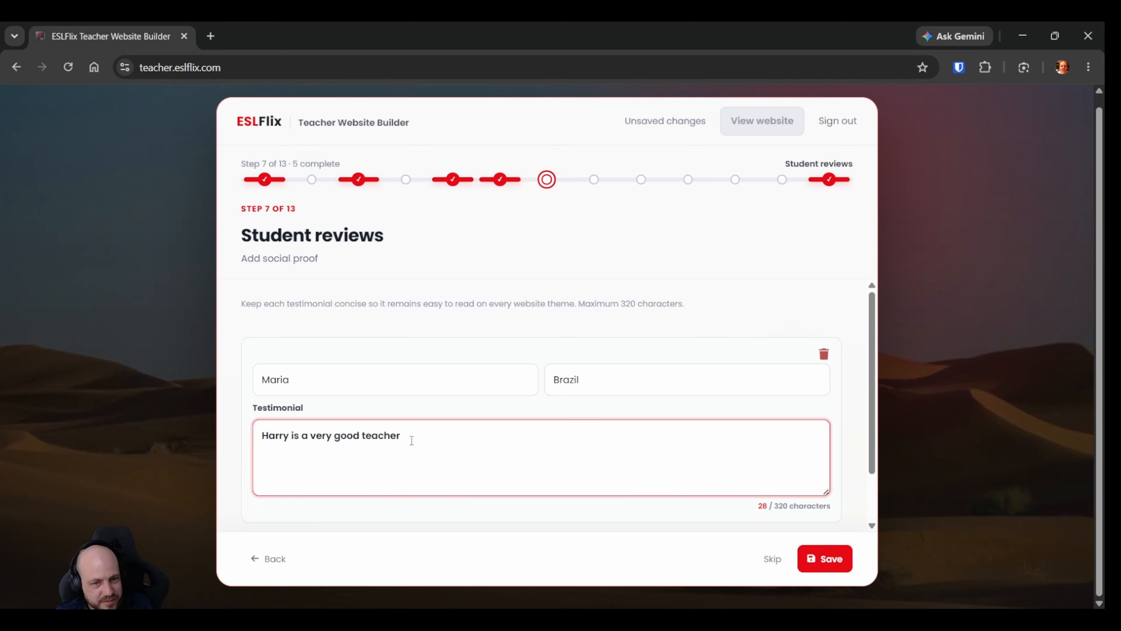
scroll(549, 431, down, 2)
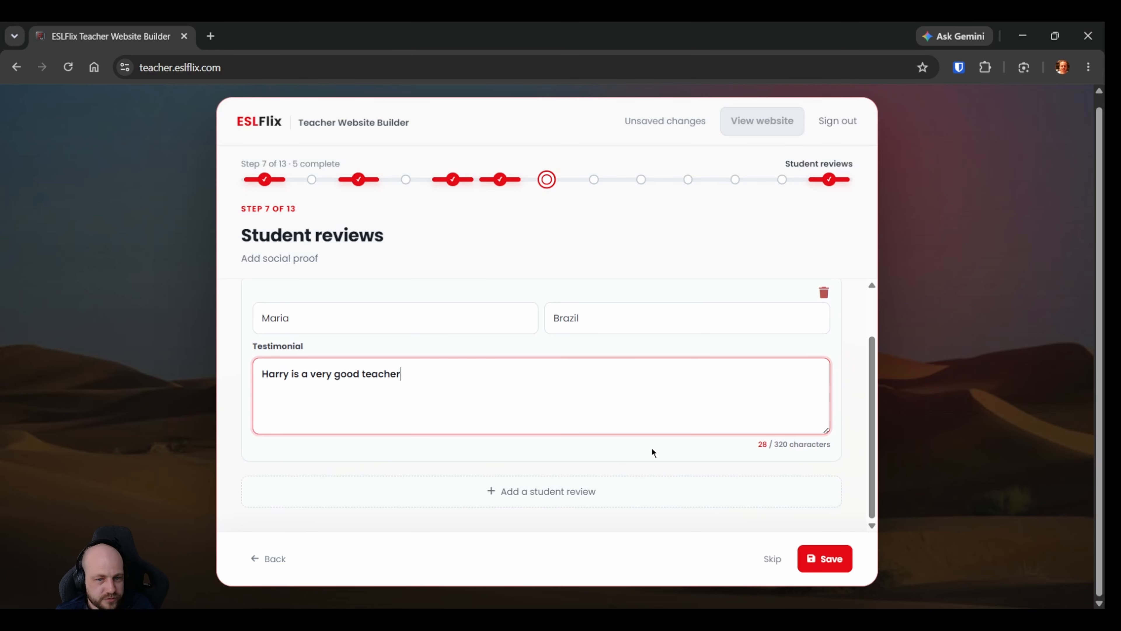
Save the student review and continue to the Payment options step.
scroll(641, 512, up, 2)
scroll(641, 512, up, 2)
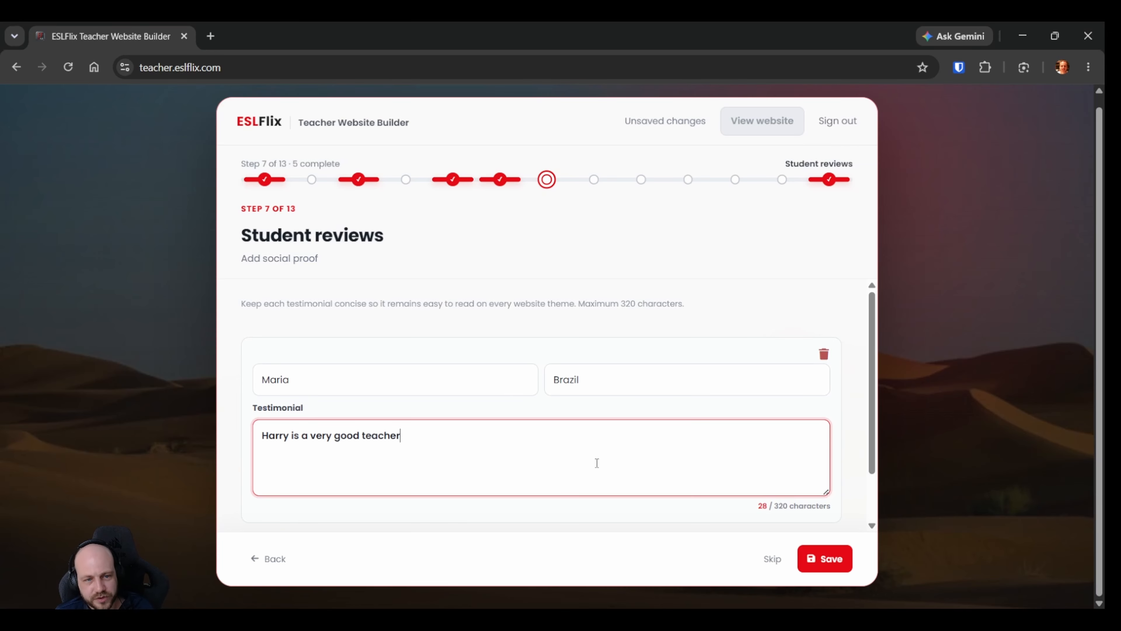
click(828, 560)
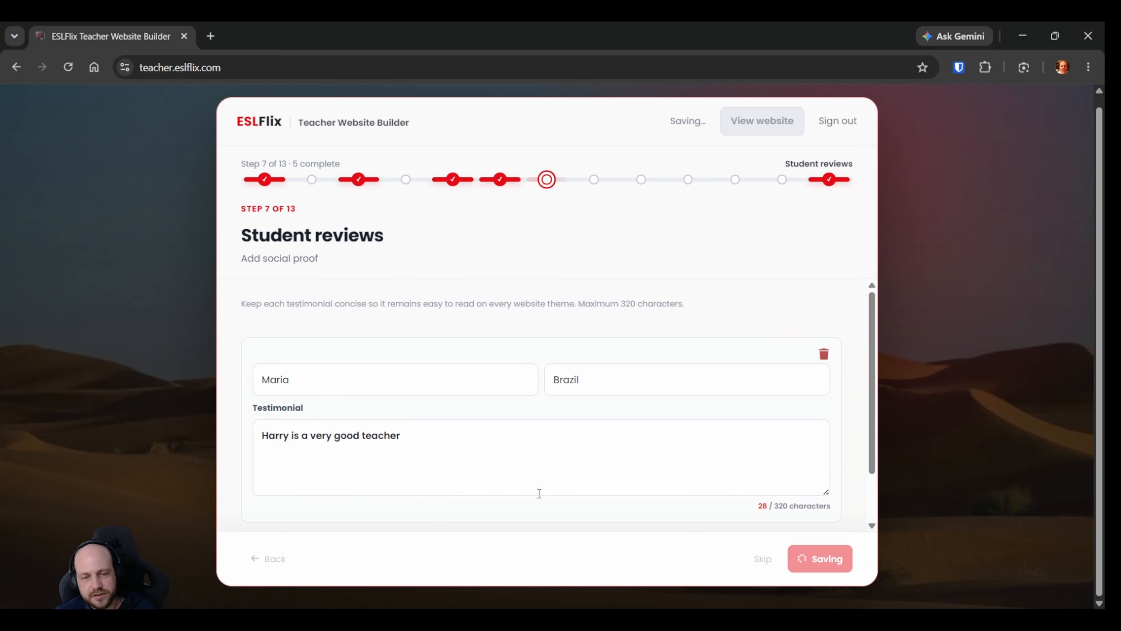
click(801, 562)
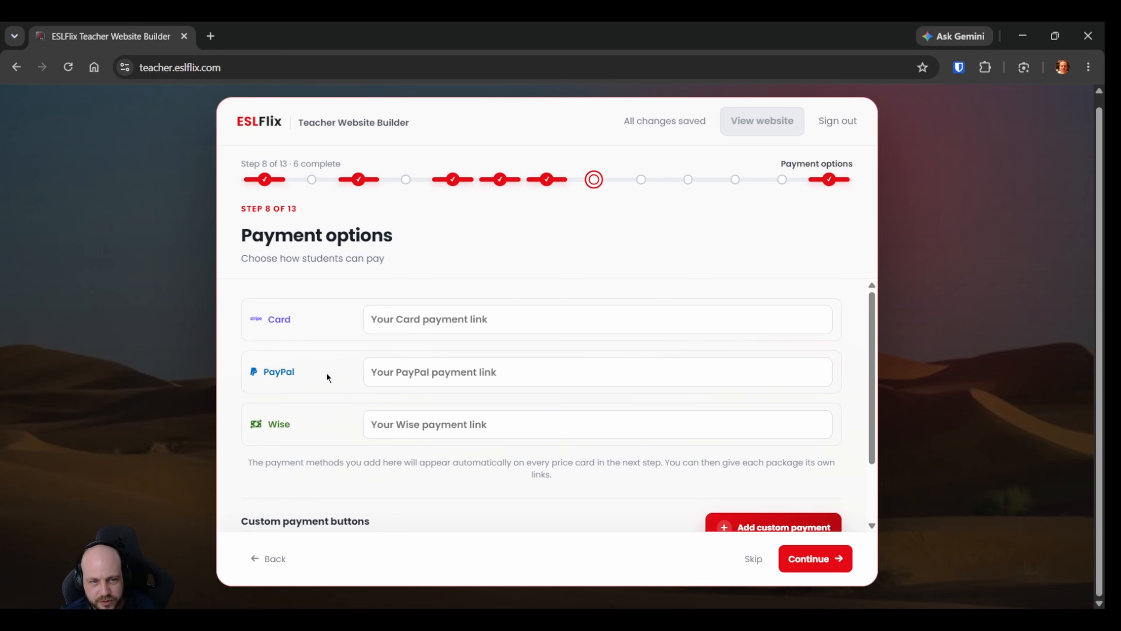
Look over the card, PayPal and Wise payment link fields and the custom payment buttons section.
scroll(349, 349, up, 1)
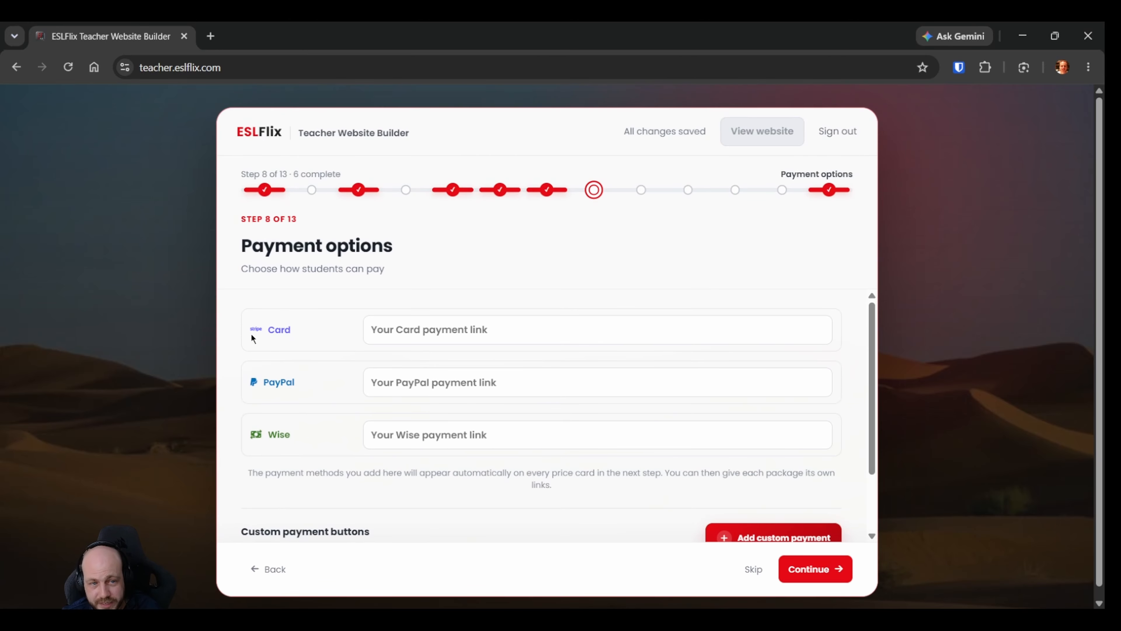
click(341, 340)
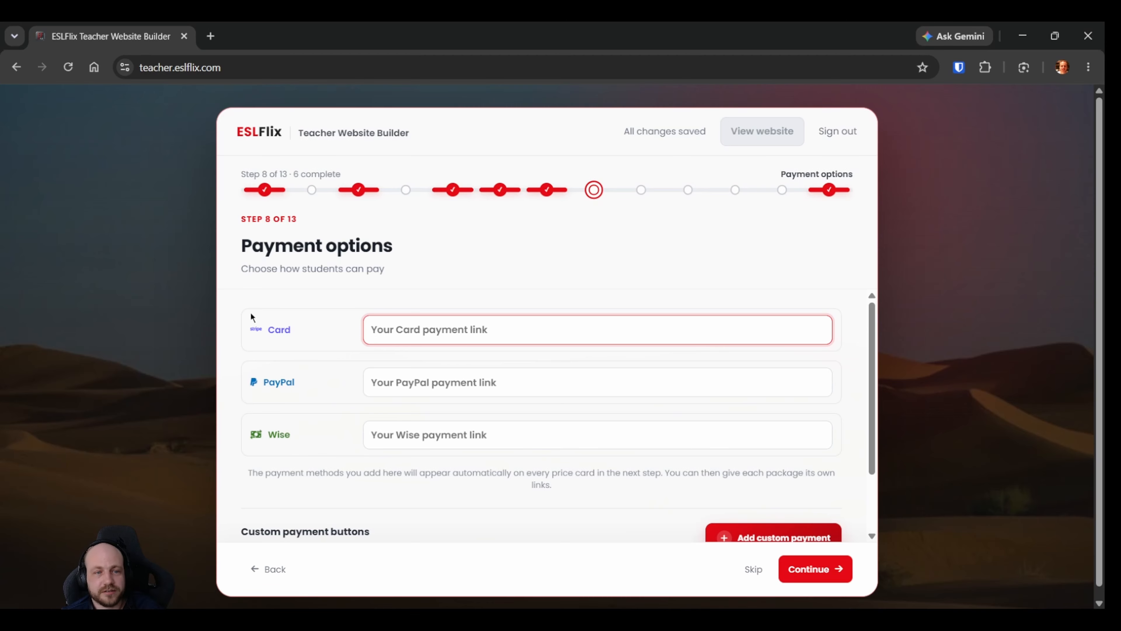
click(836, 343)
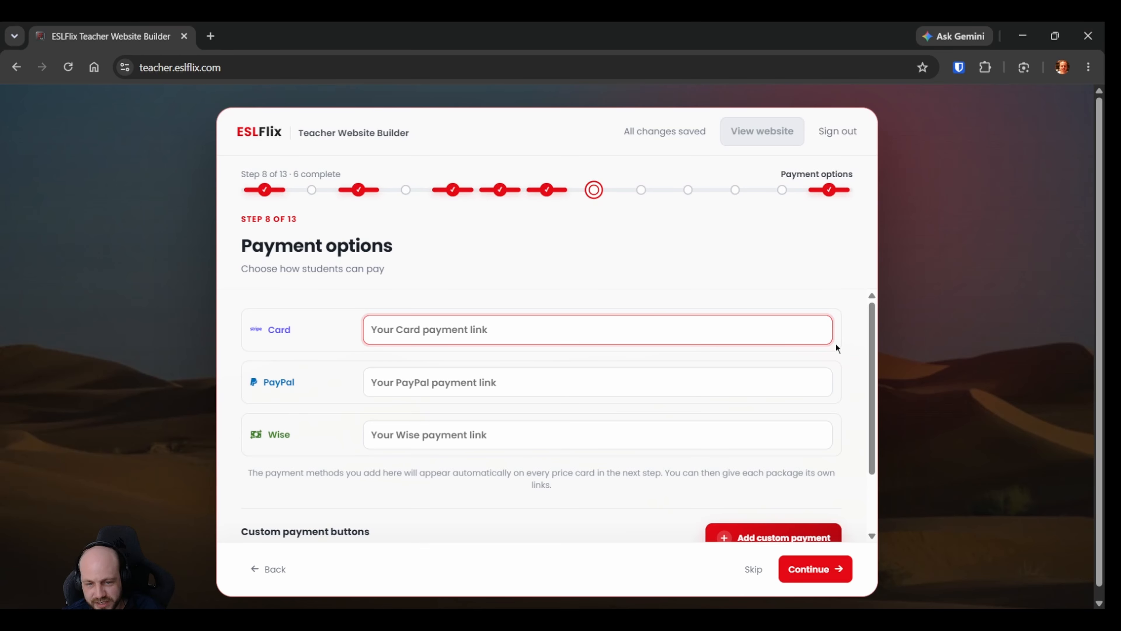
key(Tab)
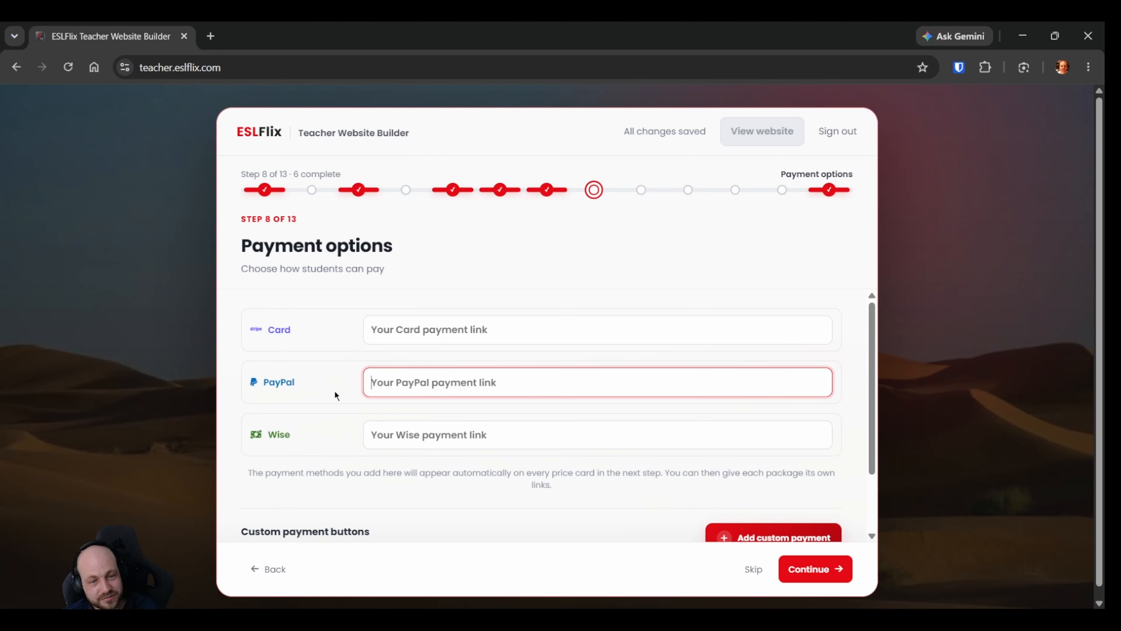
scroll(336, 370, down, 2)
scroll(336, 369, down, 2)
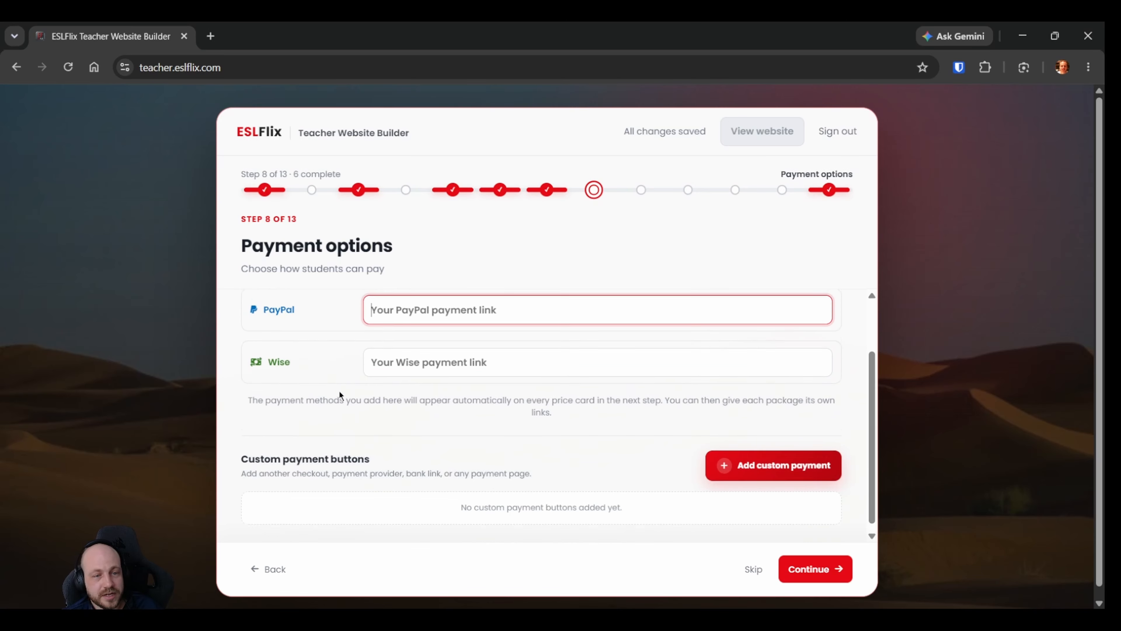
scroll(336, 369, up, 4)
key(Tab)
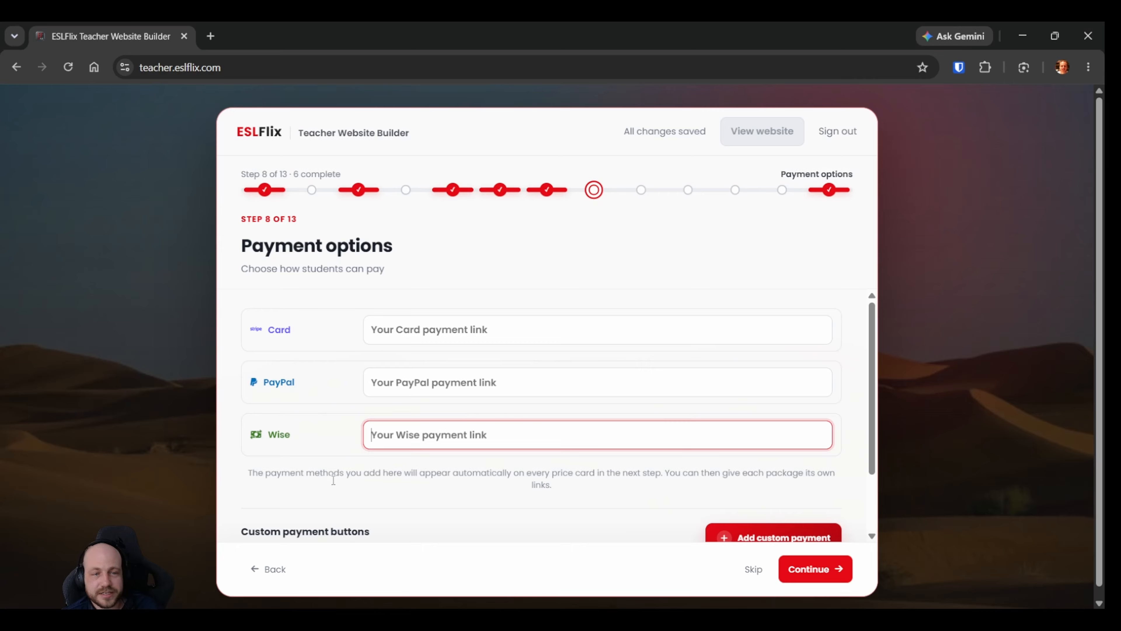
scroll(321, 383, down, 4)
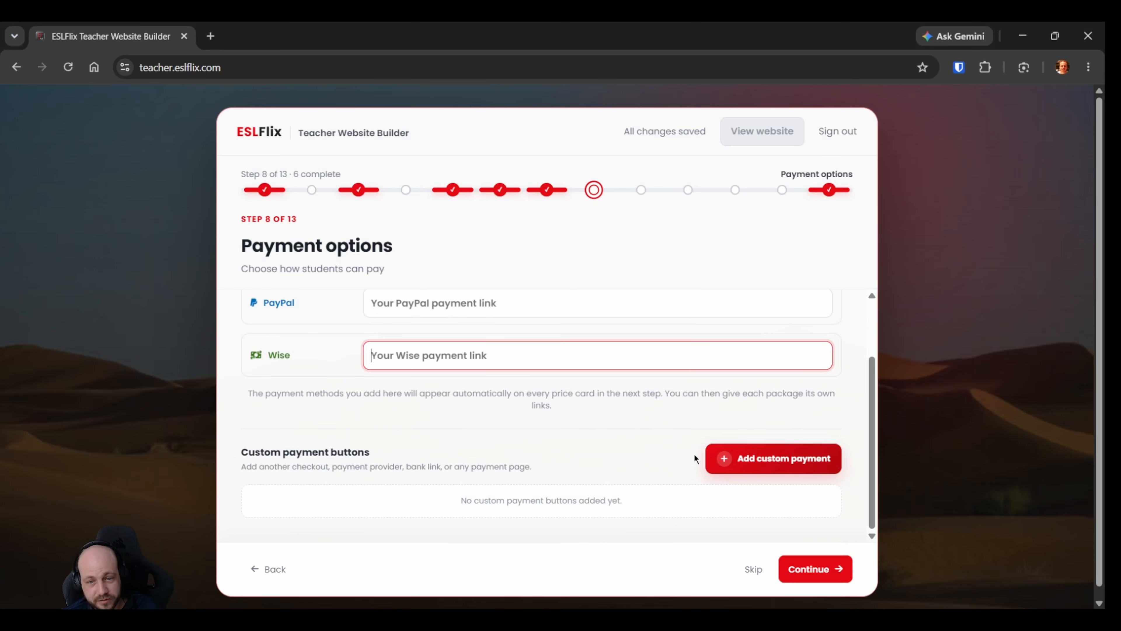
Add a custom payment button and open its payment link for entry.
click(724, 462)
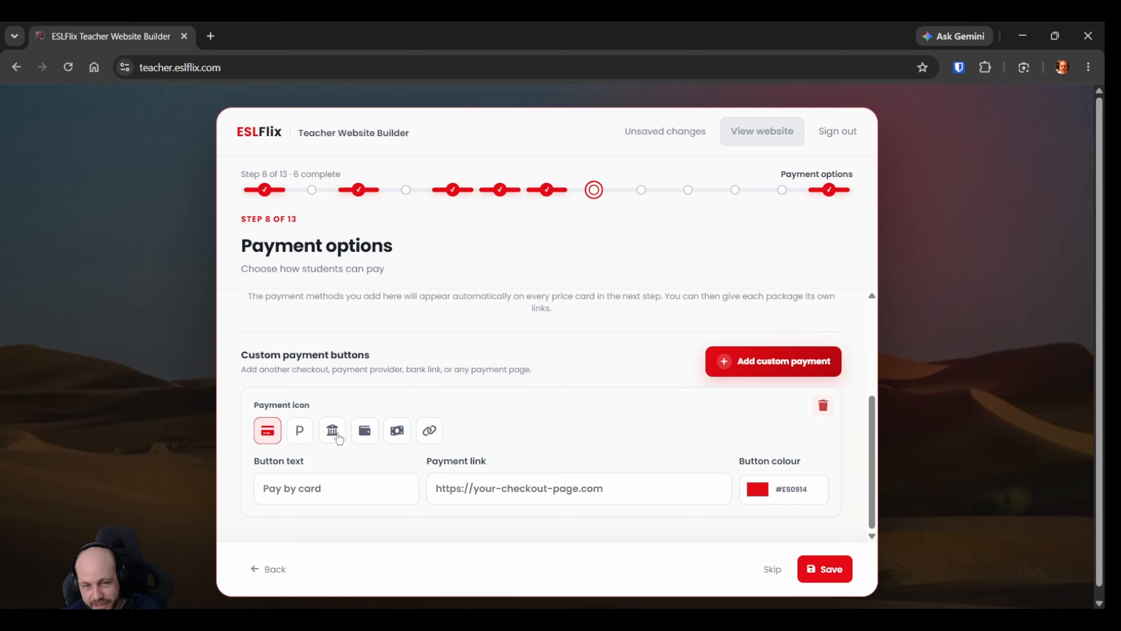
click(474, 480)
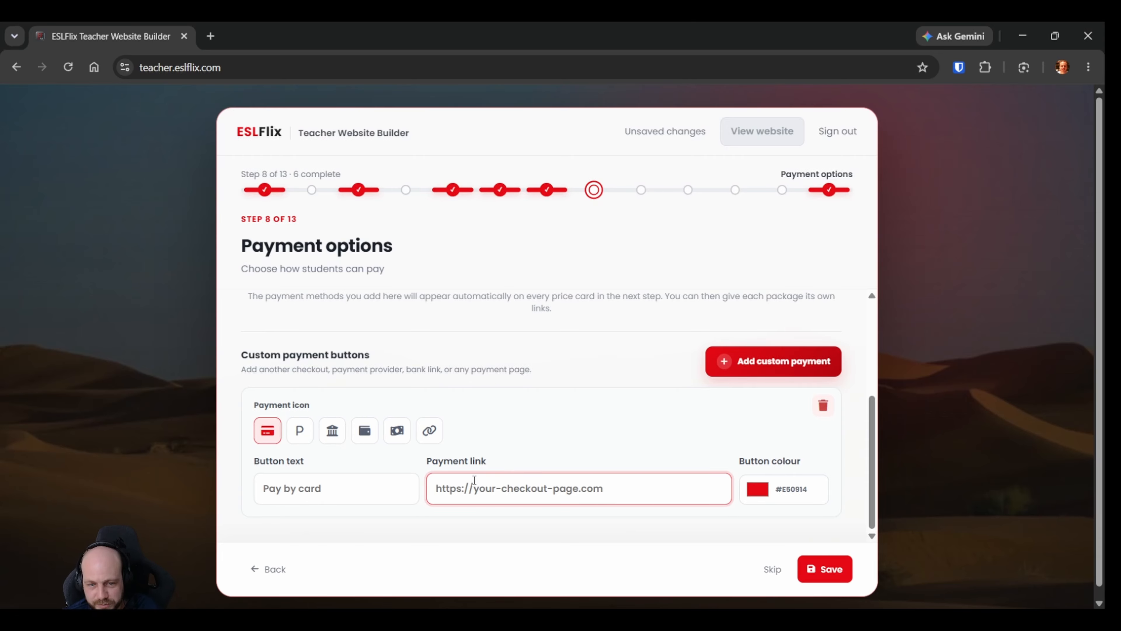
click(537, 440)
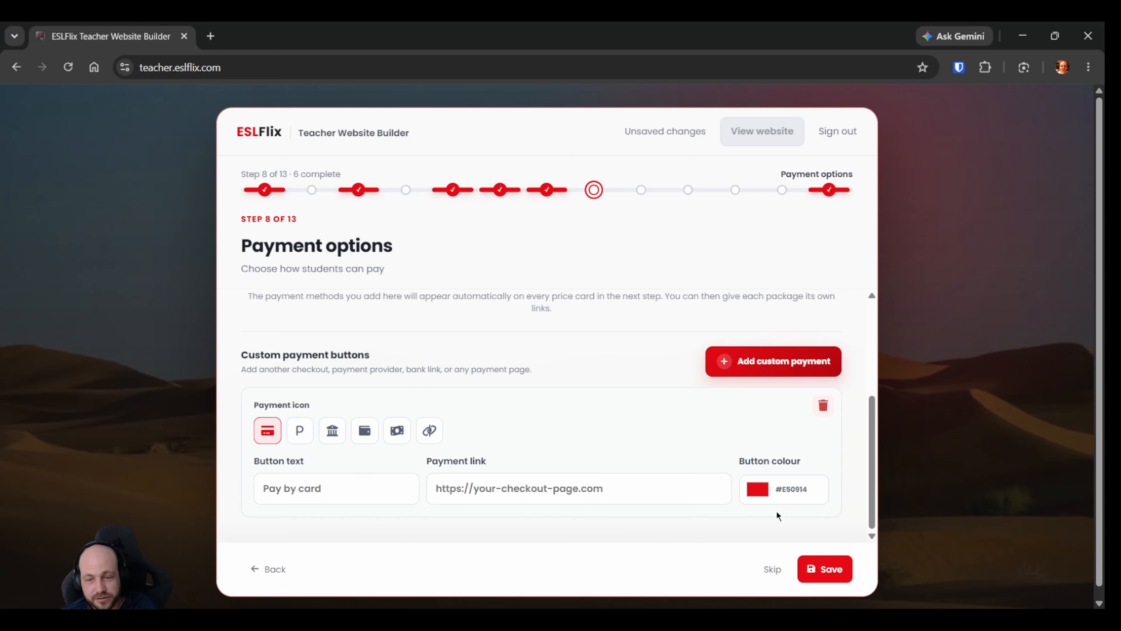
click(544, 488)
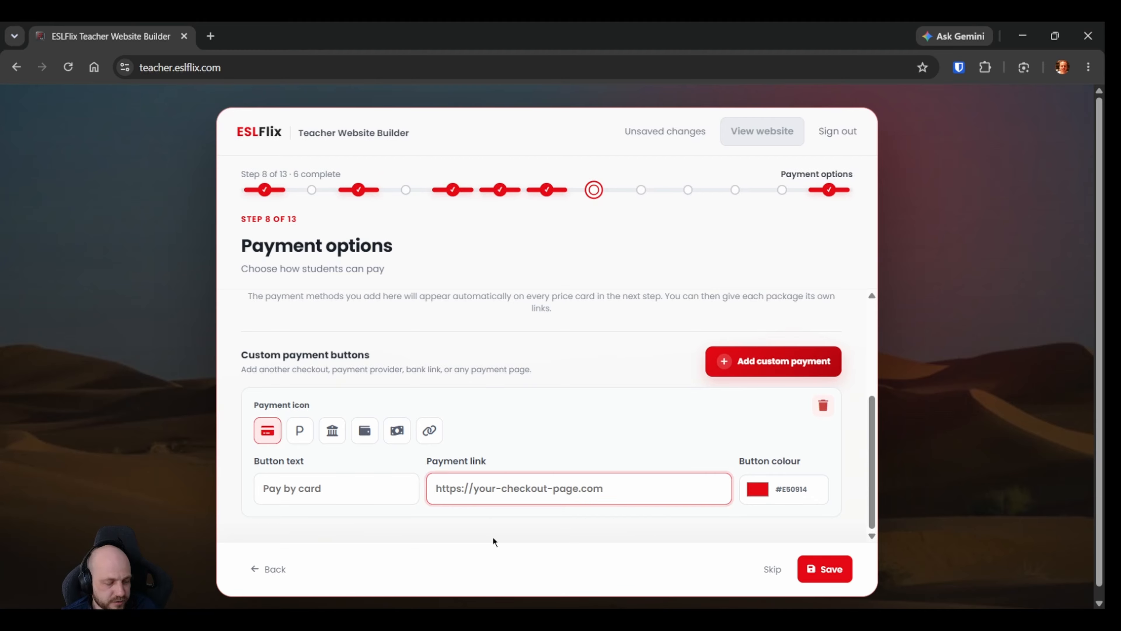
Fill in the teacher's Stripe card, PayPal and Wise payment links and check all three.
scroll(489, 446, up, 4)
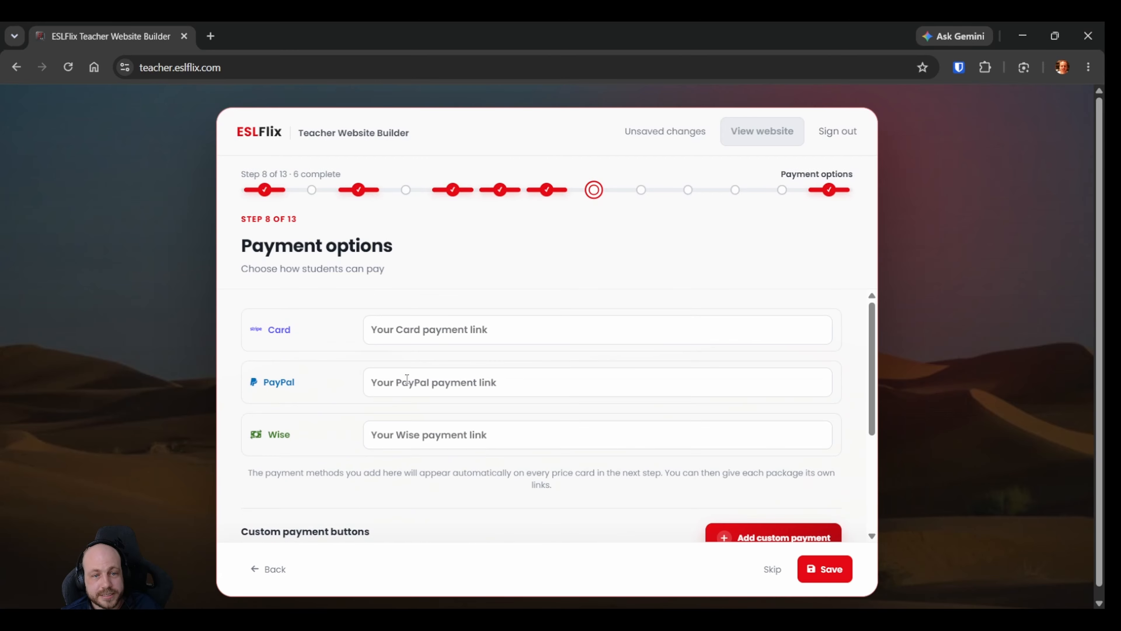
click(406, 337)
click(416, 384)
click(419, 439)
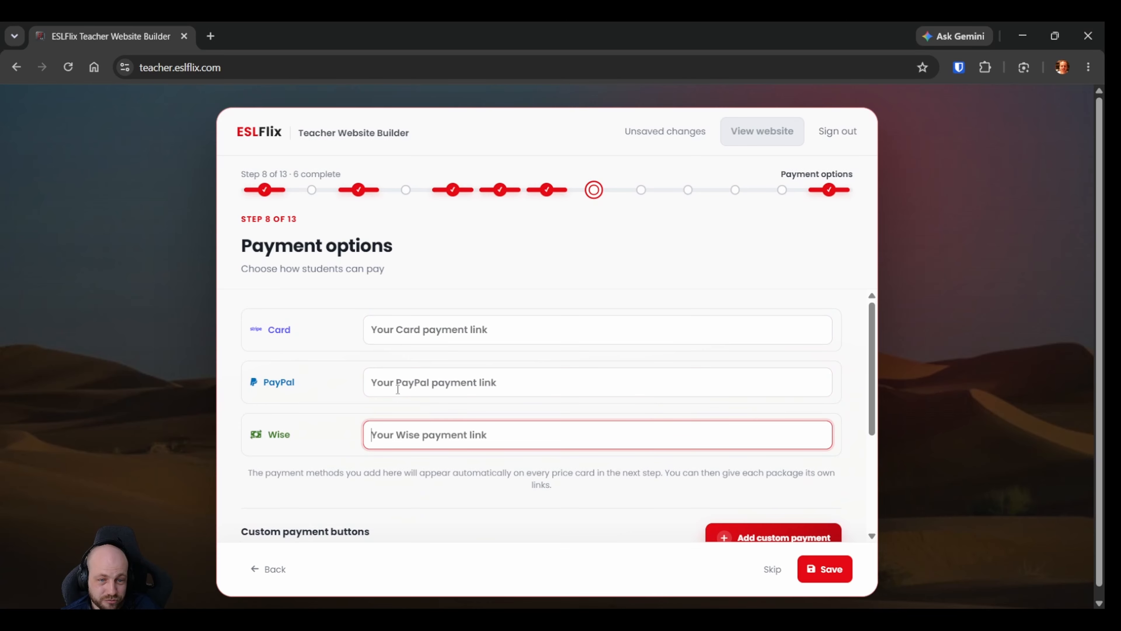
click(397, 389)
click(405, 341)
click(403, 377)
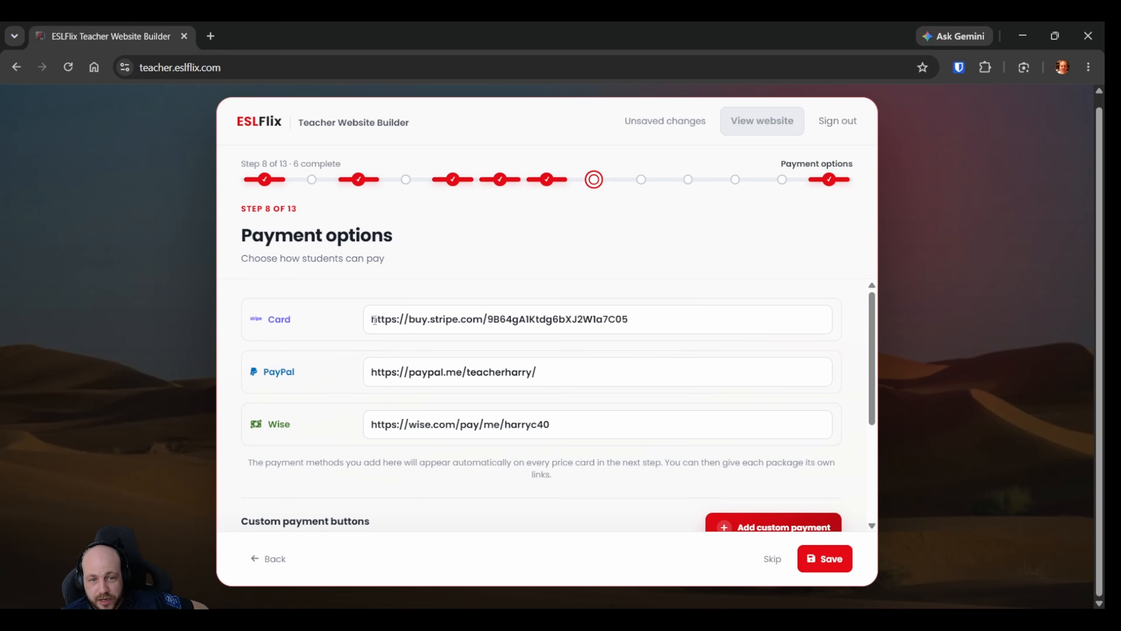
drag(373, 320, 636, 320)
click(633, 321)
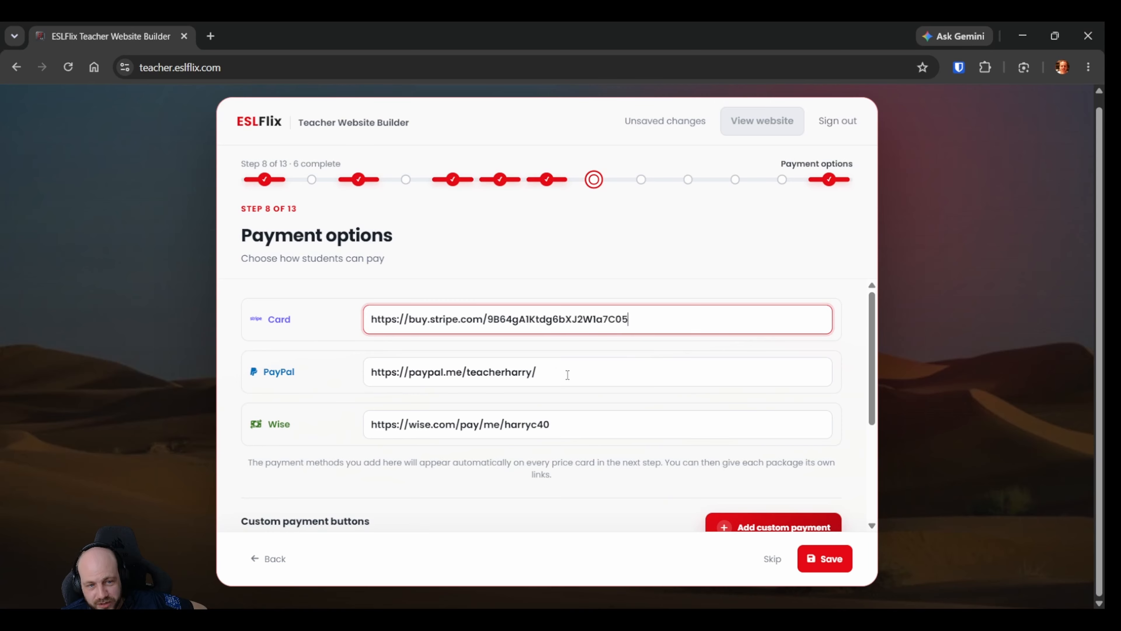
click(577, 422)
click(547, 370)
click(644, 316)
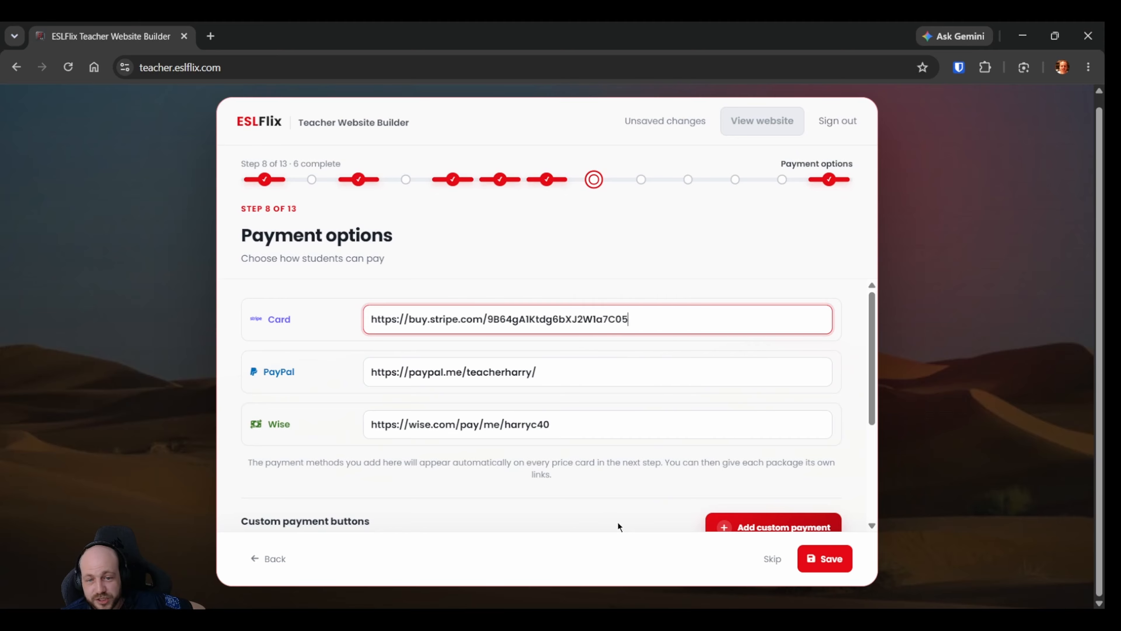
Set the custom payment button's icon to the bank symbol for bank transfers.
scroll(518, 455, down, 2)
scroll(342, 451, down, 2)
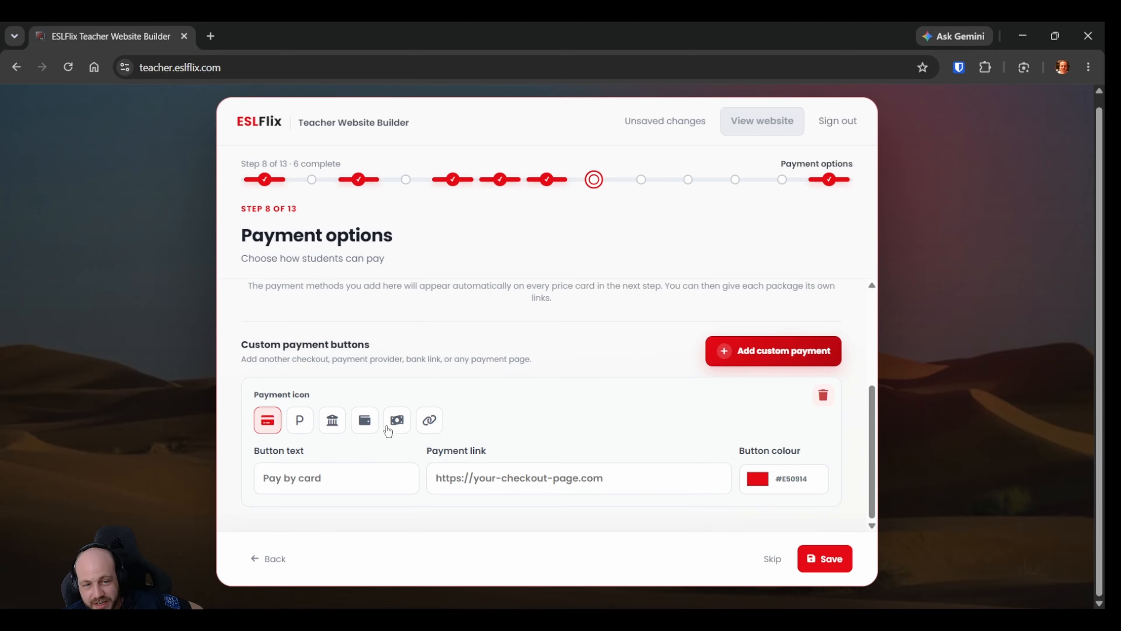
click(333, 422)
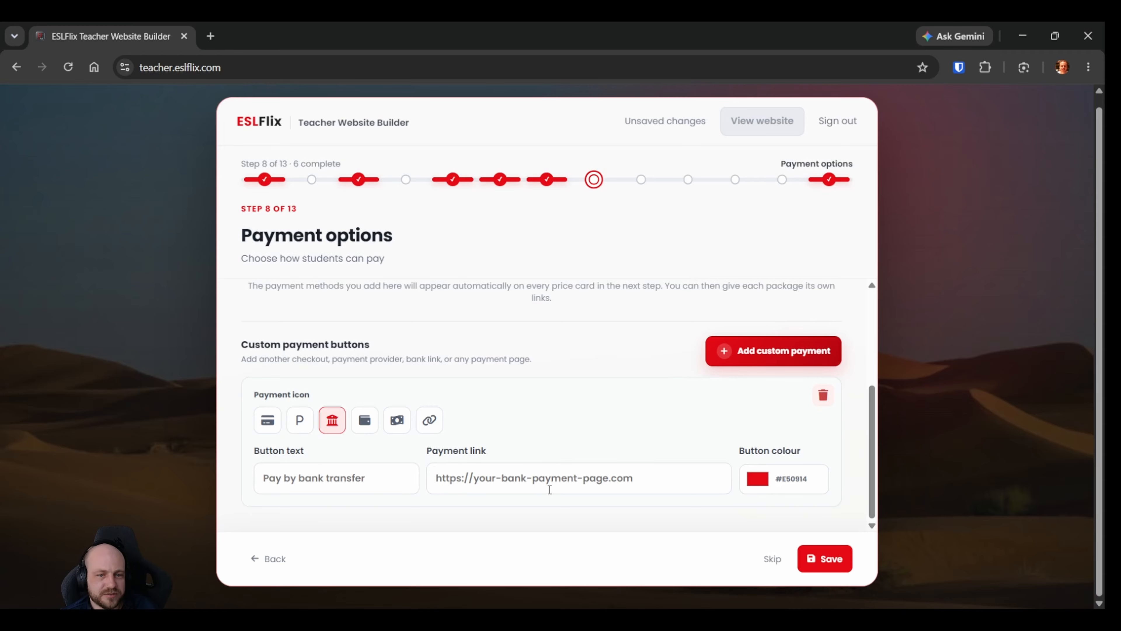
scroll(549, 487, up, 2)
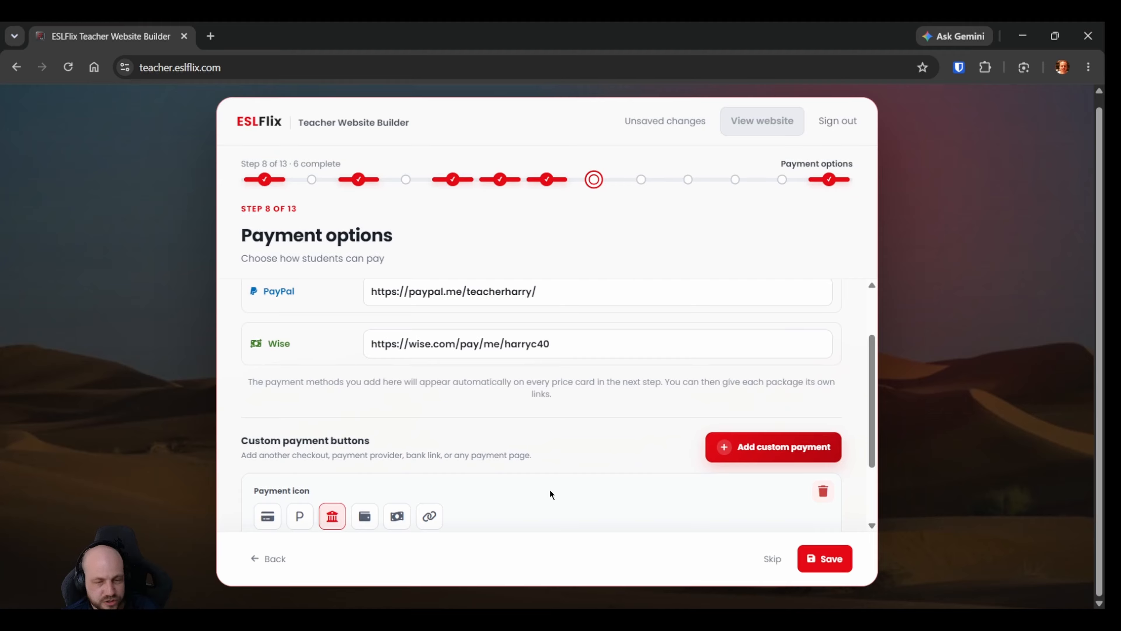
scroll(549, 489, down, 2)
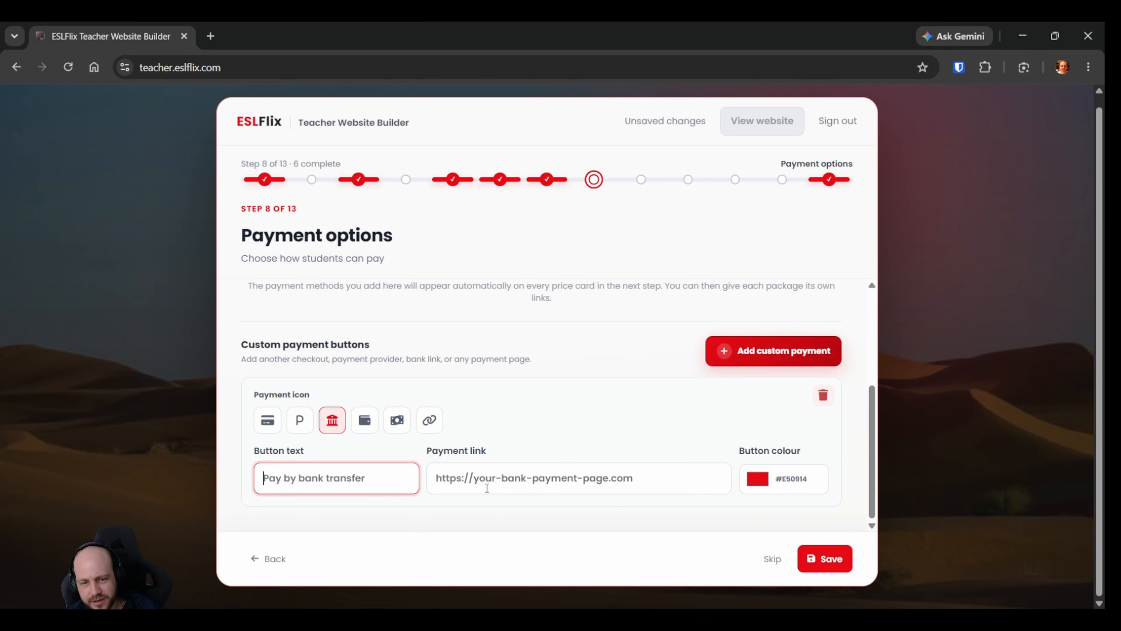
scroll(536, 443, up, 2)
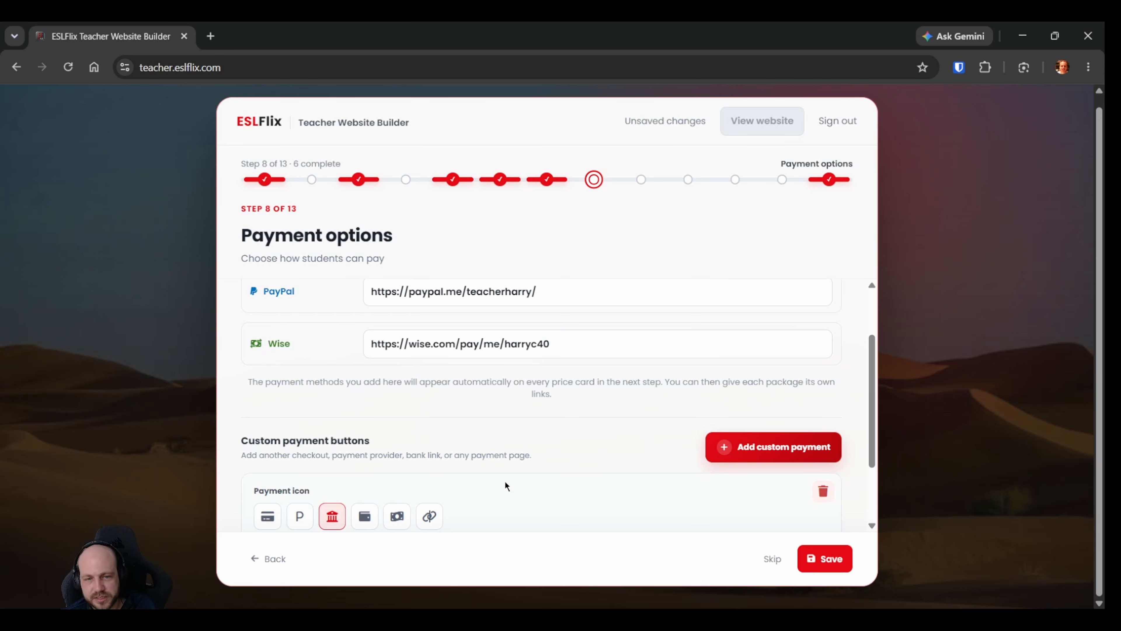
scroll(505, 484, up, 2)
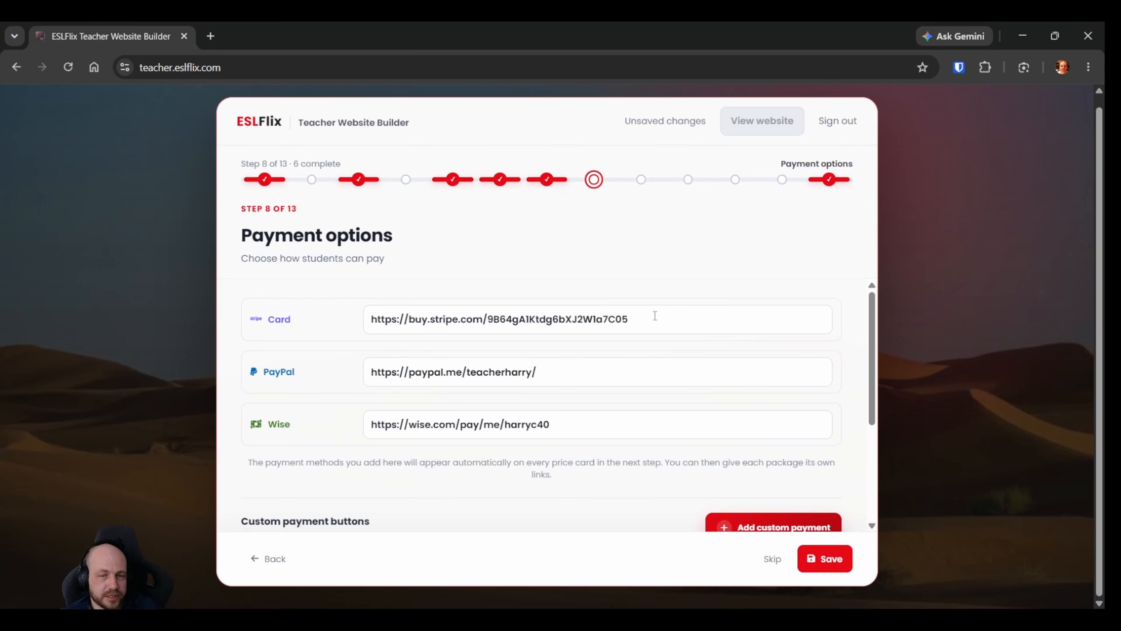
Try to save the payment options, and delete the unfilled custom payment button.
click(824, 558)
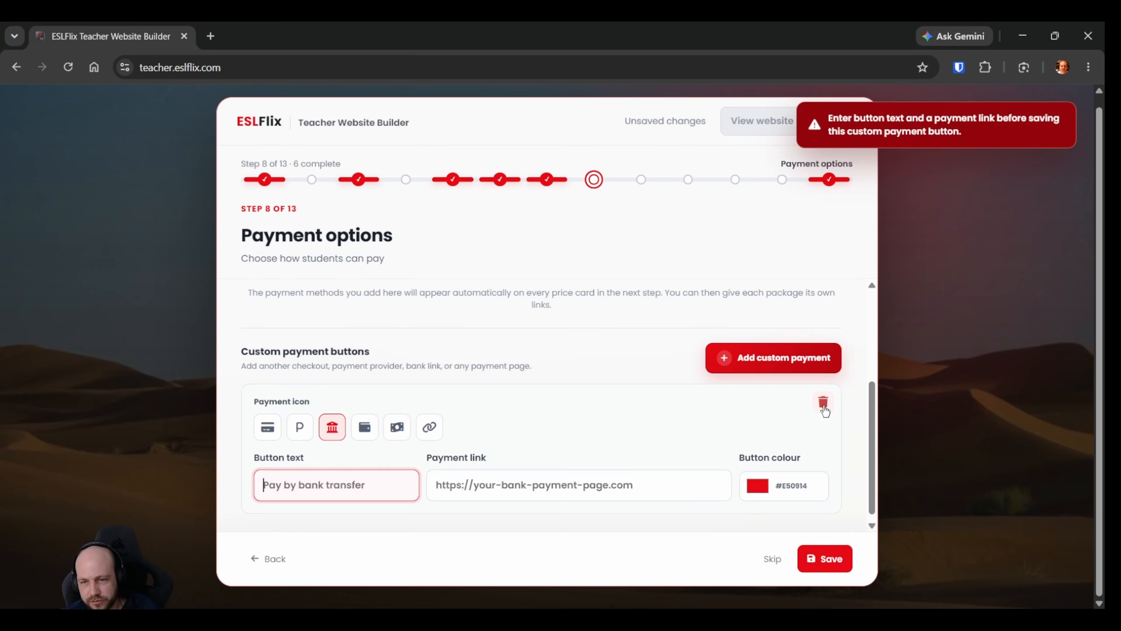
click(823, 406)
scroll(512, 446, up, 2)
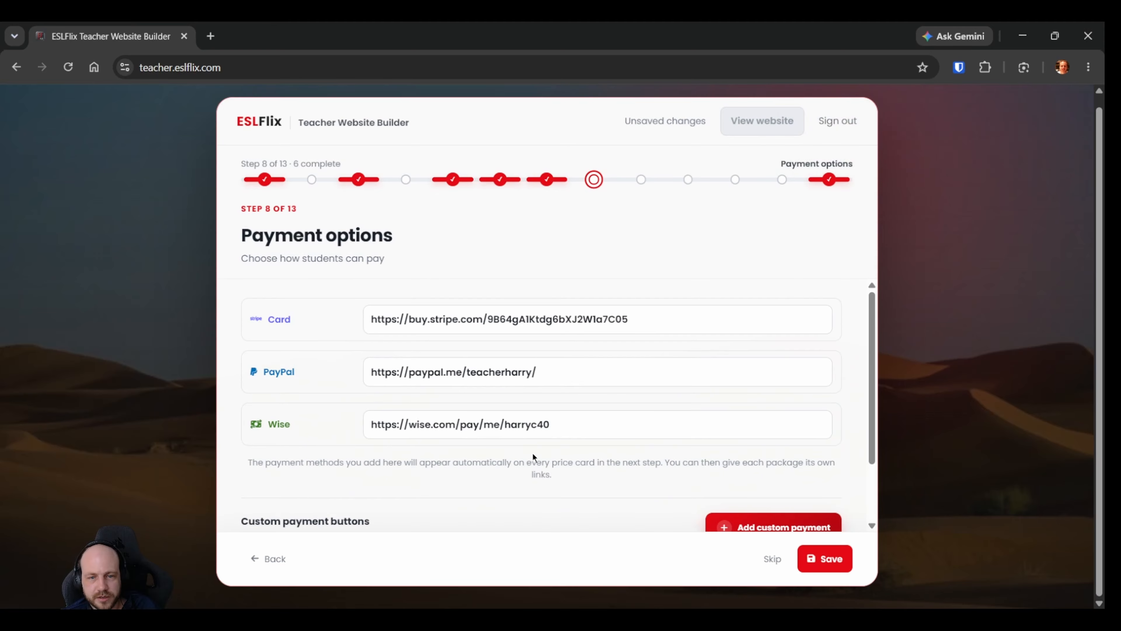
Save the payment options and continue to the Prices step.
click(826, 561)
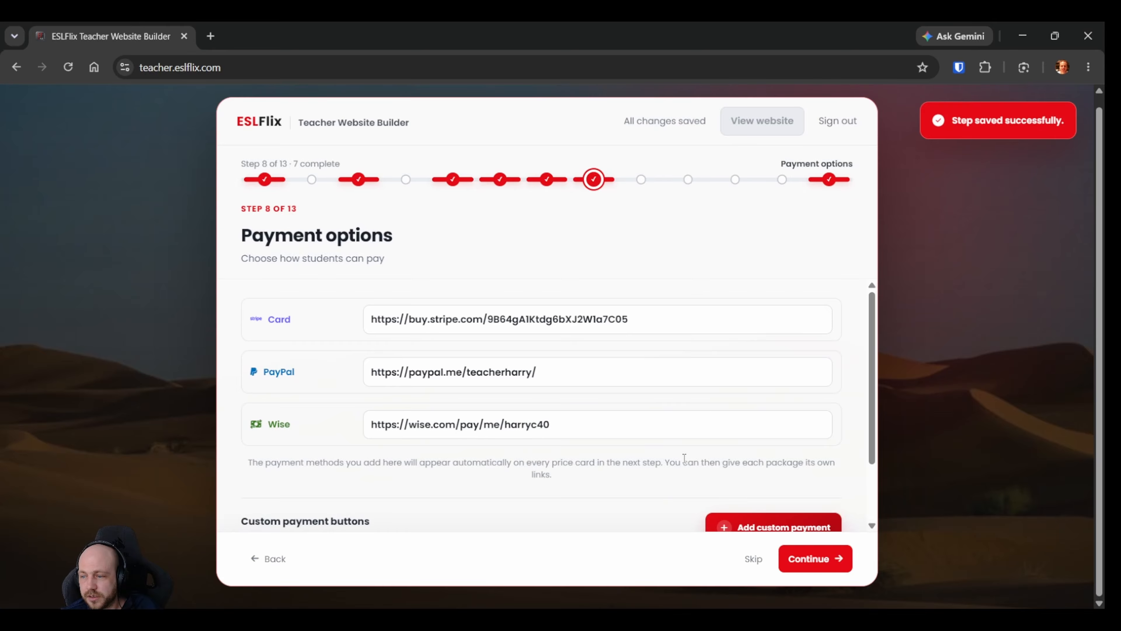
click(796, 560)
Look over the three price cards and title the first one "1 Class".
scroll(440, 339, down, 2)
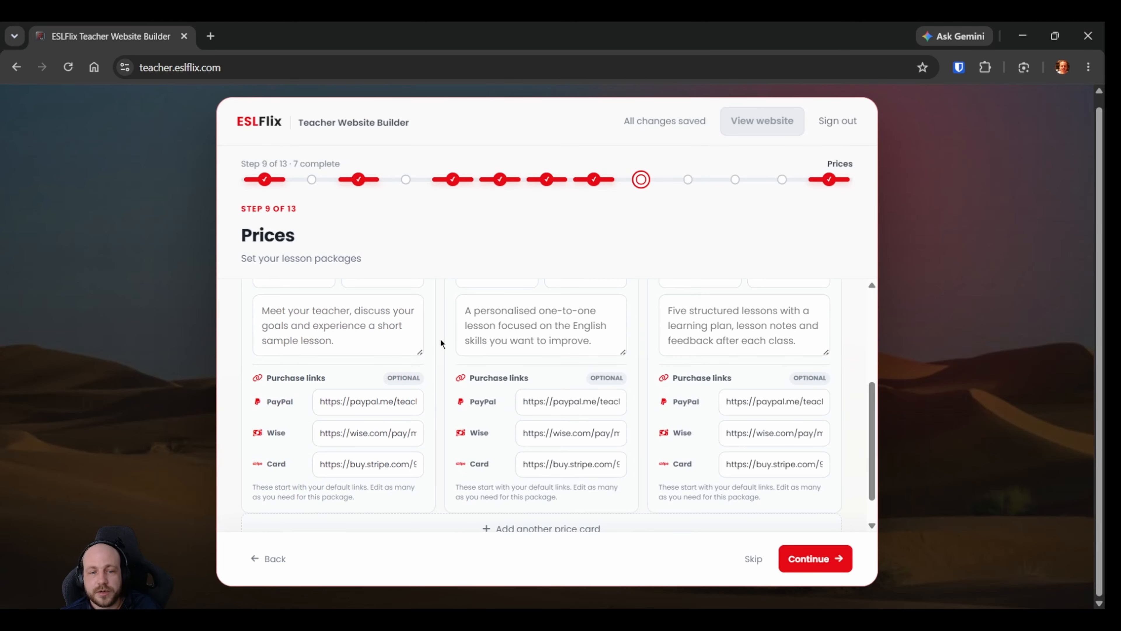
scroll(440, 338, up, 2)
scroll(439, 339, down, 2)
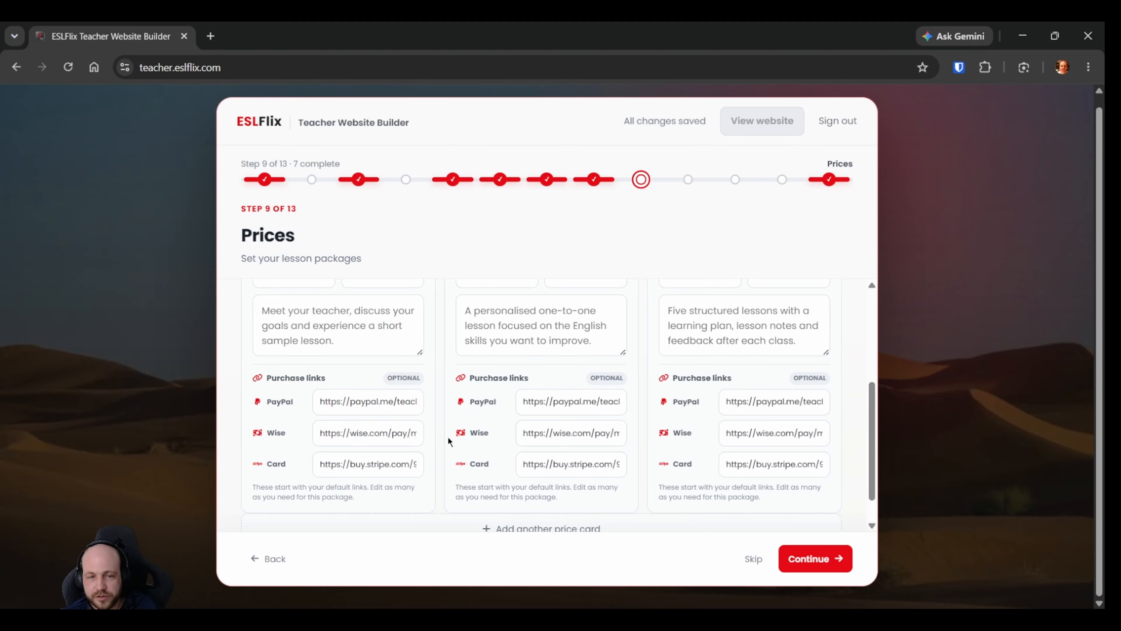
scroll(435, 429, up, 3)
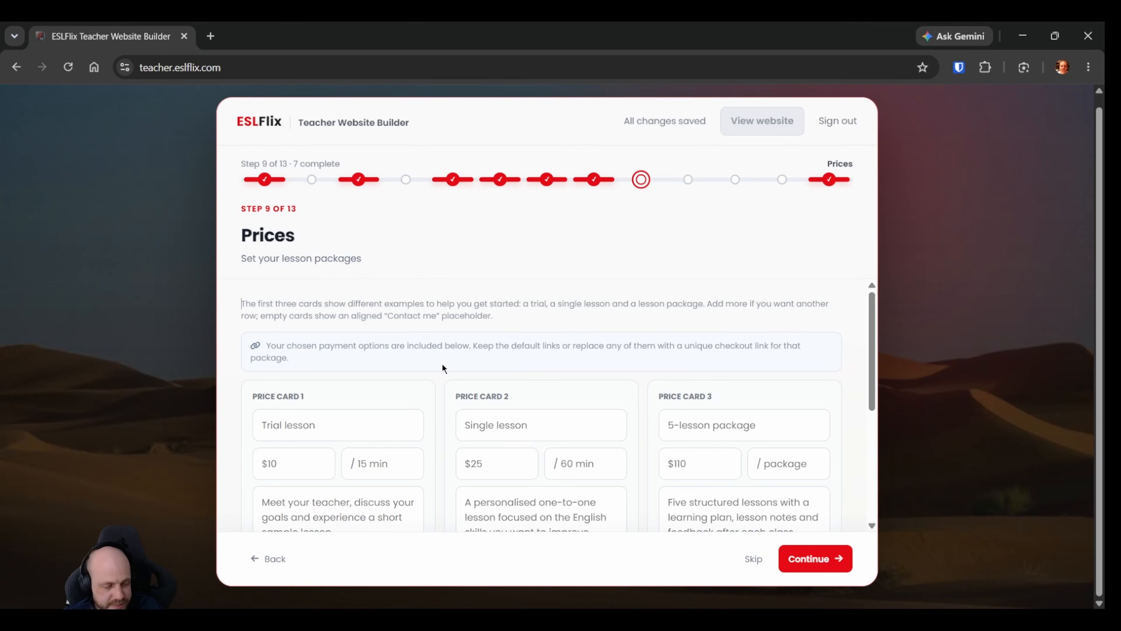
scroll(452, 330, down, 2)
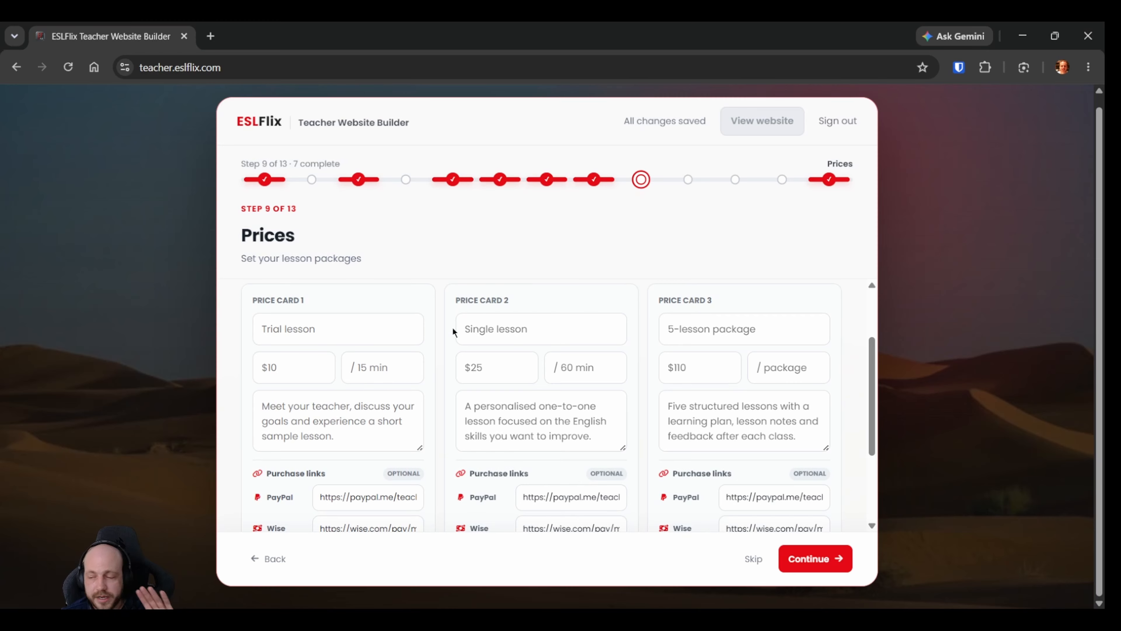
click(369, 323)
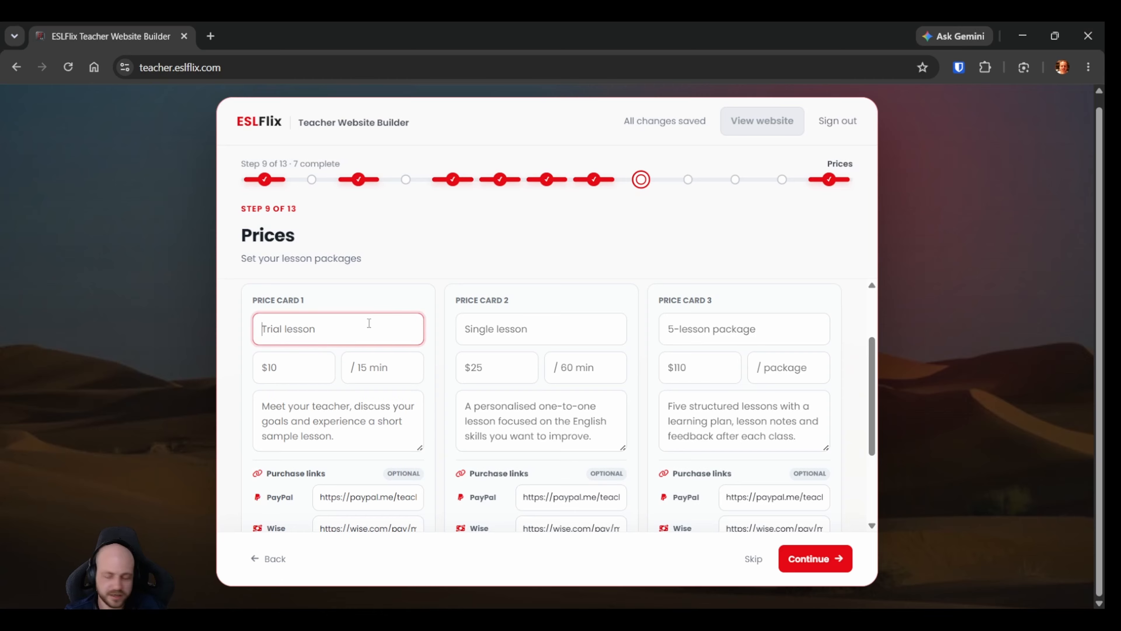
key(ctrl+a)
key(BackSpace)
text(1 Class)
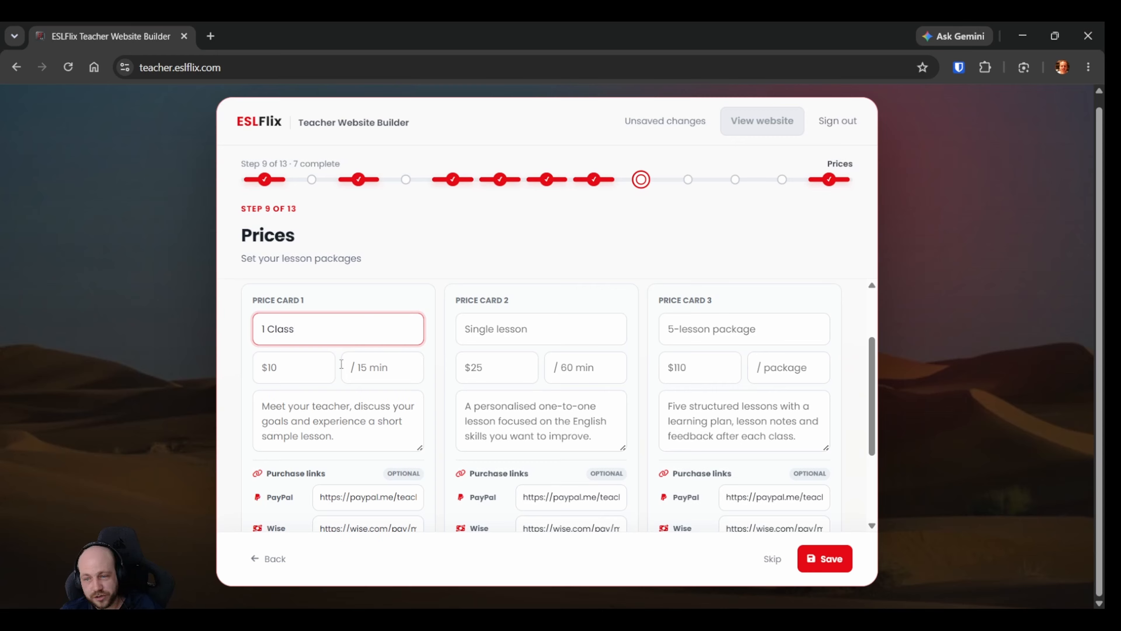
key(Tab)
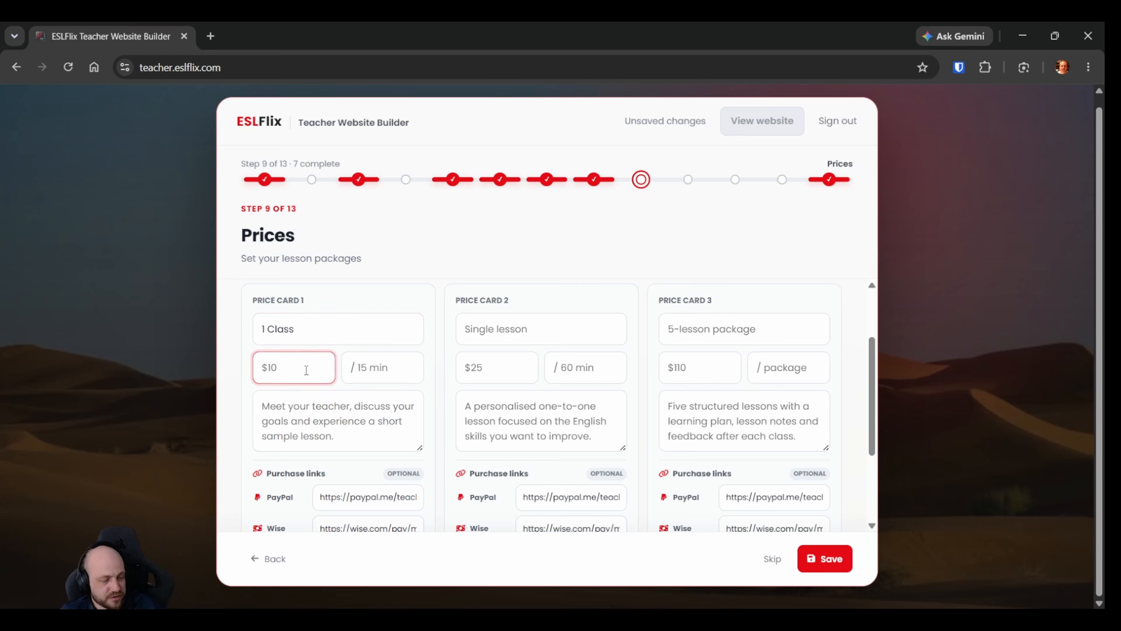
Set price card 1 to $21 with the unit "/Class".
text(21)
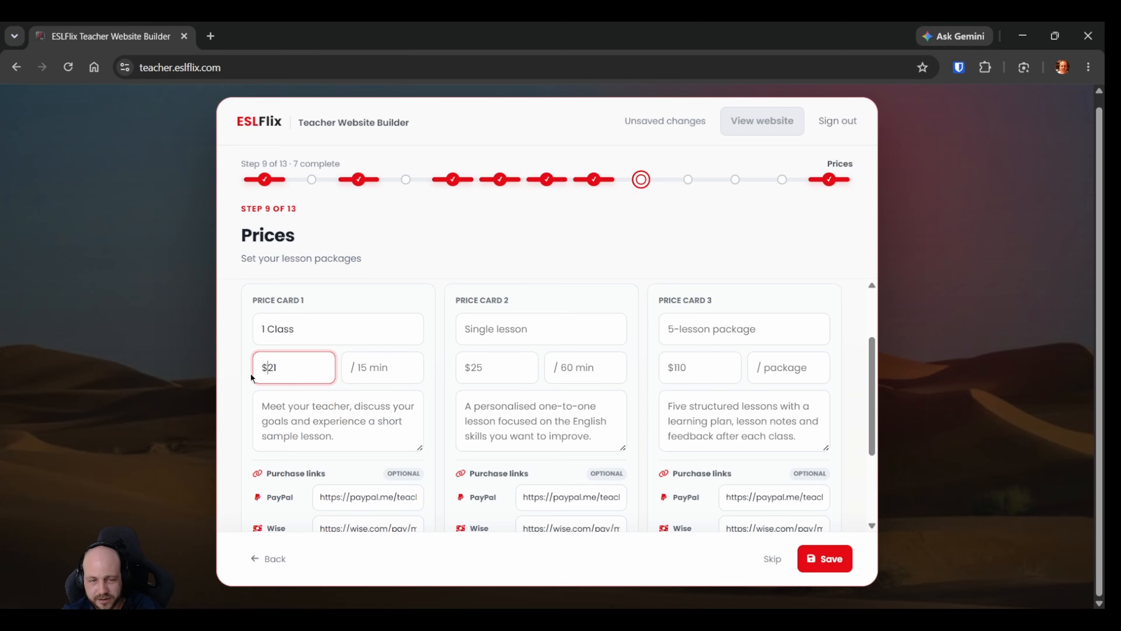
click(397, 368)
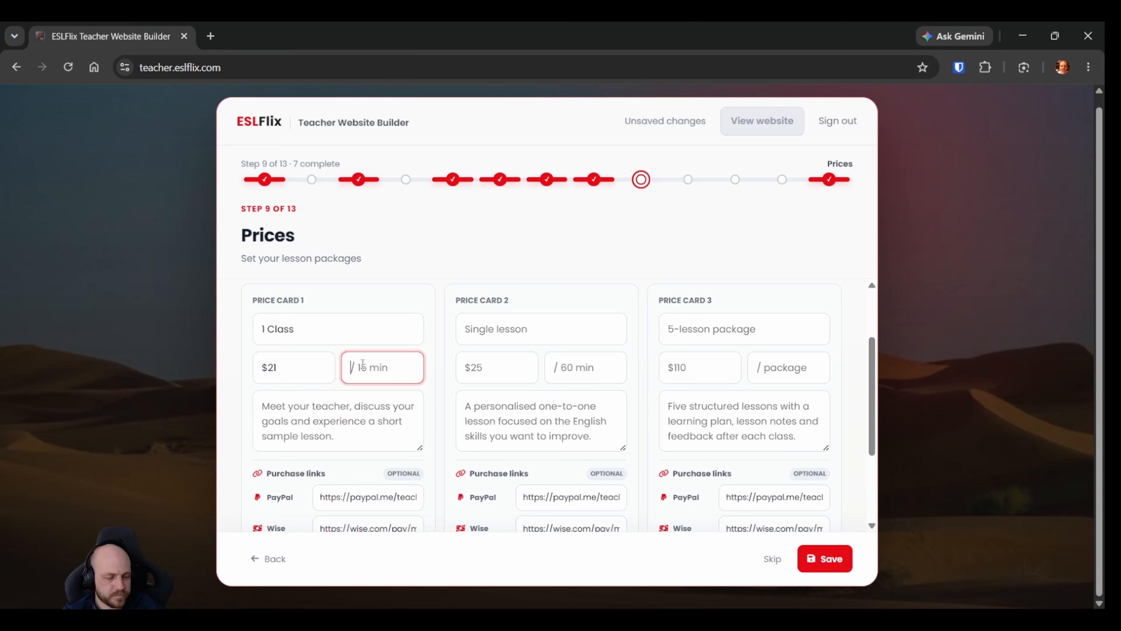
text(/)
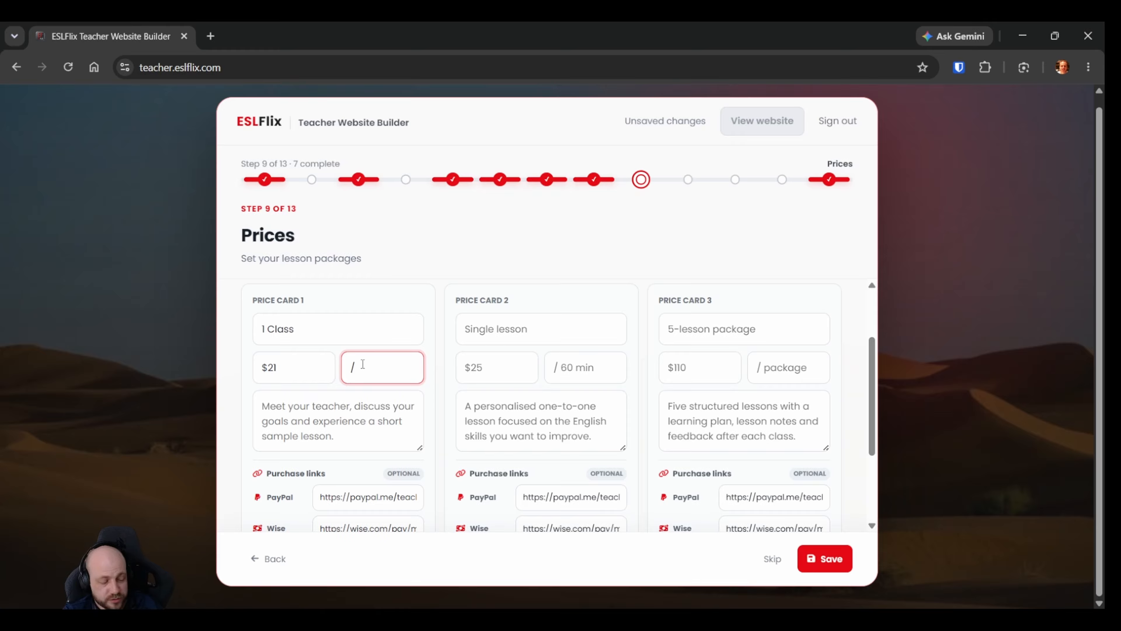
text(Class)
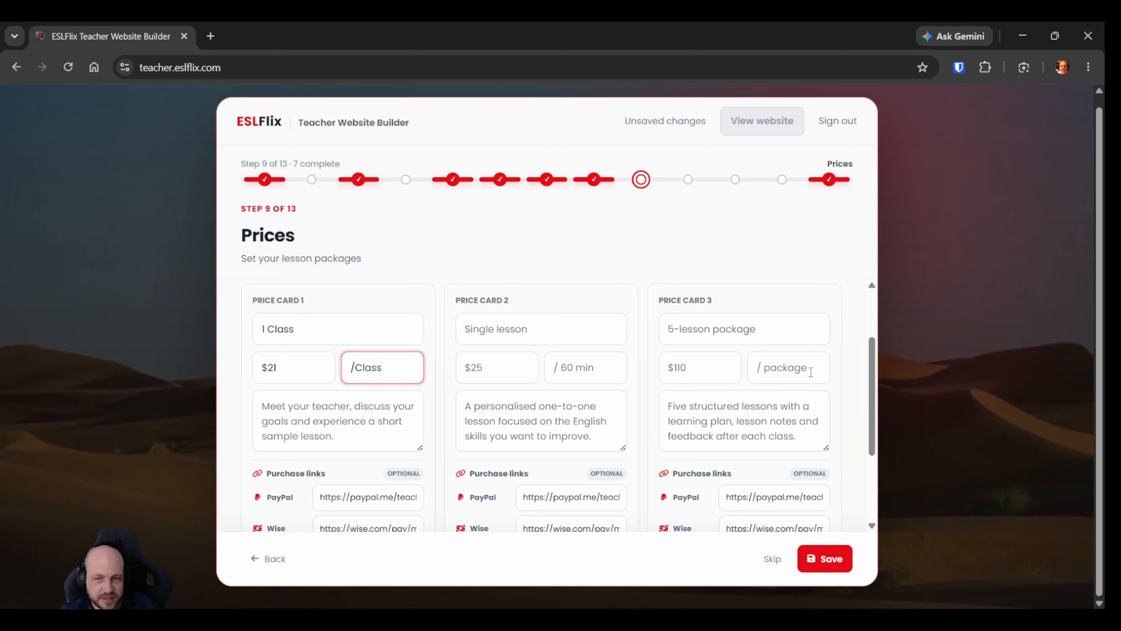
Title price card 2 "5 Classes" and price card 3 "10 Classes".
click(782, 373)
click(500, 372)
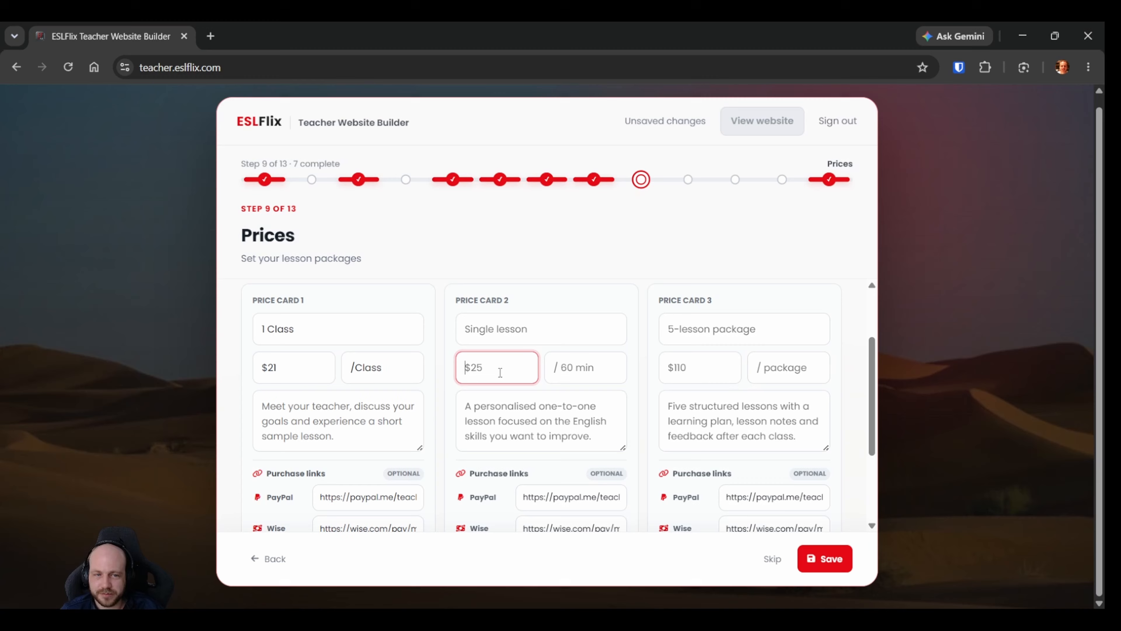
click(529, 327)
text(5 Clas)
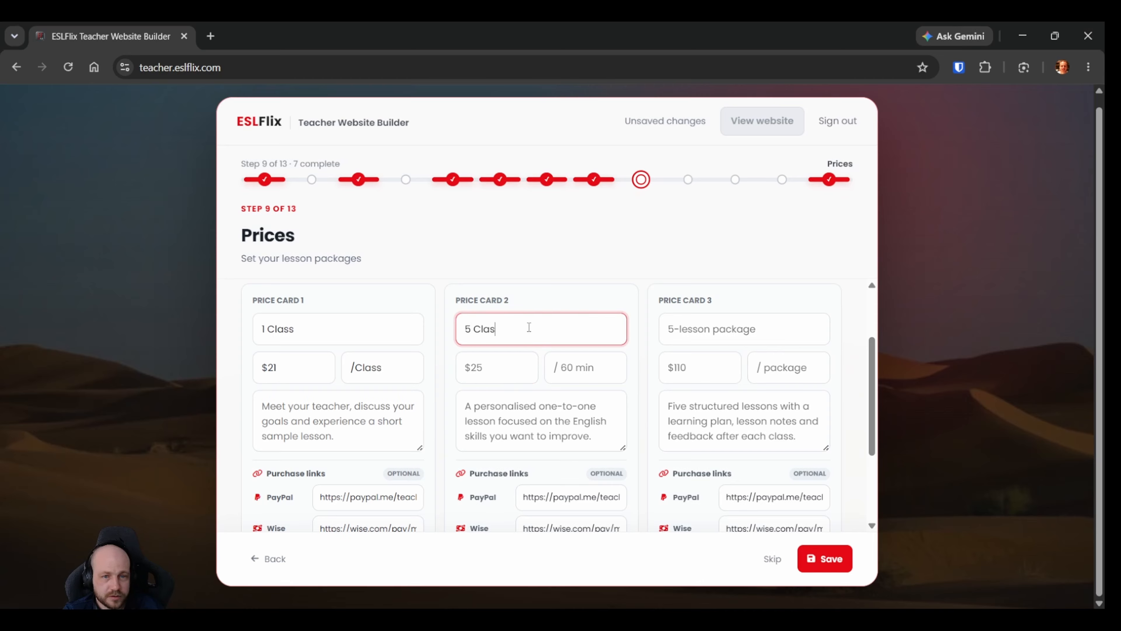
text(ses)
click(668, 325)
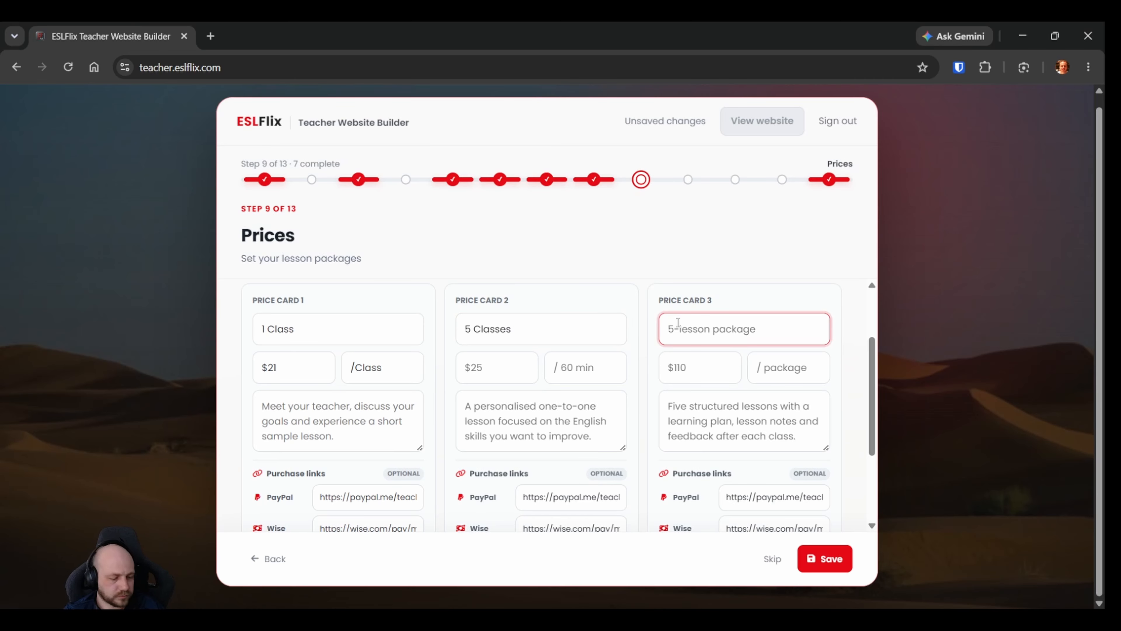
text(10)
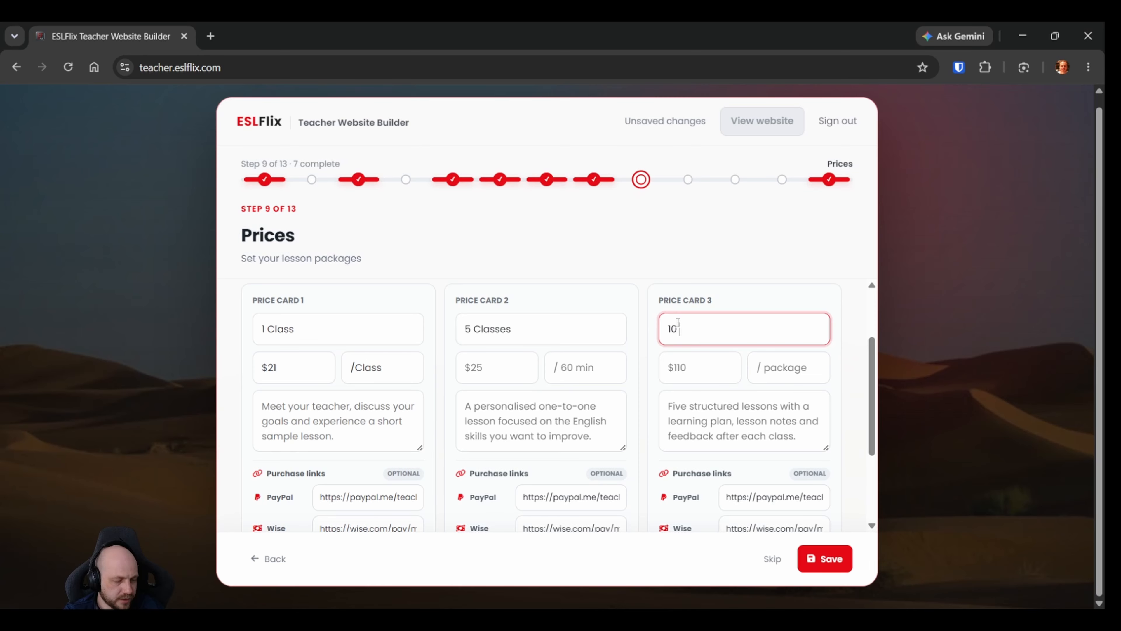
key(ctrl+shift+i)
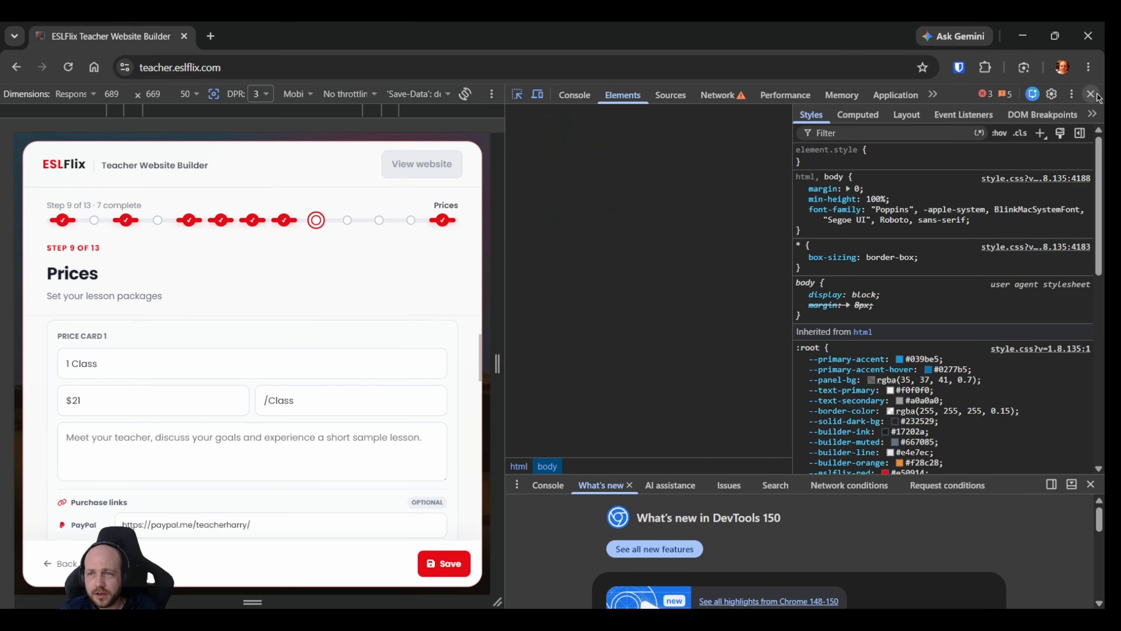
click(1091, 94)
text(Classes)
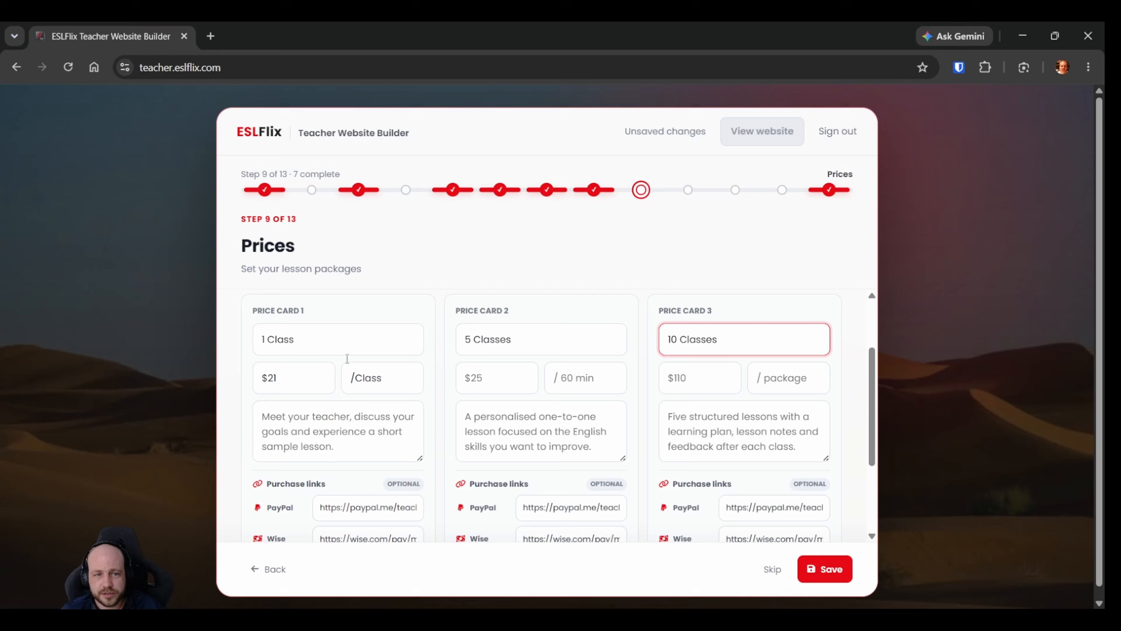
click(313, 333)
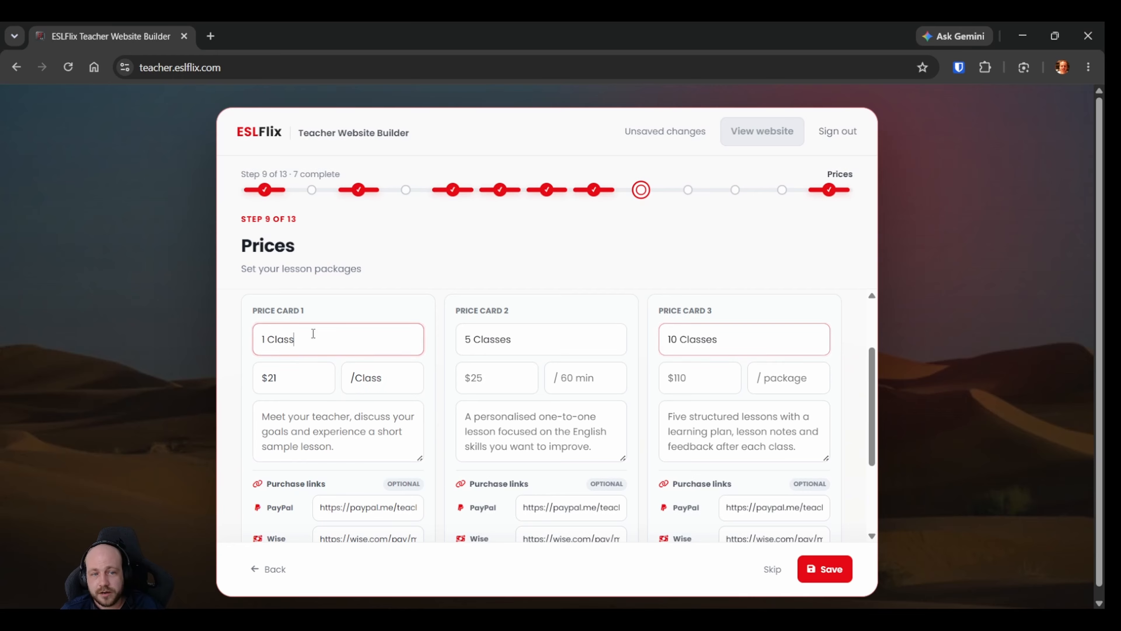
click(508, 339)
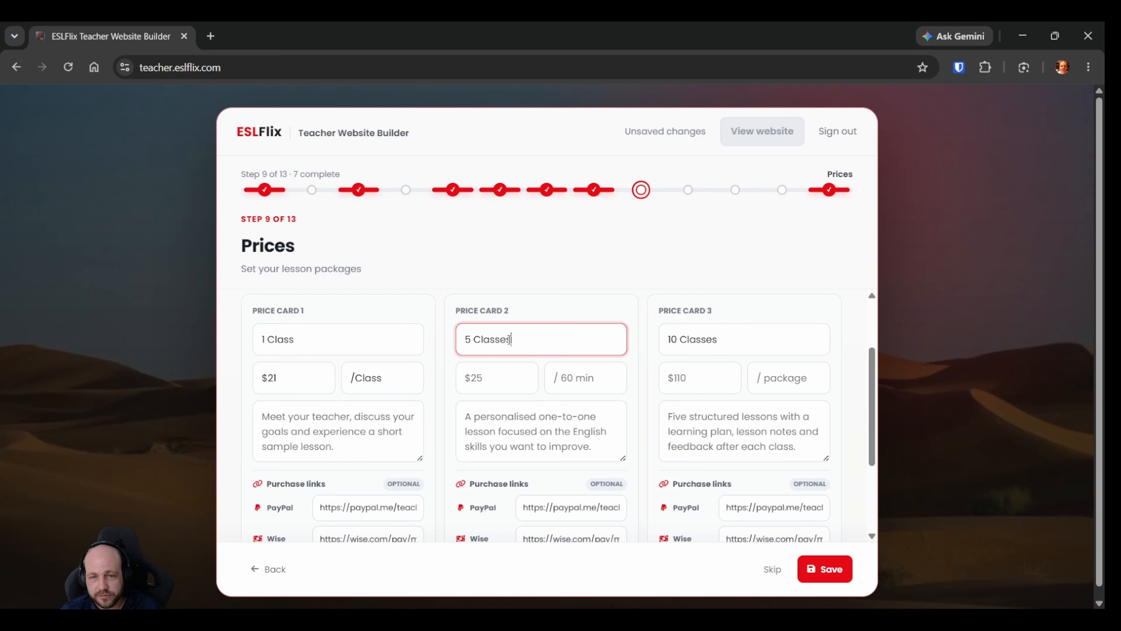
click(732, 335)
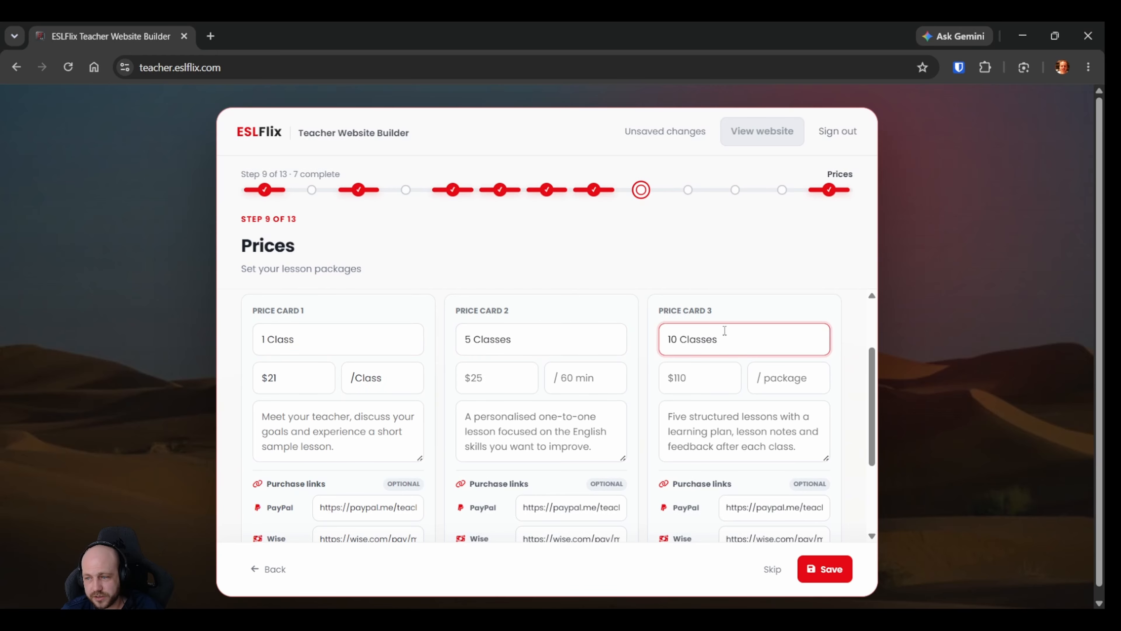
Set the price of the "5 Classes" card to $20 with the unit "/Class".
click(493, 372)
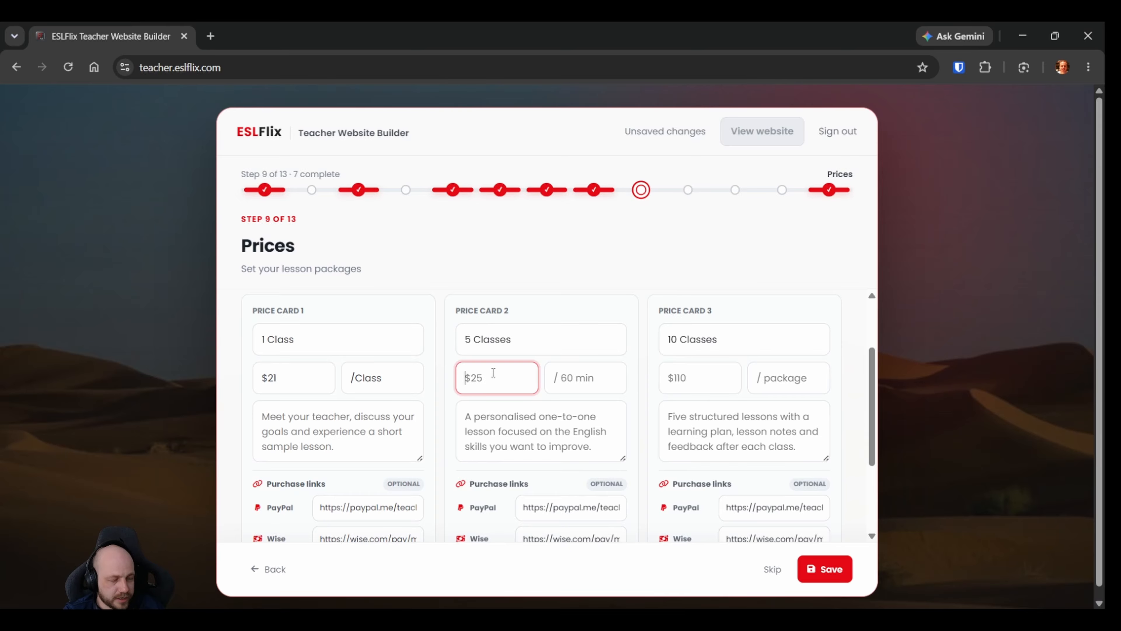
text($20)
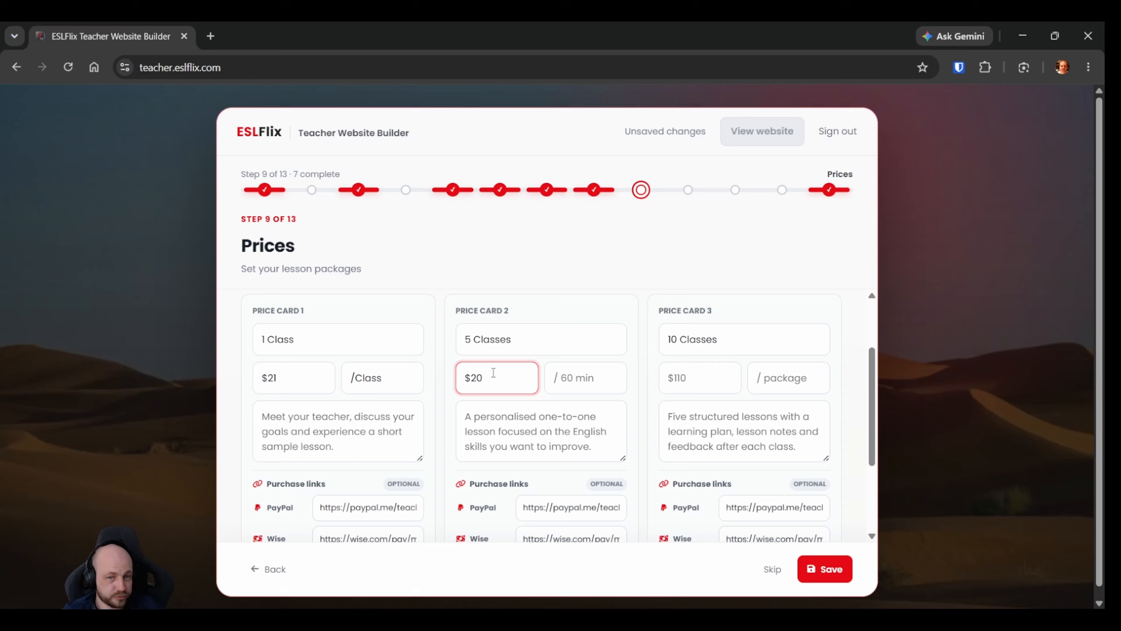
click(577, 374)
text(/)
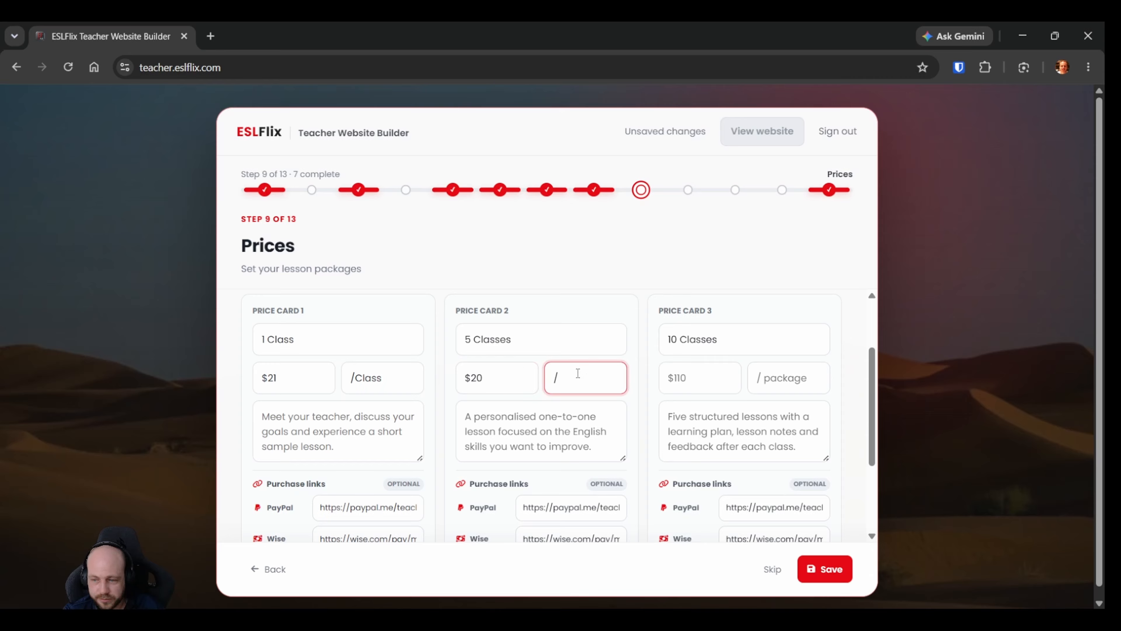
text(Class)
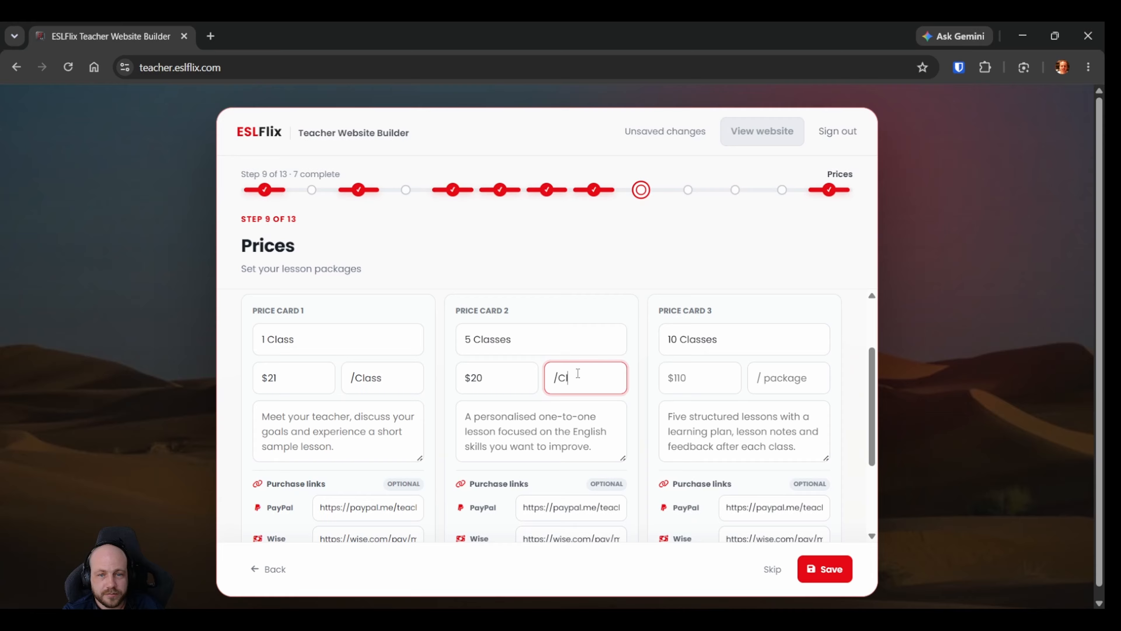
Set the price of the "10 Classes" card to $19 with the unit "/Class".
click(712, 377)
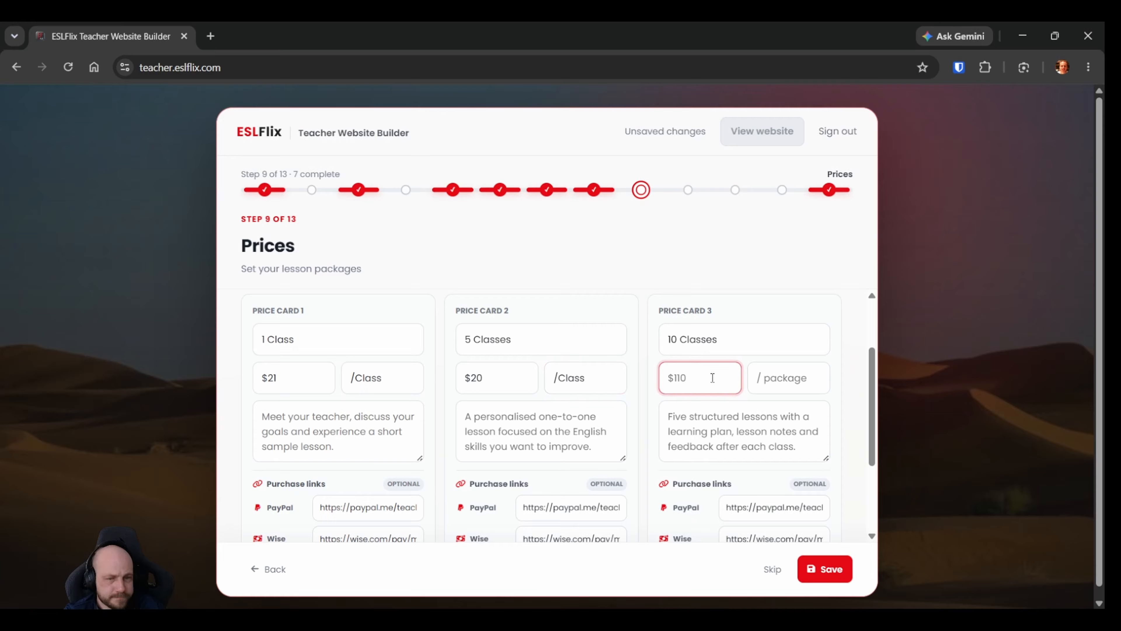
text($19)
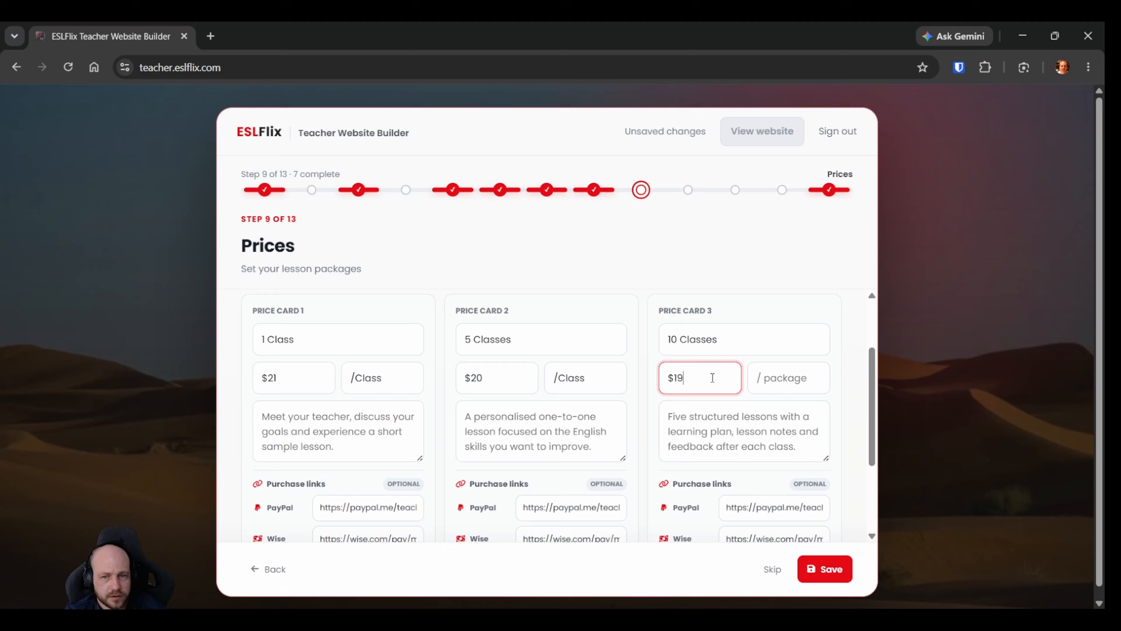
click(802, 379)
text(/C)
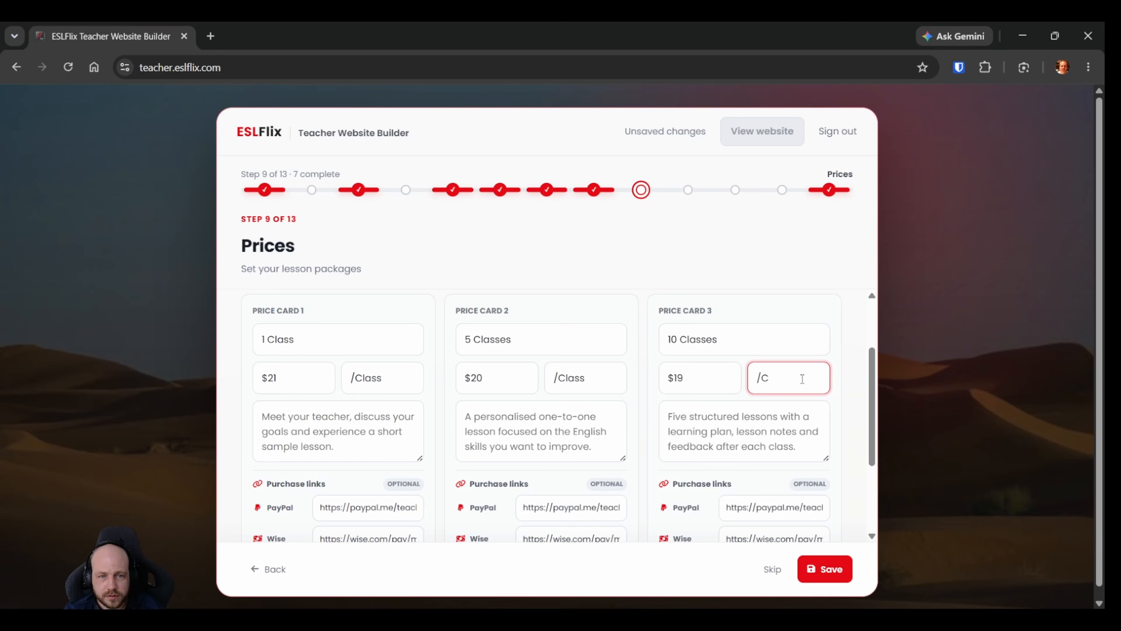
text(lass)
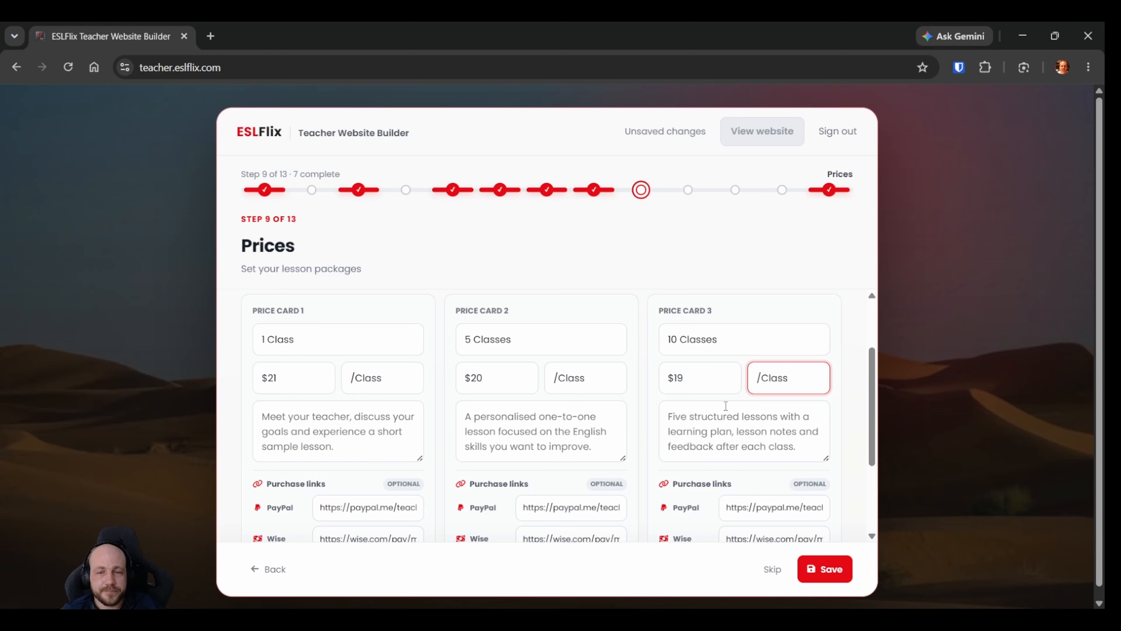
Describe the "1 Class" card as "Perfect for a single trial or review session.".
click(650, 392)
click(532, 418)
click(281, 416)
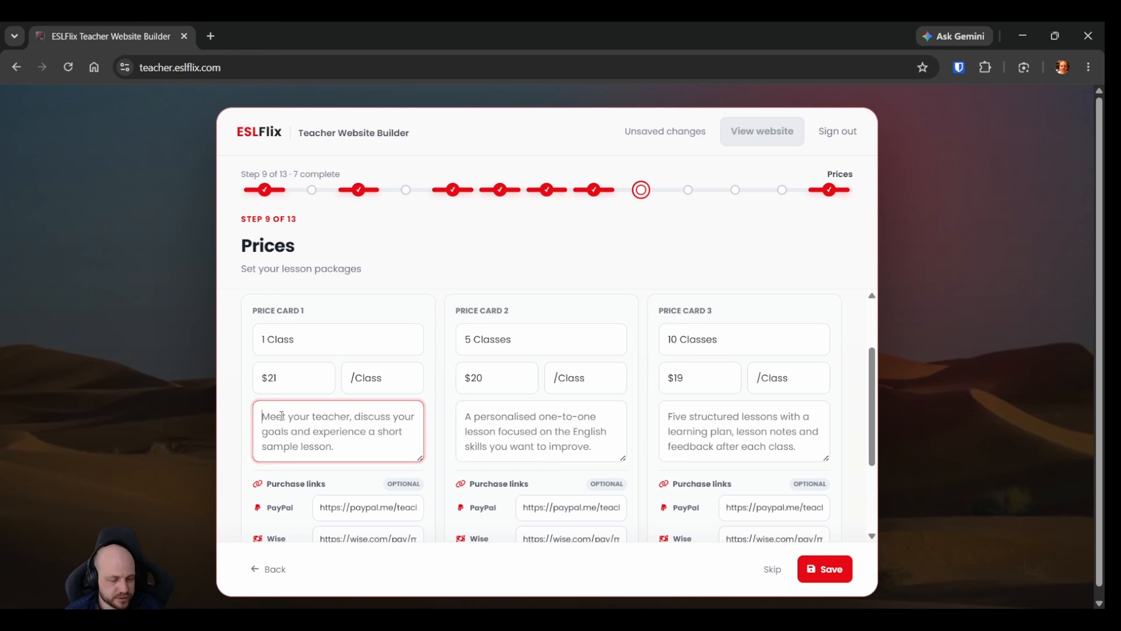
text(Perfect for)
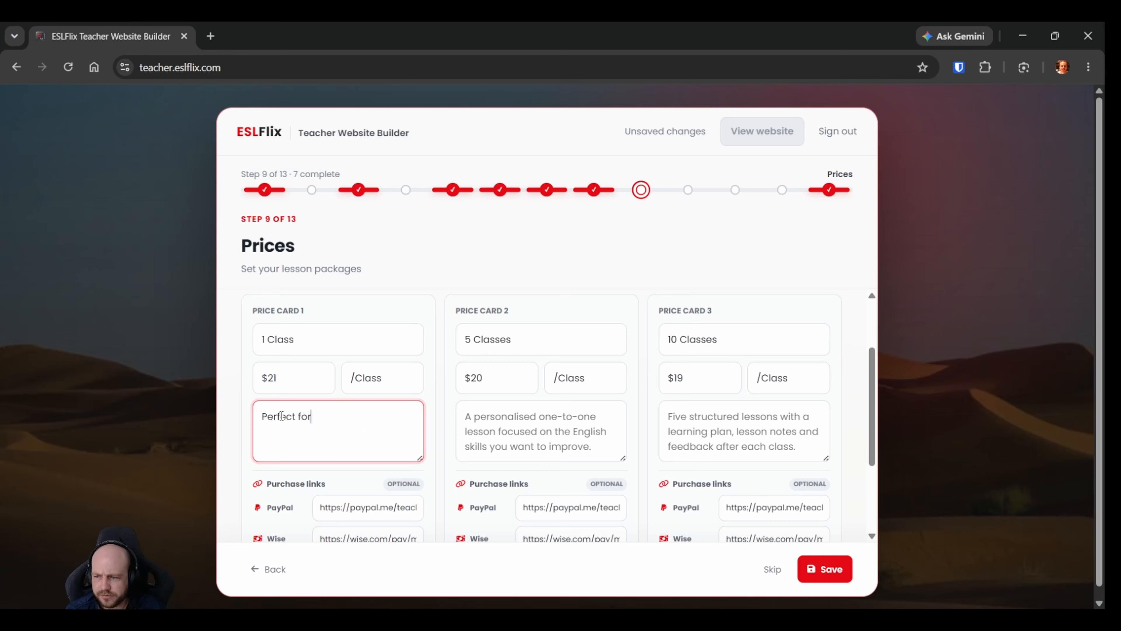
text( a single tr)
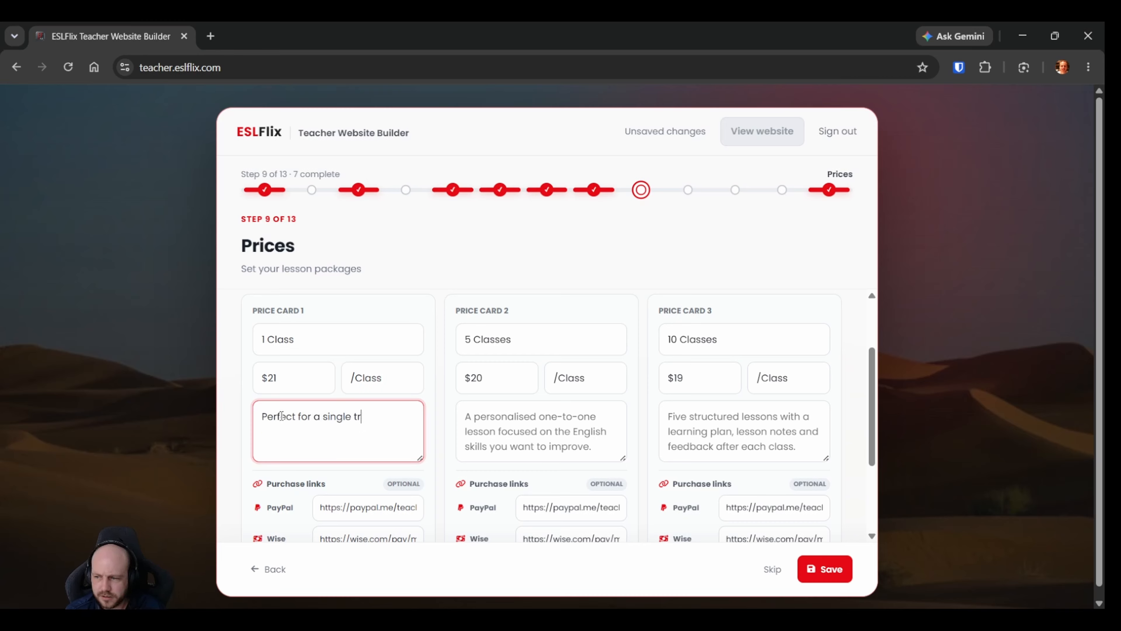
text(ail)
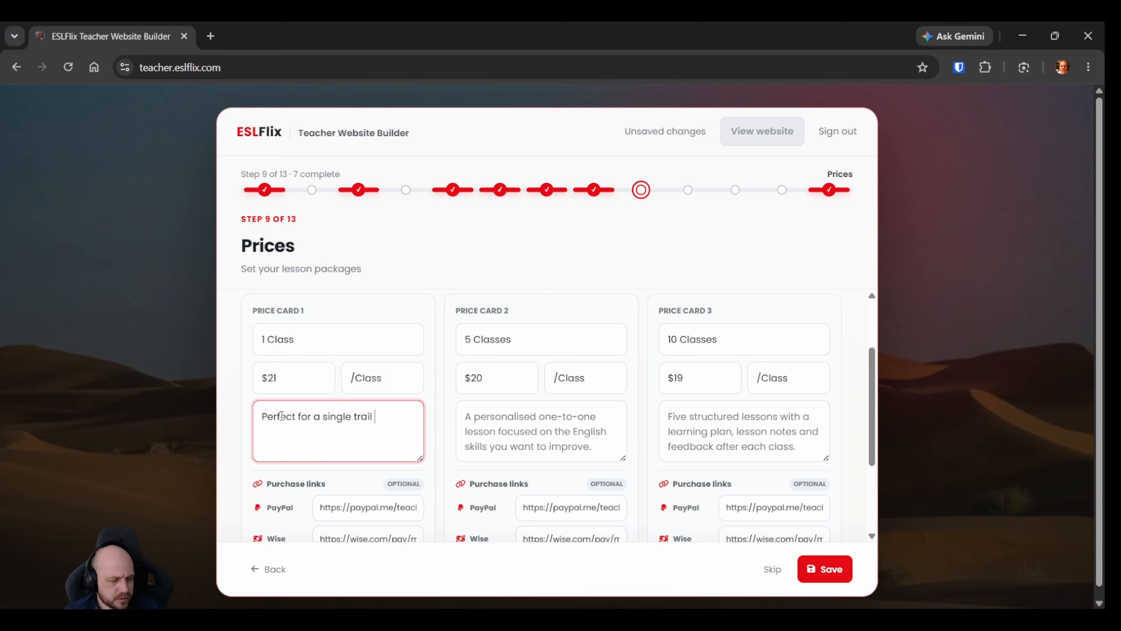
key(BackSpace)
key(BackSpace)
key(BackSpace)
key(BackSpace)
text(ial )
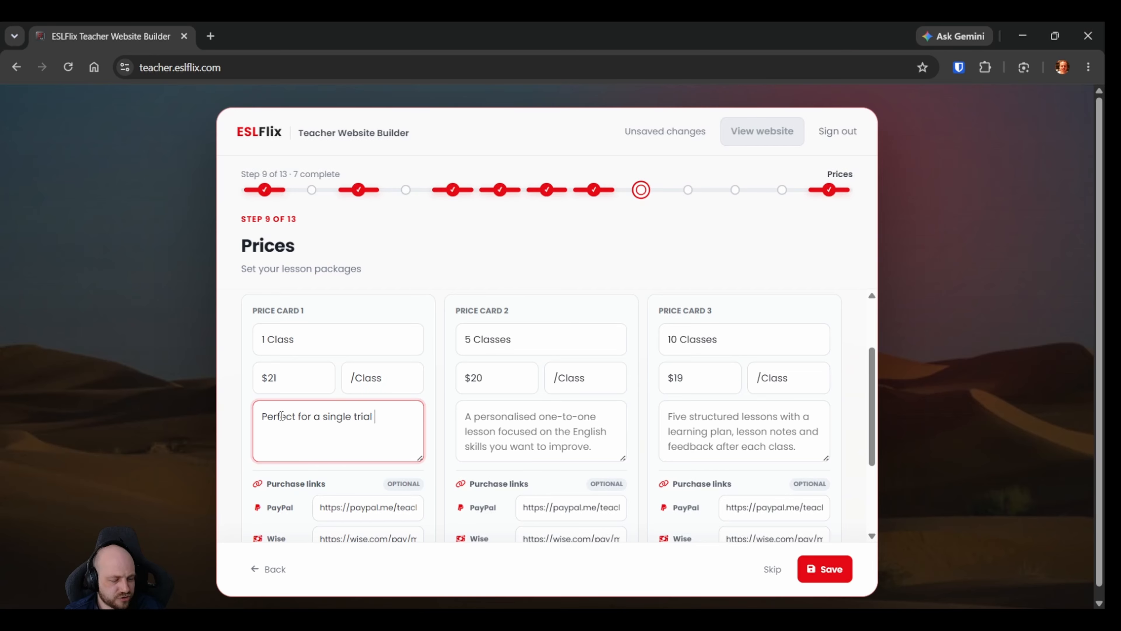
text(or review ses)
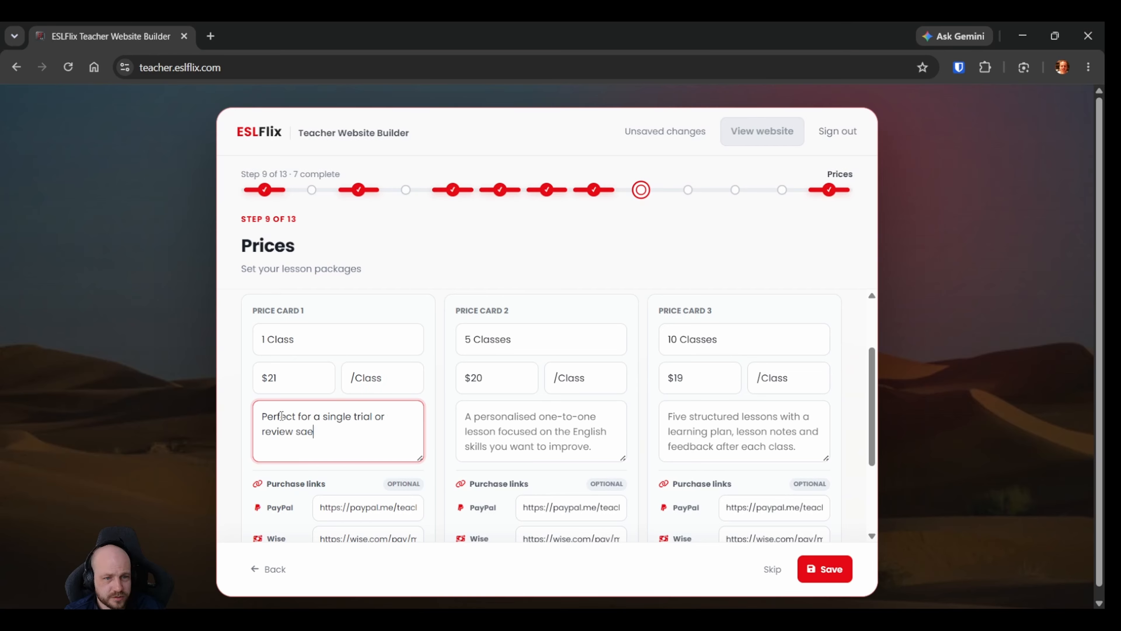
key(BackSpace)
key(BackSpace)
text(ession.)
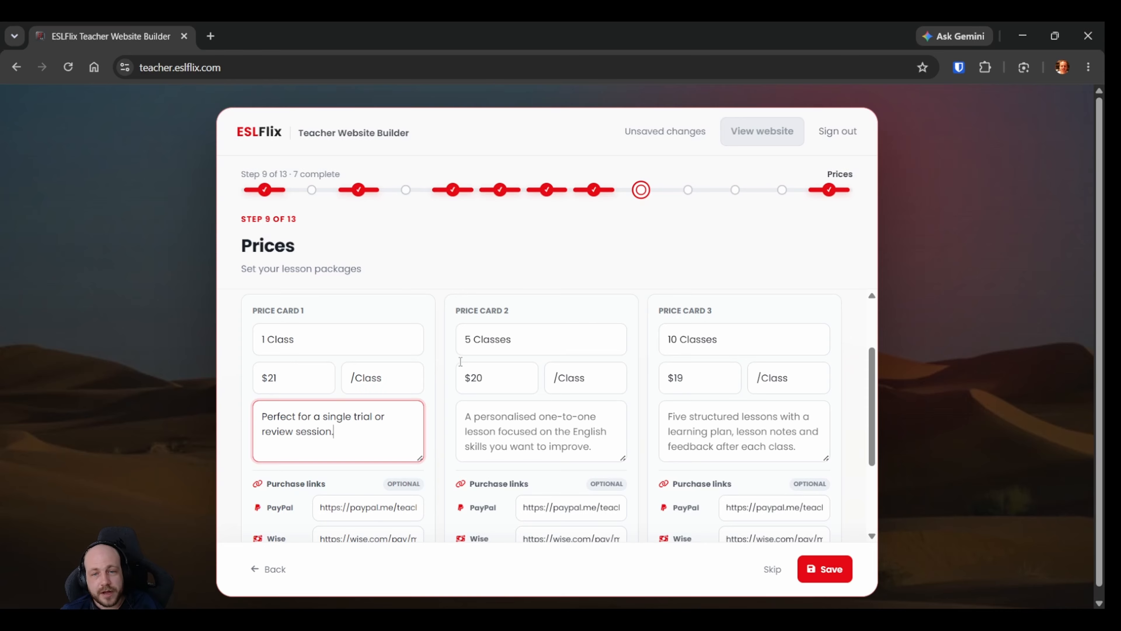
click(284, 377)
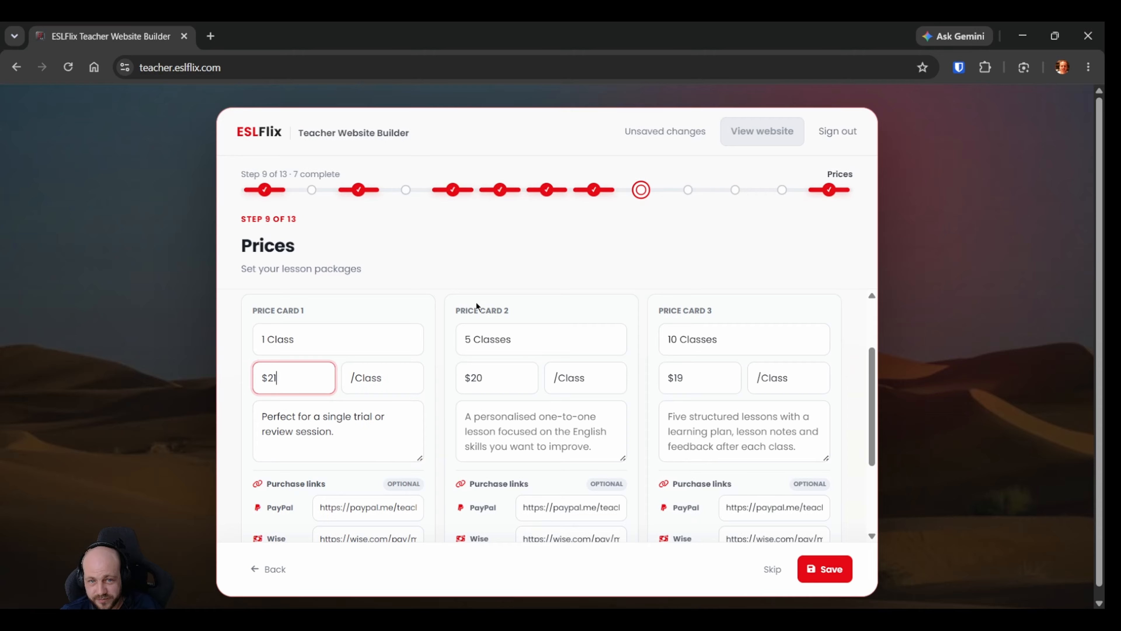
click(499, 379)
click(689, 366)
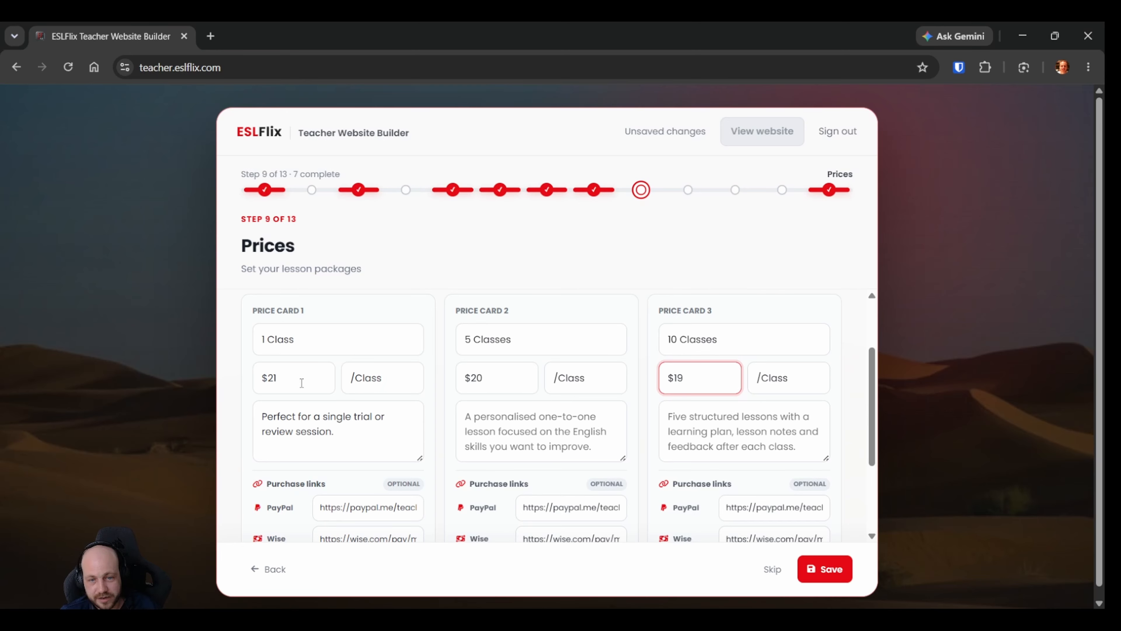
click(472, 423)
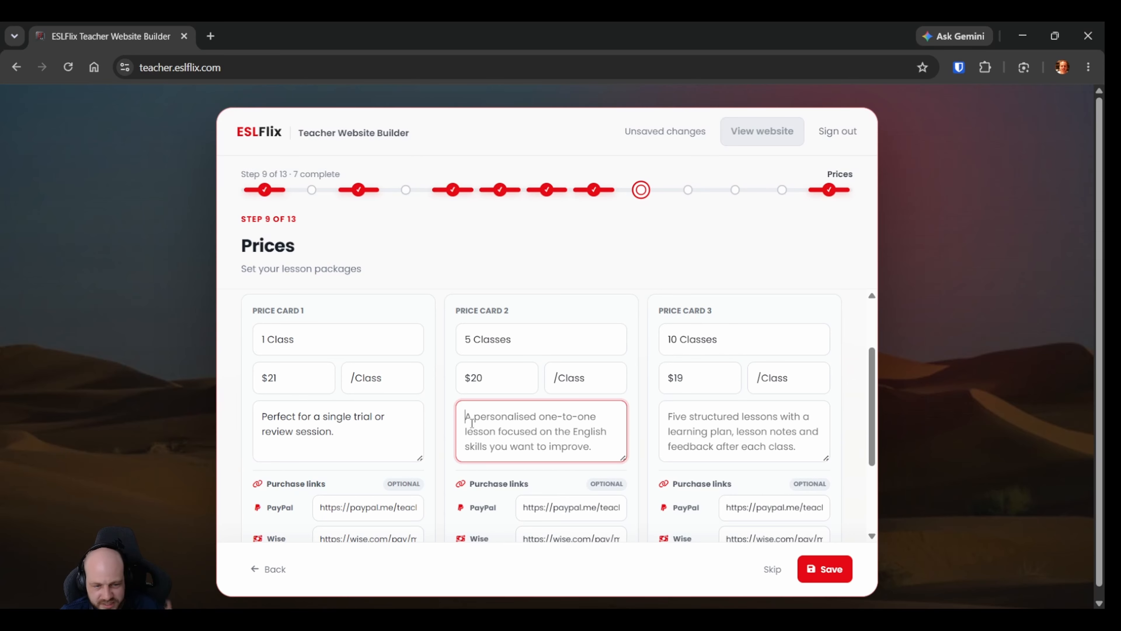
click(705, 386)
Describe the "5 Classes" card as "Total $100. Great for making consistent progress.".
click(546, 438)
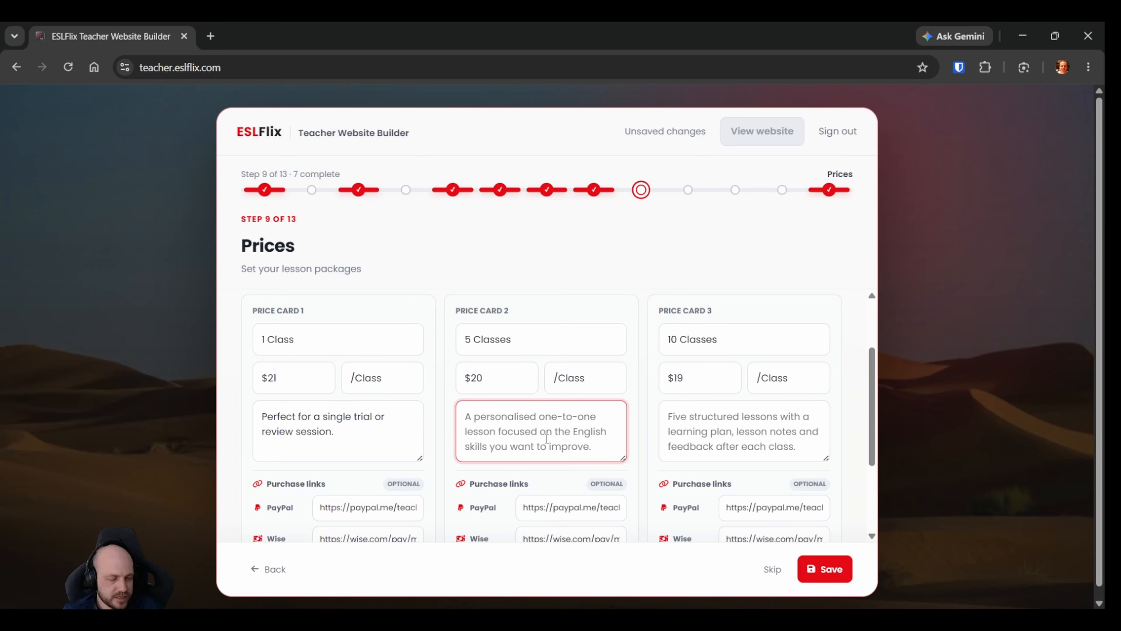
key(ctrl+a)
text(Total)
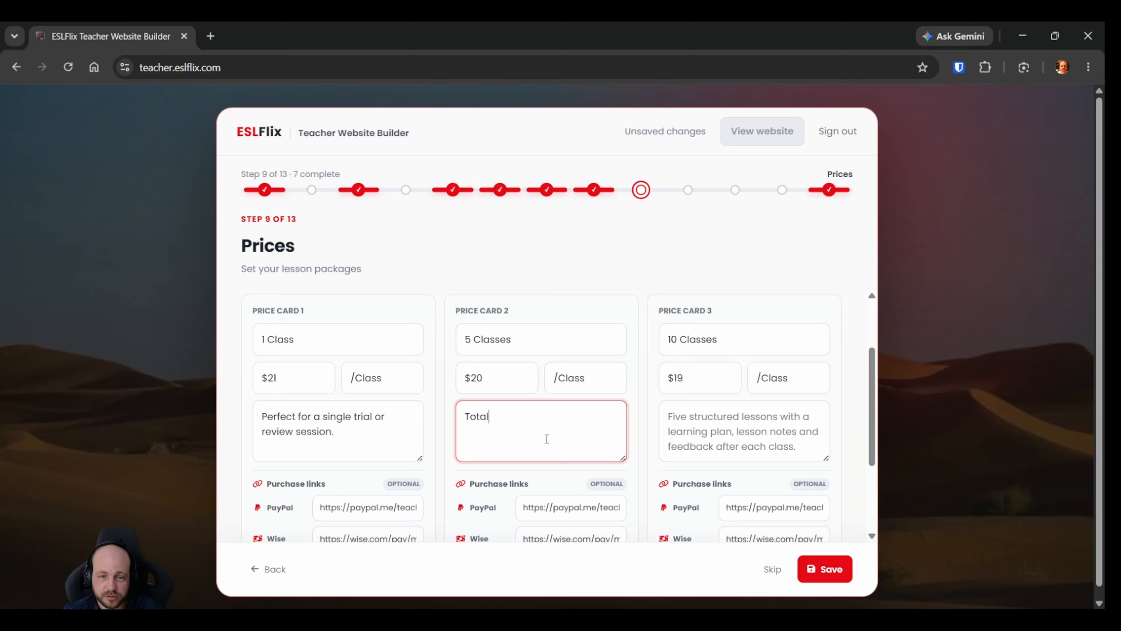
text( $100)
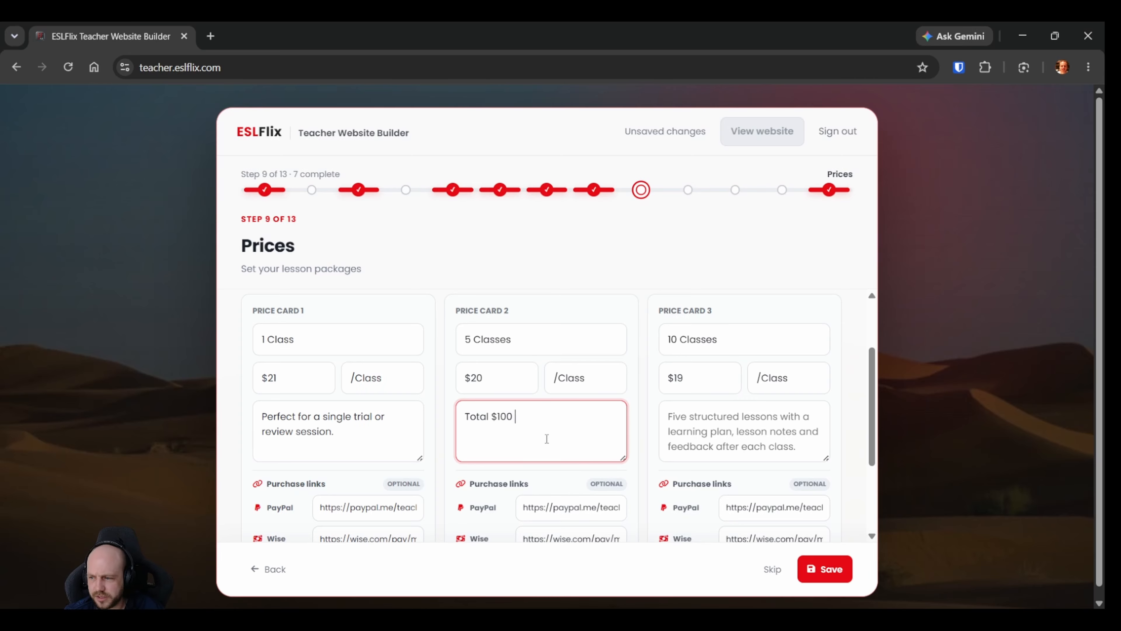
key(BackSpace)
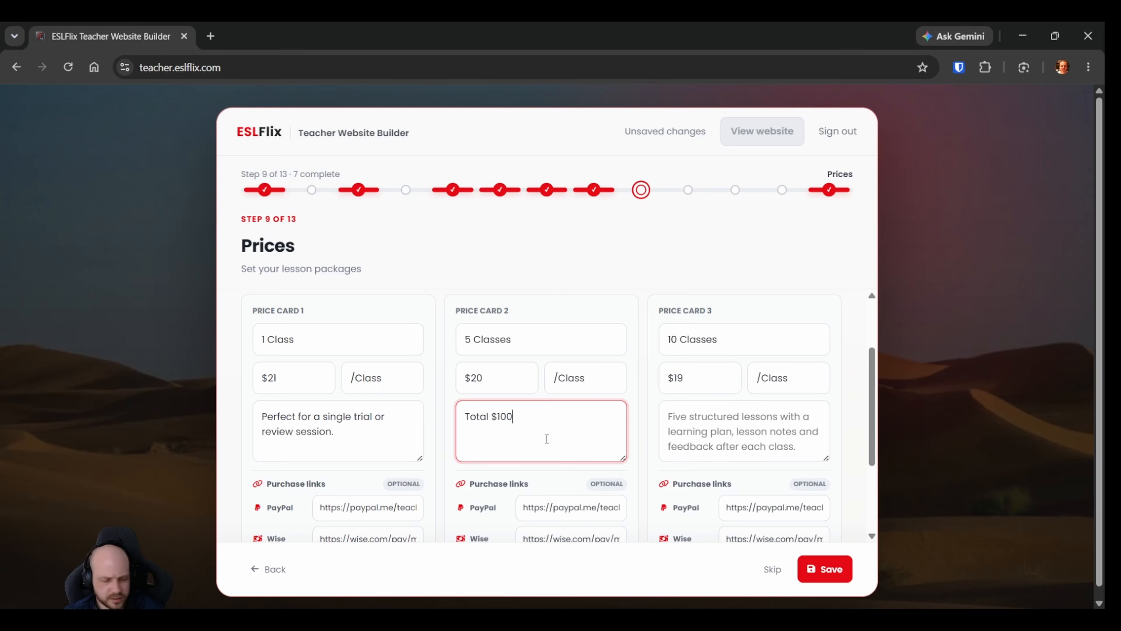
text(. Great for)
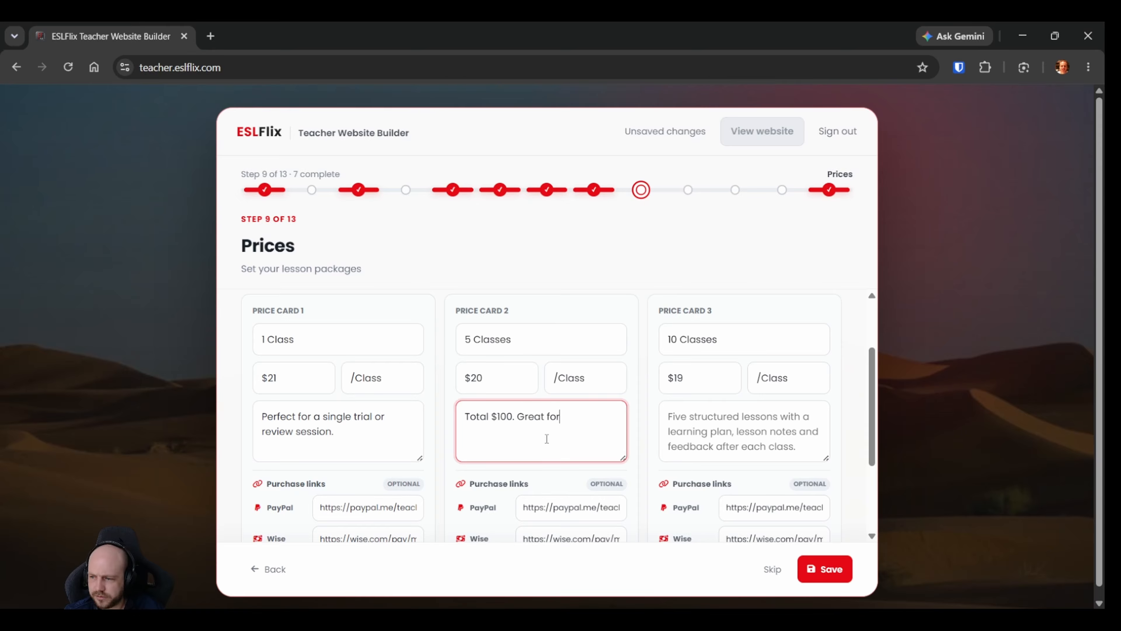
text( making cons)
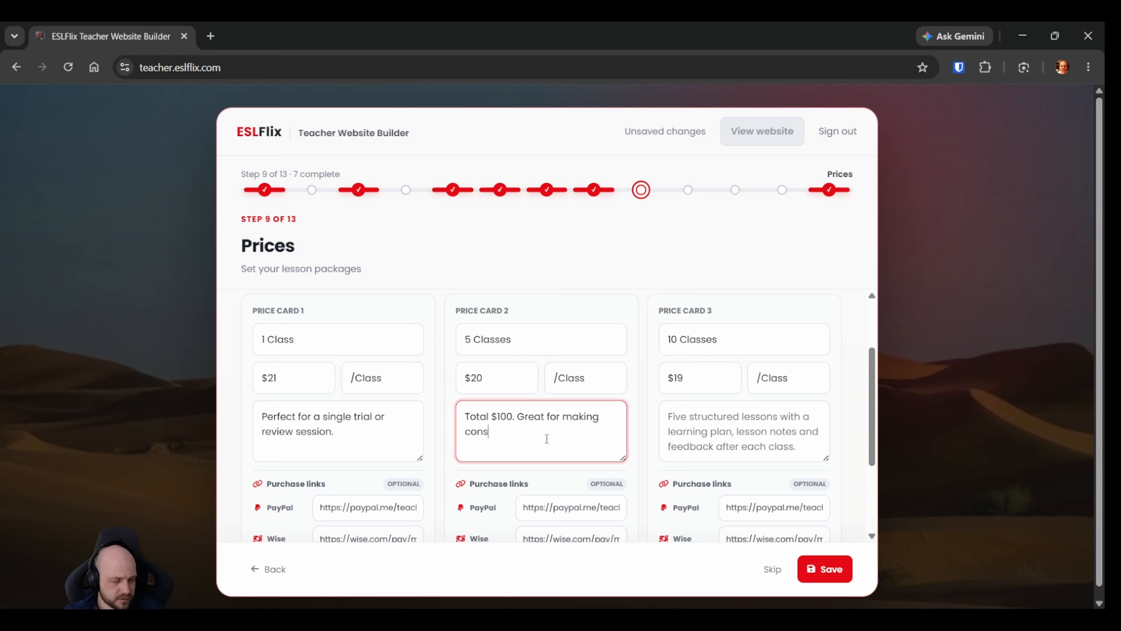
text(istent prog)
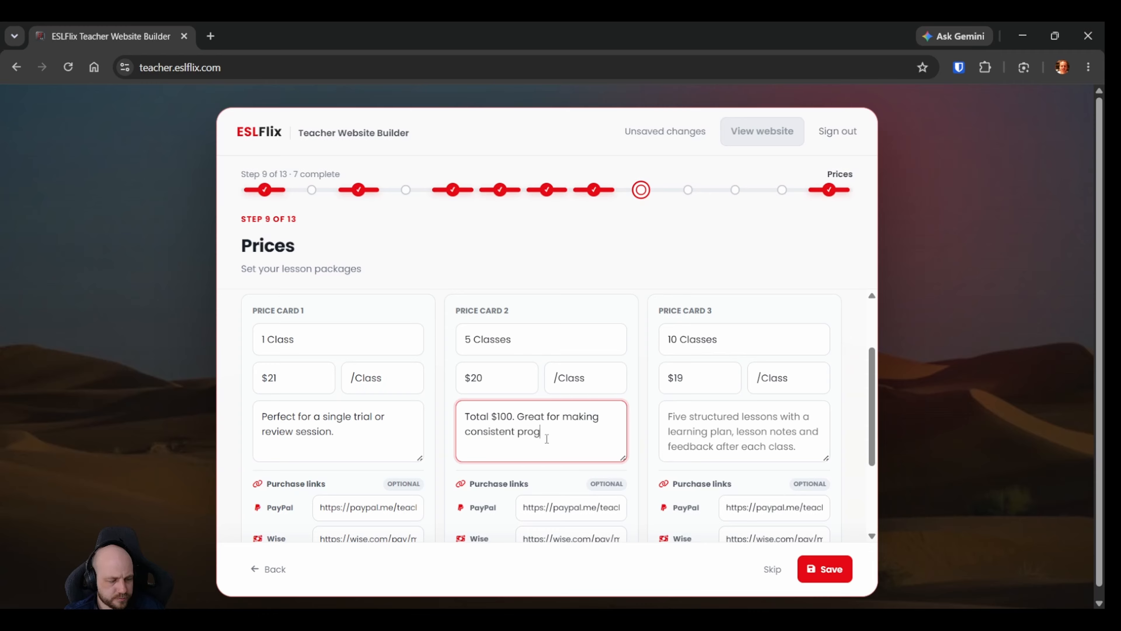
text(ress.)
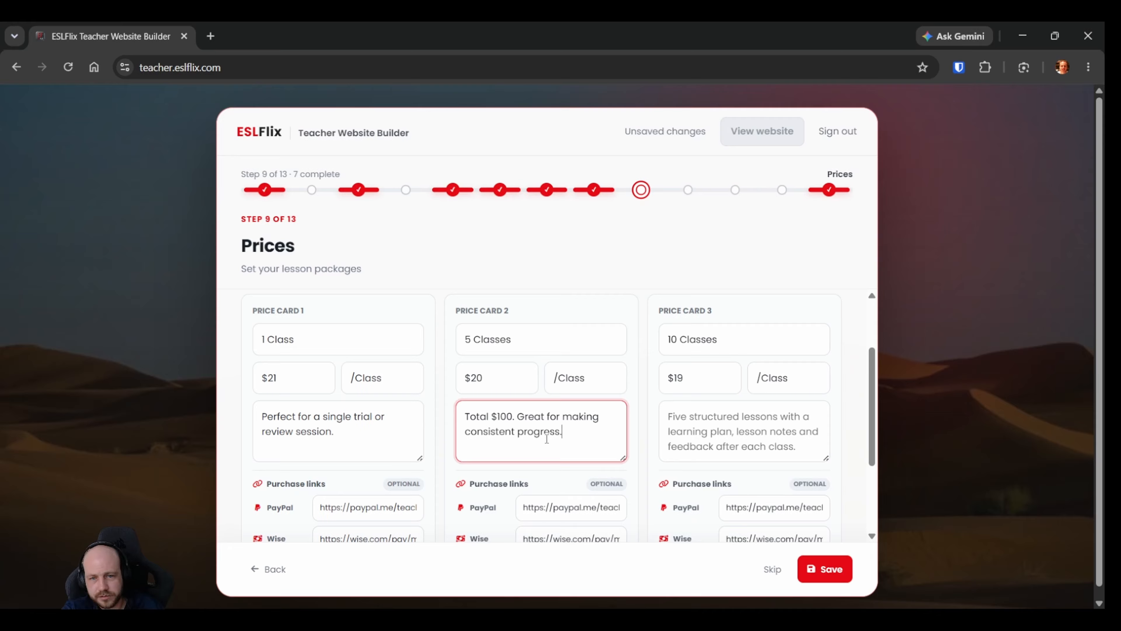
Describe the "10 Classes" card as "Total $190. Best value for long-term improvement.".
click(706, 432)
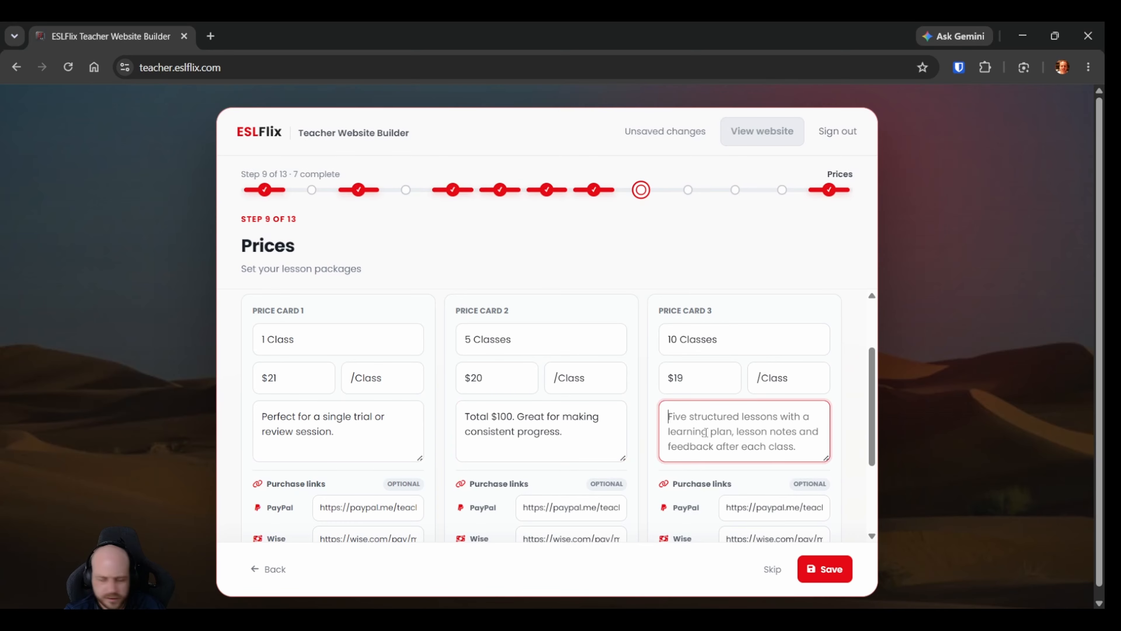
text(Total )
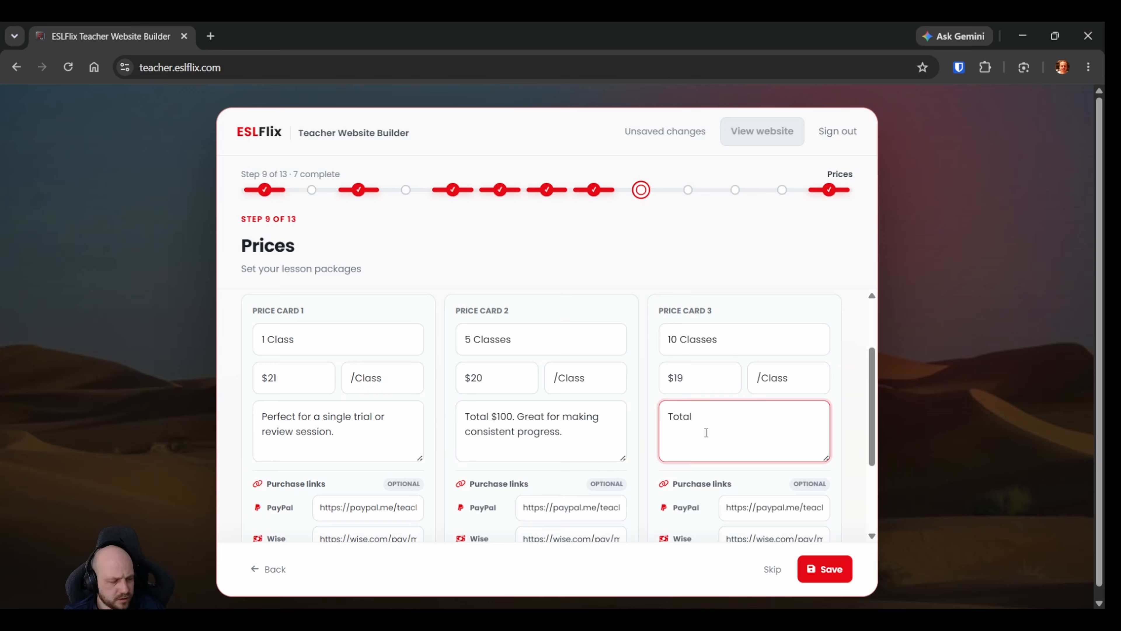
text($190)
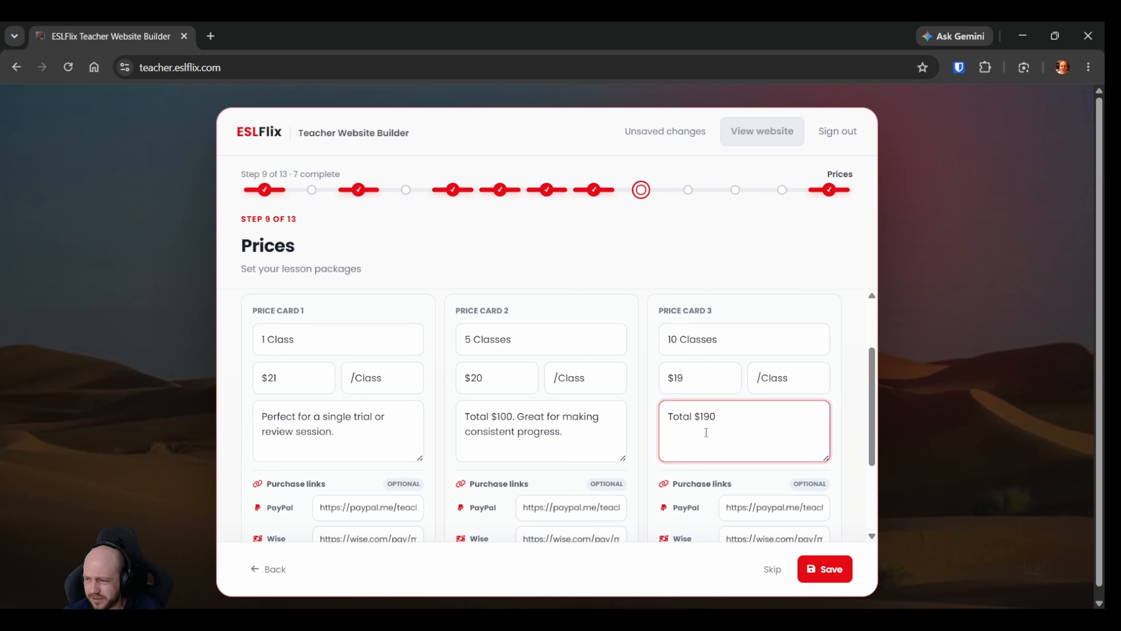
text(. Best)
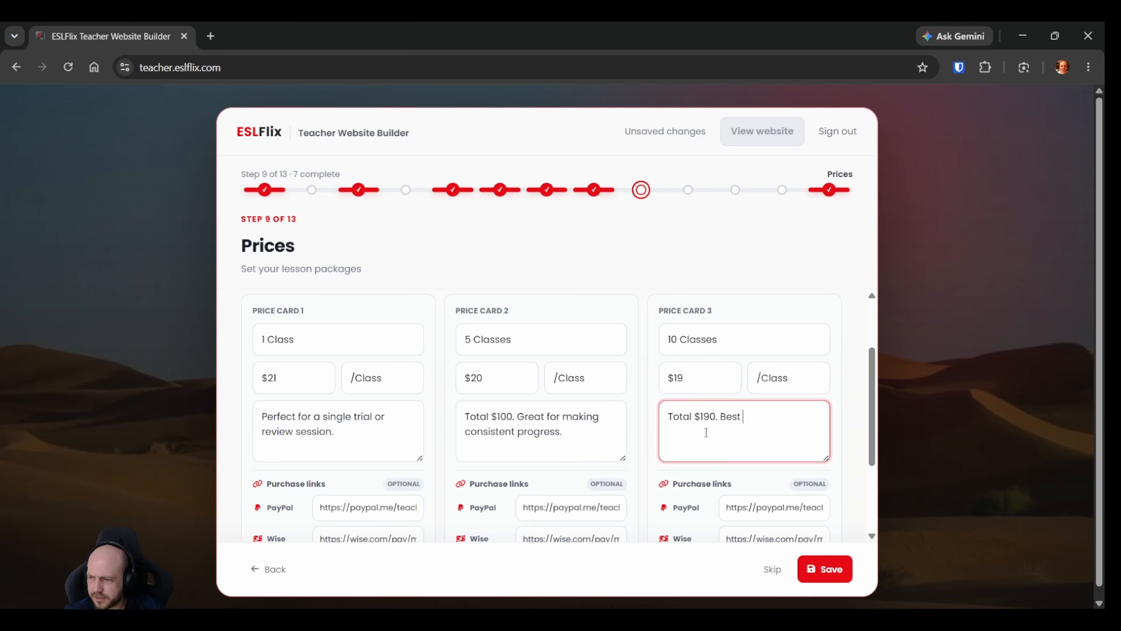
text( valu)
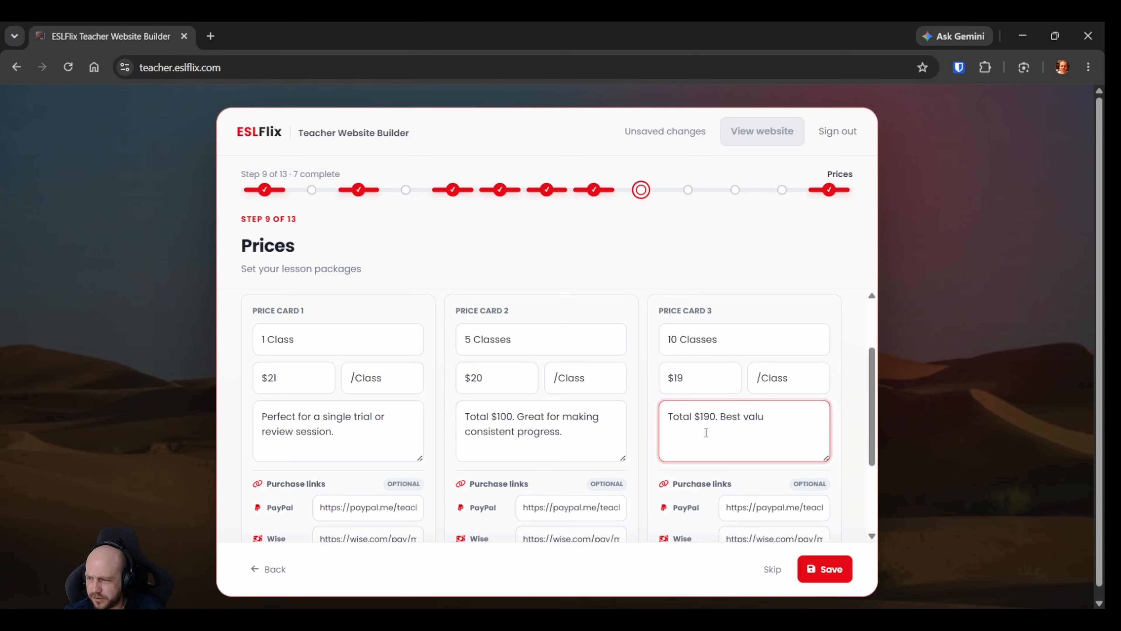
text(e for long-te)
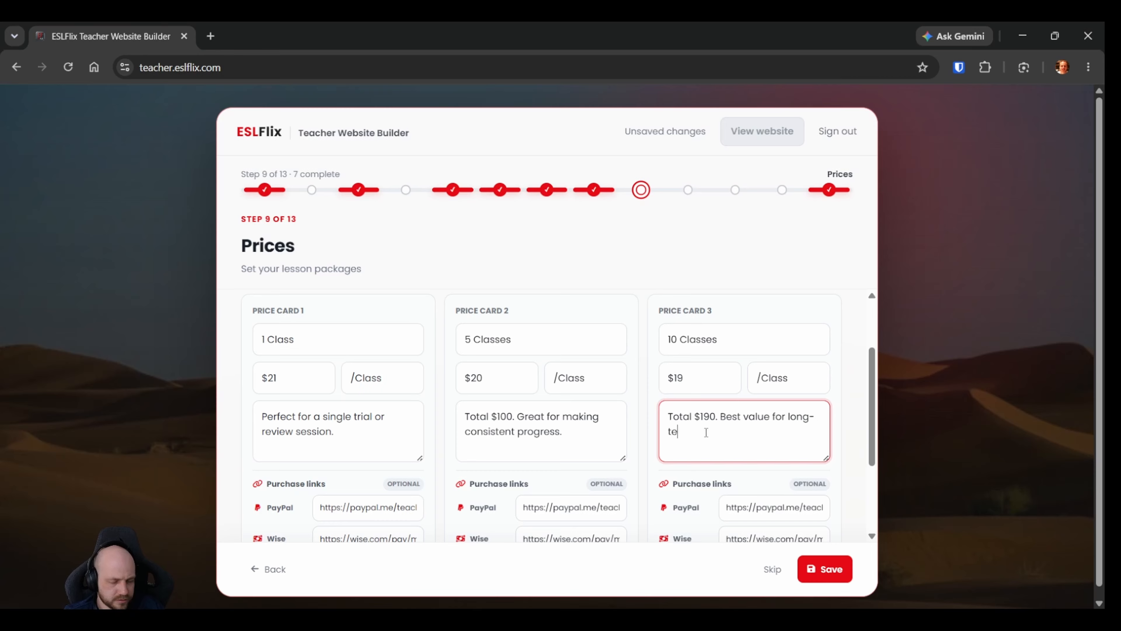
text(rm improvement.)
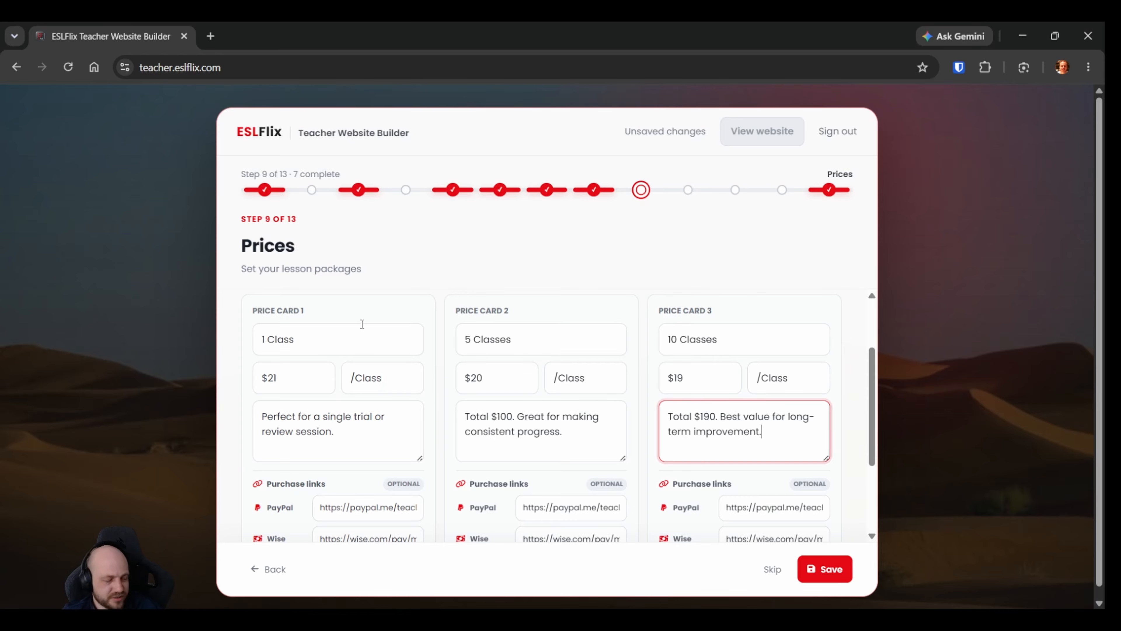
Add three blank price cards after the "10 Classes" card.
scroll(479, 273, down, 5)
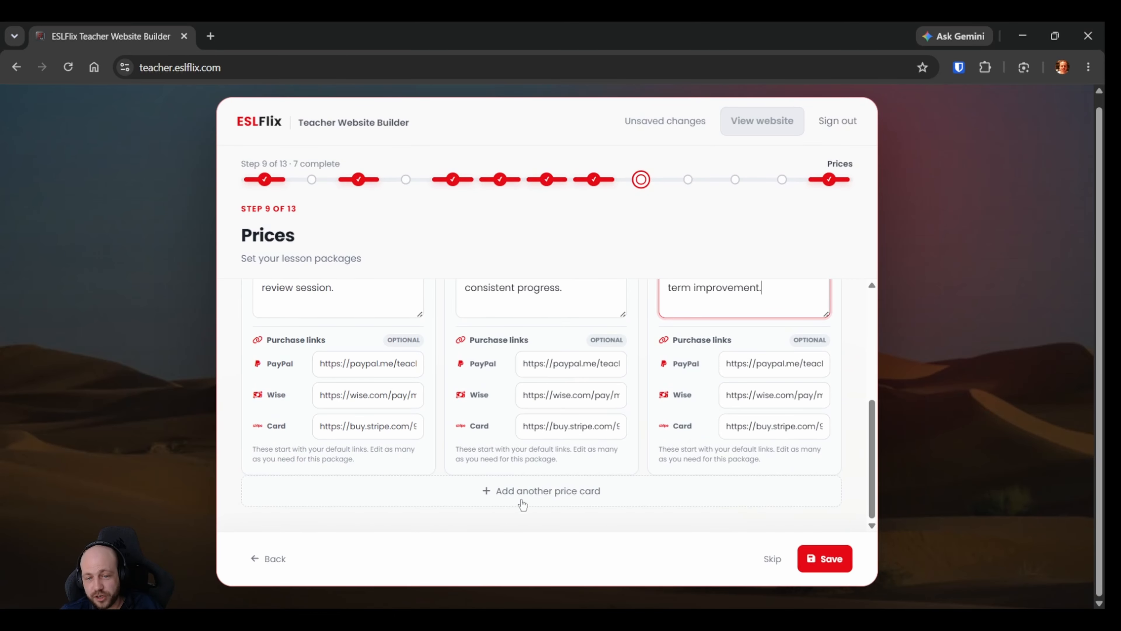
click(527, 492)
scroll(529, 495, down, 6)
click(501, 491)
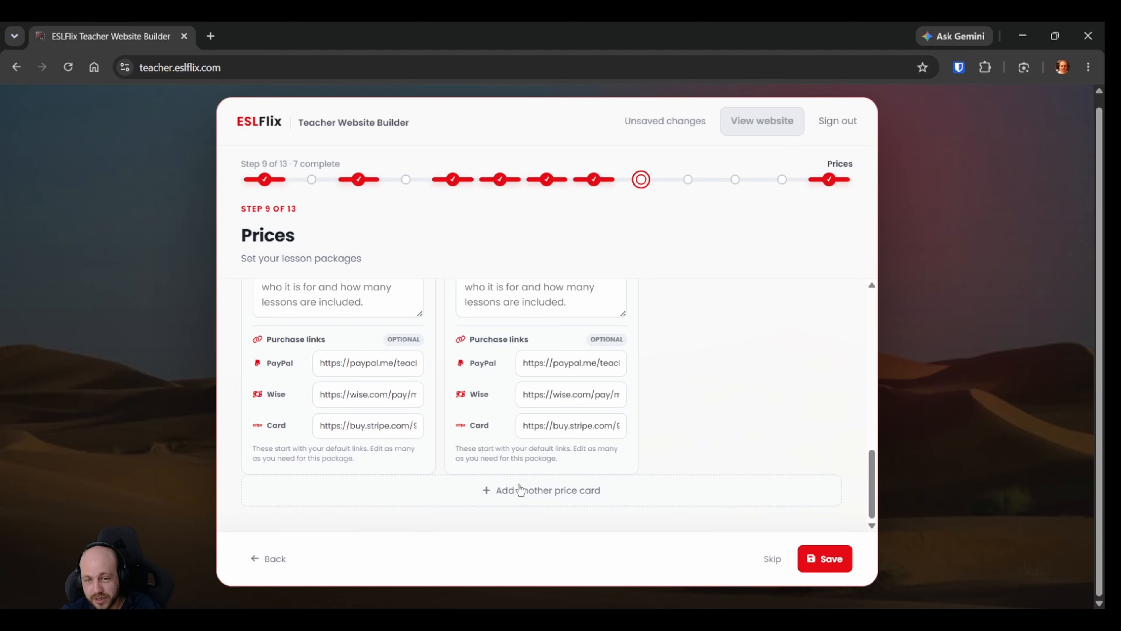
click(533, 490)
Delete the blank price cards 4, 5 and 6, leaving only the three lesson packages.
scroll(596, 502, up, 4)
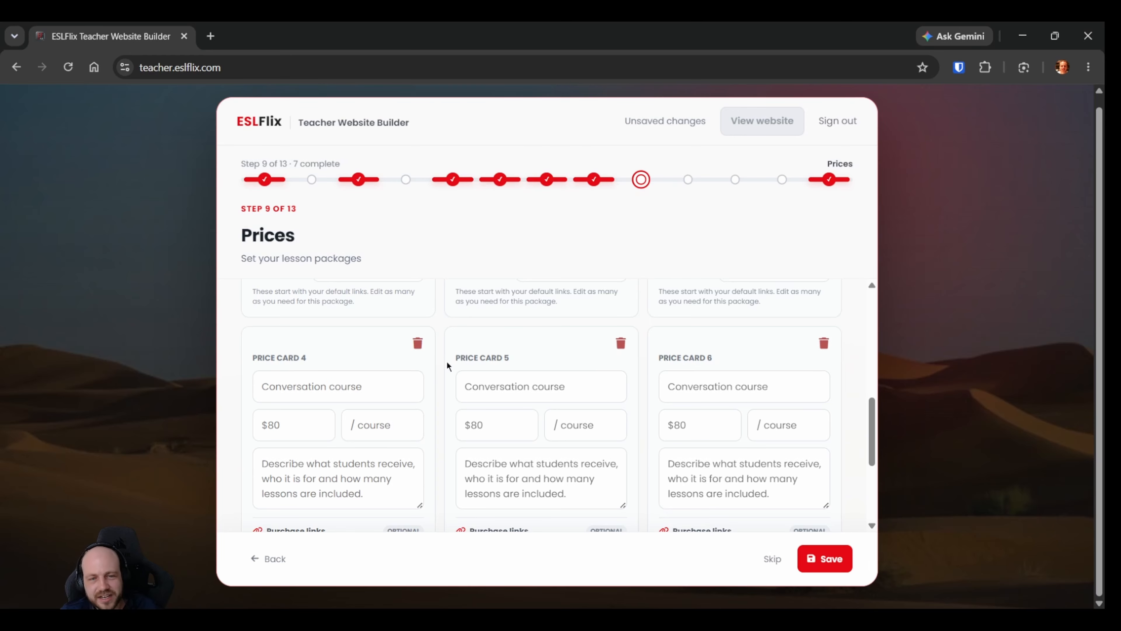
click(418, 343)
click(417, 342)
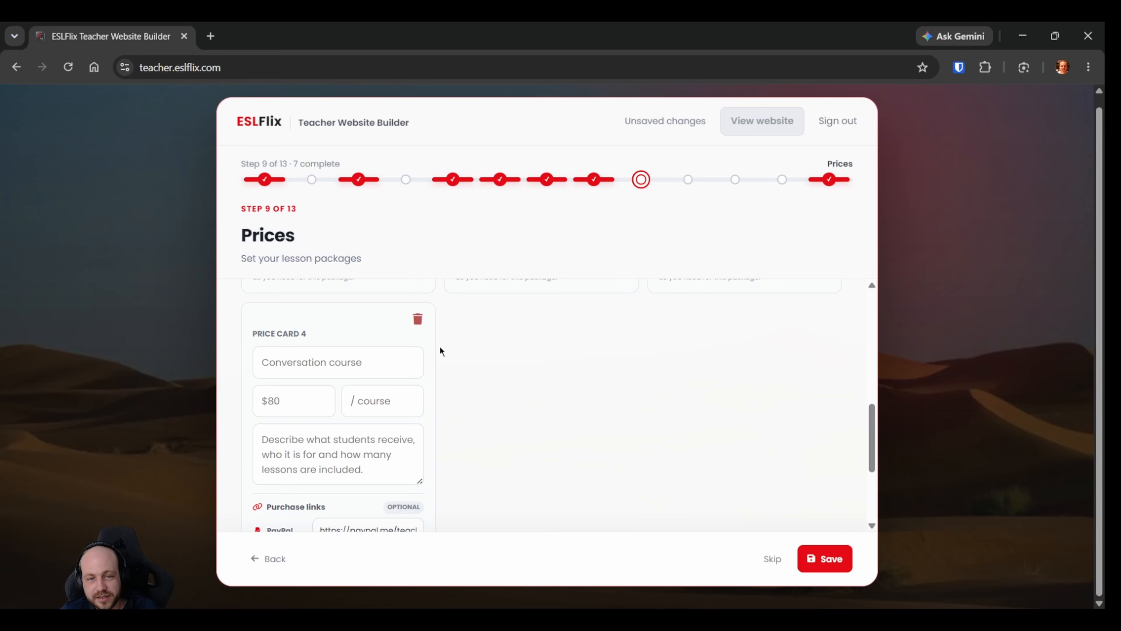
click(419, 325)
scroll(428, 462, up, 5)
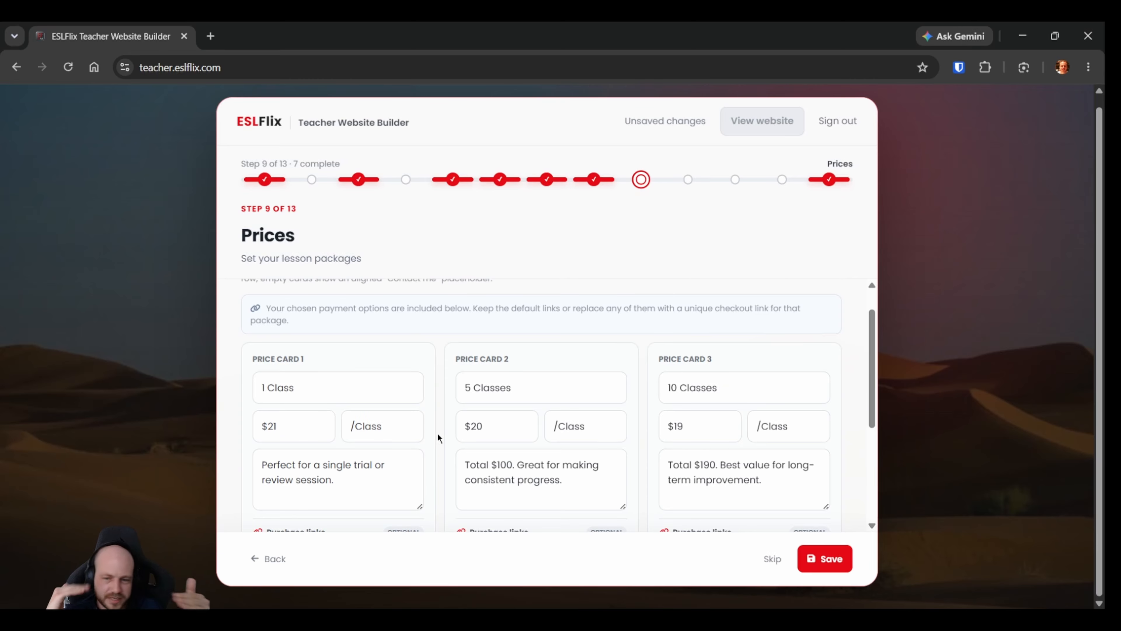
Append the amount 21 to the end of the PayPal purchase link on the "1 Class" card.
scroll(437, 433, down, 5)
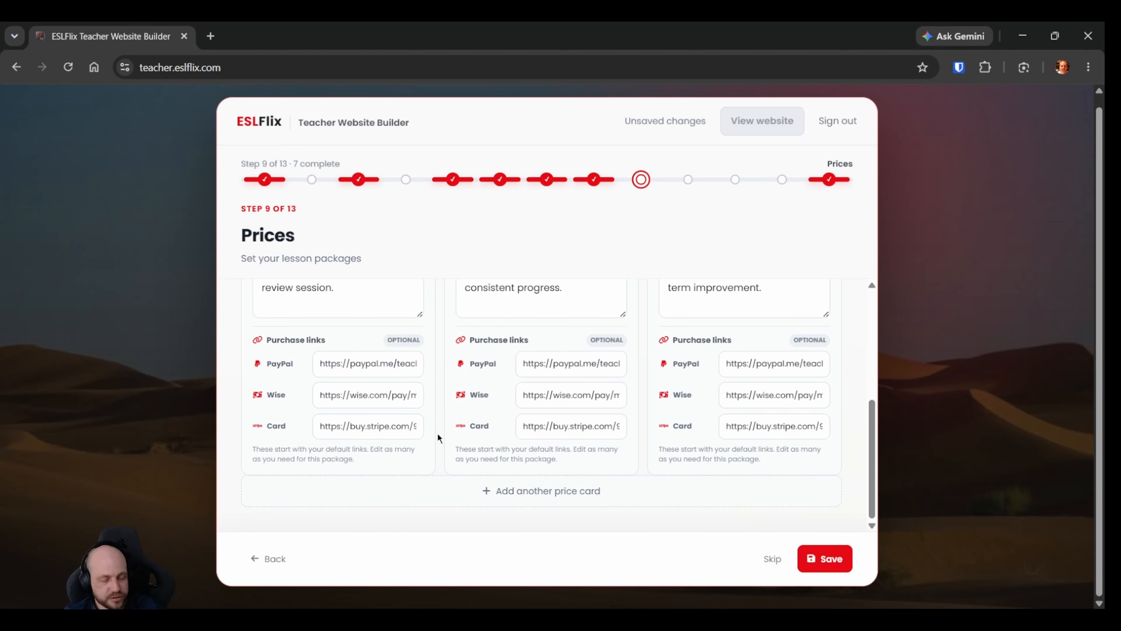
scroll(438, 437, up, 2)
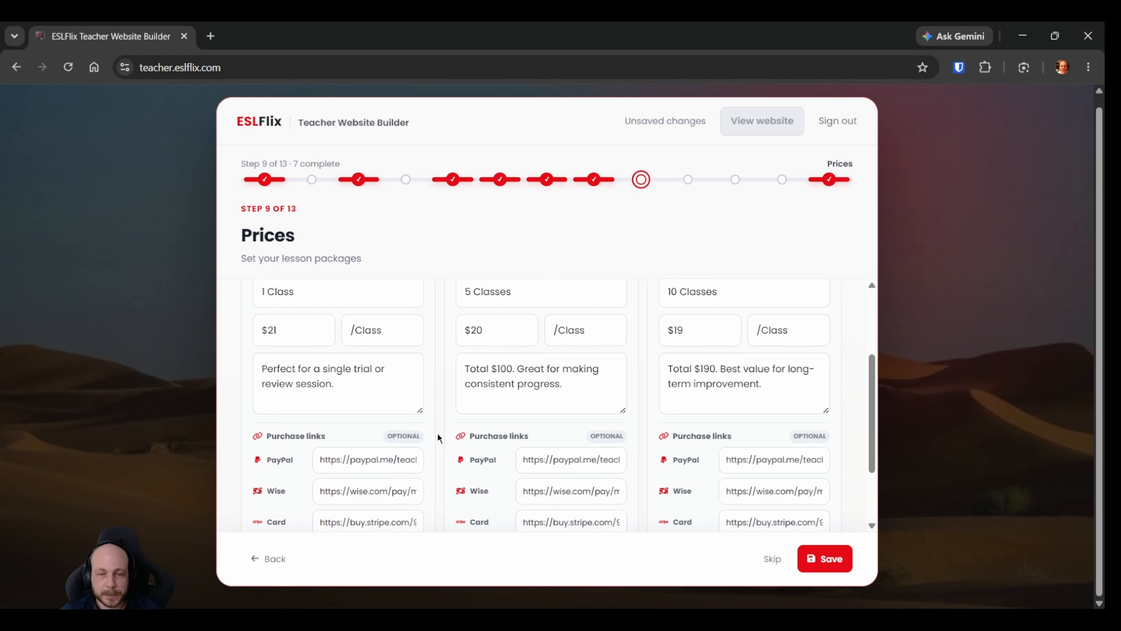
scroll(442, 398, up, 3)
scroll(444, 392, down, 3)
scroll(445, 392, down, 2)
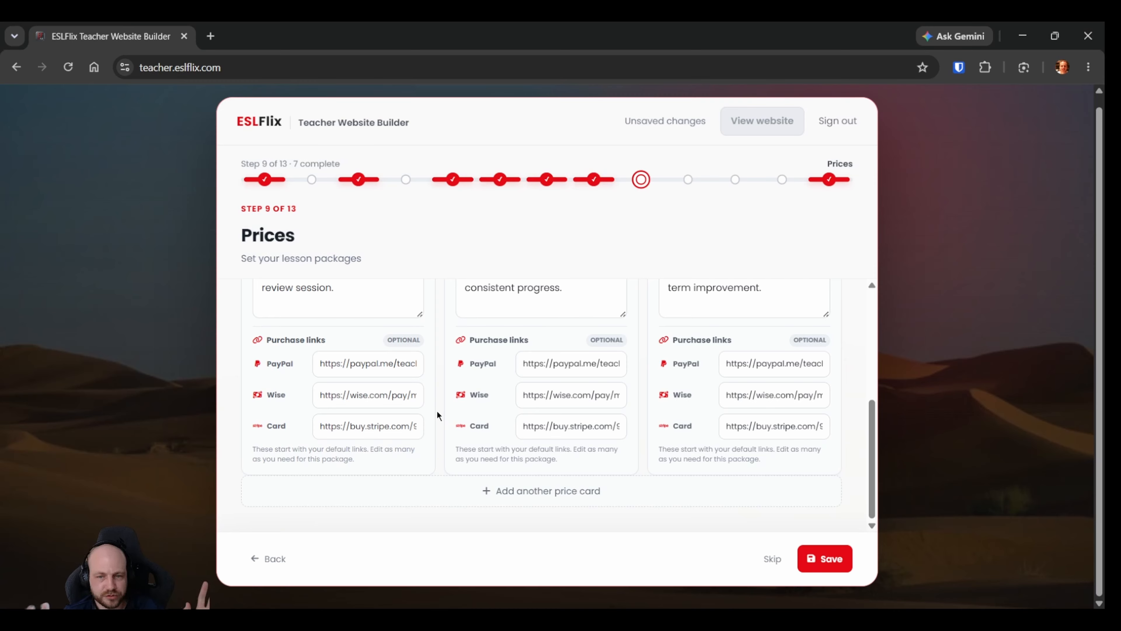
click(398, 365)
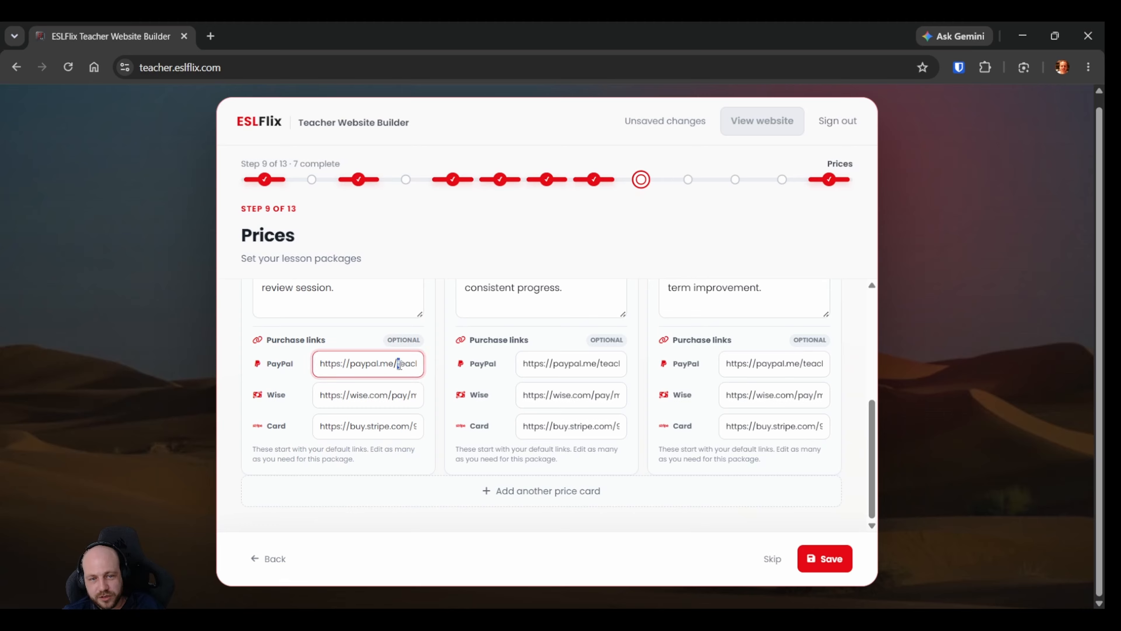
drag(397, 365, 407, 362)
text(teacherharry/)
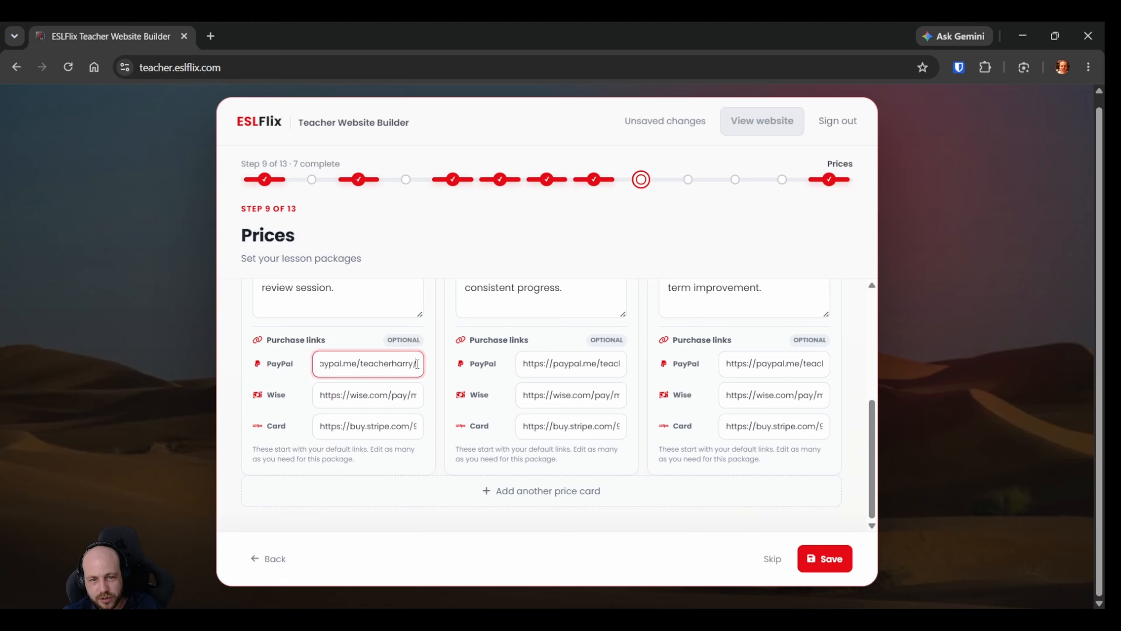
scroll(430, 396, up, 2)
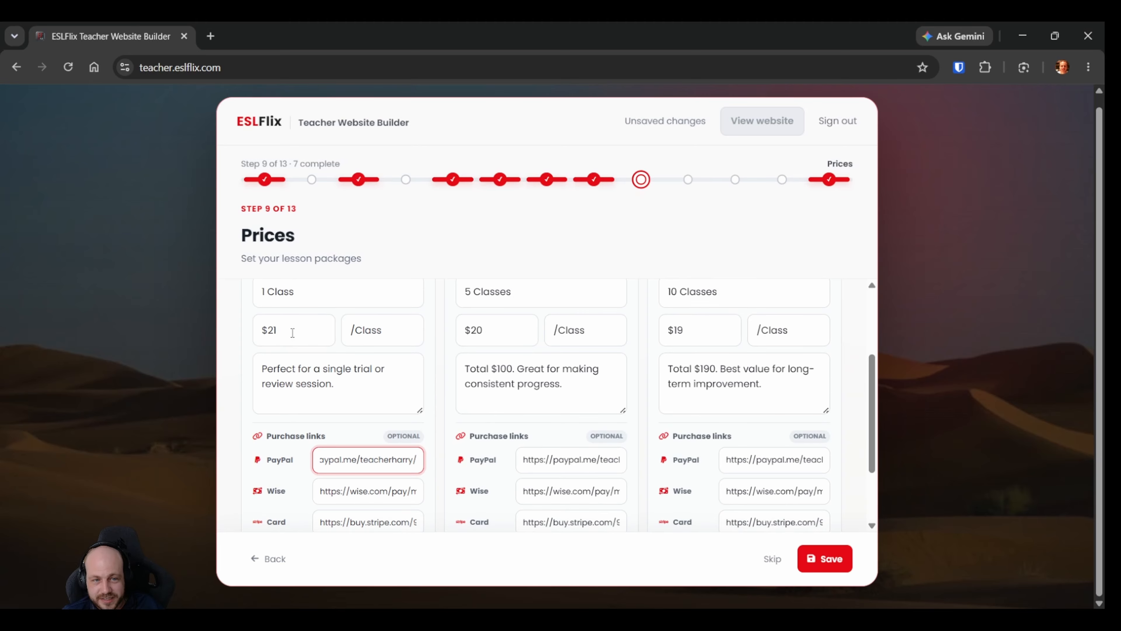
text(21)
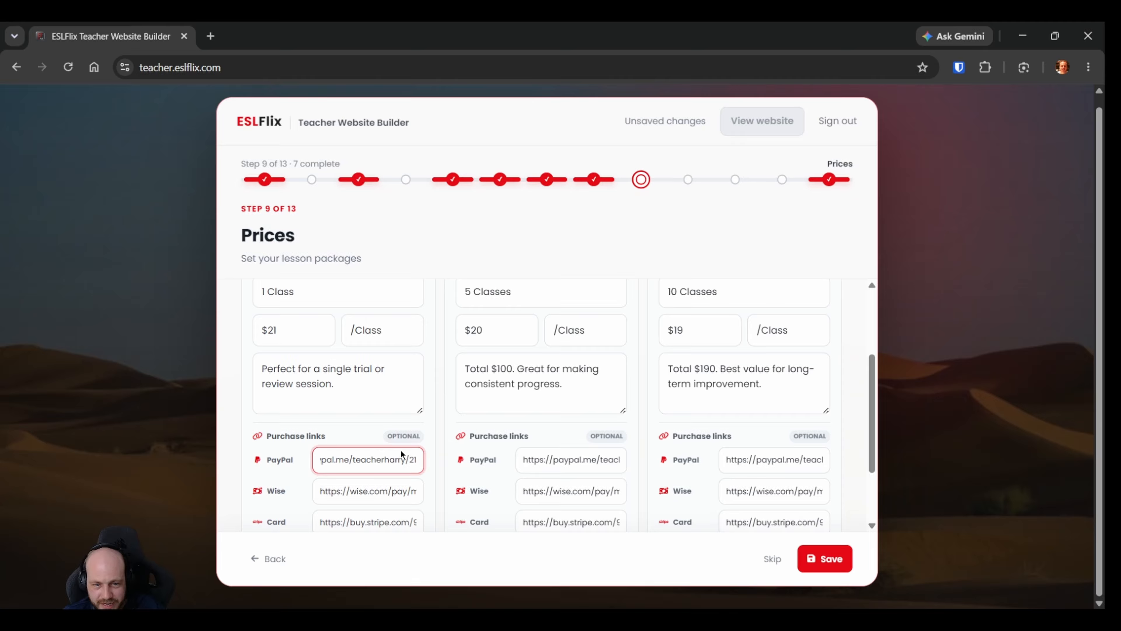
click(398, 459)
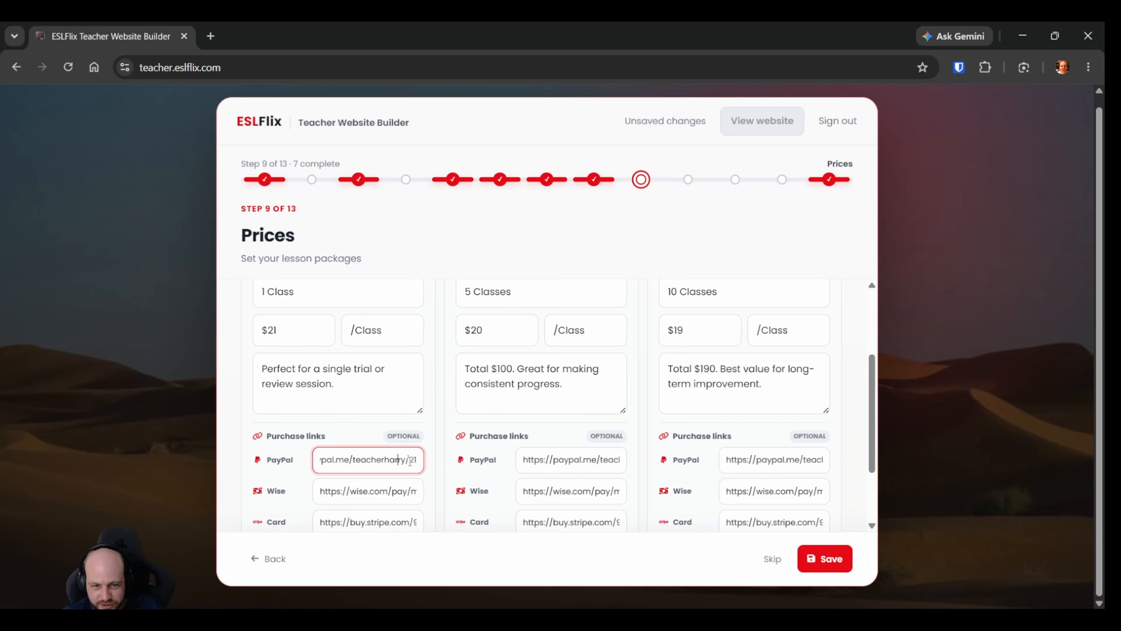
click(435, 463)
drag(402, 460, 429, 463)
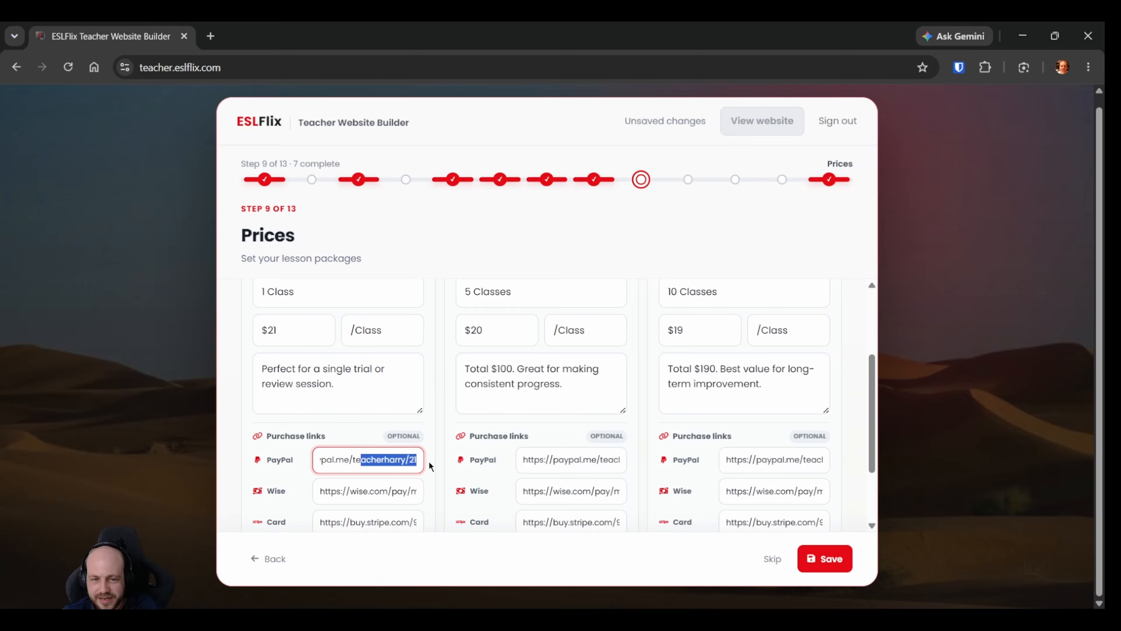
click(416, 460)
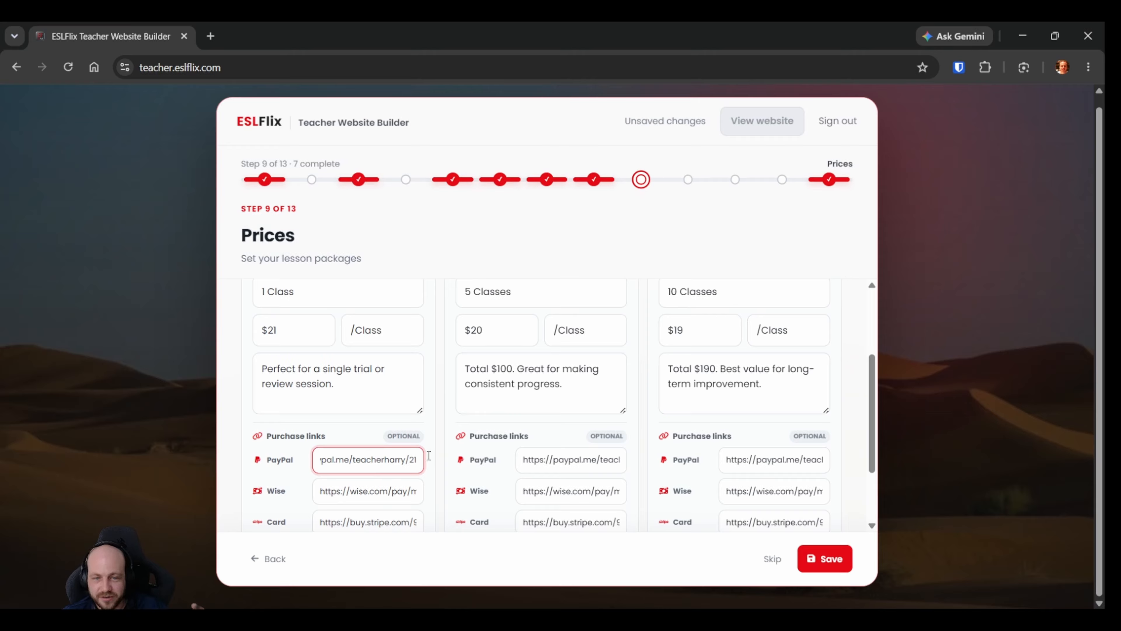
Append the amount 100 to the end of the PayPal purchase link on the "5 Classes" card.
click(611, 462)
drag(601, 461, 638, 464)
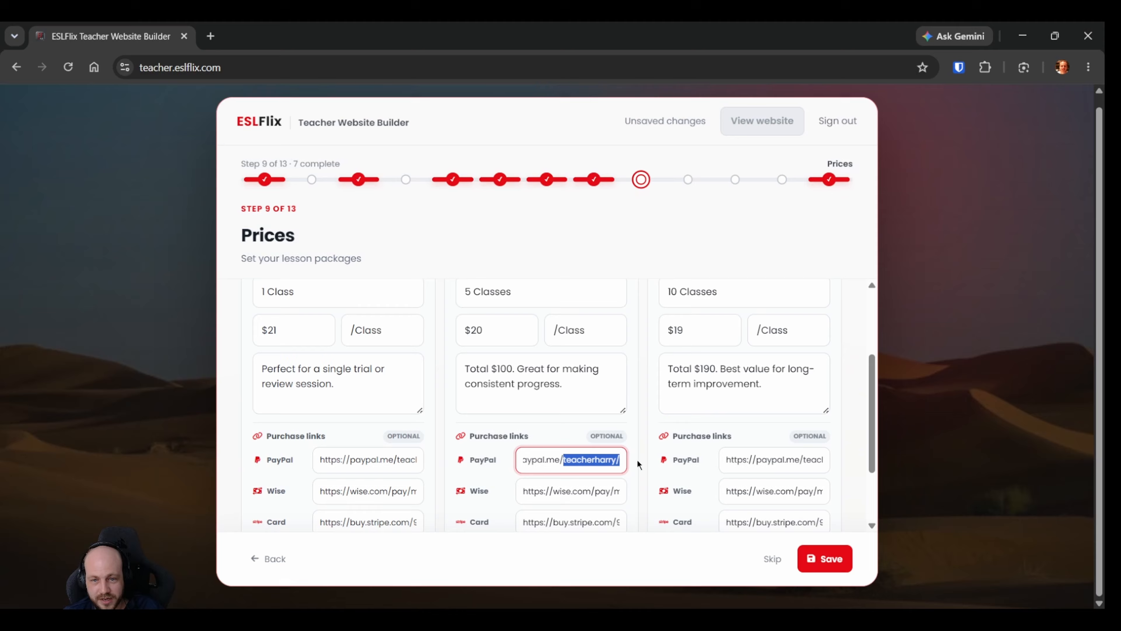
click(620, 463)
text(100)
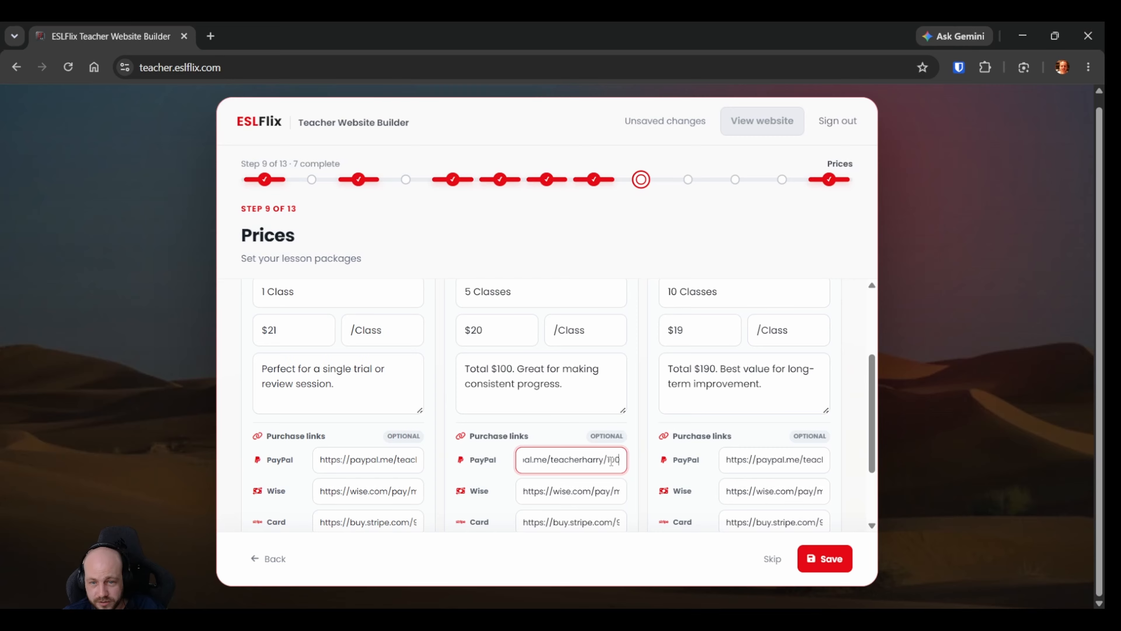
Append the amount 190 to the end of the PayPal purchase link on the "10 Classes" card.
click(806, 460)
drag(803, 460, 827, 461)
click(825, 461)
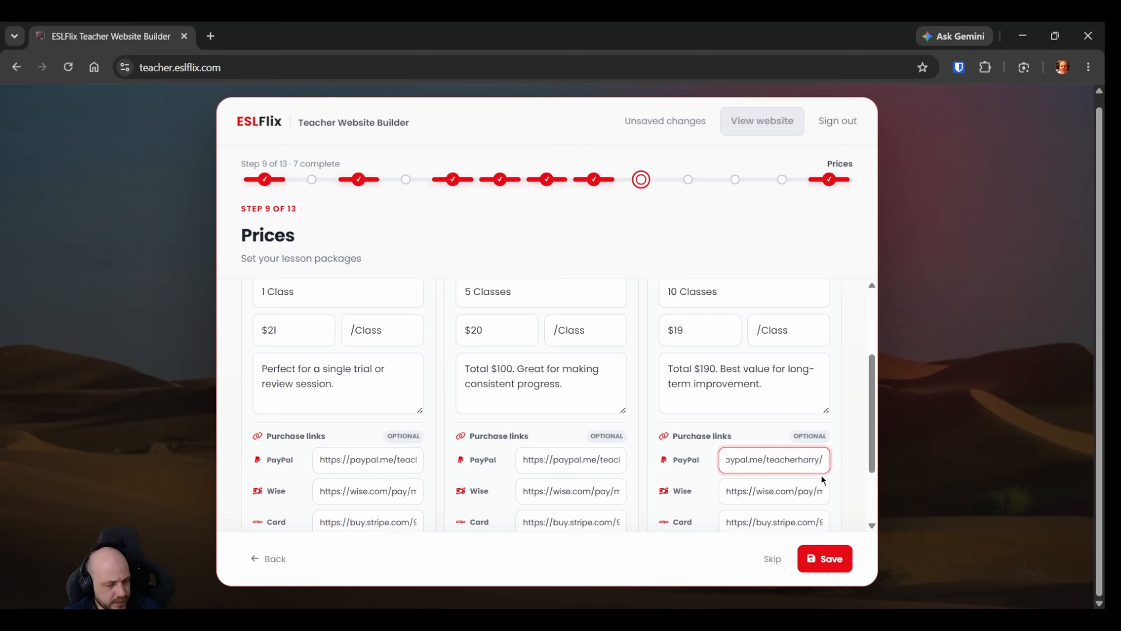
text(190)
click(647, 464)
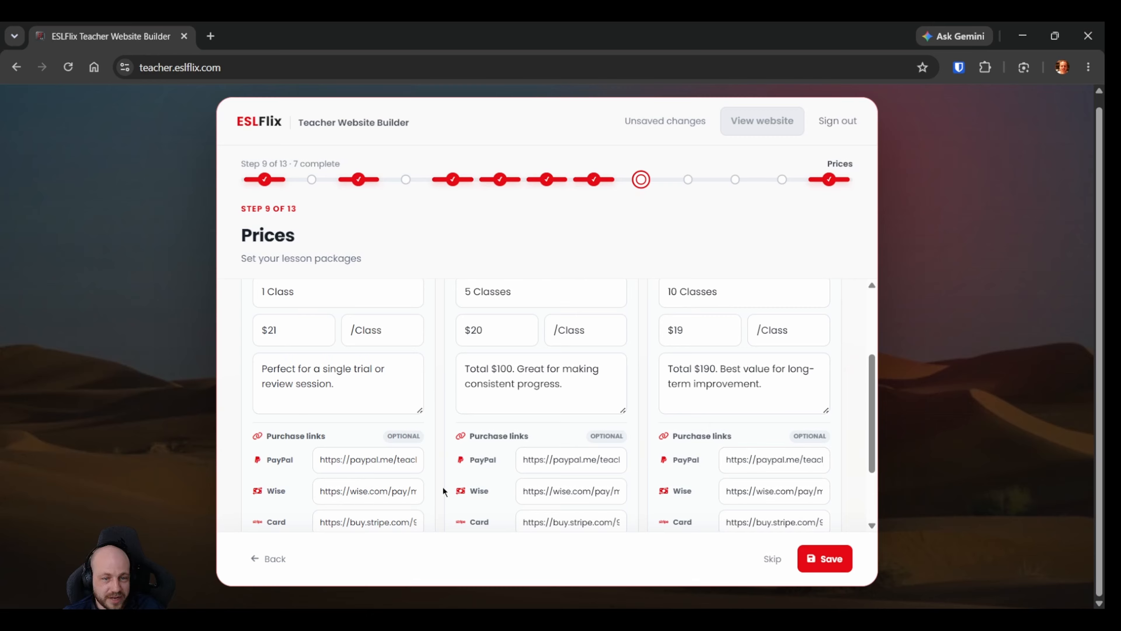
Check the endings of the PayPal purchase links on the "1 Class" and "5 Classes" cards.
drag(406, 460, 463, 462)
click(409, 462)
click(609, 464)
drag(611, 462, 649, 468)
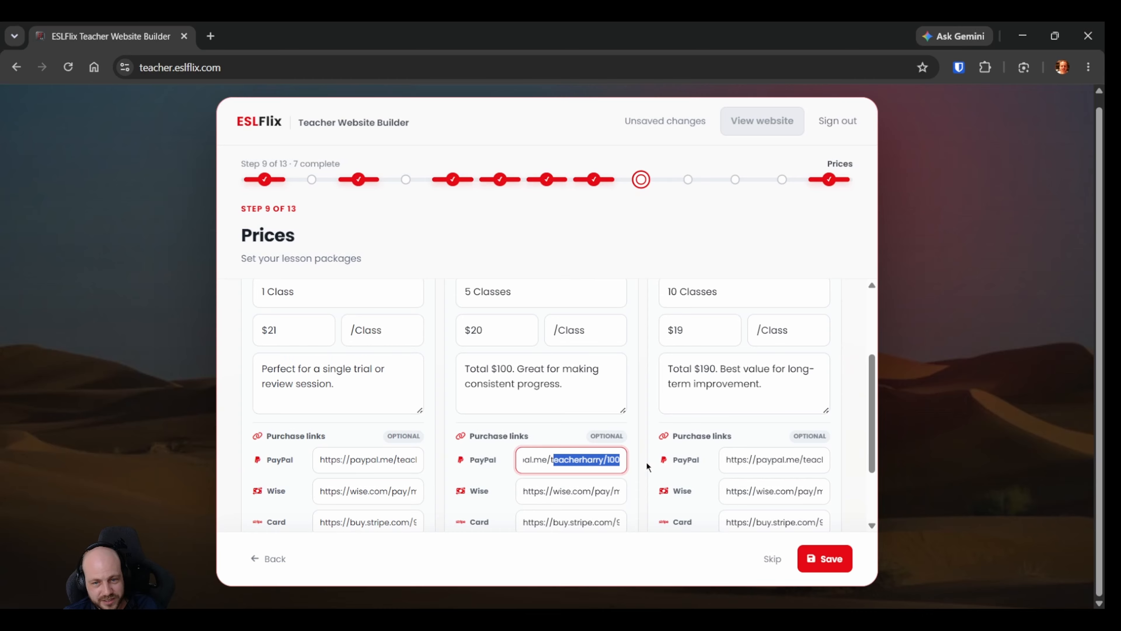
Check the ending of the PayPal purchase link on the "10 Classes" card.
click(815, 463)
drag(794, 462, 824, 463)
click(816, 463)
click(817, 463)
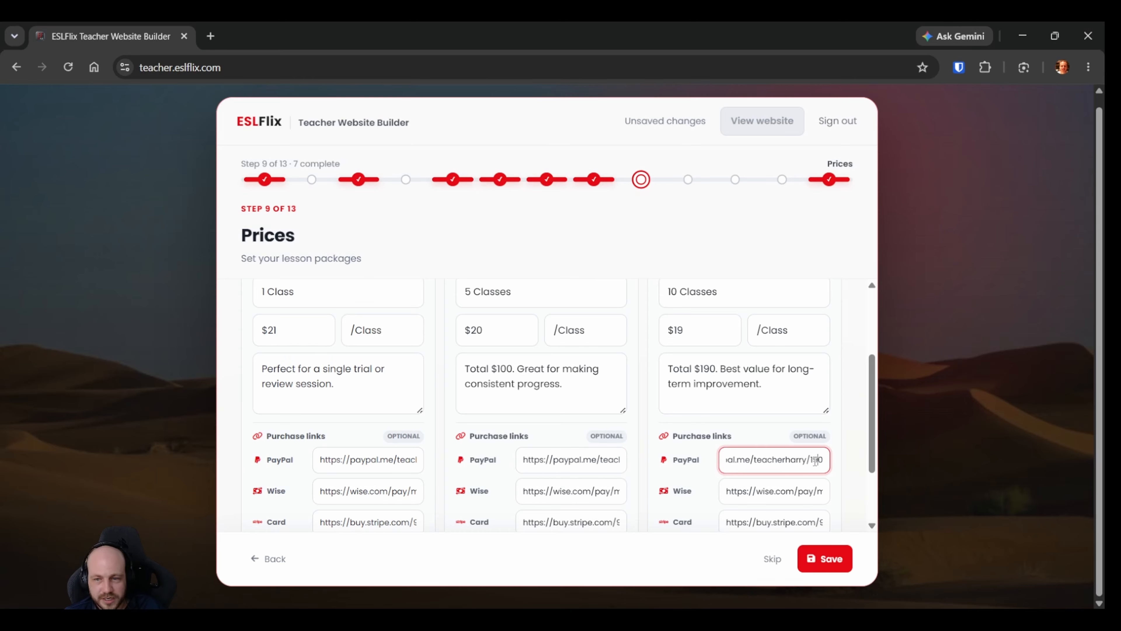
click(840, 461)
Check the endings of the Wise purchase links on the three price cards.
scroll(443, 454, down, 2)
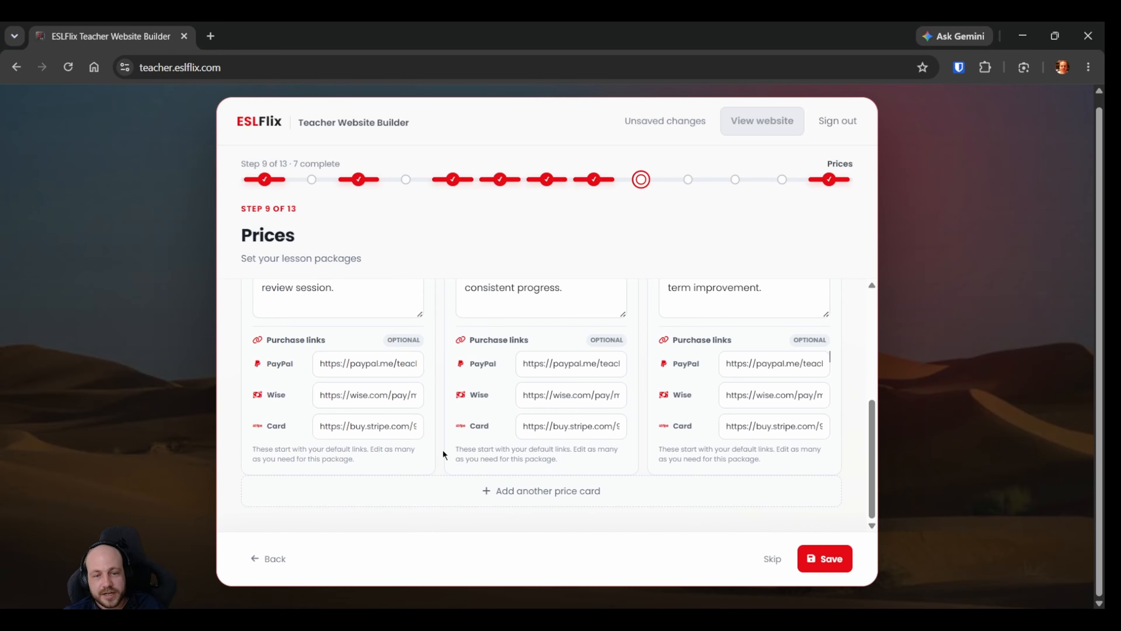
click(395, 396)
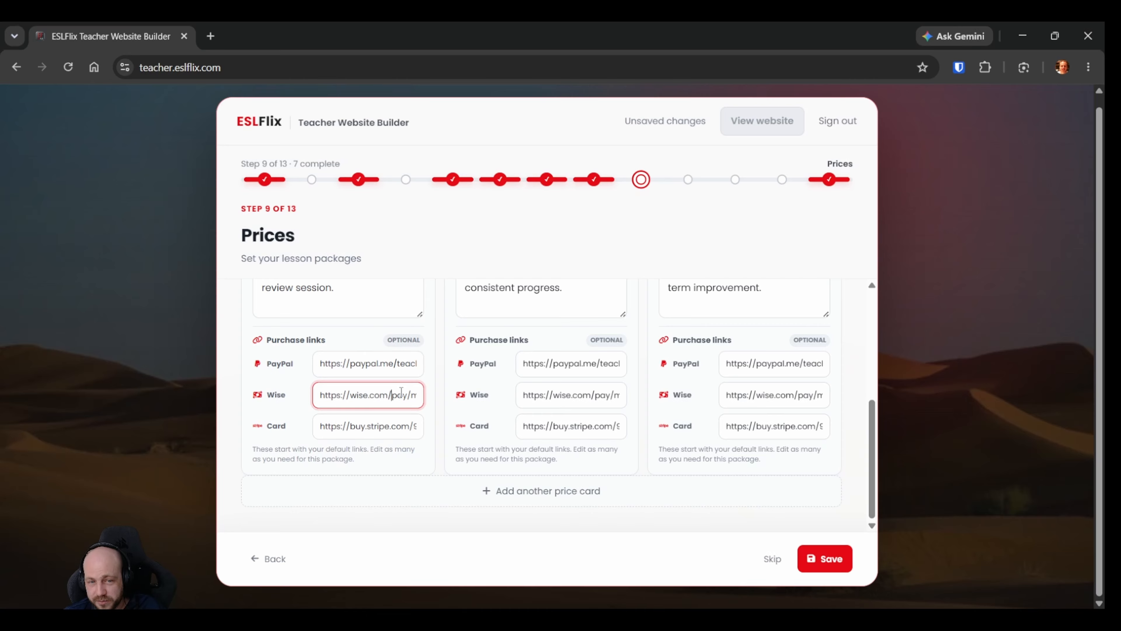
drag(382, 395, 467, 400)
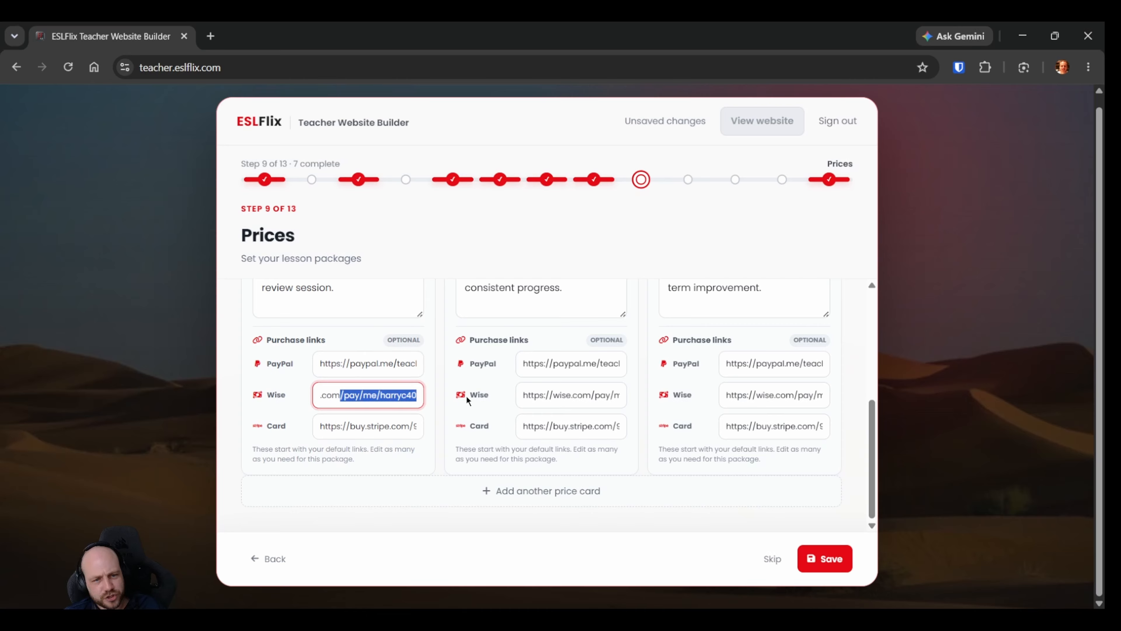
click(399, 394)
drag(584, 395, 626, 399)
click(609, 396)
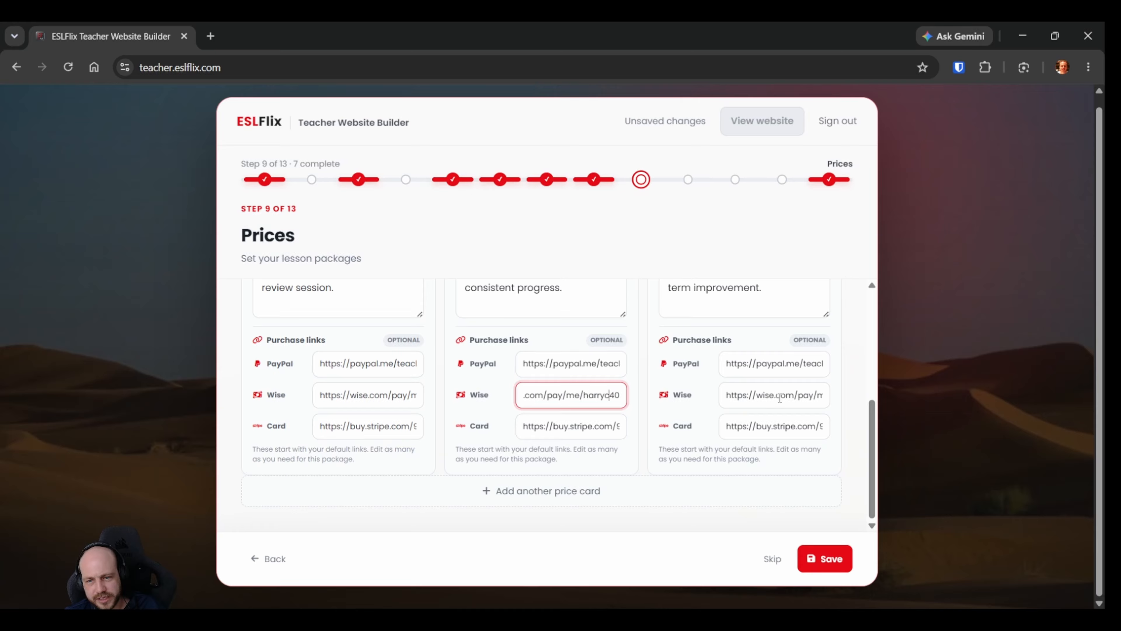
drag(780, 399, 805, 399)
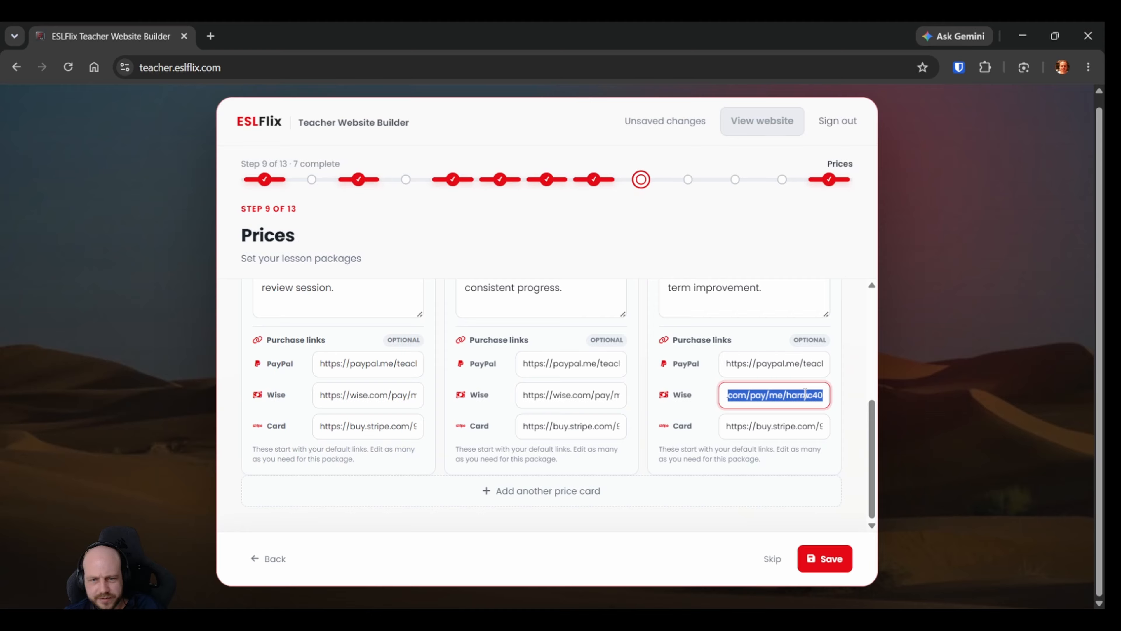
click(705, 398)
click(498, 393)
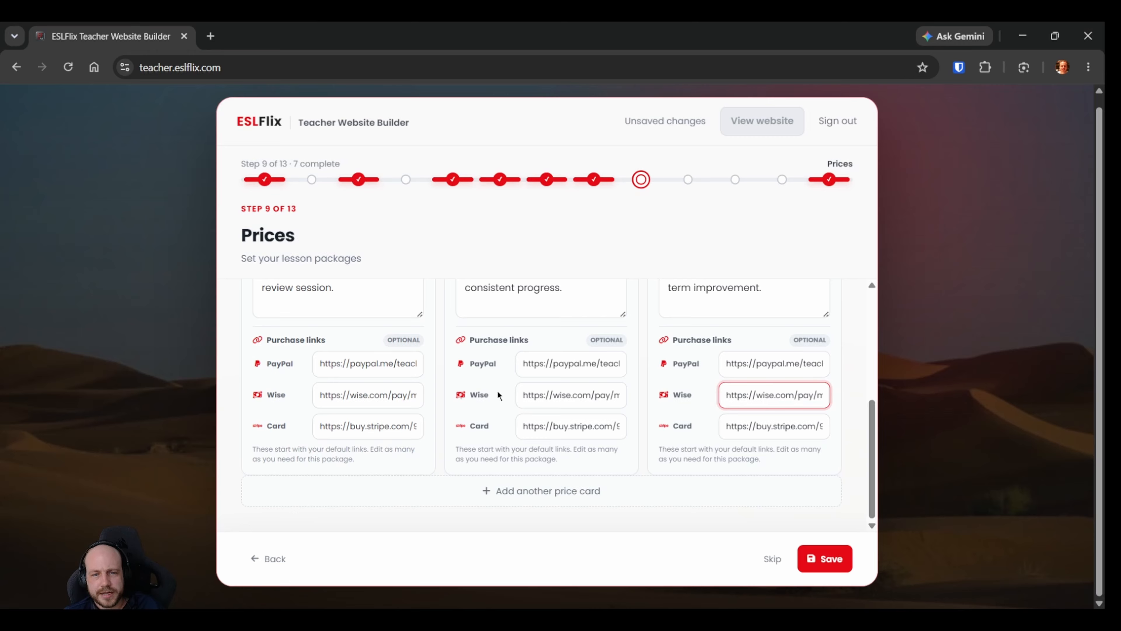
click(498, 393)
Inspect the Stripe card purchase links on all three price cards.
click(369, 428)
drag(352, 426, 296, 440)
click(404, 419)
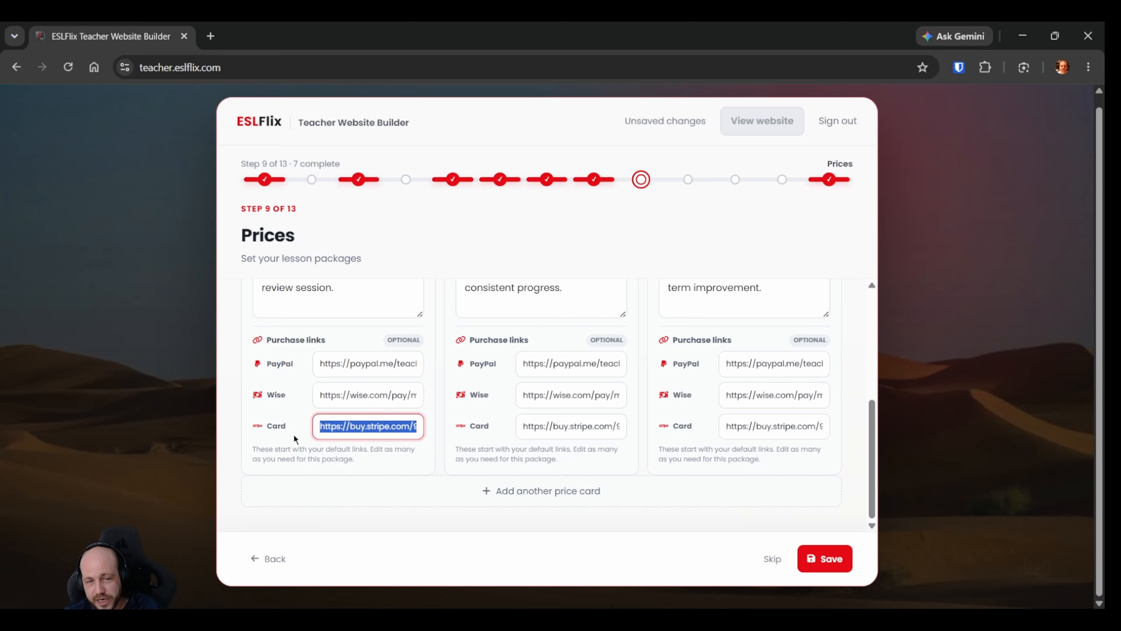
click(363, 425)
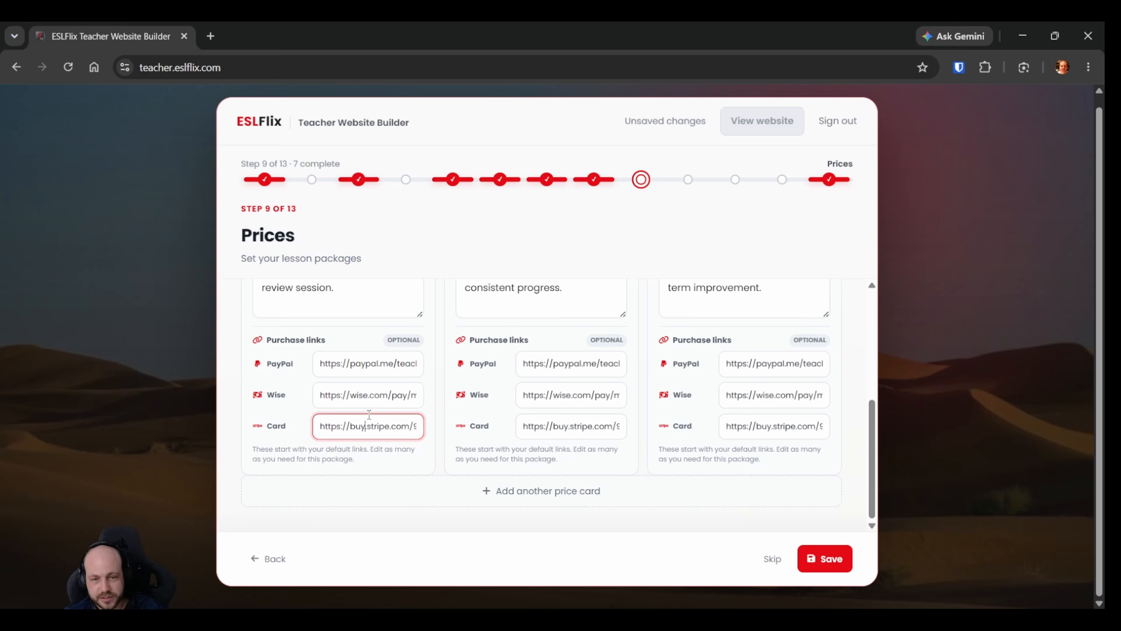
drag(316, 427, 412, 426)
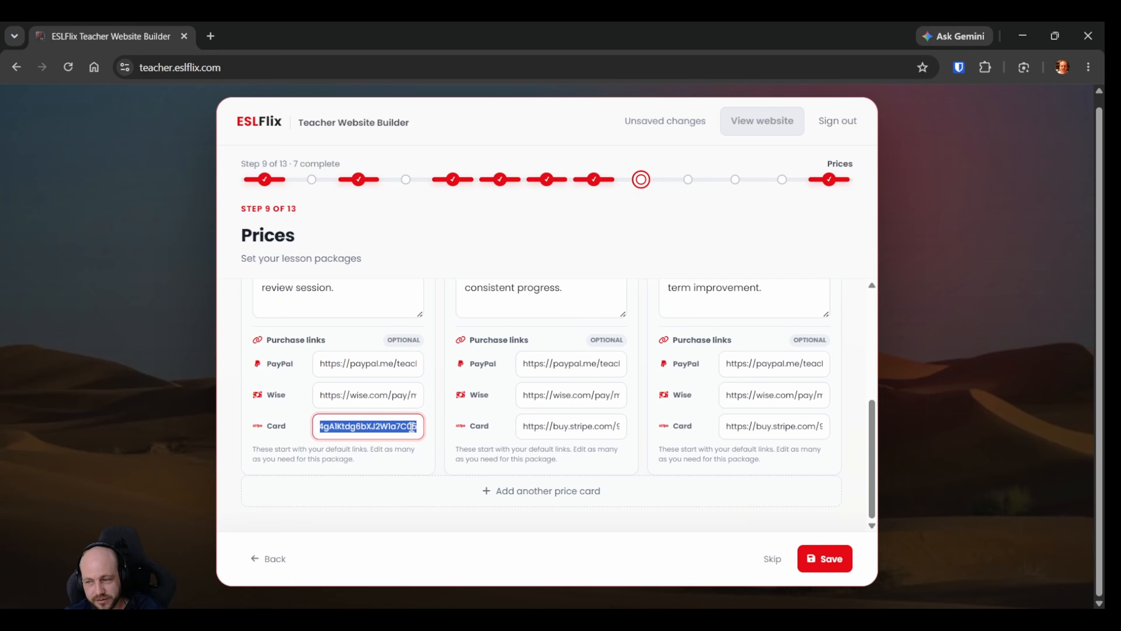
click(570, 426)
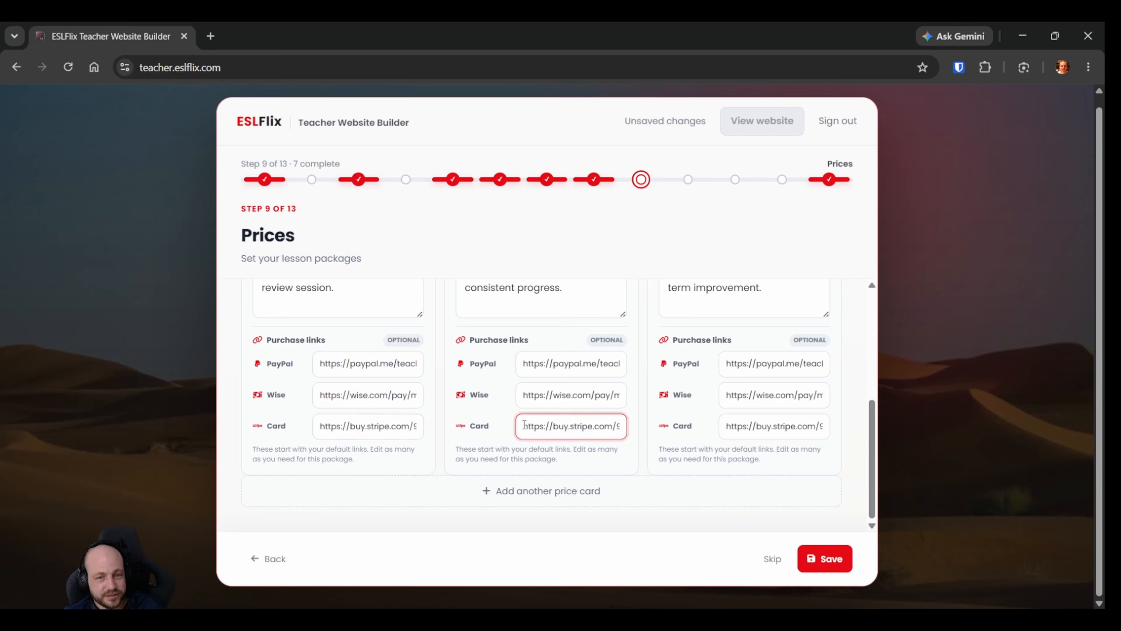
mouse_move(524, 424)
mouse_down()
mouse_move(671, 426)
mouse_move(529, 431)
mouse_move(592, 437)
mouse_move(573, 444)
mouse_move(613, 443)
mouse_move(533, 434)
mouse_move(608, 432)
mouse_move(516, 427)
mouse_up()
click(576, 427)
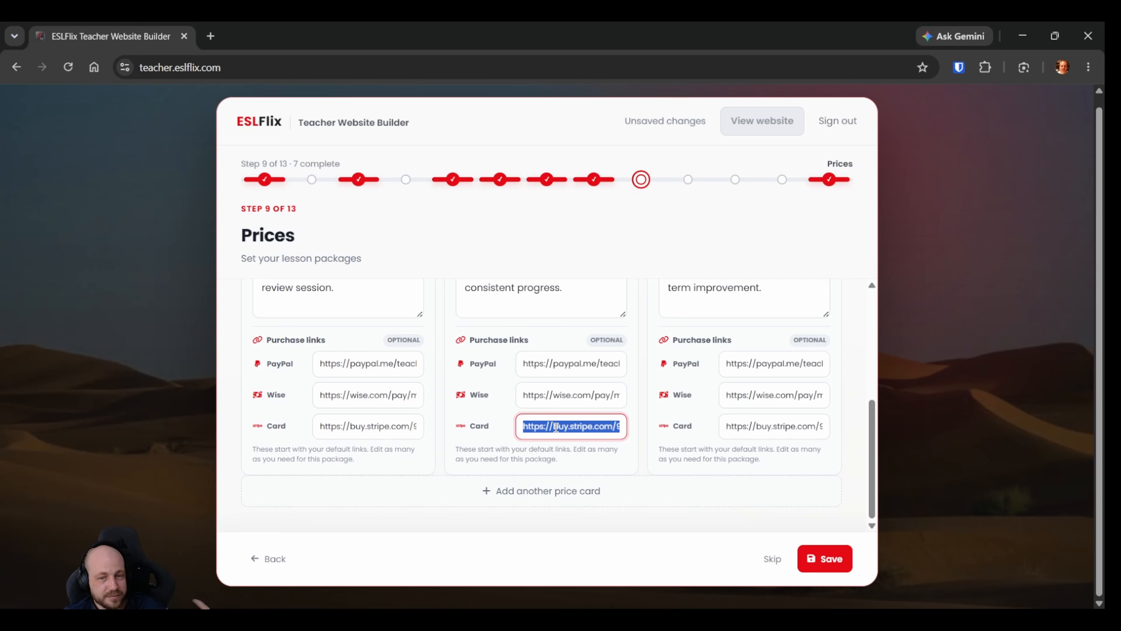
click(556, 426)
click(378, 426)
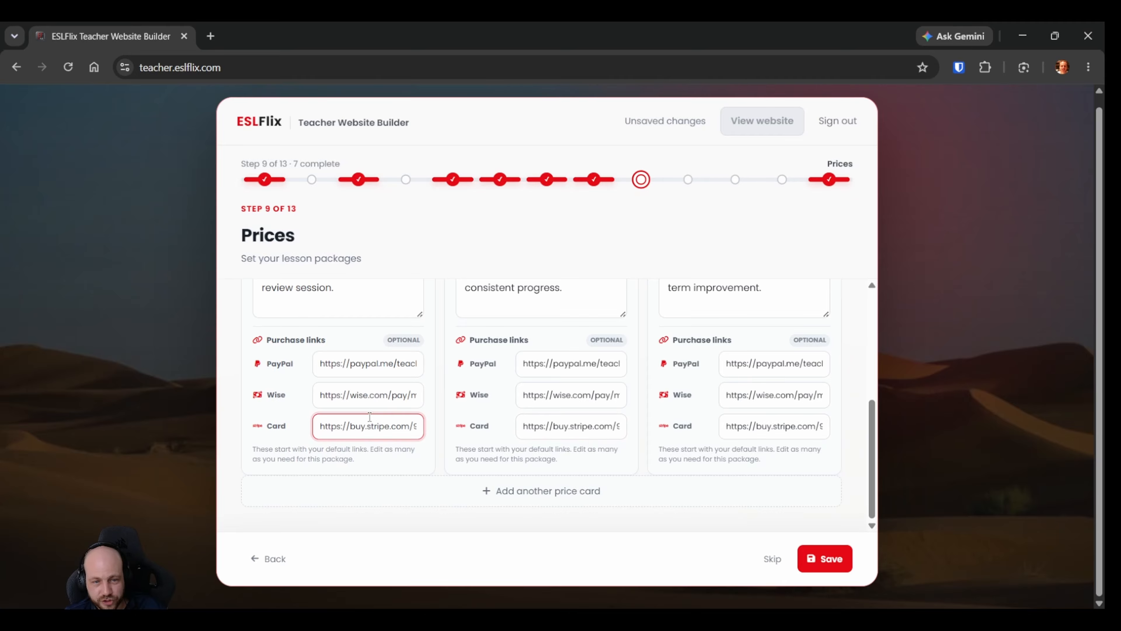
click(569, 426)
click(766, 426)
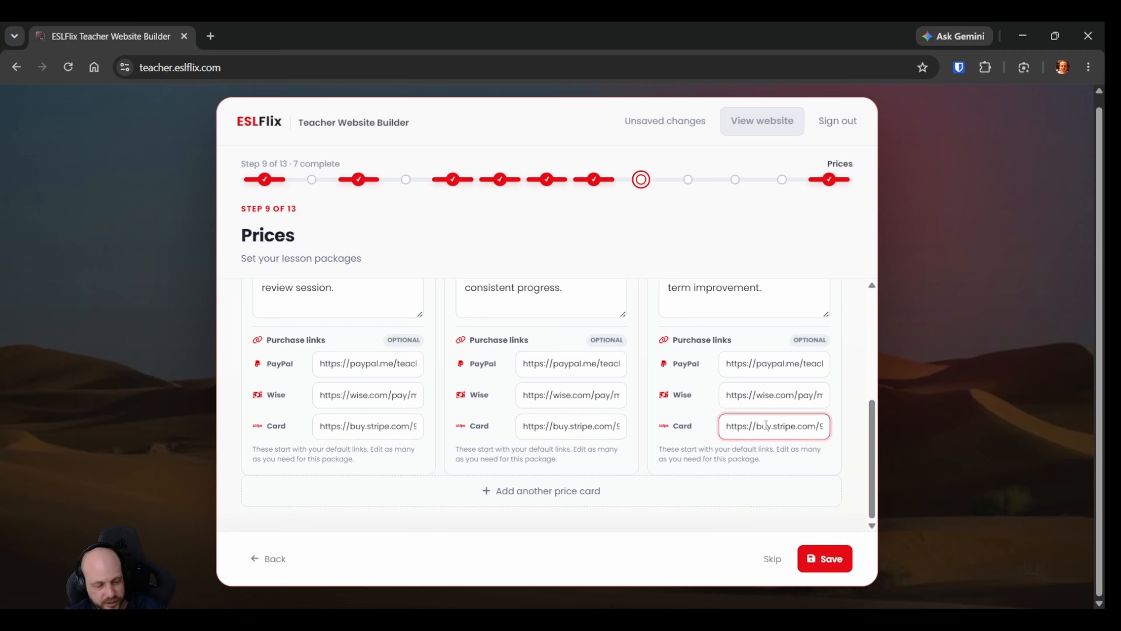
click(640, 455)
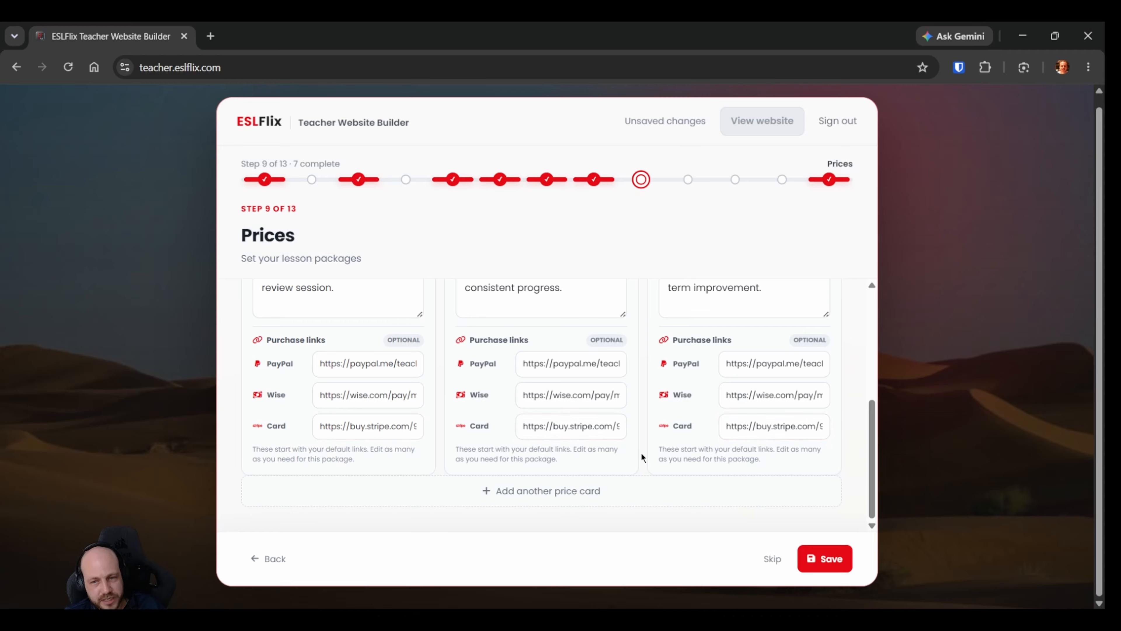
Recheck the amounts at the end of the PayPal purchase links on all three price cards.
scroll(645, 449, up, 2)
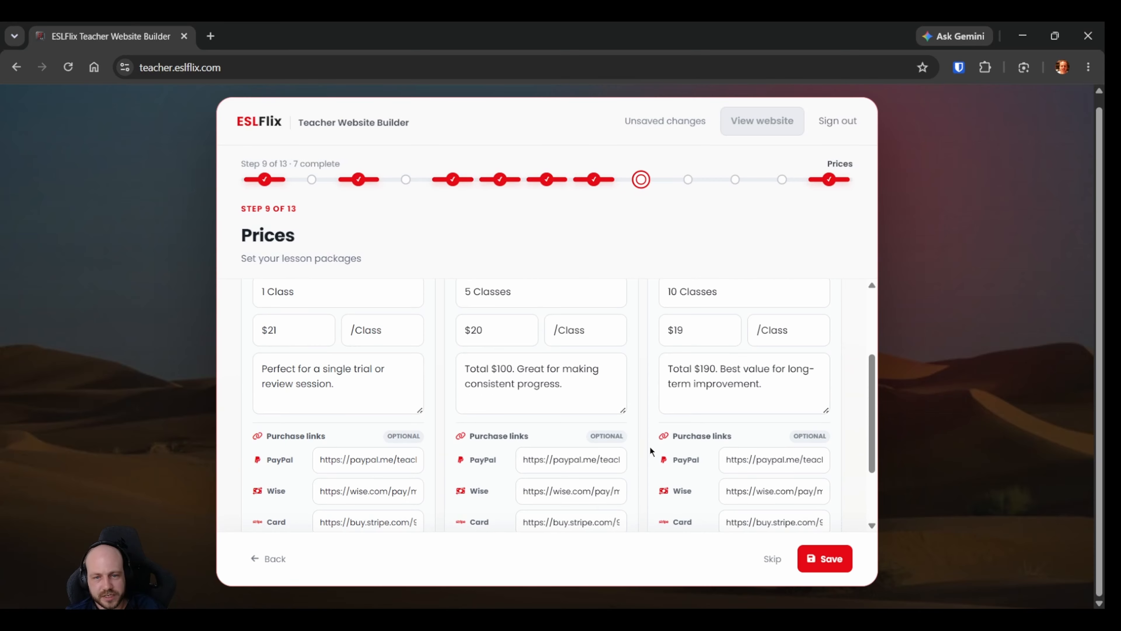
drag(385, 462, 417, 461)
click(410, 463)
click(618, 460)
drag(603, 459, 628, 455)
click(608, 459)
drag(789, 455, 825, 459)
click(818, 461)
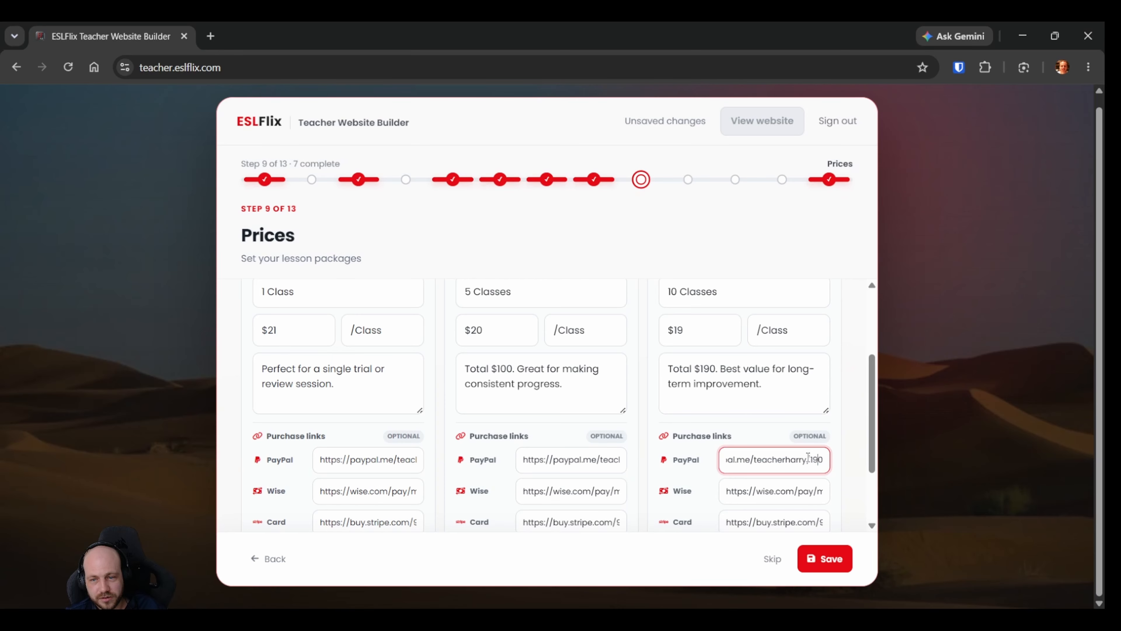
Save the lesson prices and continue to the Schedule step.
click(826, 558)
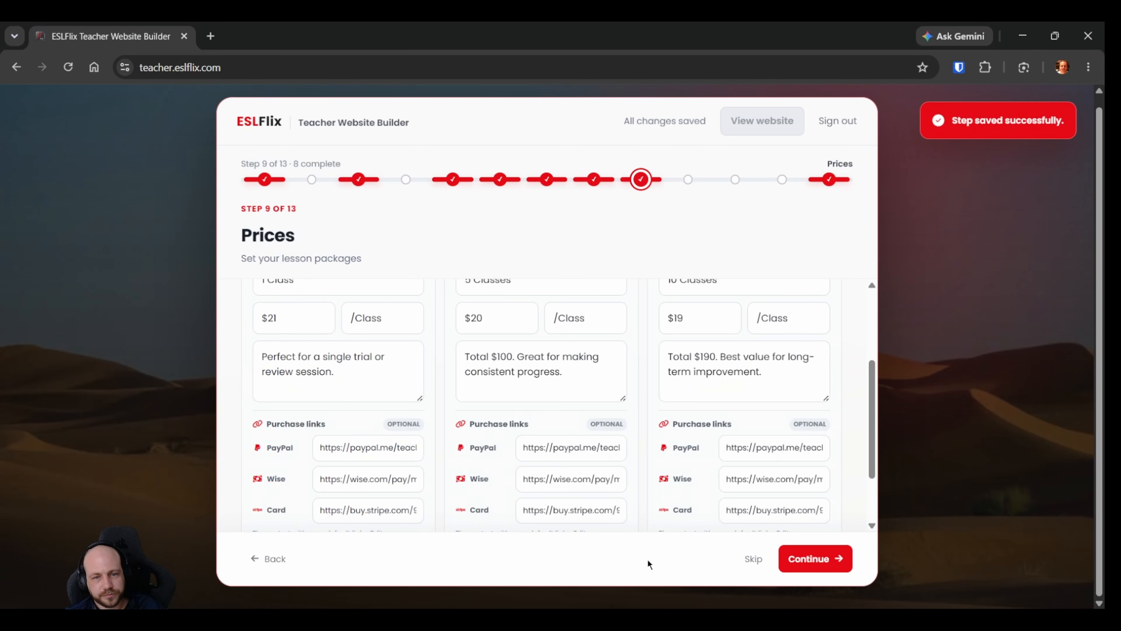
click(802, 561)
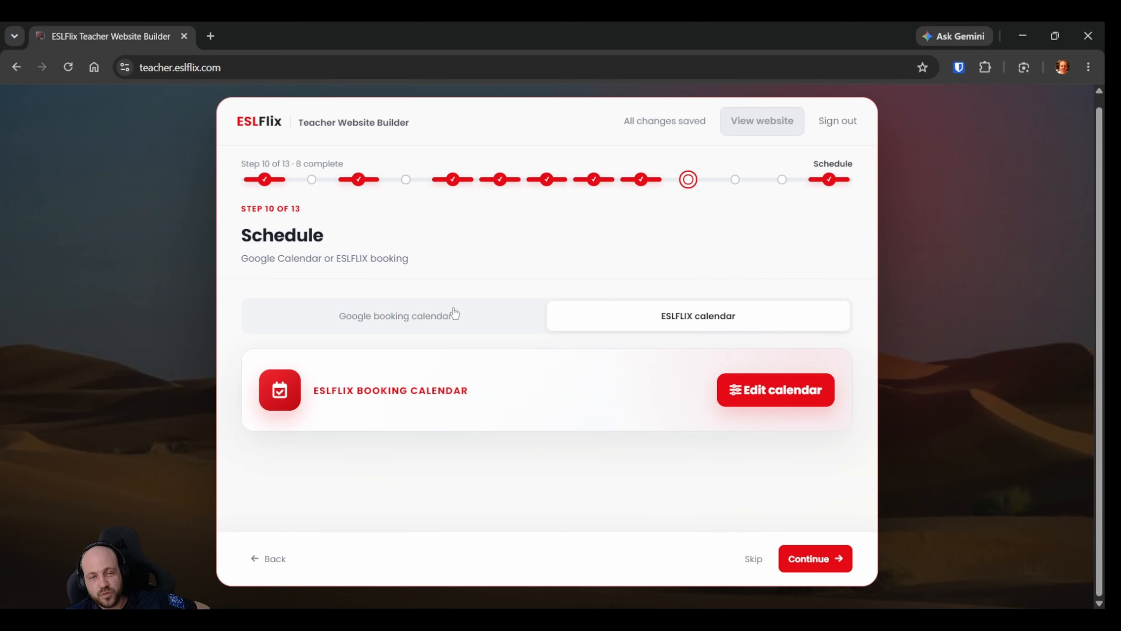
Switch the schedule to the Google booking calendar option and go to its booking link field.
click(421, 327)
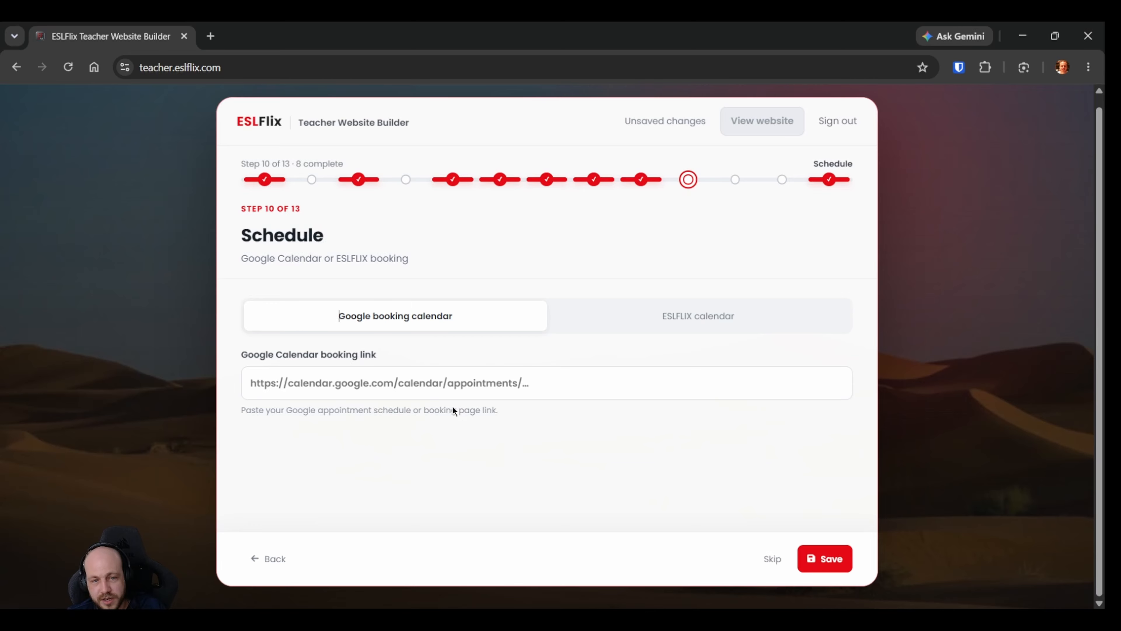
click(440, 393)
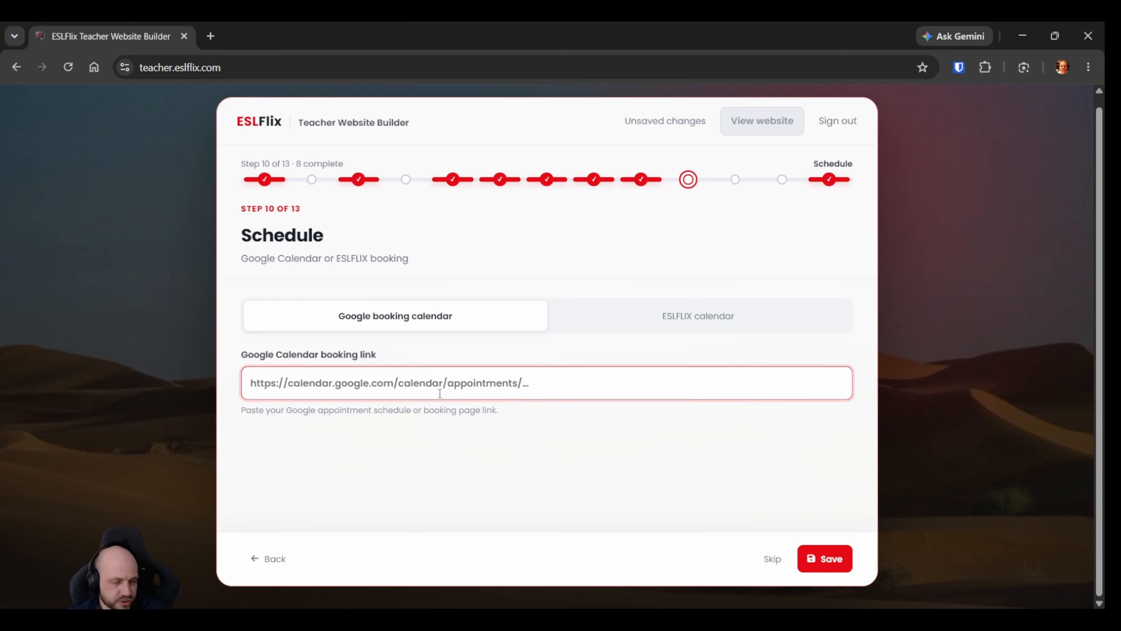
Choose the ESLFLIX calendar for the schedule and set its timezone to the detected America / Guayaquil (GMT-5).
click(683, 317)
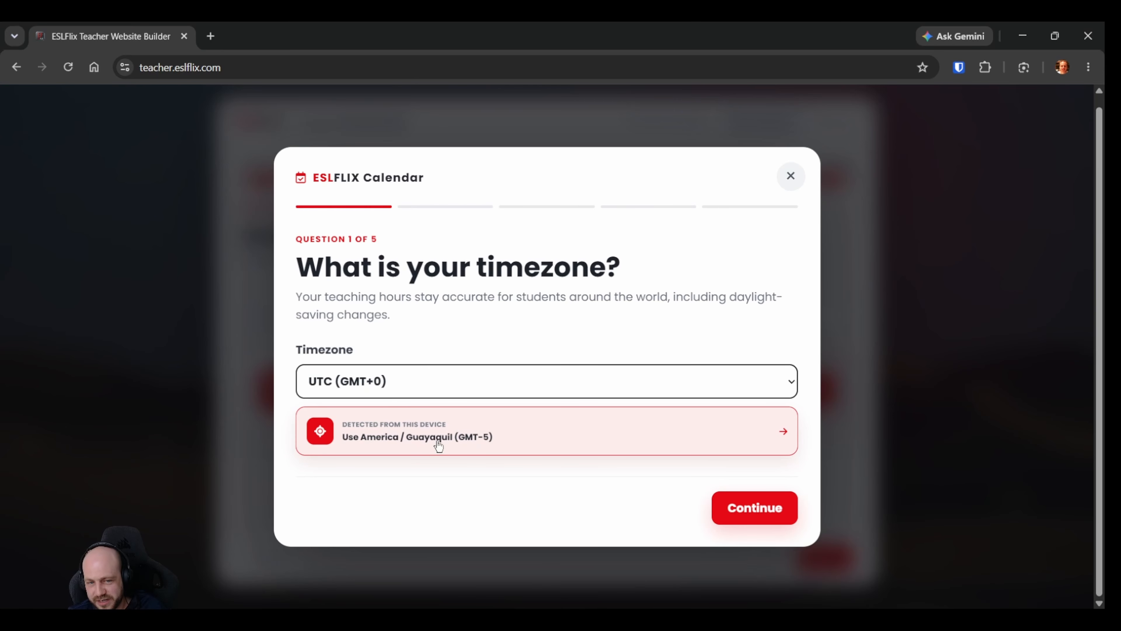
click(503, 439)
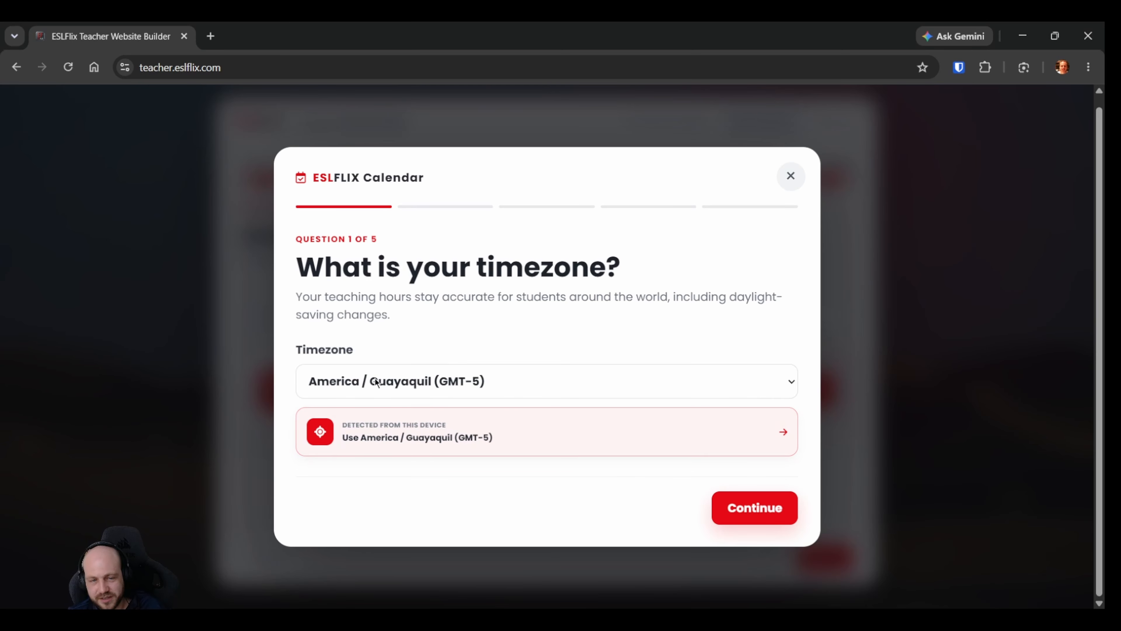
click(730, 509)
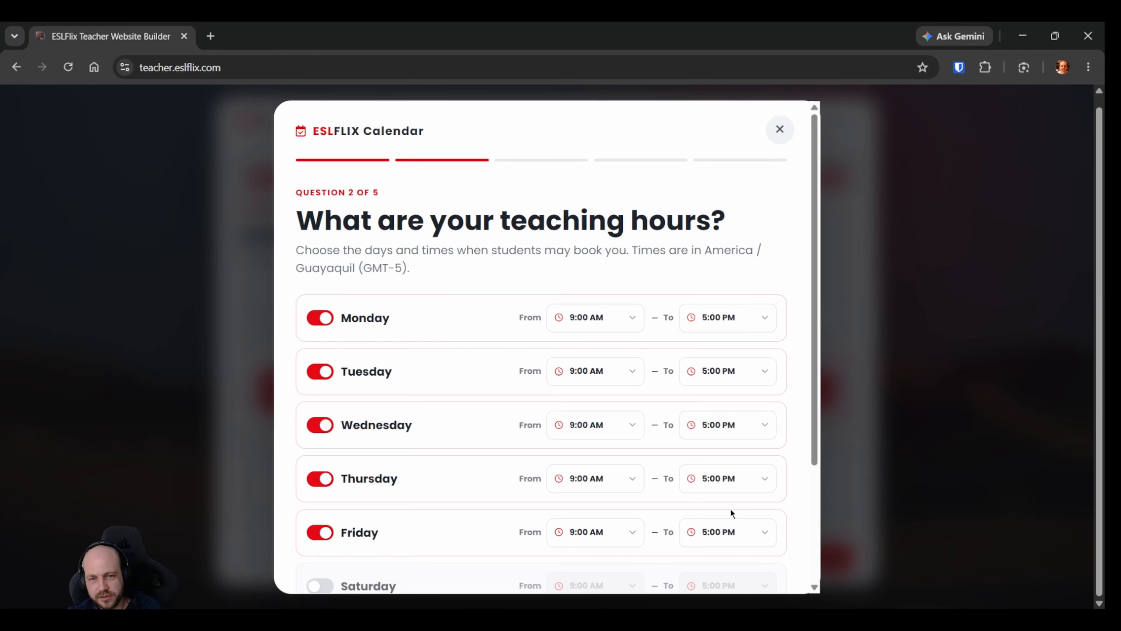
Set the teaching start time to 8:00 AM for every day from Monday to Friday.
scroll(471, 413, down, 2)
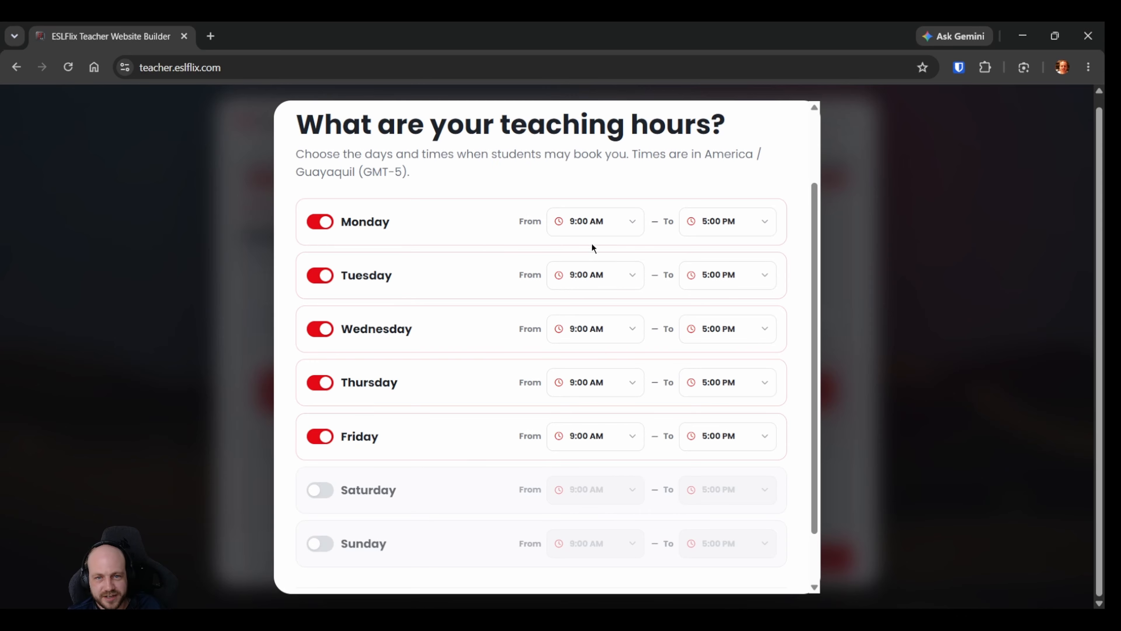
click(596, 234)
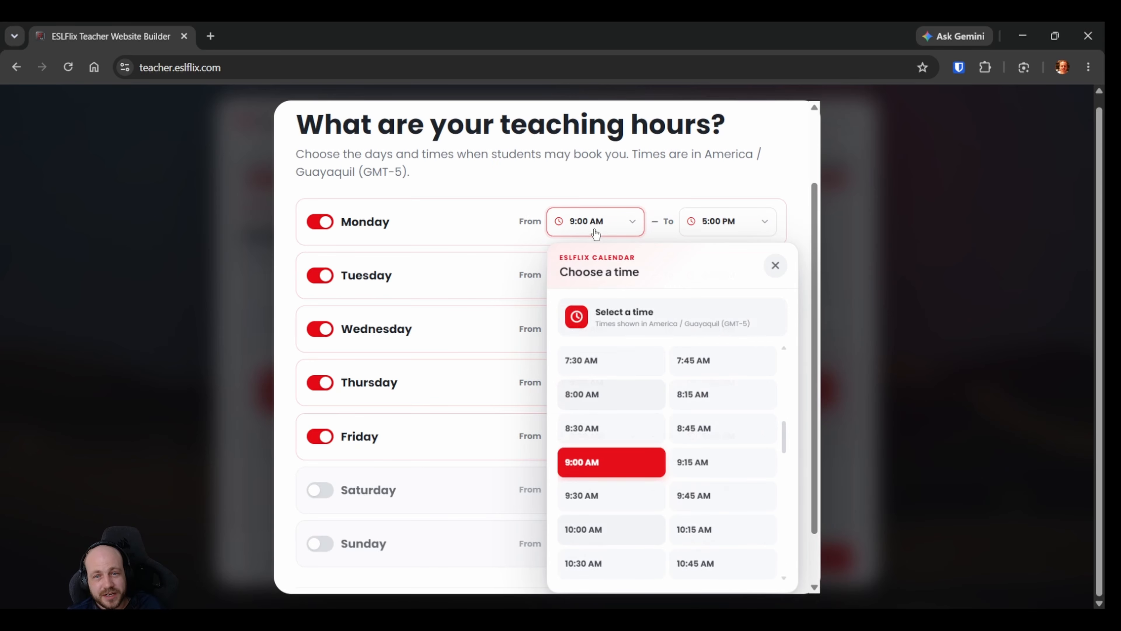
click(601, 400)
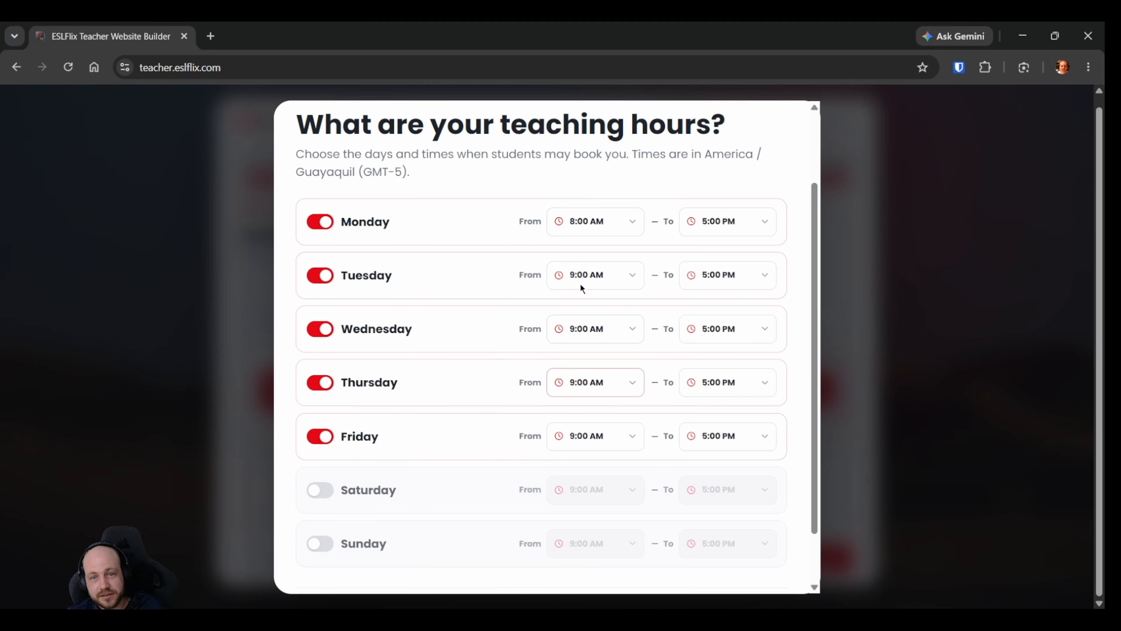
click(580, 285)
click(616, 247)
click(593, 325)
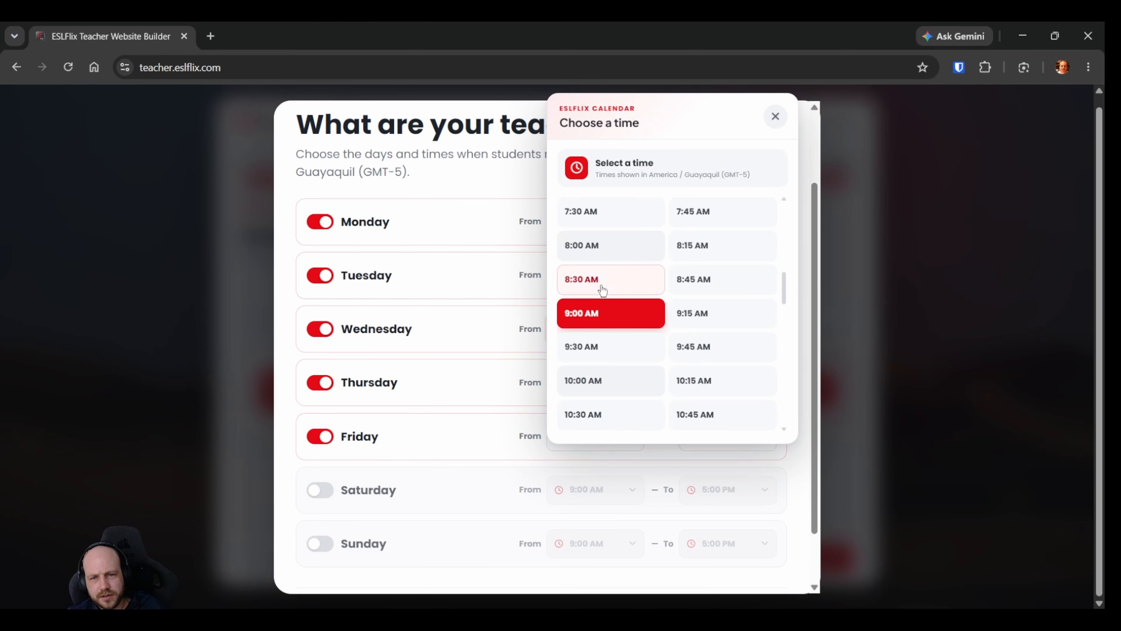
click(600, 246)
click(580, 383)
click(587, 245)
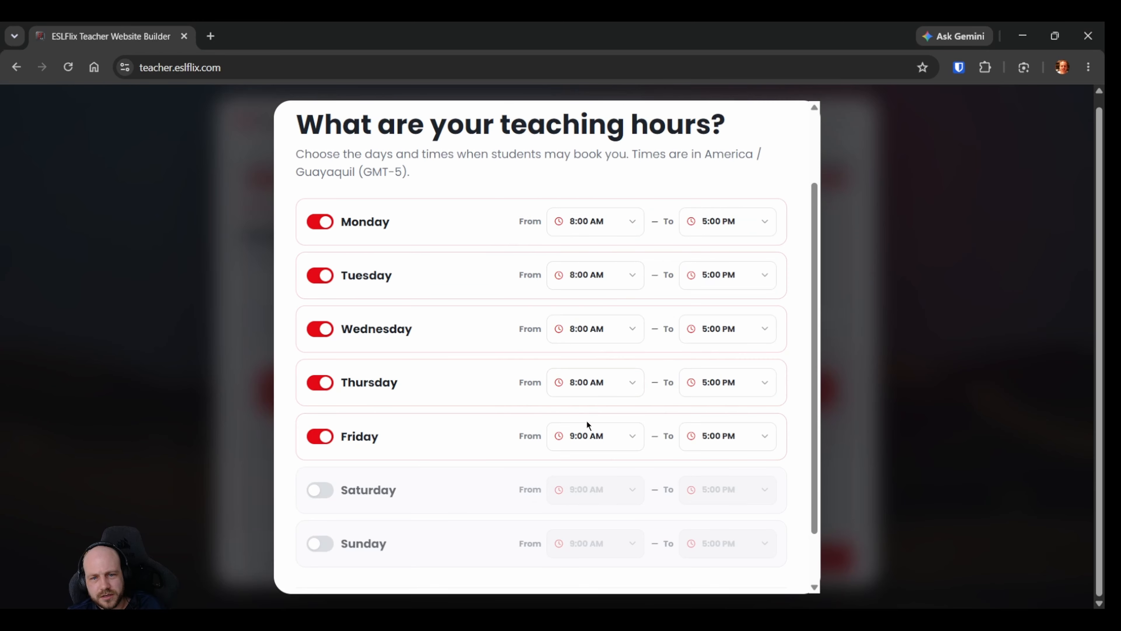
click(587, 431)
click(592, 247)
Set Friday's teaching end time to 2:00 PM.
click(727, 444)
scroll(733, 362, up, 5)
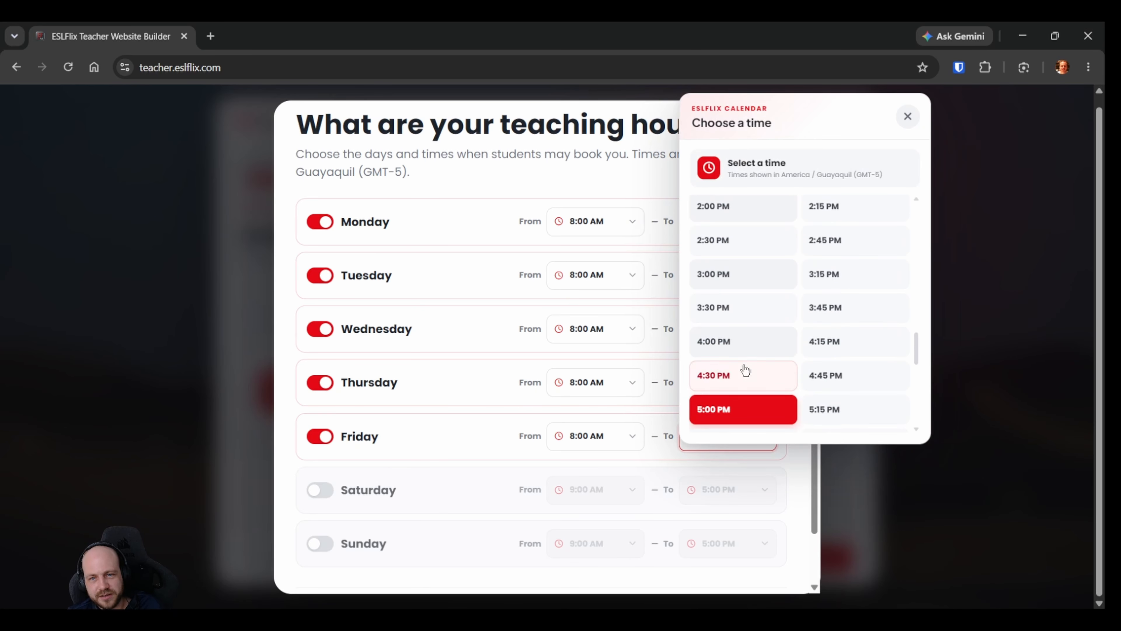
scroll(710, 324, up, 1)
click(720, 304)
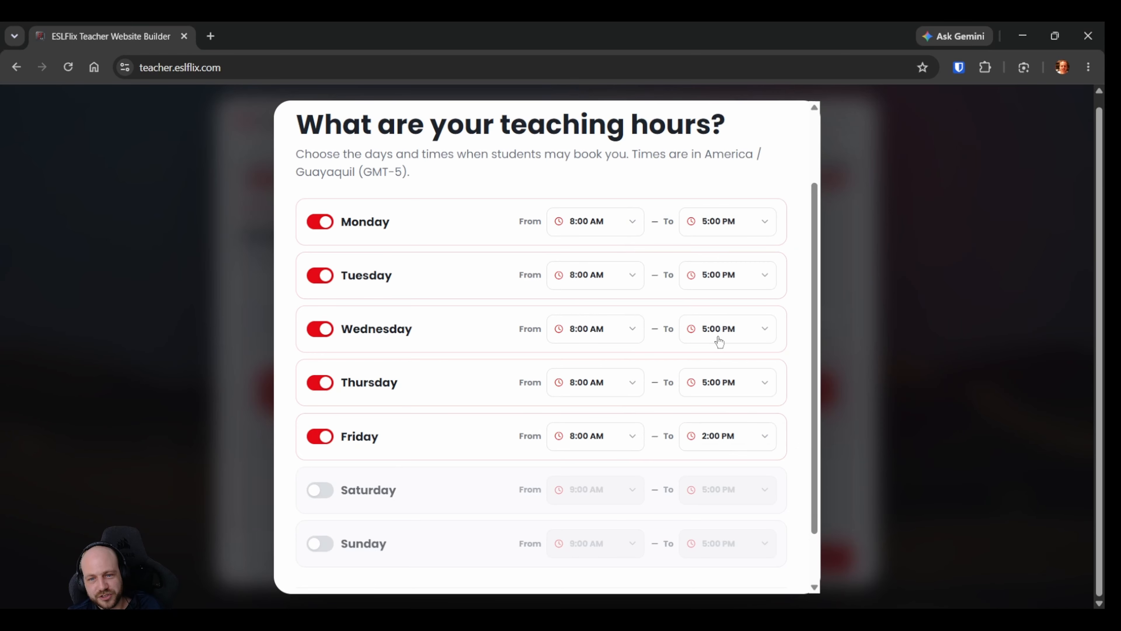
Set Friday's teaching end time to 1:00 PM.
click(744, 437)
scroll(739, 331, up, 3)
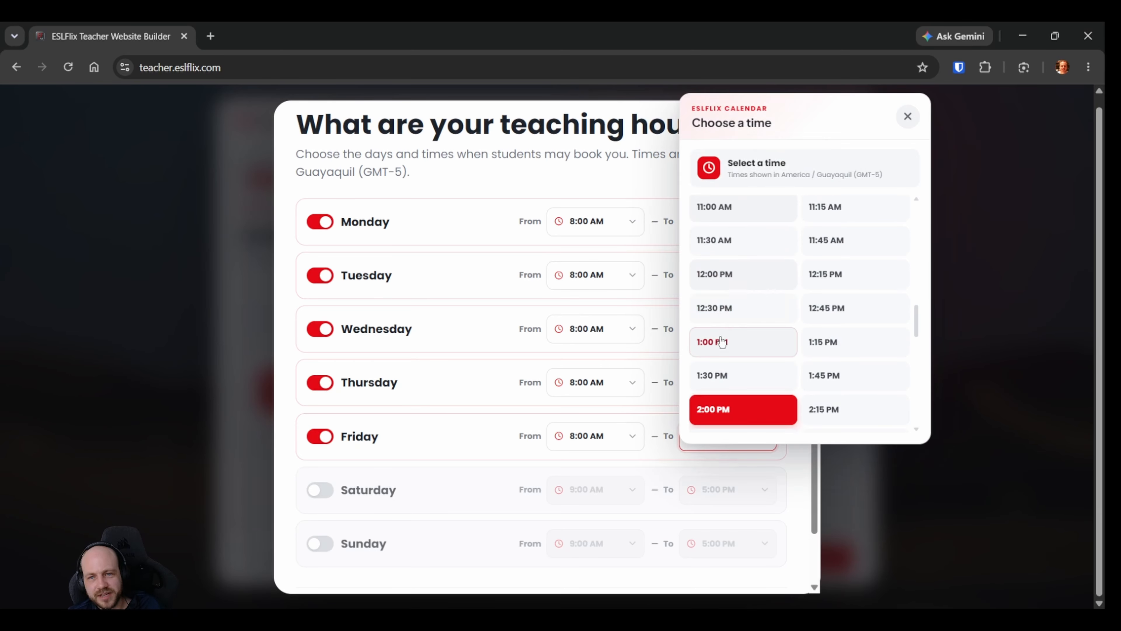
click(735, 342)
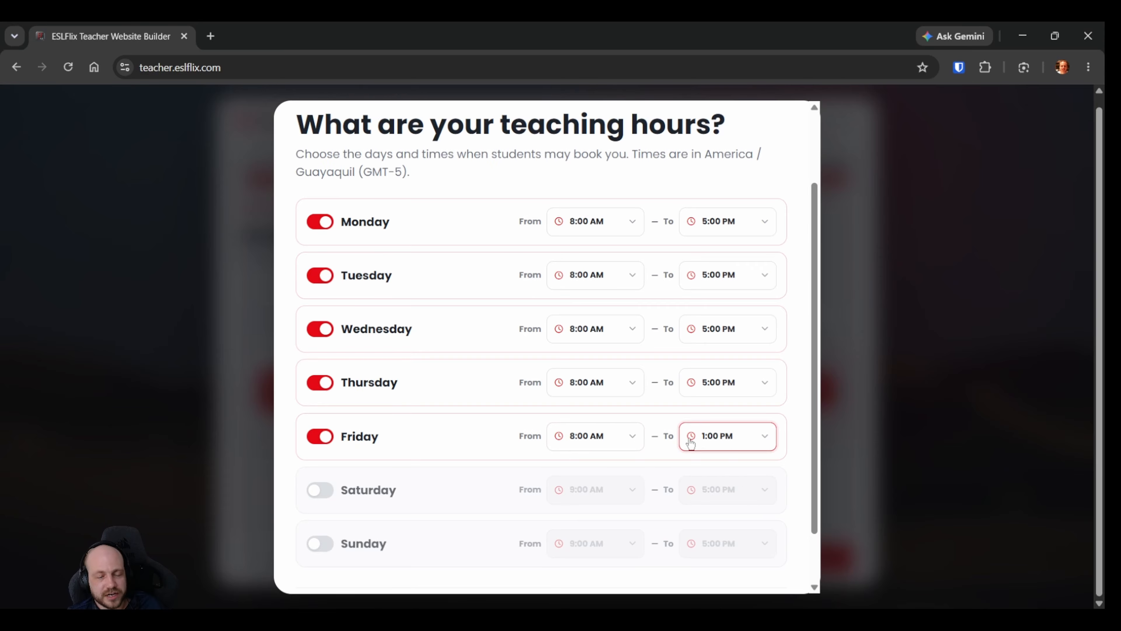
scroll(375, 455, down, 2)
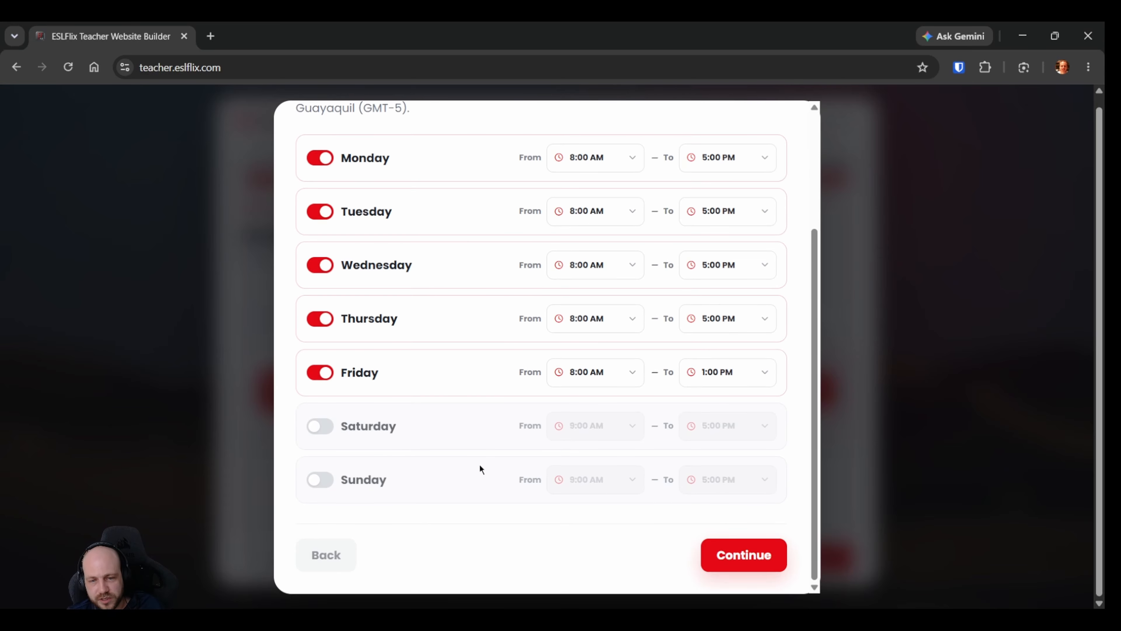
scroll(508, 436, up, 3)
scroll(531, 399, down, 2)
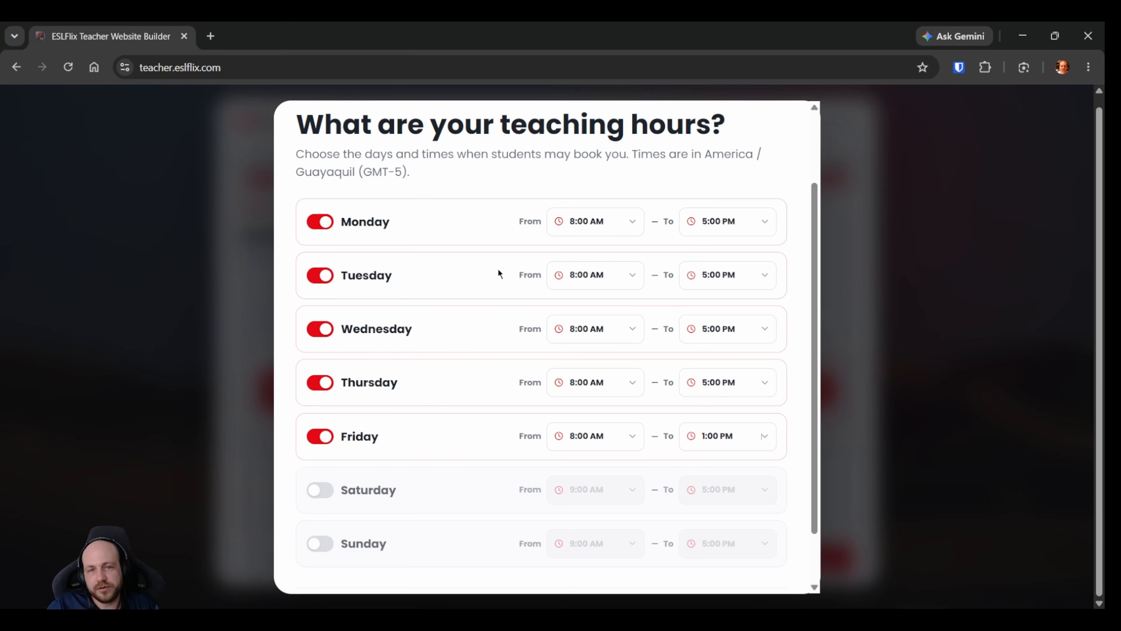
Confirm the weekly teaching hours and accept lesson starts on the hour only.
scroll(518, 362, down, 2)
click(754, 554)
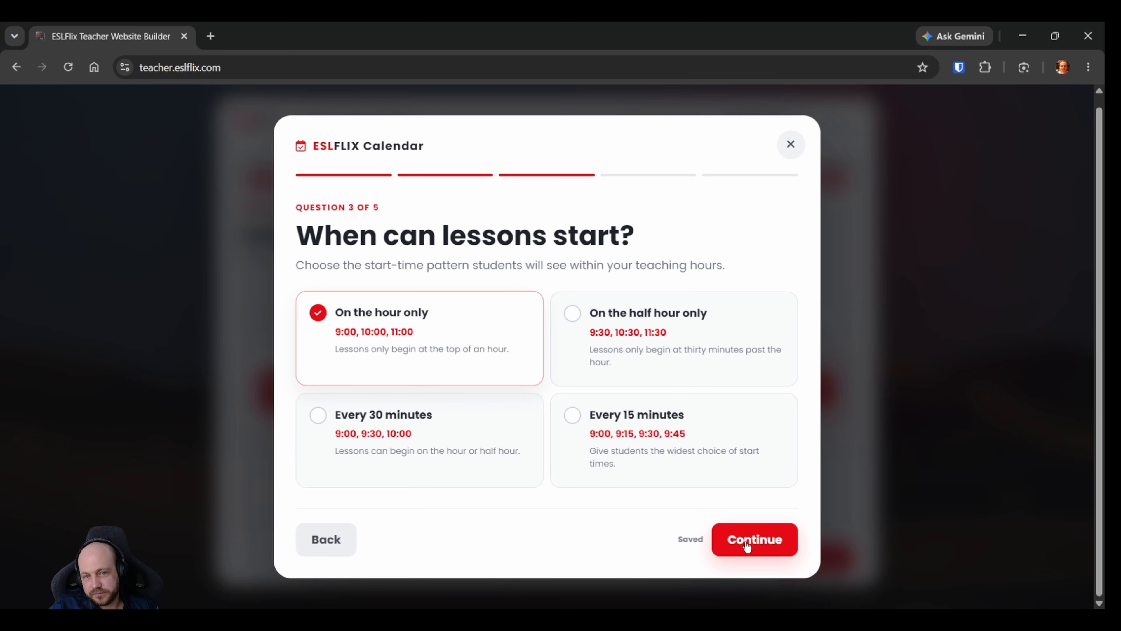
click(766, 540)
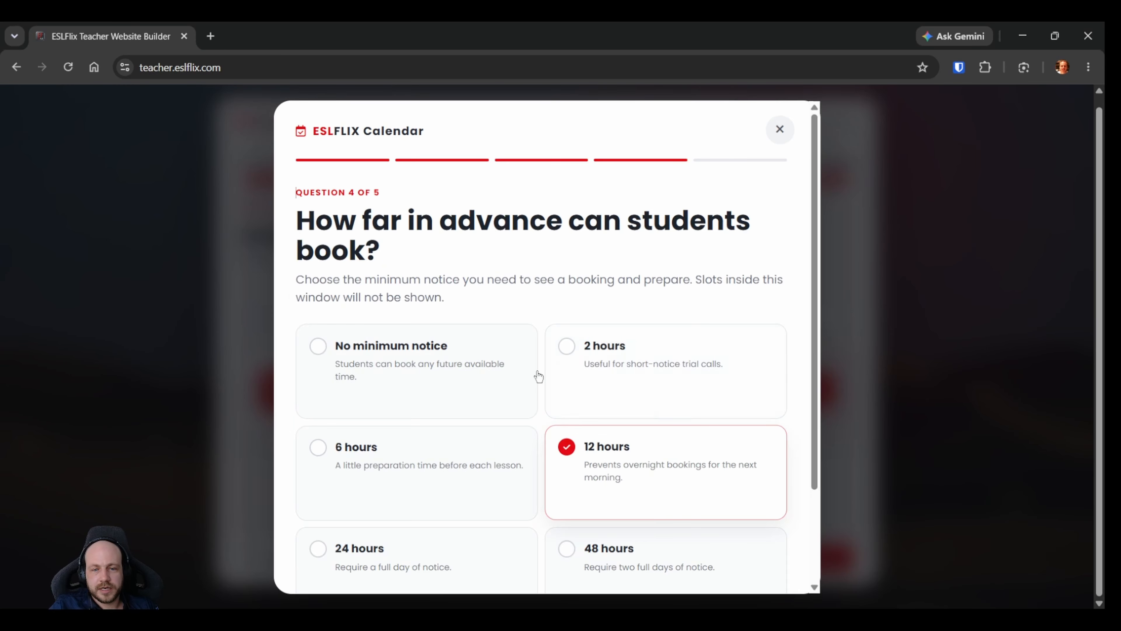
Try no minimum notice and 48 hours, settle on 12 hours for the minimum booking notice, and continue to the class types.
scroll(544, 236, down, 2)
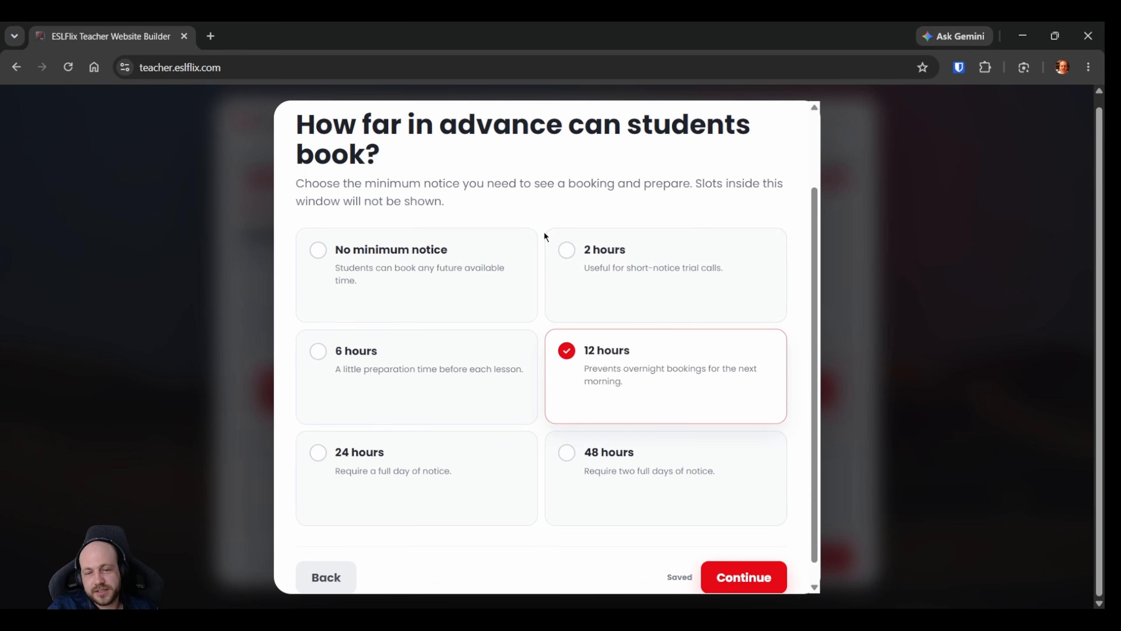
click(323, 260)
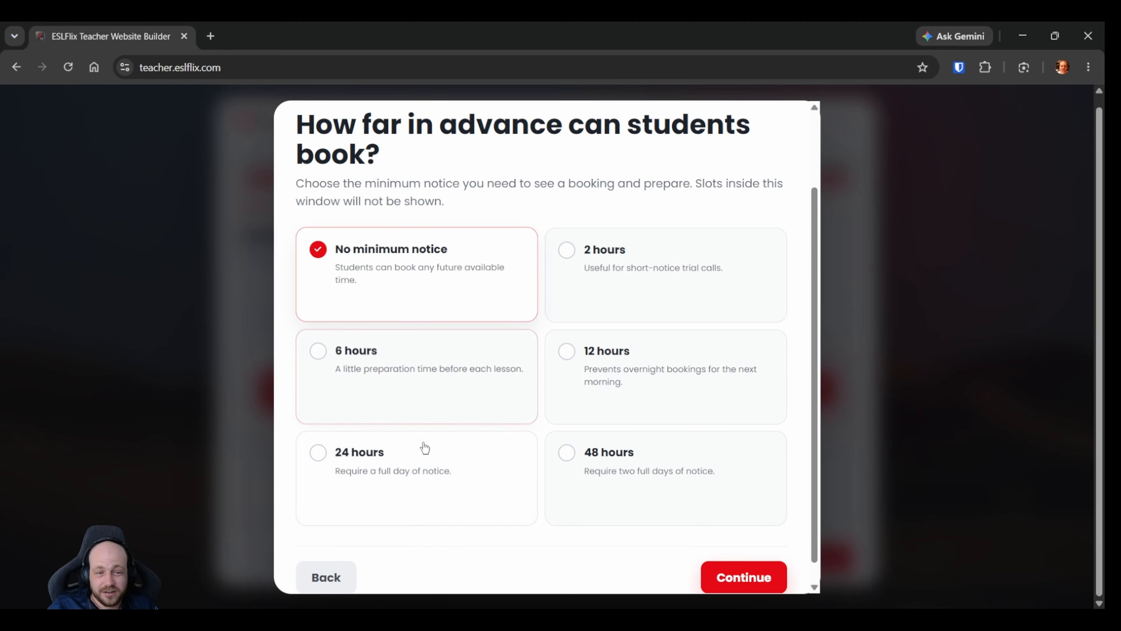
click(568, 461)
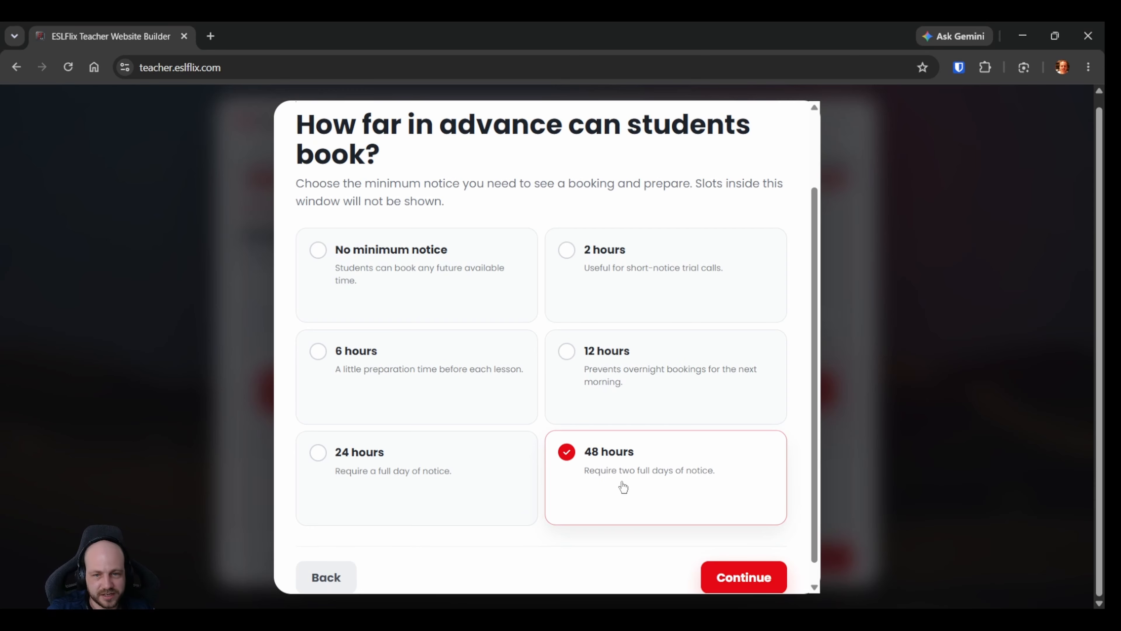
click(671, 372)
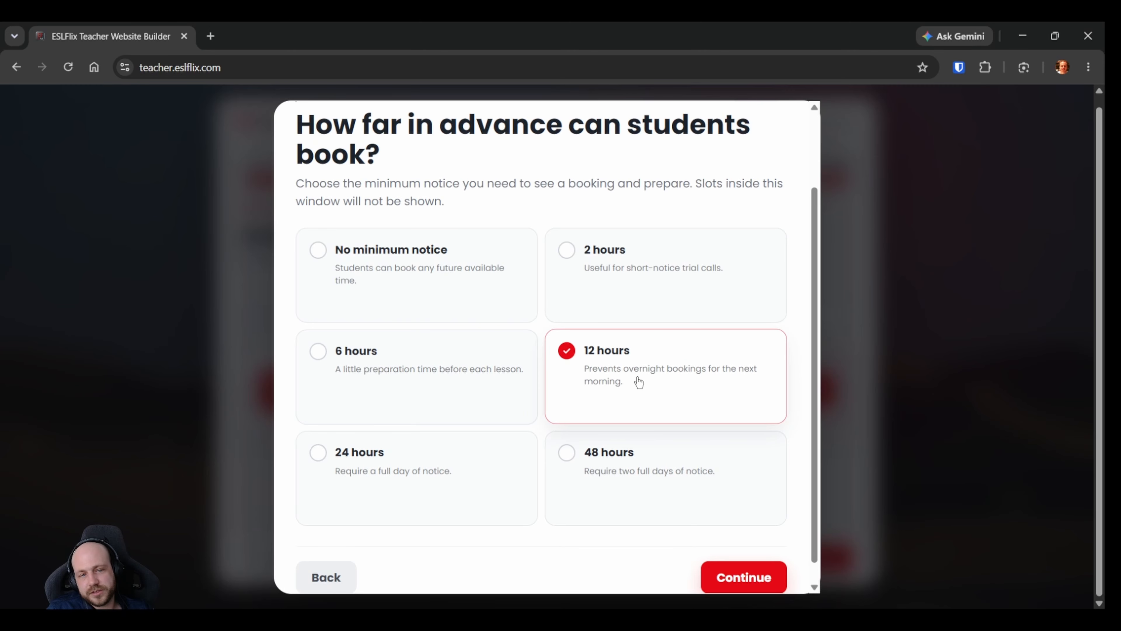
scroll(446, 264, down, 1)
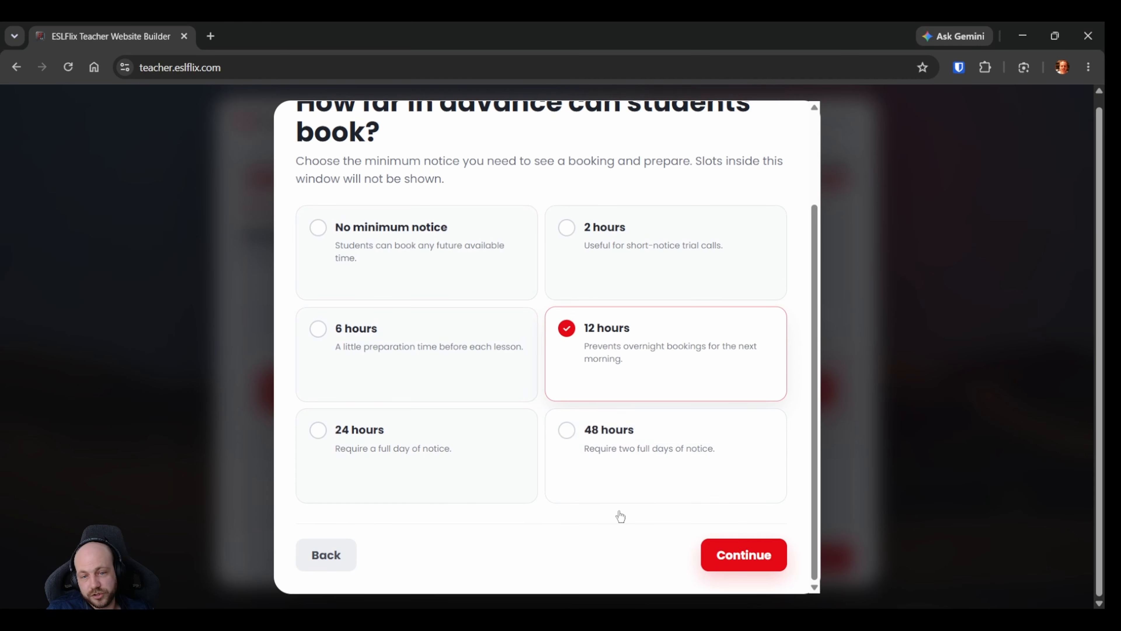
click(744, 566)
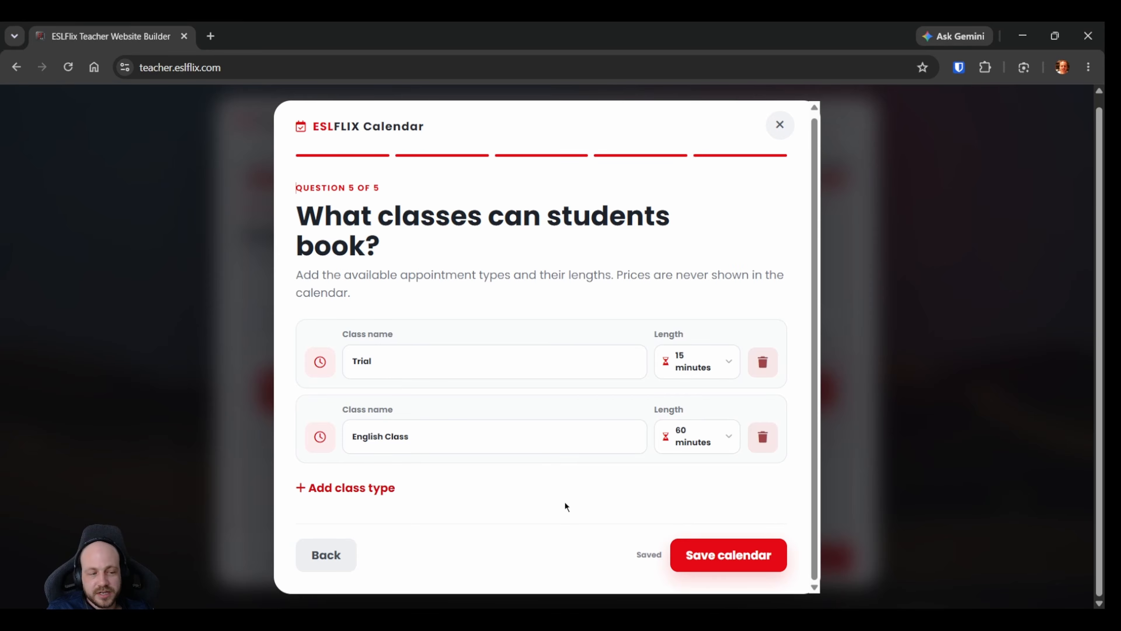
Try lengths of 45 and 75 minutes for the English Class and set it back to 60 minutes.
click(698, 442)
click(693, 216)
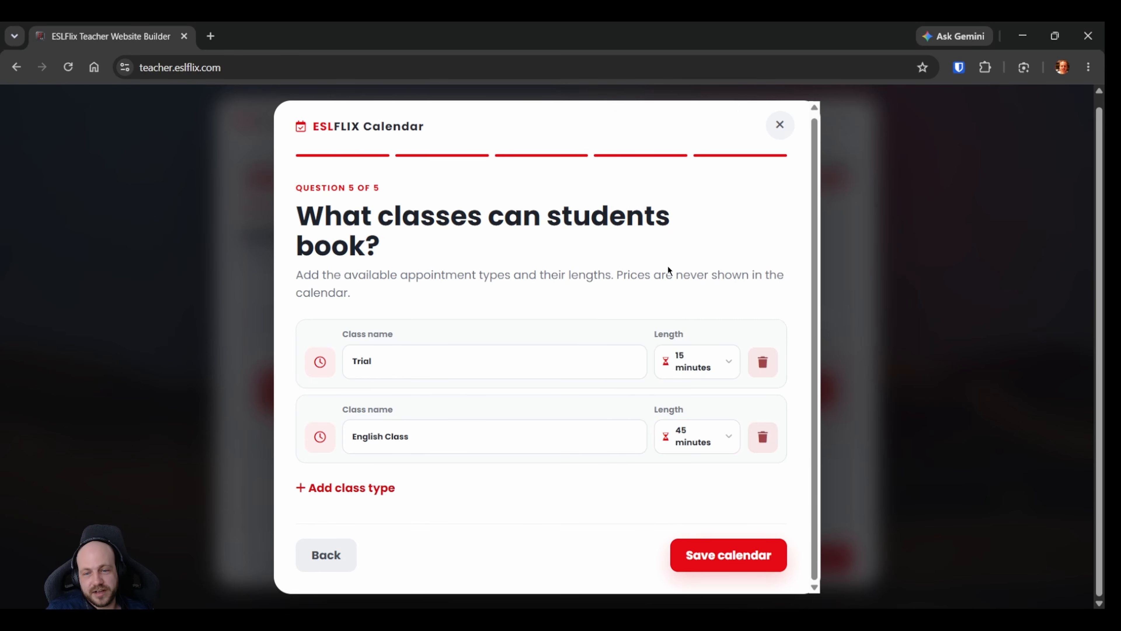
click(668, 439)
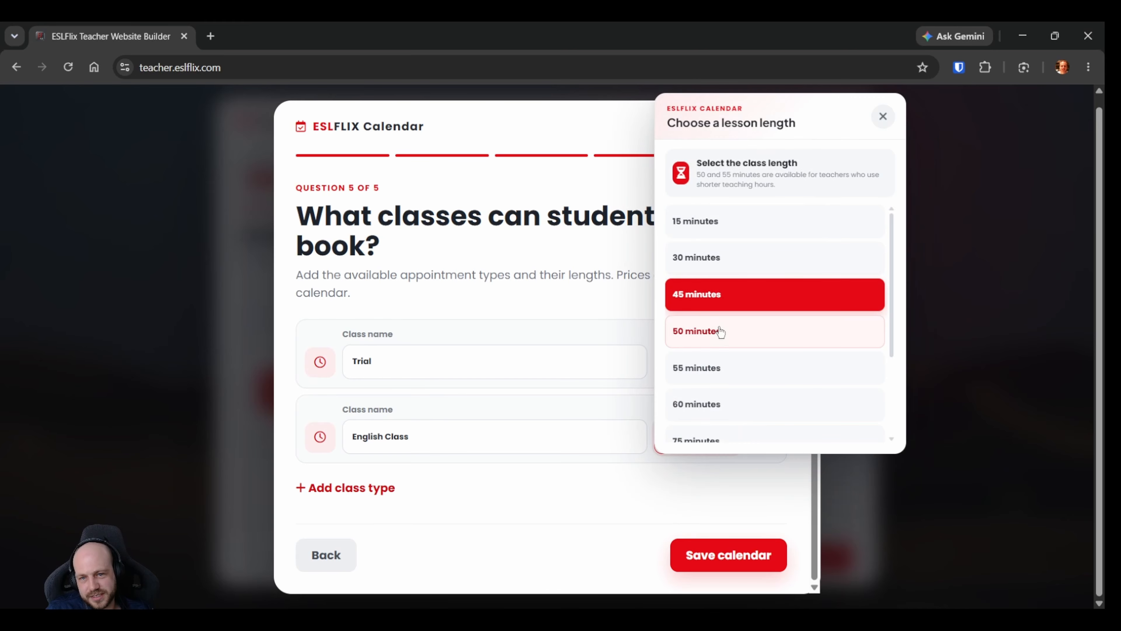
scroll(719, 371, down, 2)
click(724, 363)
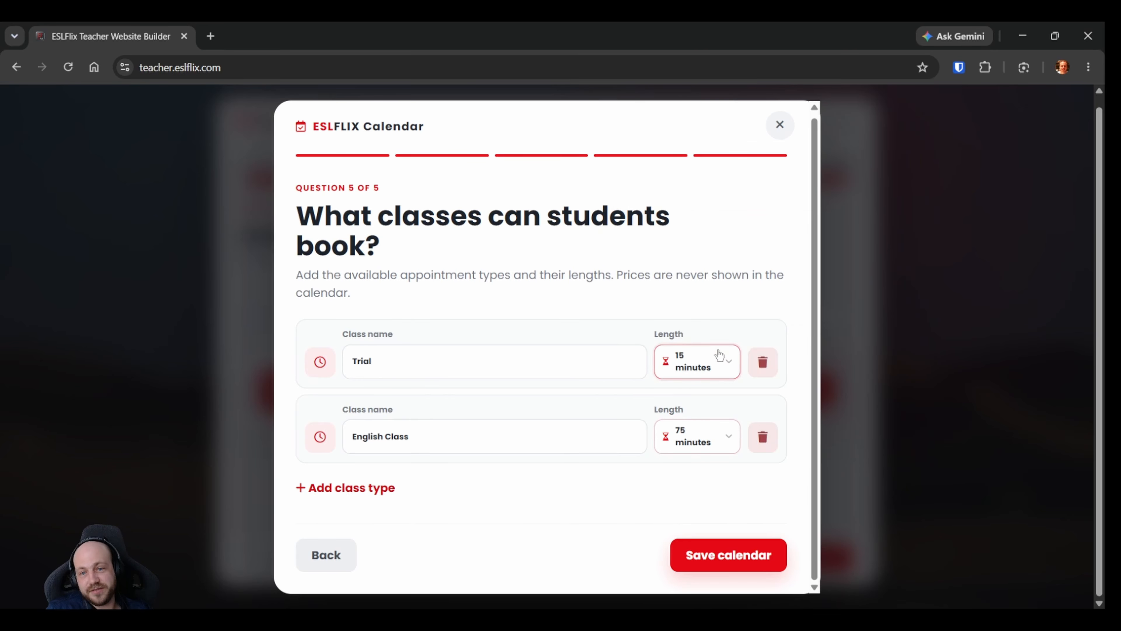
click(708, 434)
click(706, 287)
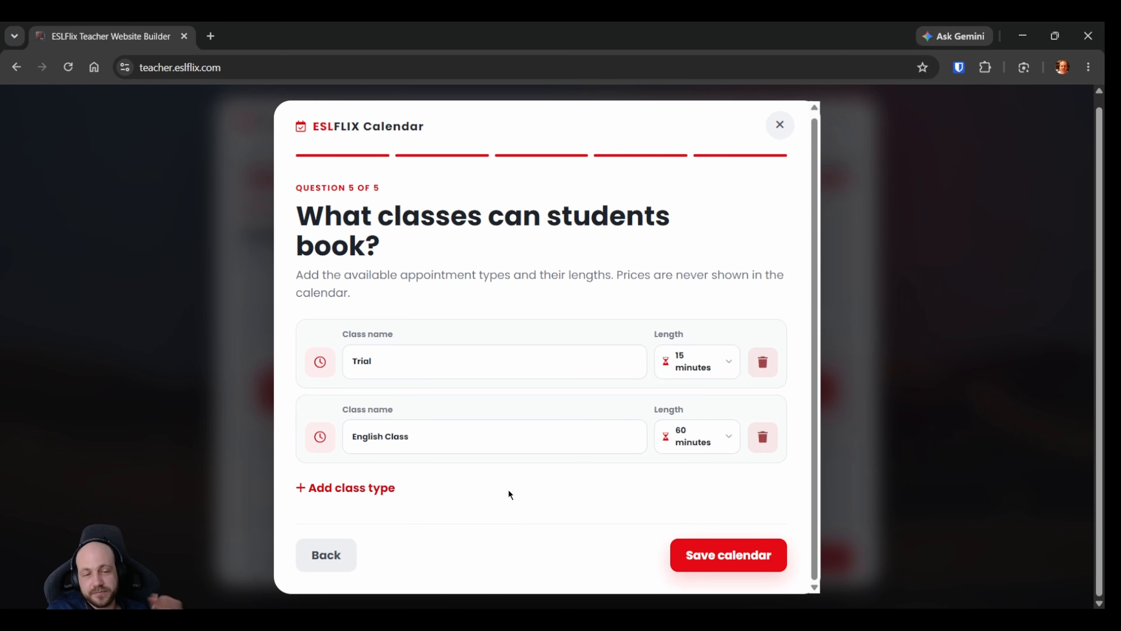
click(517, 375)
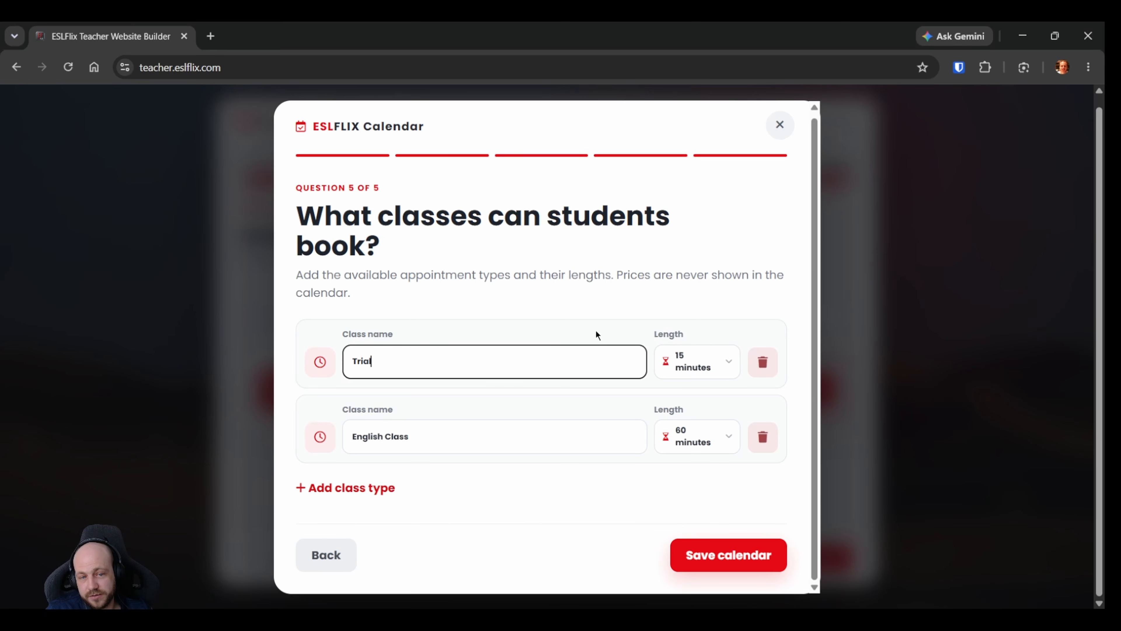
click(498, 444)
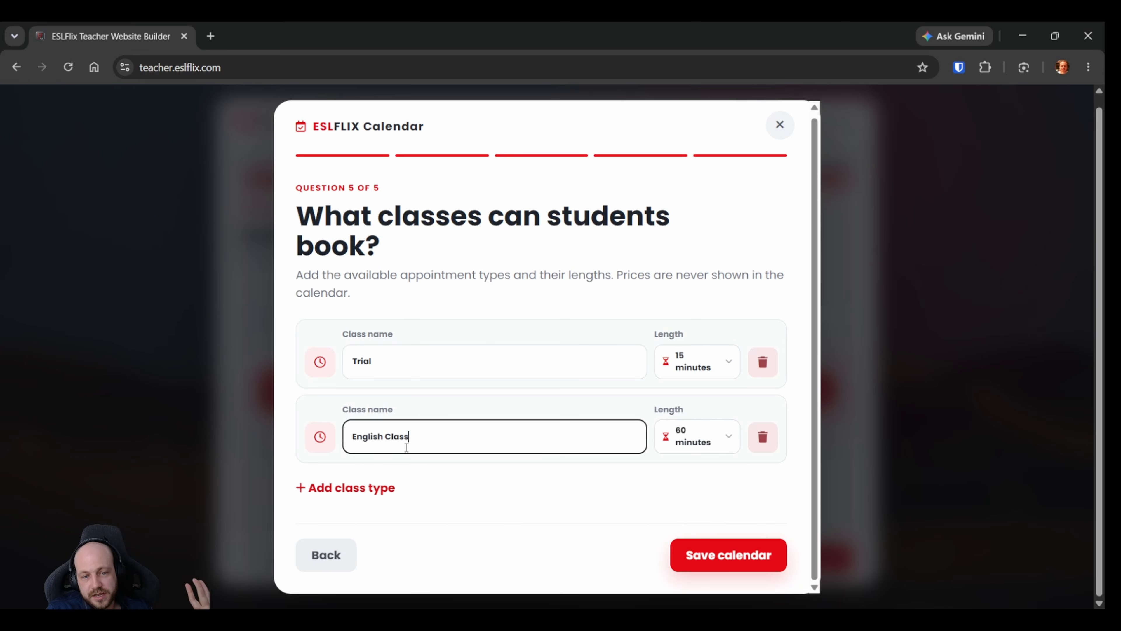
triple_click(372, 434)
click(427, 432)
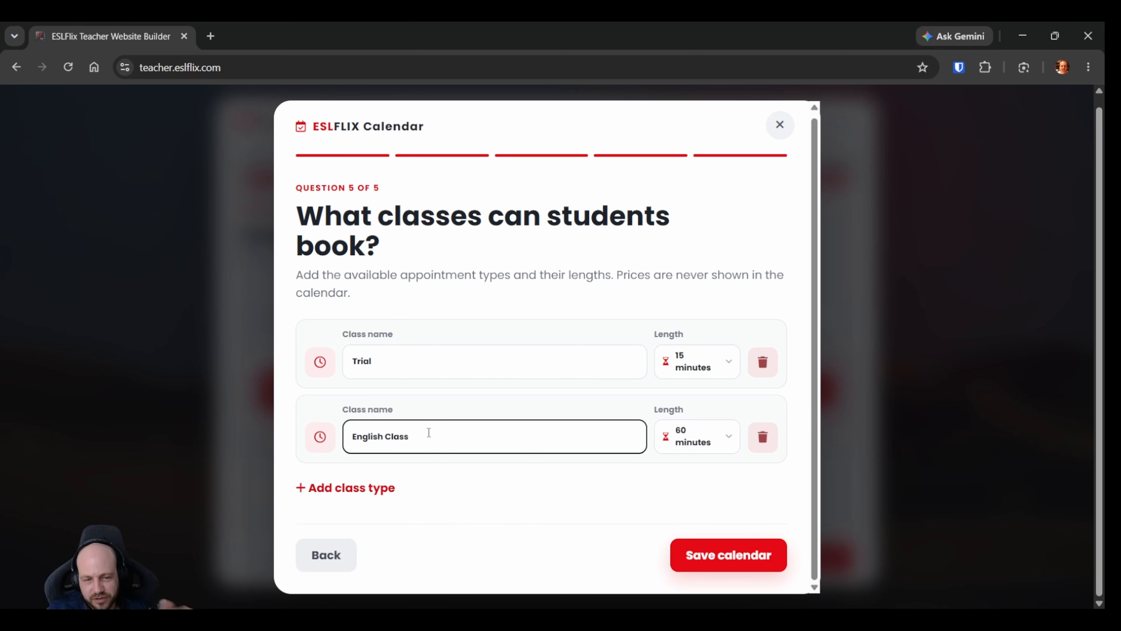
Try adding a class type named IELTS Class with a 50-minute length, and delete it.
click(375, 488)
scroll(475, 419, down, 2)
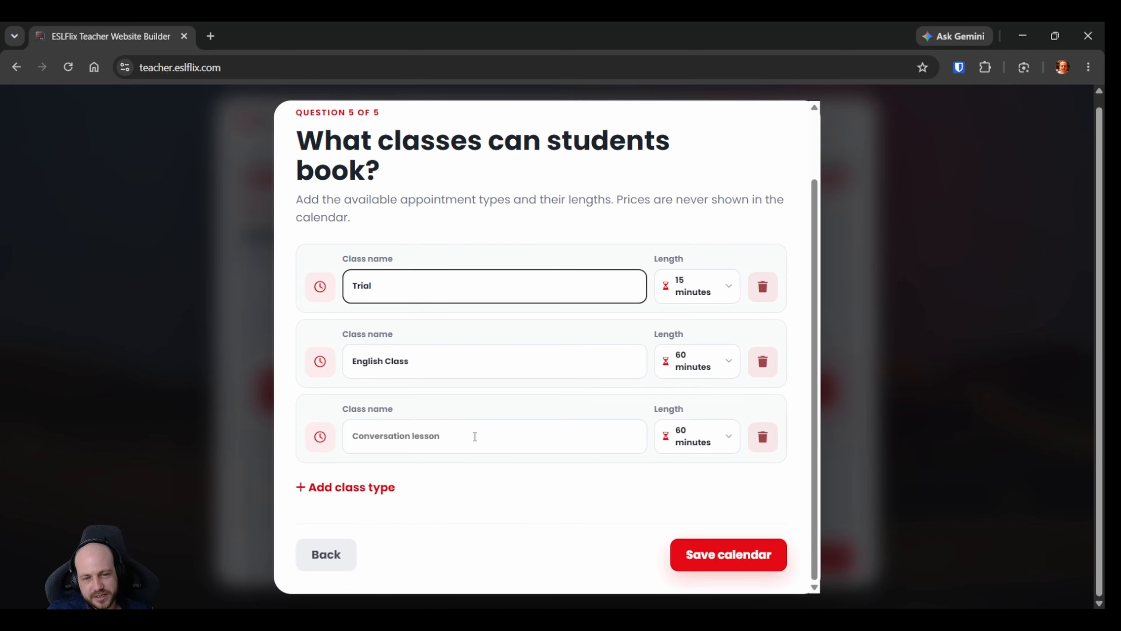
click(475, 436)
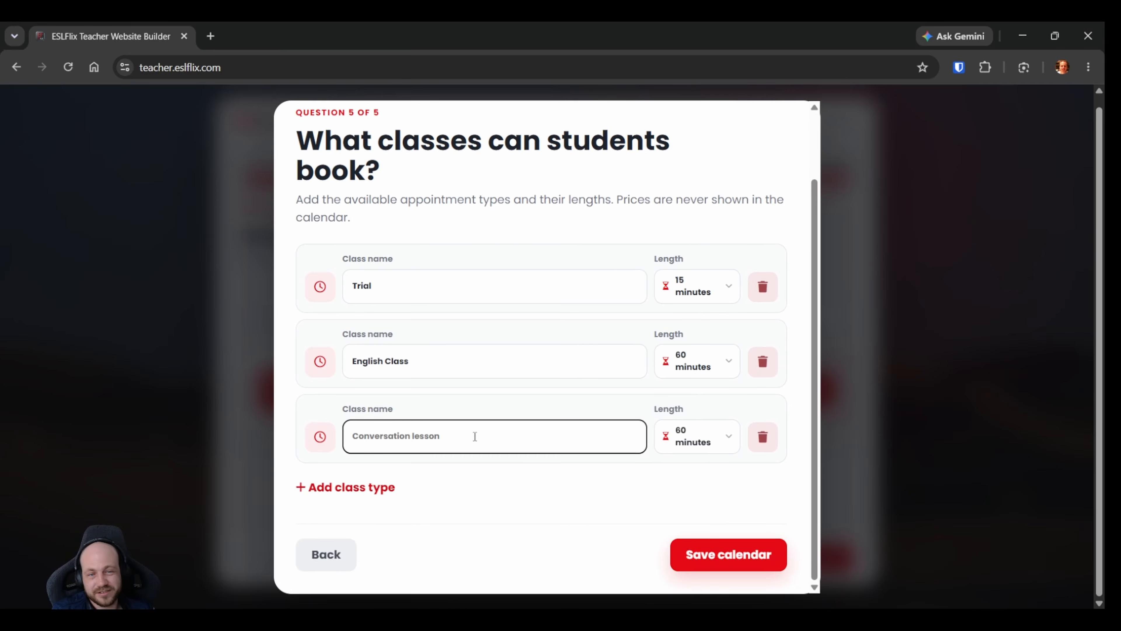
text(IELTS)
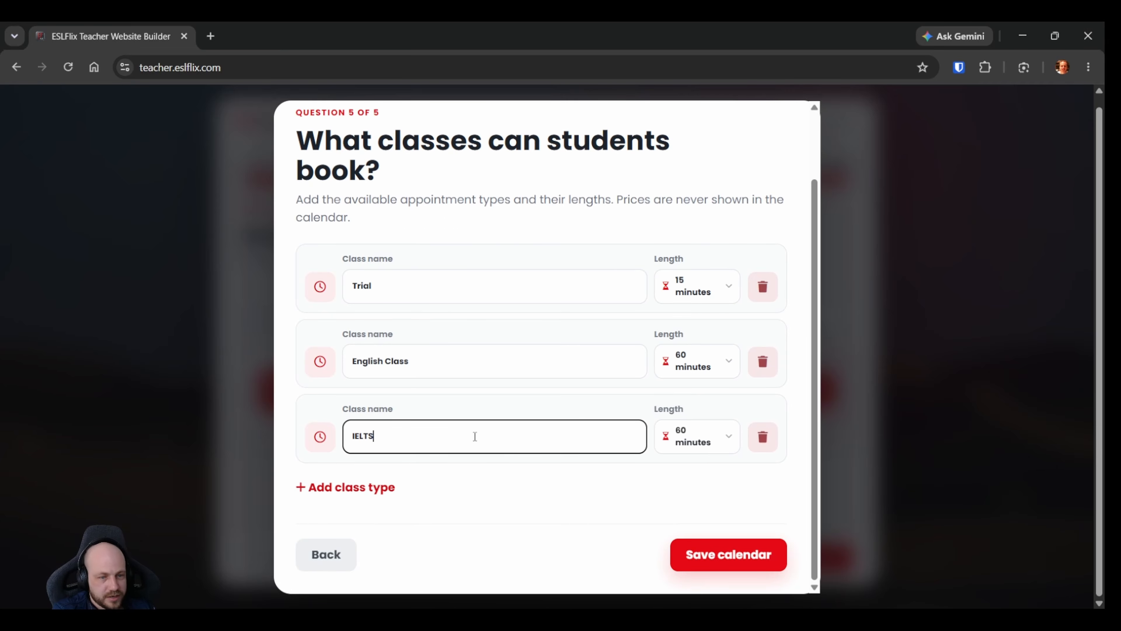
text( Class)
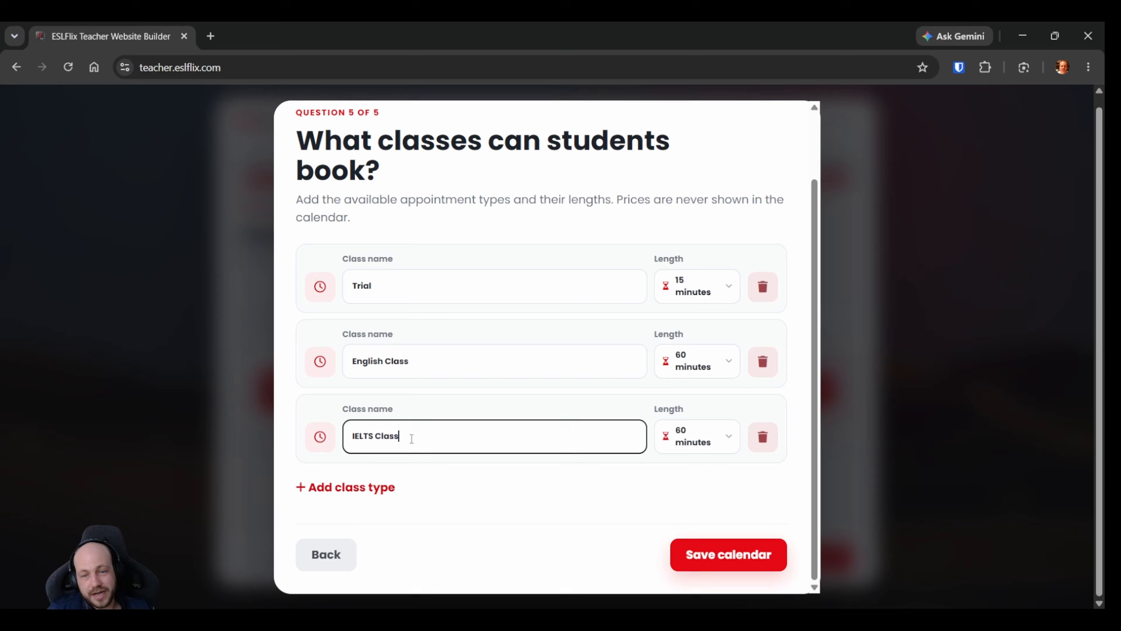
click(687, 439)
click(712, 264)
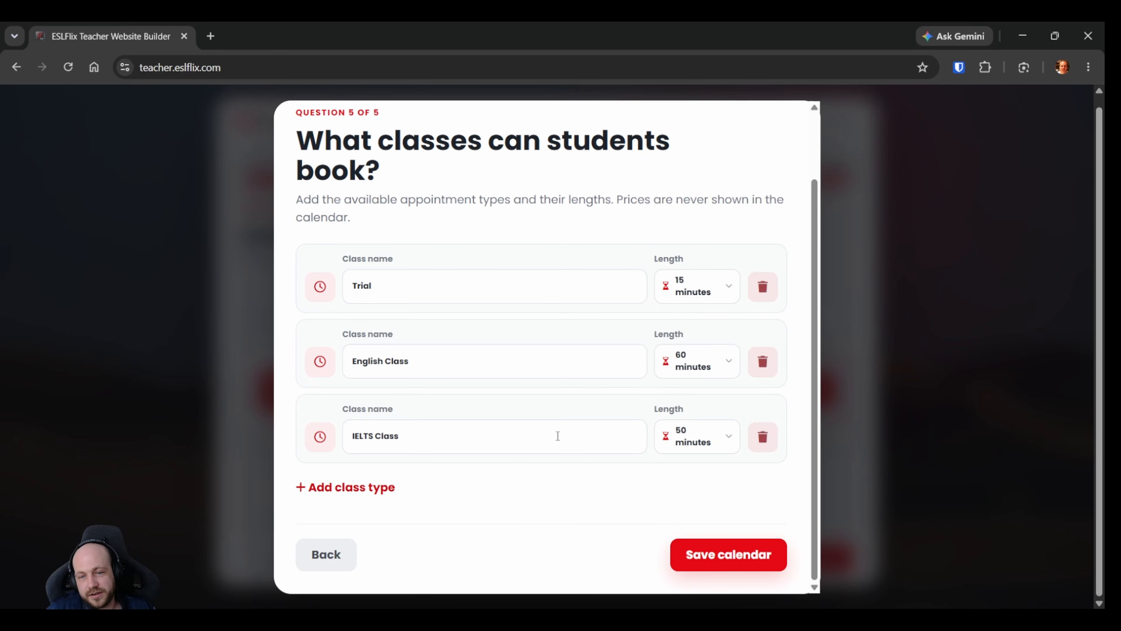
click(764, 444)
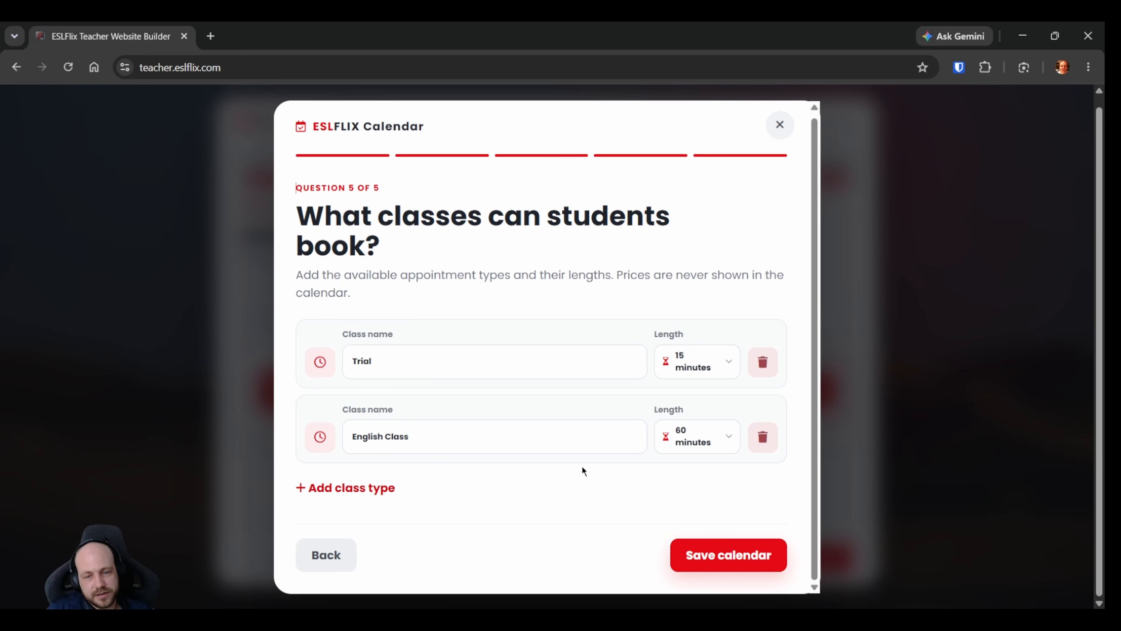
Save the booking calendar with its Trial and English Class types and proceed to the Background step.
click(710, 565)
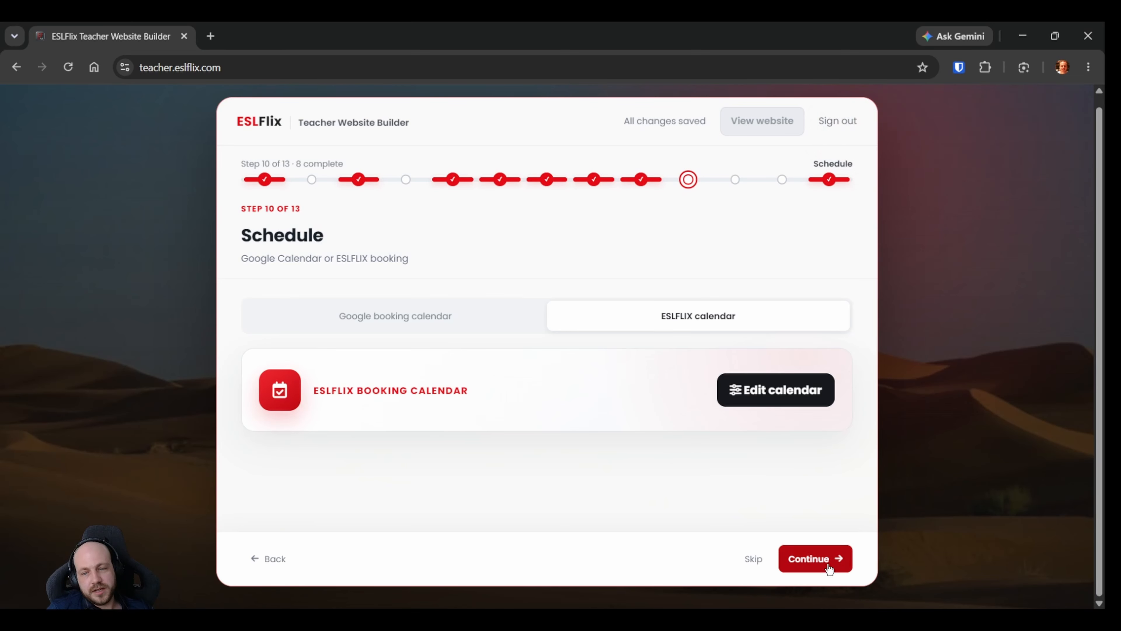
click(820, 568)
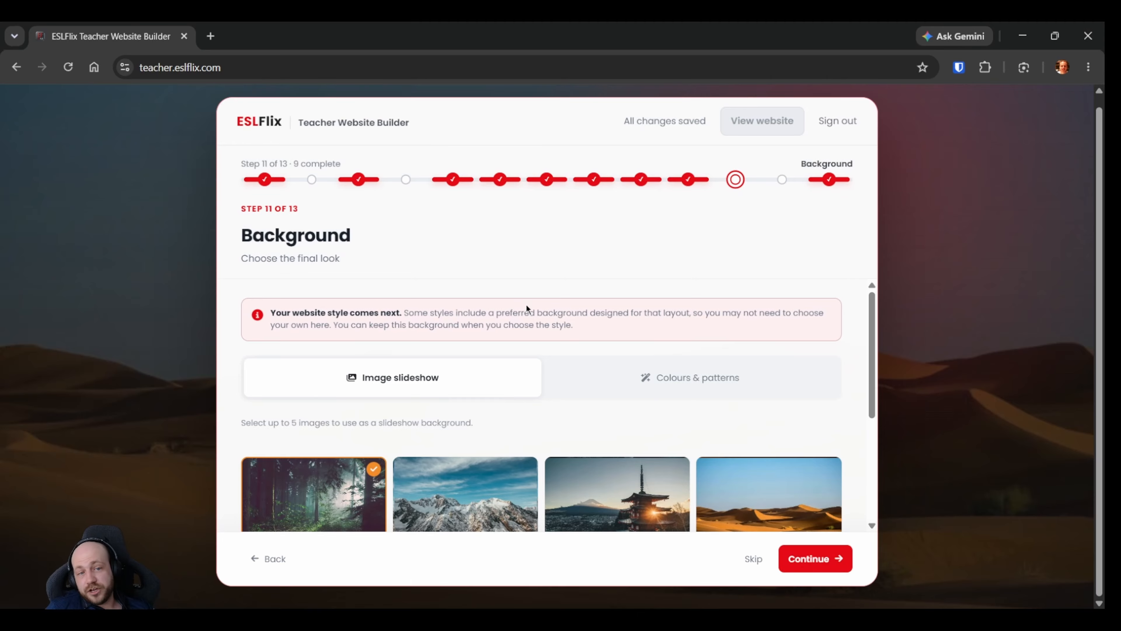
Add the snowy mountain, pagoda, desert and turquoise lake images to the background slideshow.
scroll(528, 305, down, 4)
scroll(591, 411, up, 2)
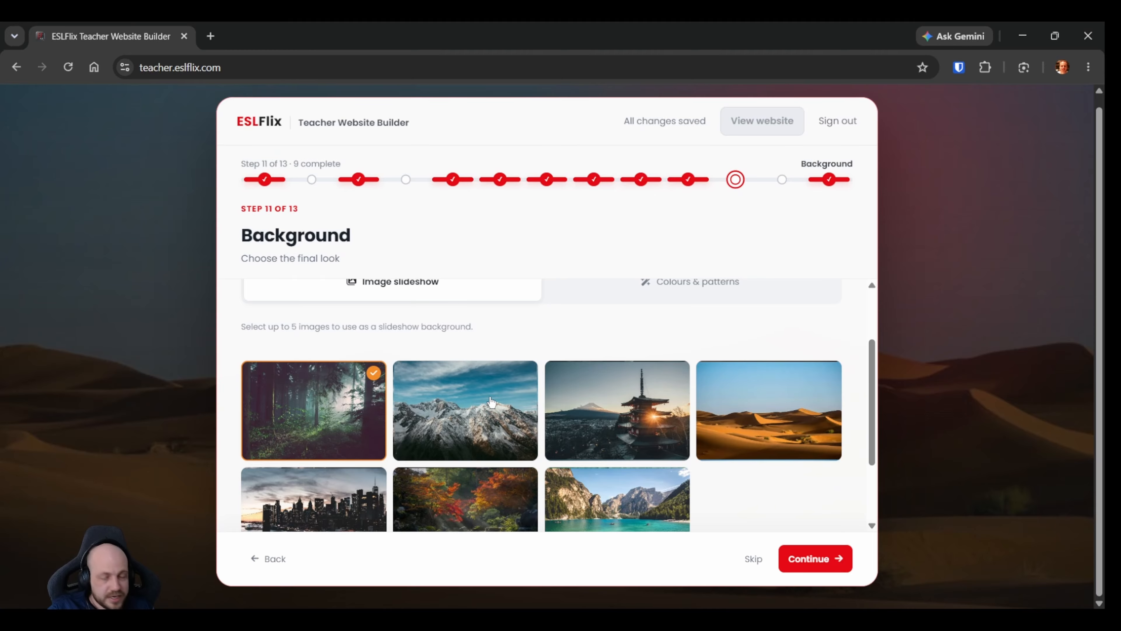
scroll(495, 327, down, 3)
scroll(506, 343, up, 3)
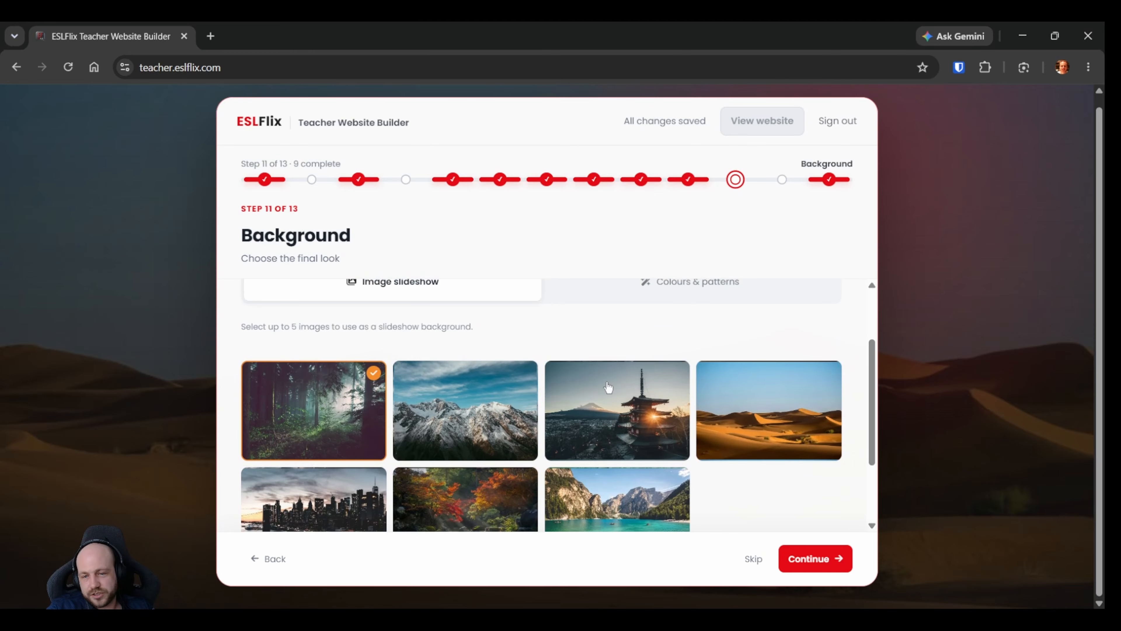
click(503, 432)
click(630, 433)
click(737, 432)
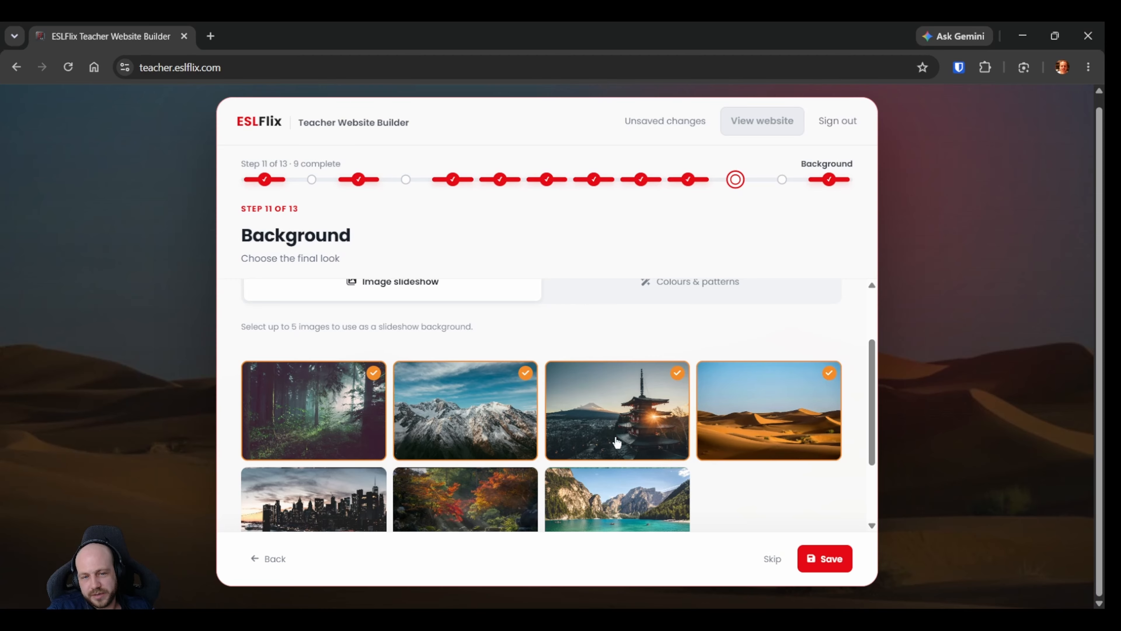
scroll(618, 441, down, 3)
click(611, 437)
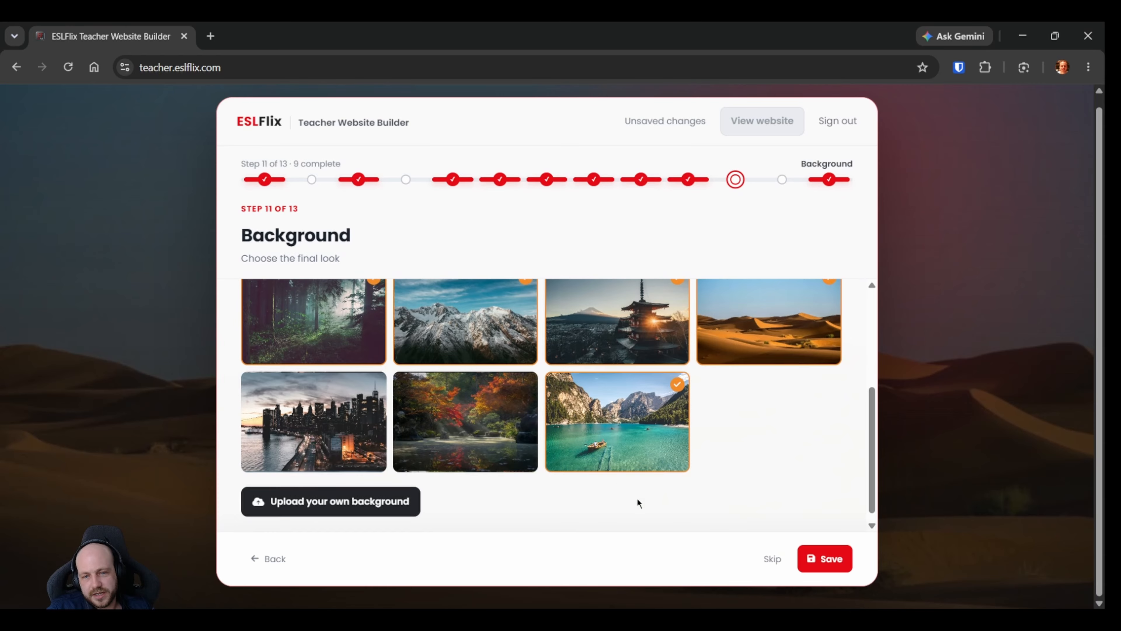
Remove the pagoda, snowy mountain and forest images from the background slideshow selection.
scroll(639, 503, up, 2)
click(612, 439)
click(478, 444)
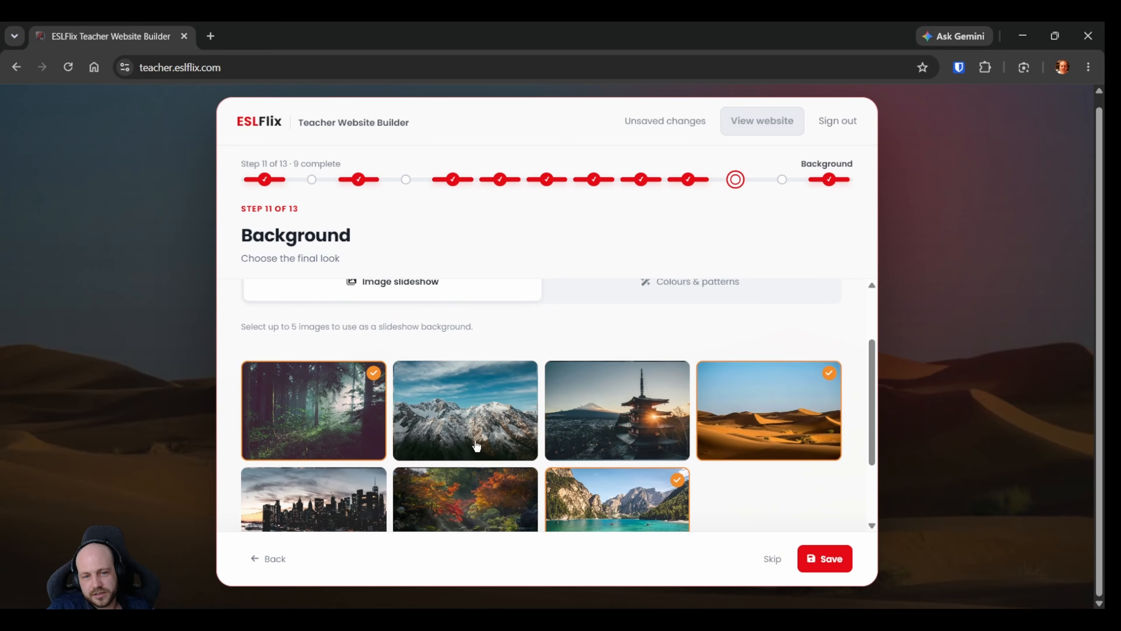
click(356, 443)
Examine the colour and pattern backgrounds, and return to the image slideshow choices and the option for uploading a custom background.
scroll(356, 443, down, 2)
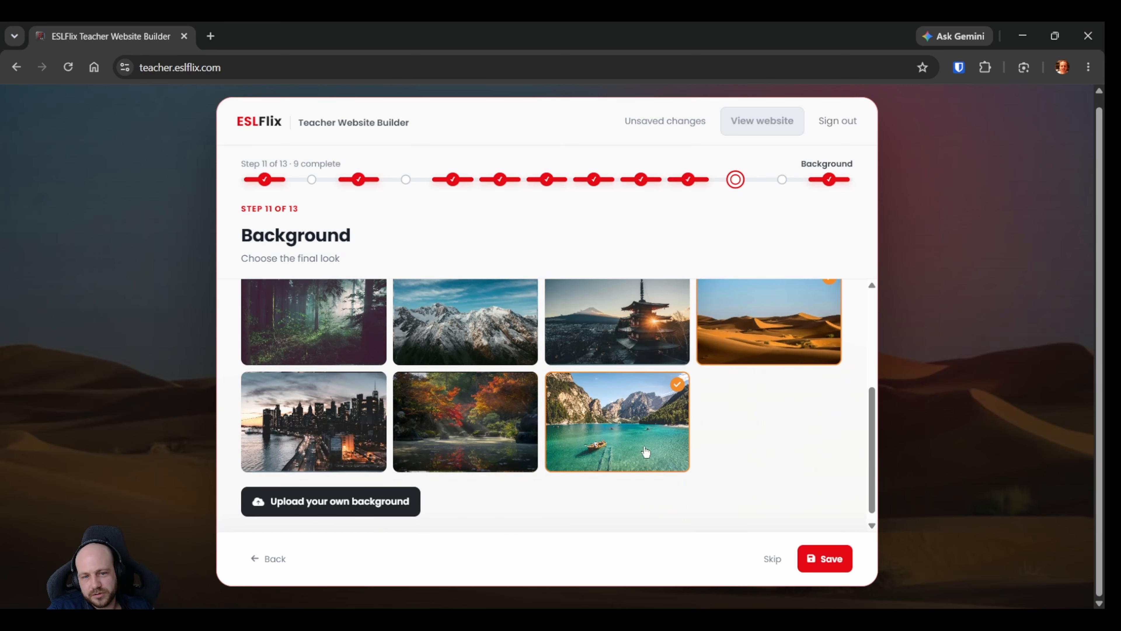
scroll(726, 488, up, 2)
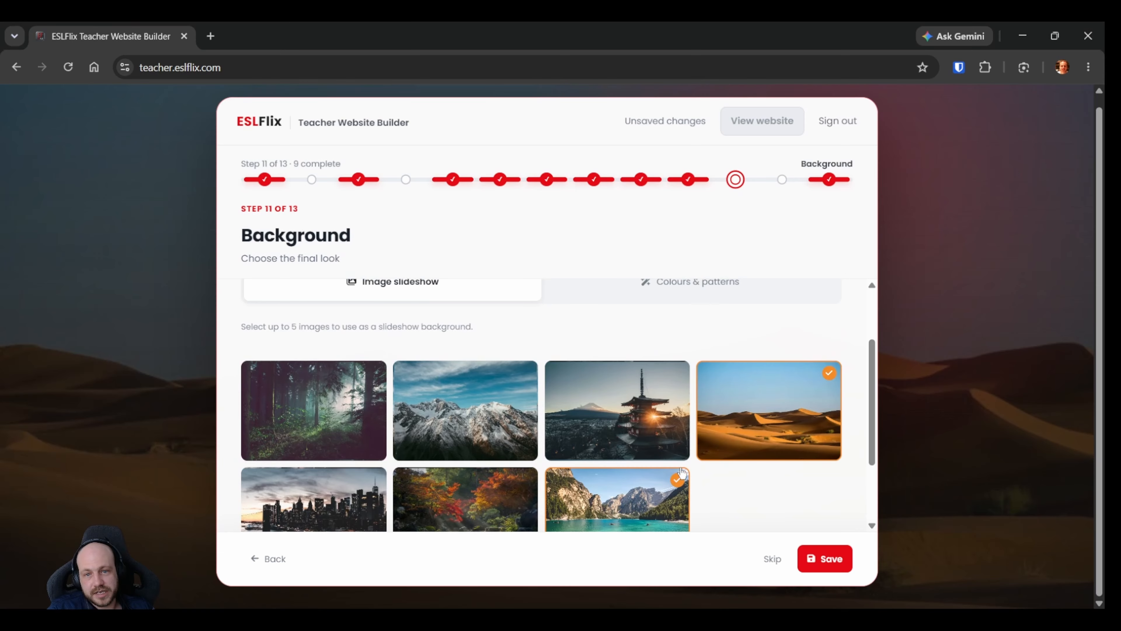
scroll(488, 462, up, 2)
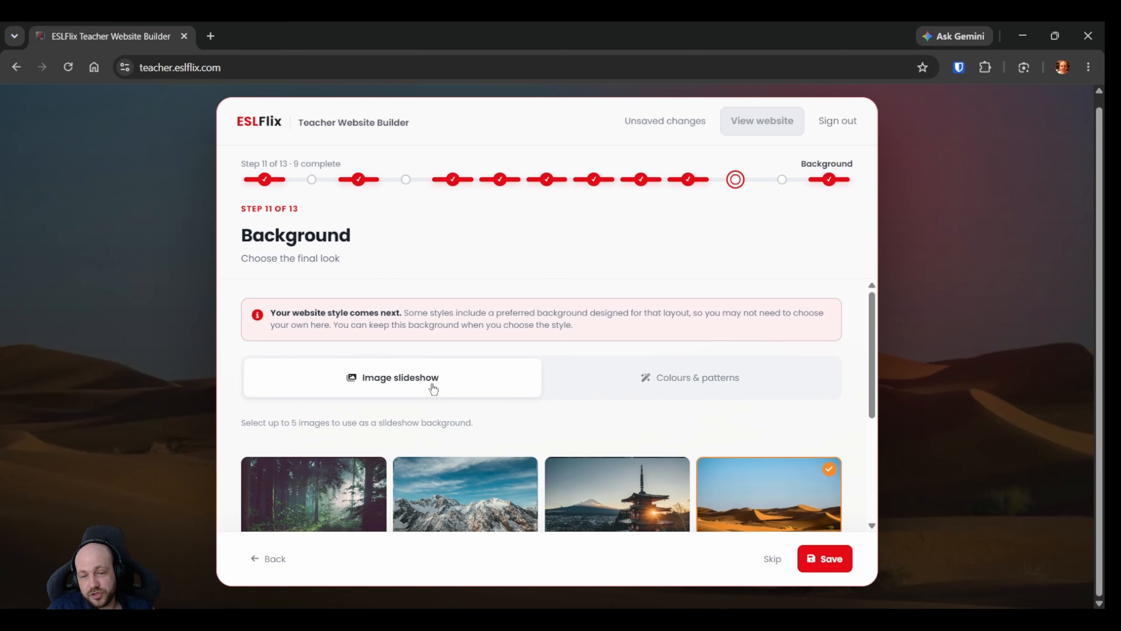
click(663, 388)
scroll(499, 455, down, 2)
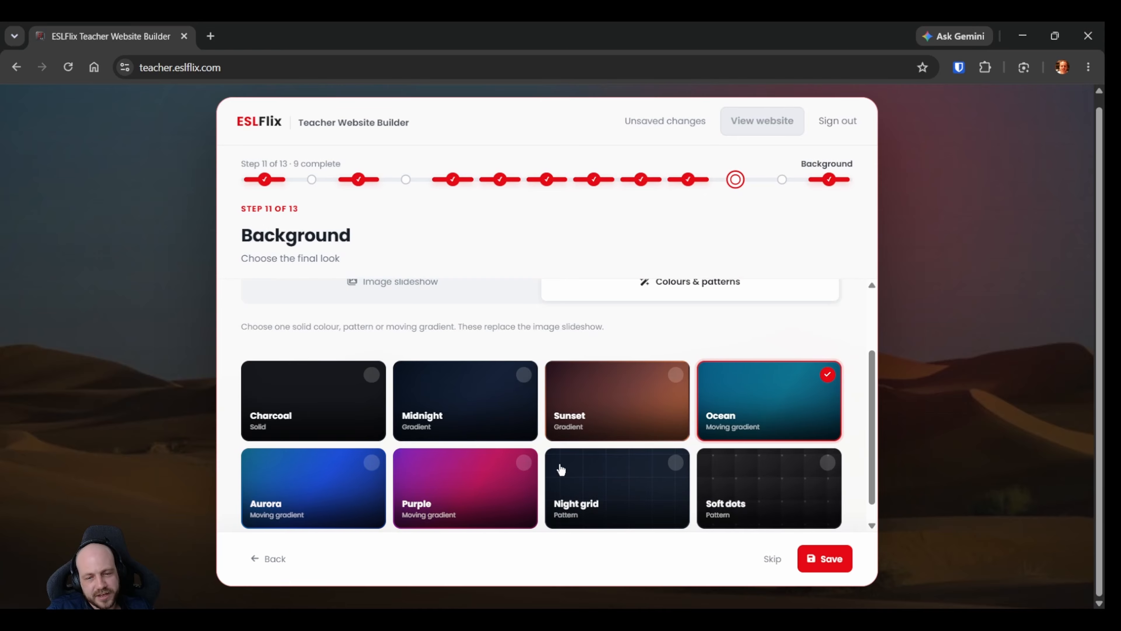
scroll(473, 380, up, 2)
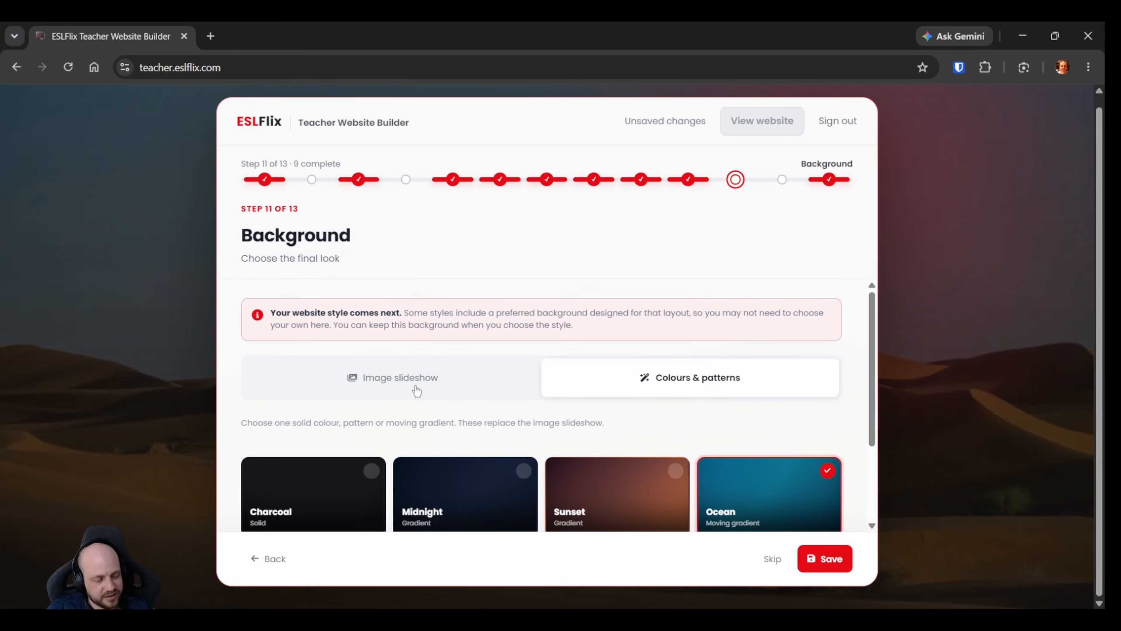
click(430, 390)
scroll(518, 402, down, 2)
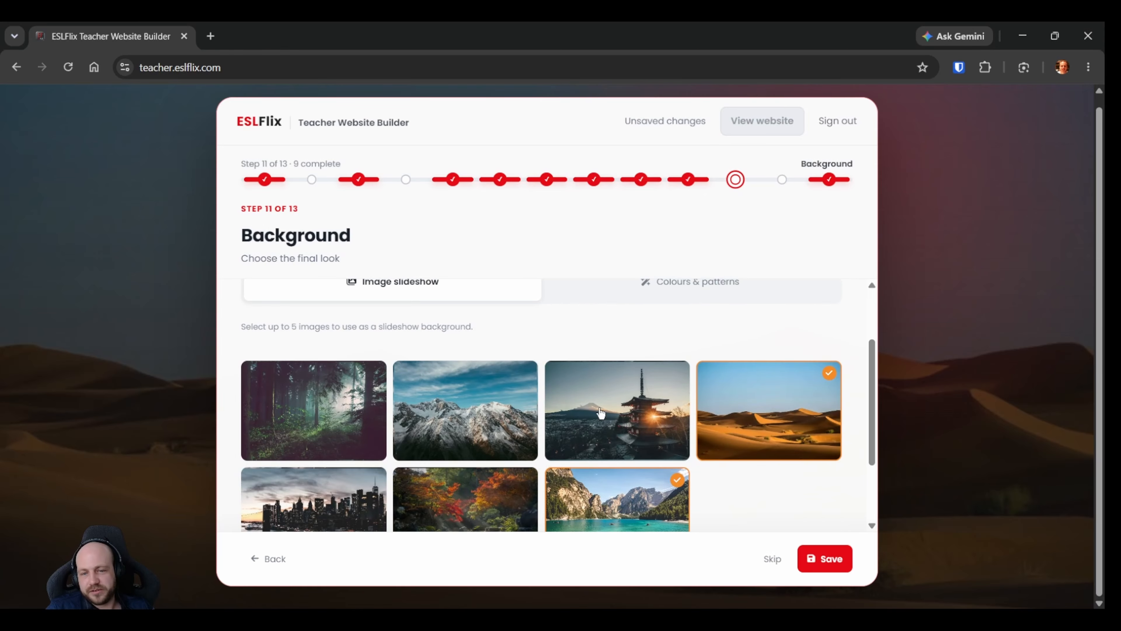
scroll(756, 399, down, 2)
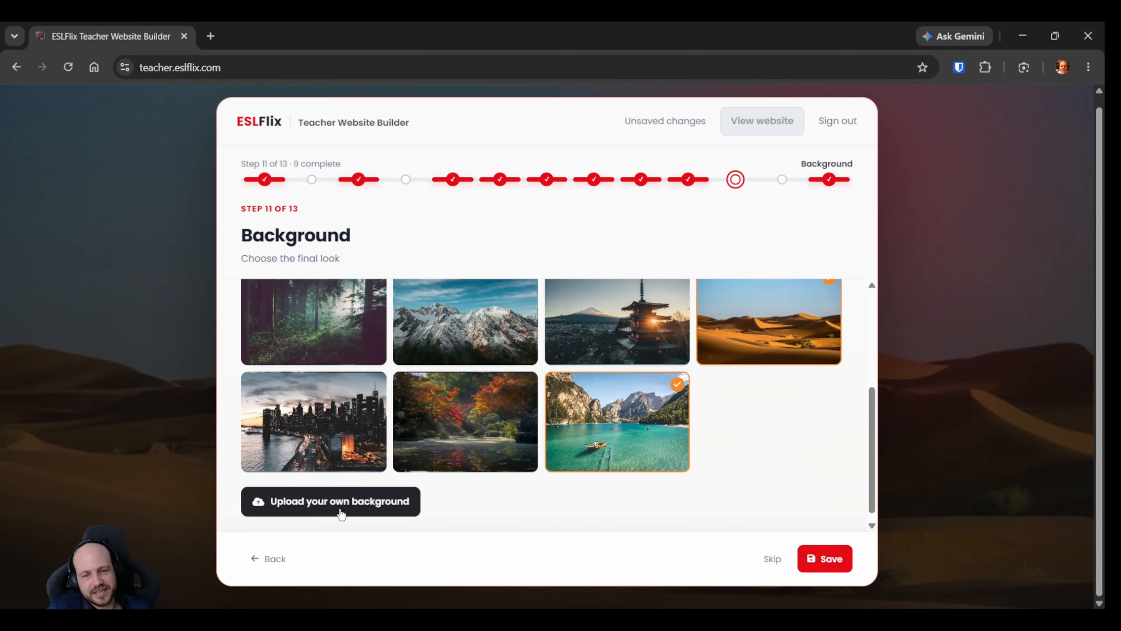
Save the background slideshow with the desert and turquoise lake images and proceed to the website style step.
scroll(457, 518, up, 2)
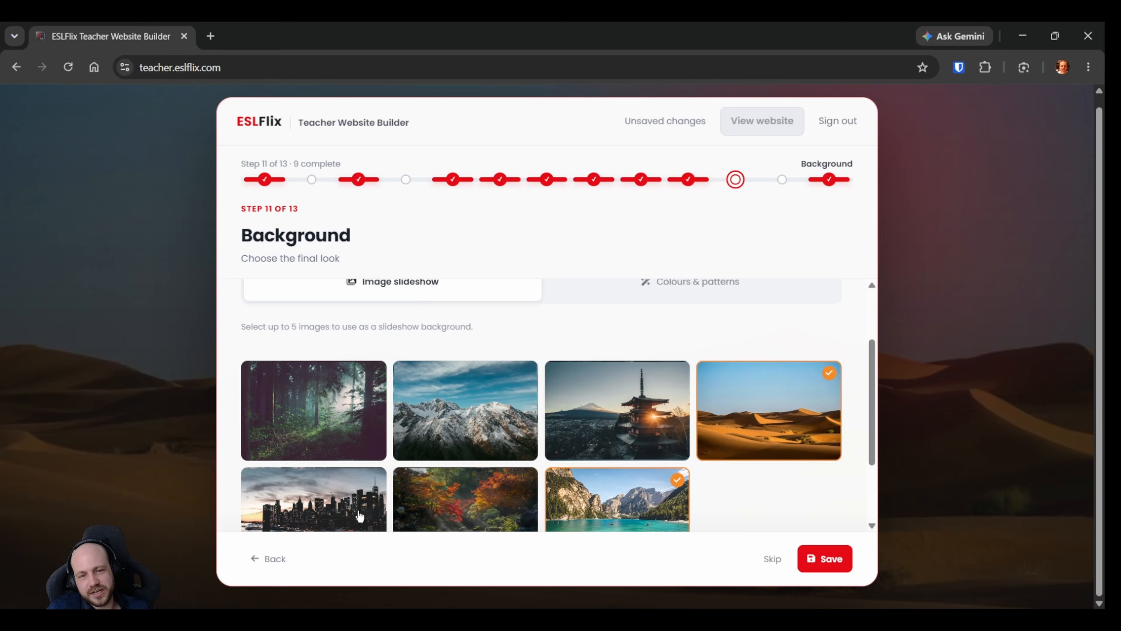
scroll(458, 383, up, 3)
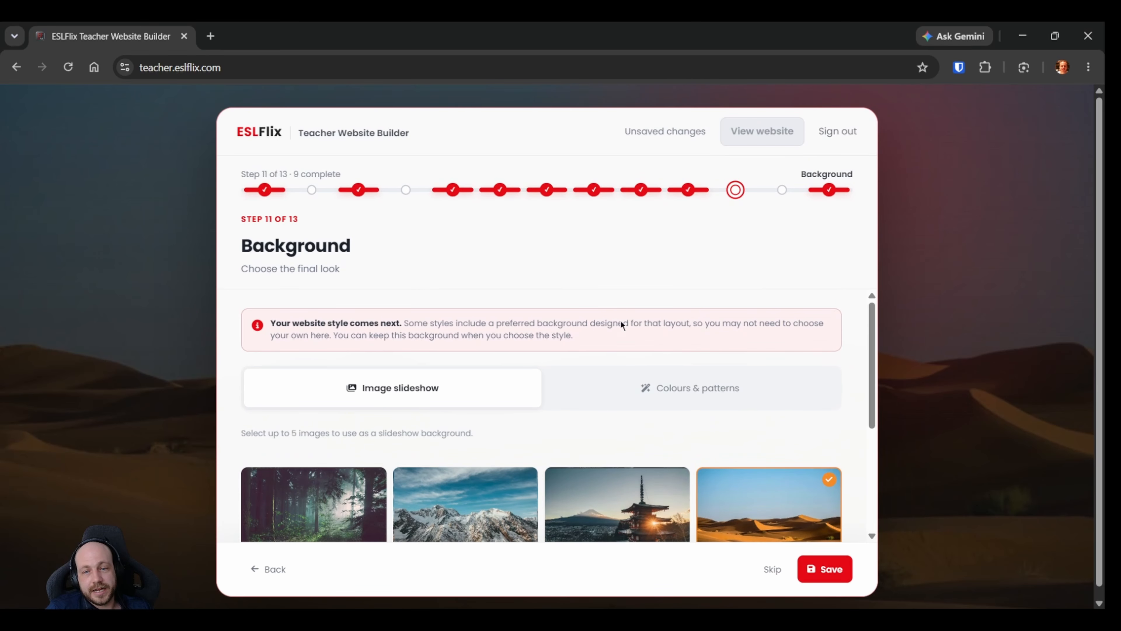
scroll(719, 501, down, 4)
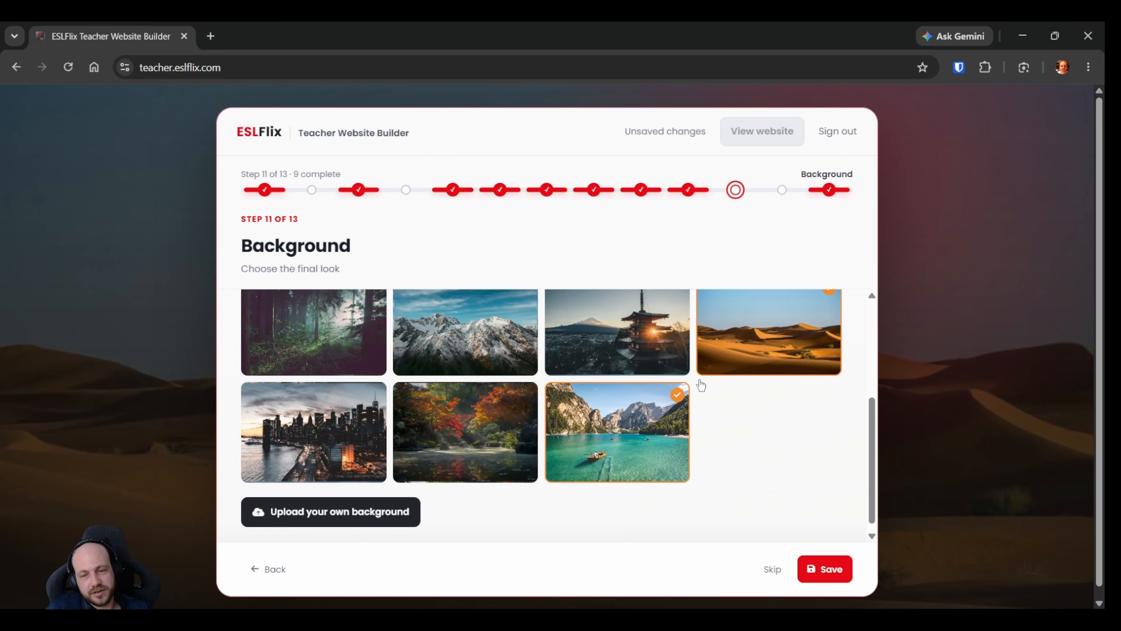
click(832, 570)
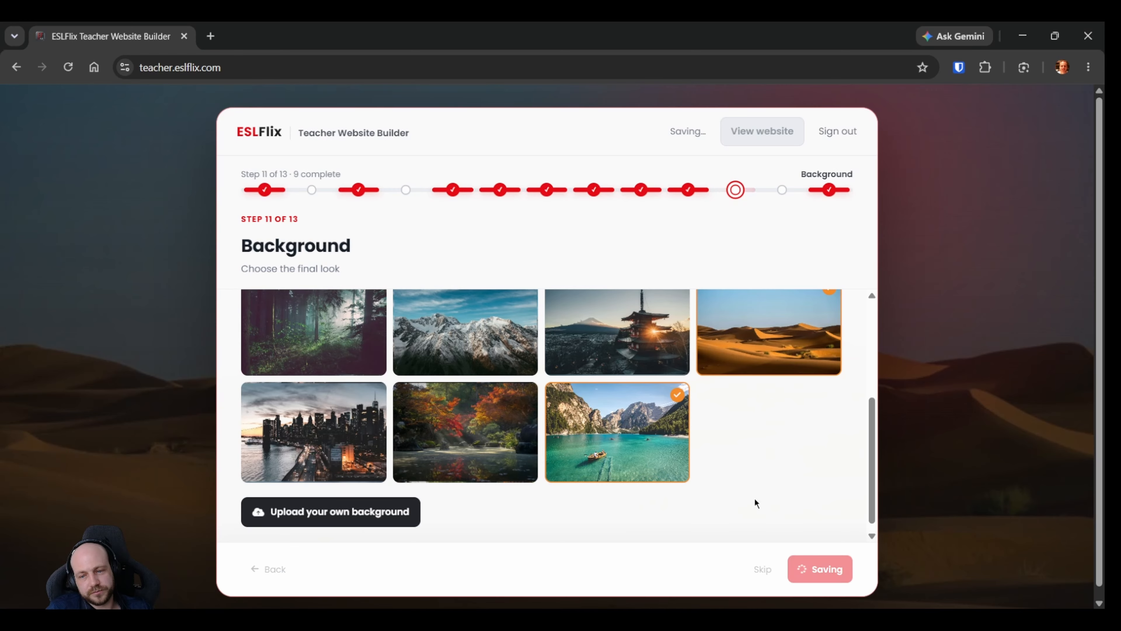
click(814, 579)
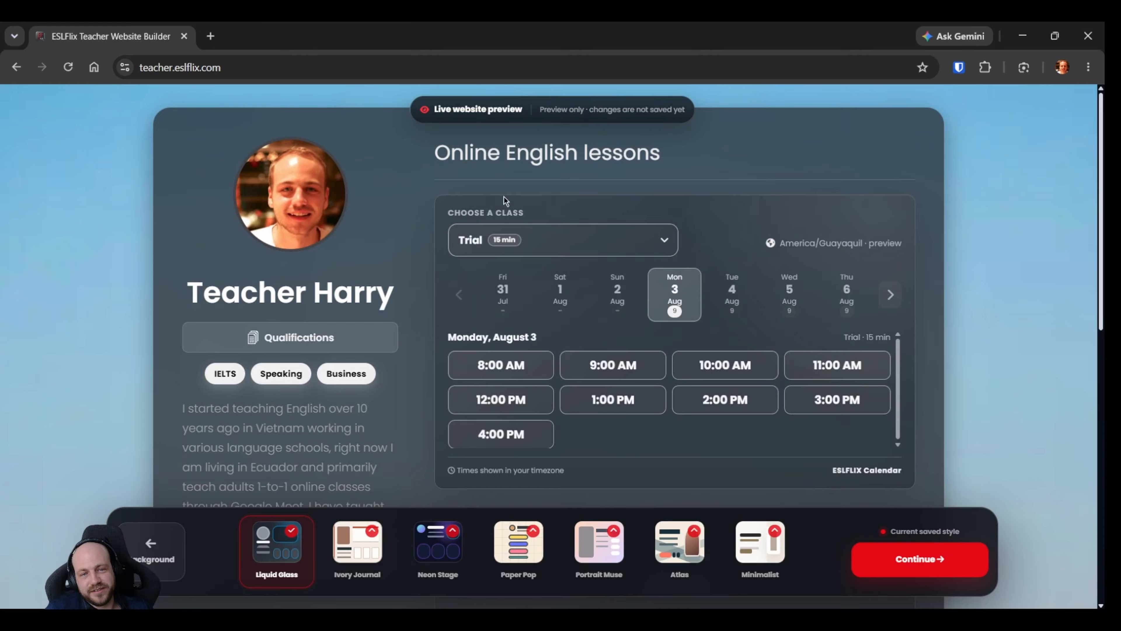
Set the Liquid Glass style's accent colour to Blue.
click(277, 544)
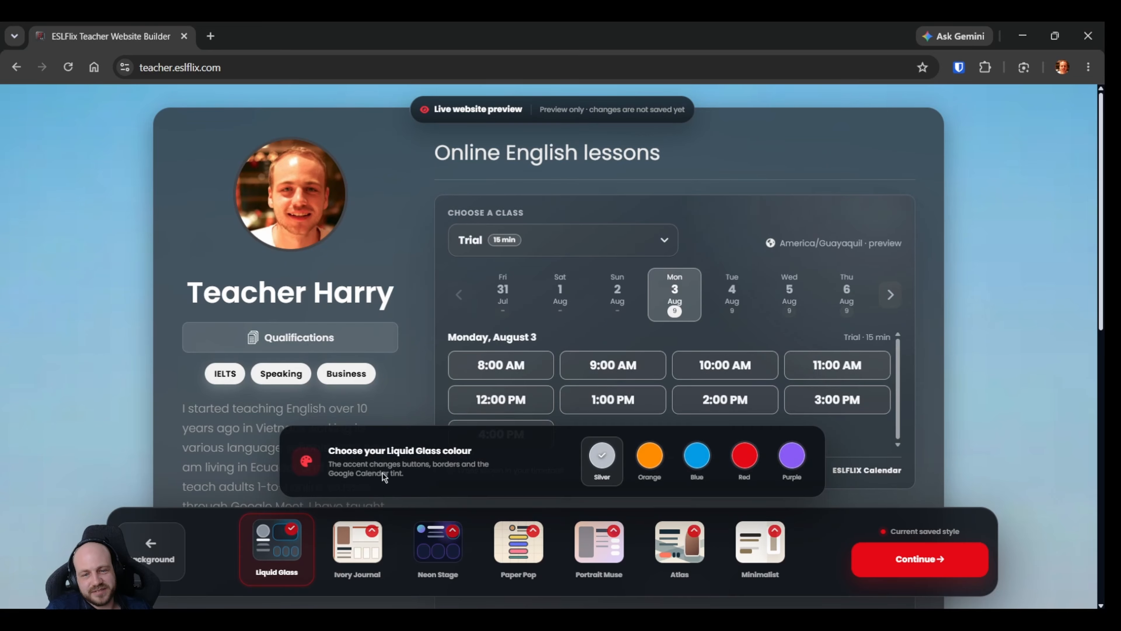
click(696, 455)
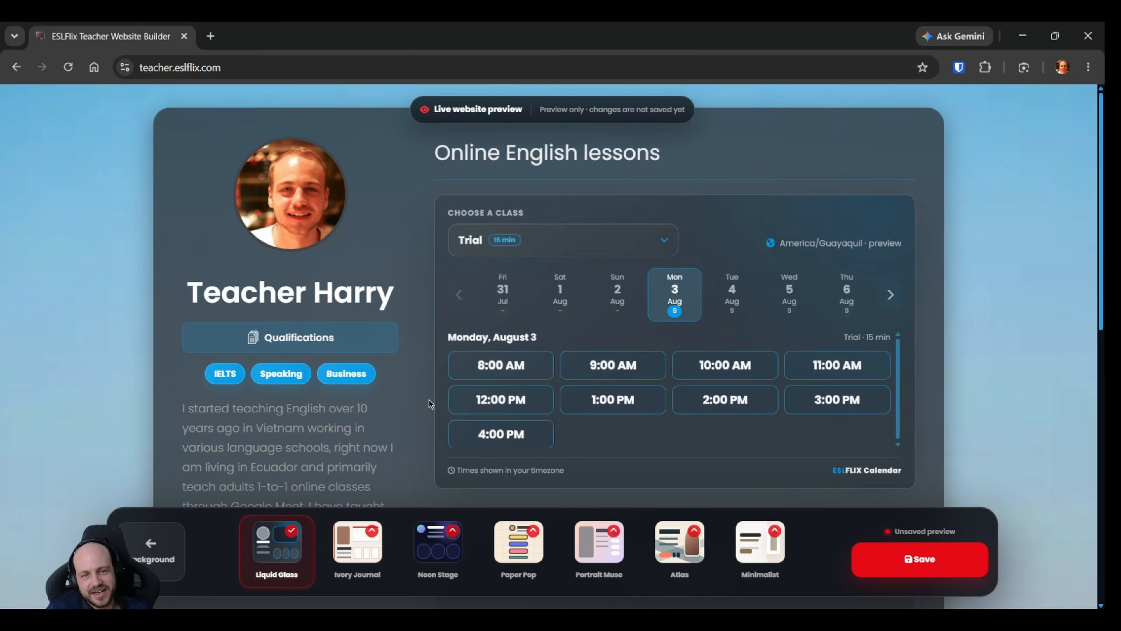
click(274, 541)
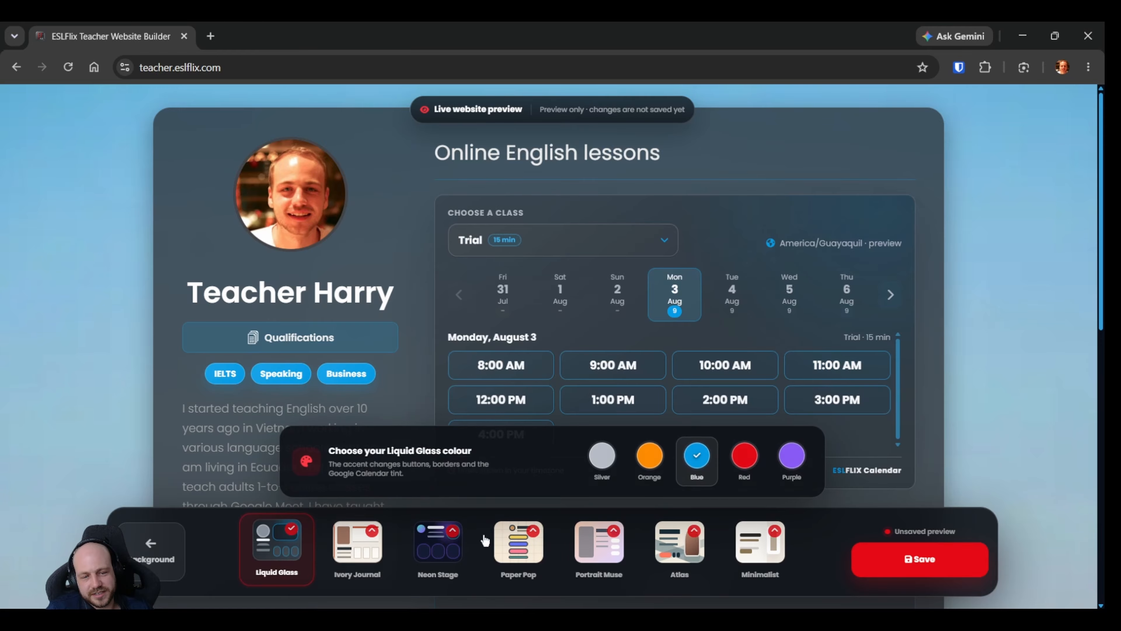
click(423, 389)
Examine the teacher's profile, speciality tags and biography text in the live Liquid Glass preview.
scroll(424, 384, down, 2)
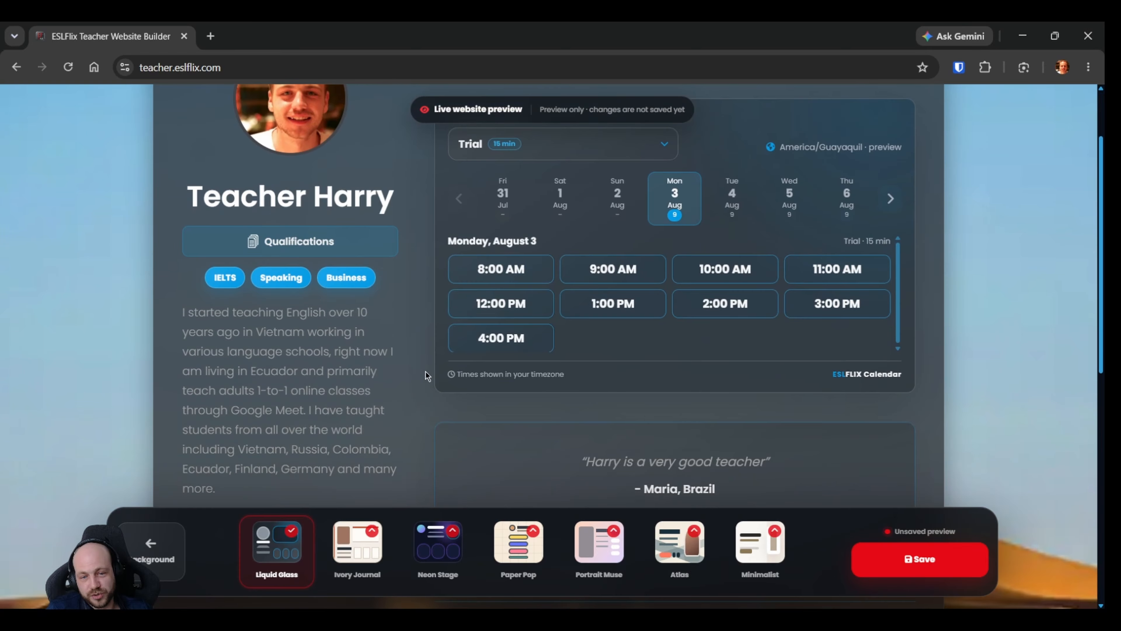
scroll(425, 371, up, 2)
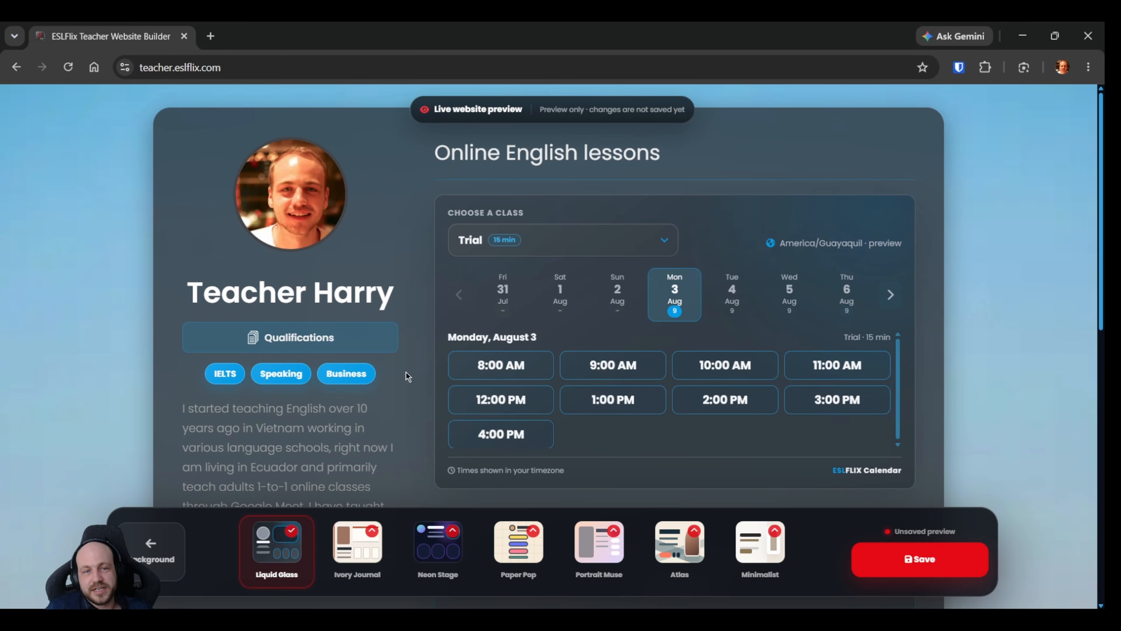
scroll(380, 252, down, 2)
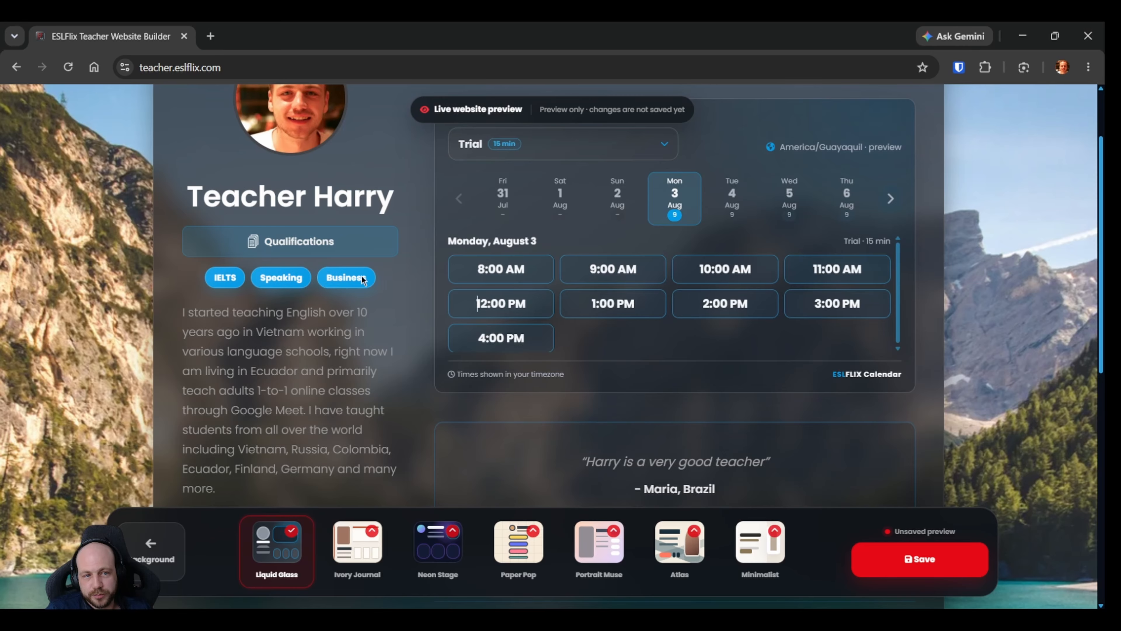
scroll(369, 300, down, 4)
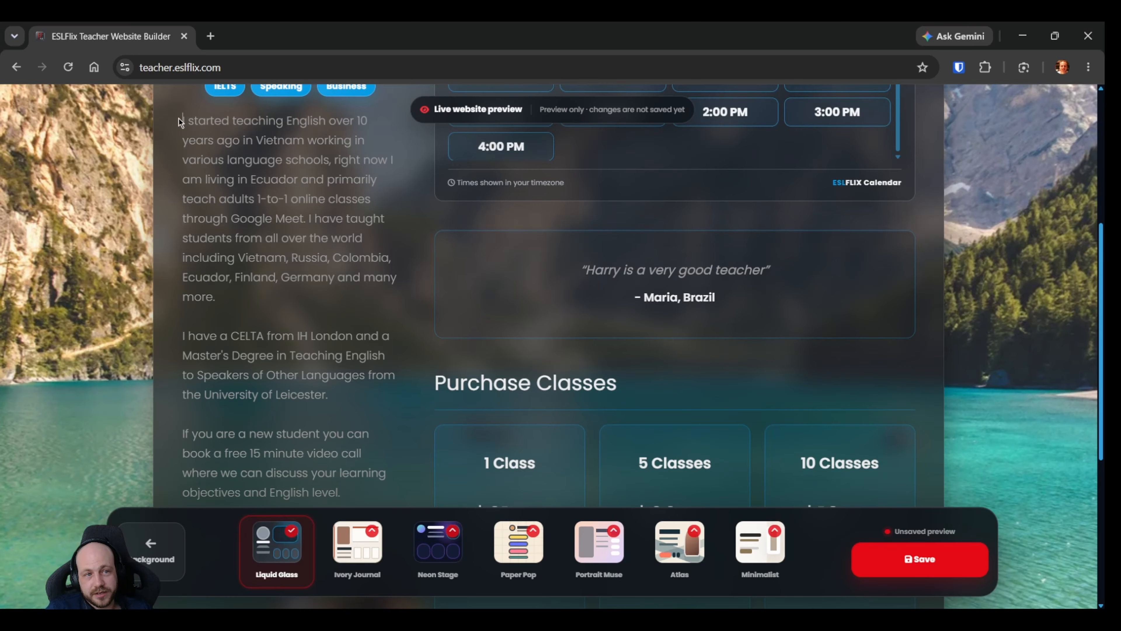
scroll(306, 314, down, 2)
drag(181, 120, 357, 405)
click(393, 394)
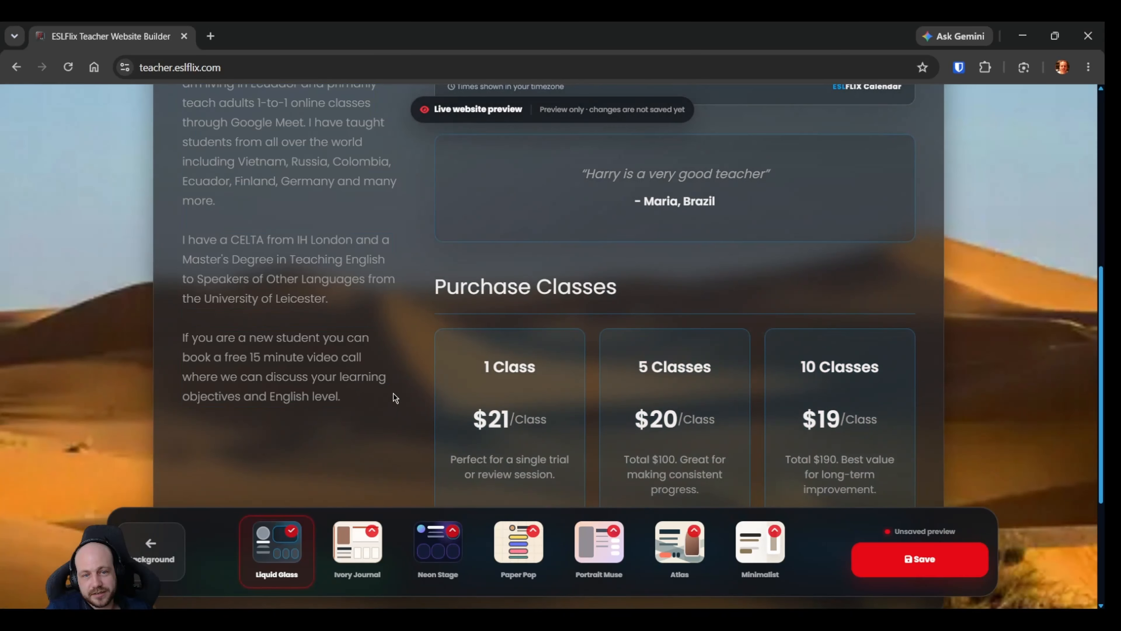
Review the student testimonial, the class packages and the WhatsApp contact option in the website preview.
scroll(400, 393, up, 2)
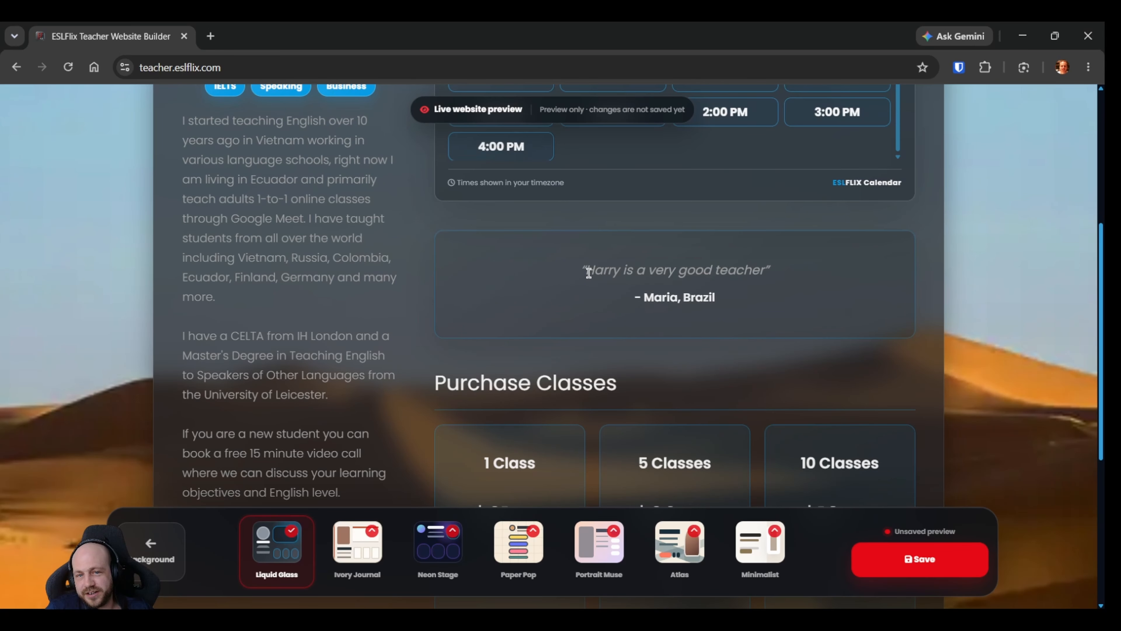
drag(588, 272, 683, 288)
click(677, 292)
drag(582, 265, 763, 290)
click(765, 304)
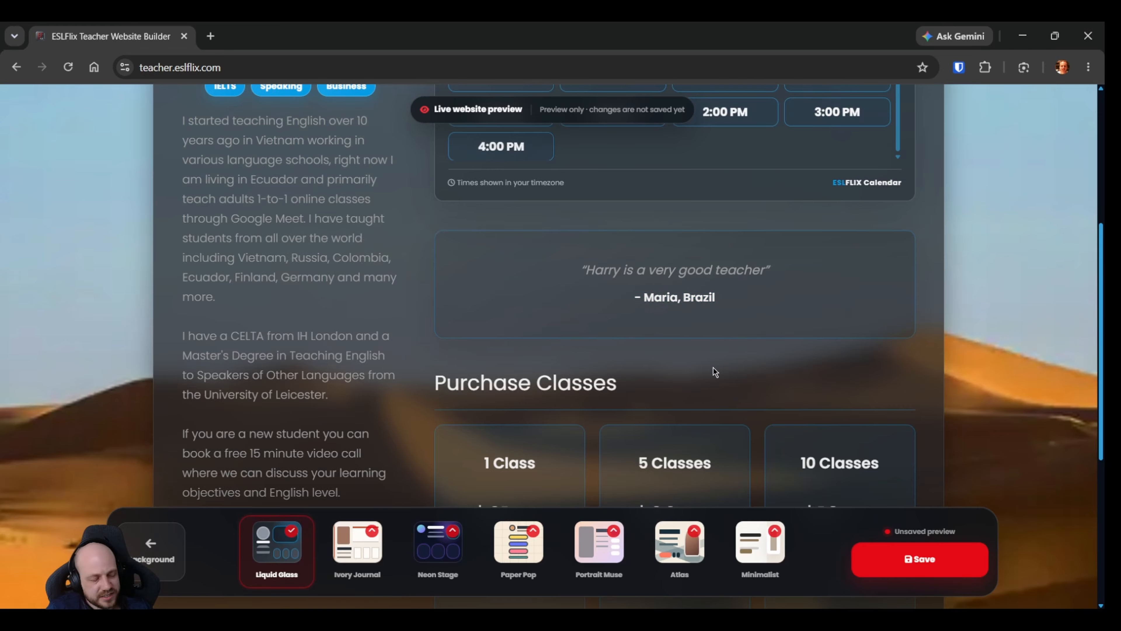
scroll(713, 371, up, 2)
scroll(400, 350, down, 6)
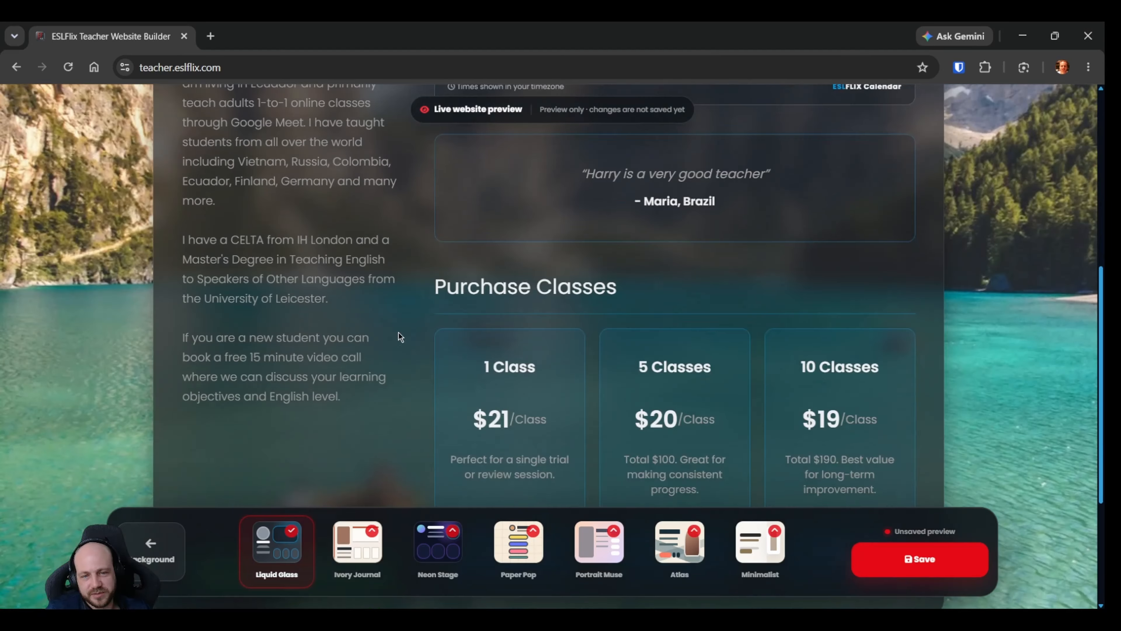
scroll(397, 344, down, 2)
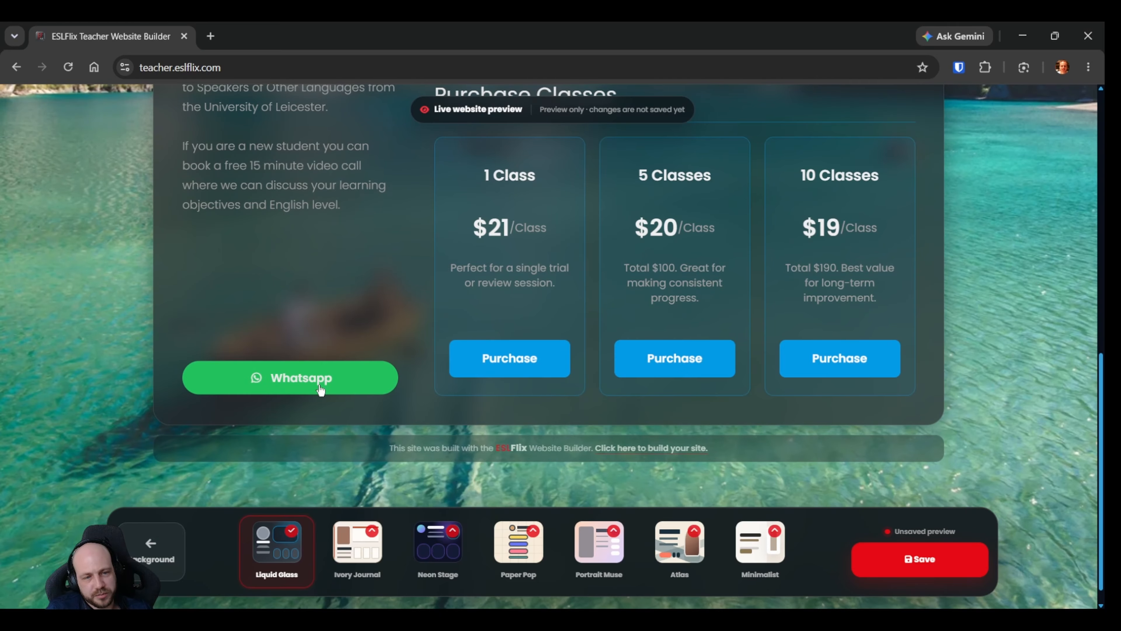
Test the 1 Class purchase with PayPal, check the amount on the payment page, and return to the website preview.
scroll(321, 389, up, 2)
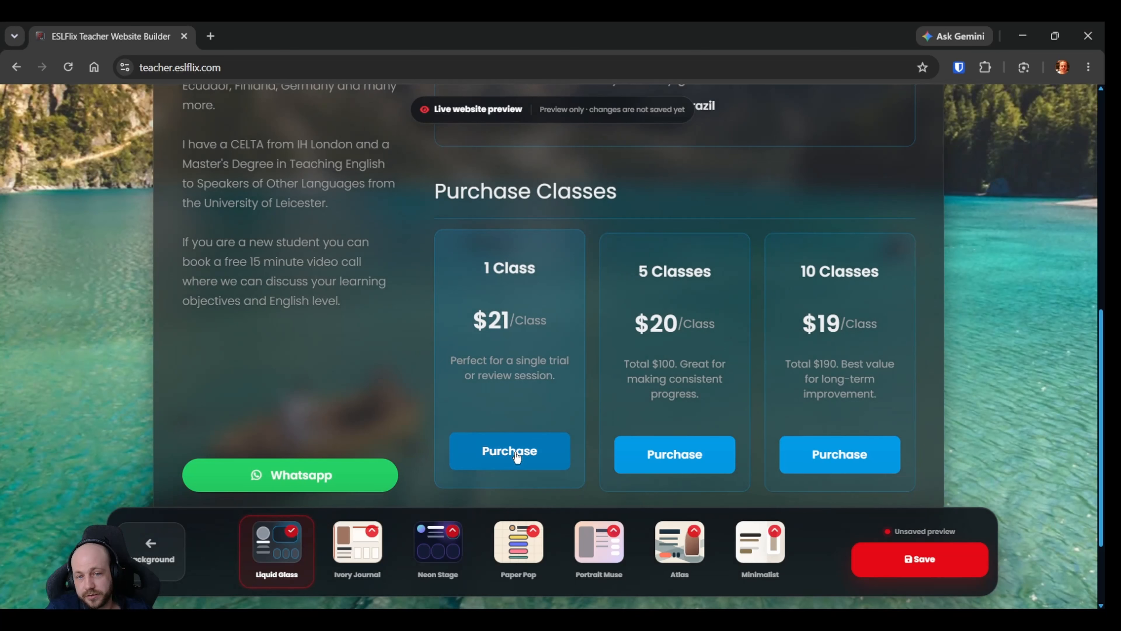
click(516, 458)
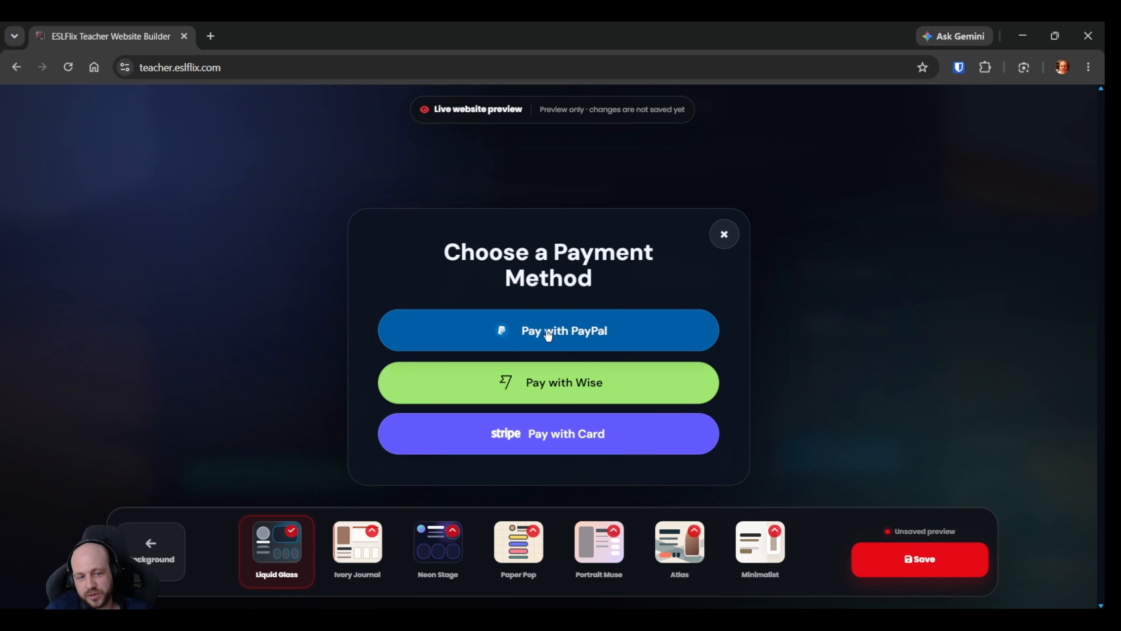
click(568, 336)
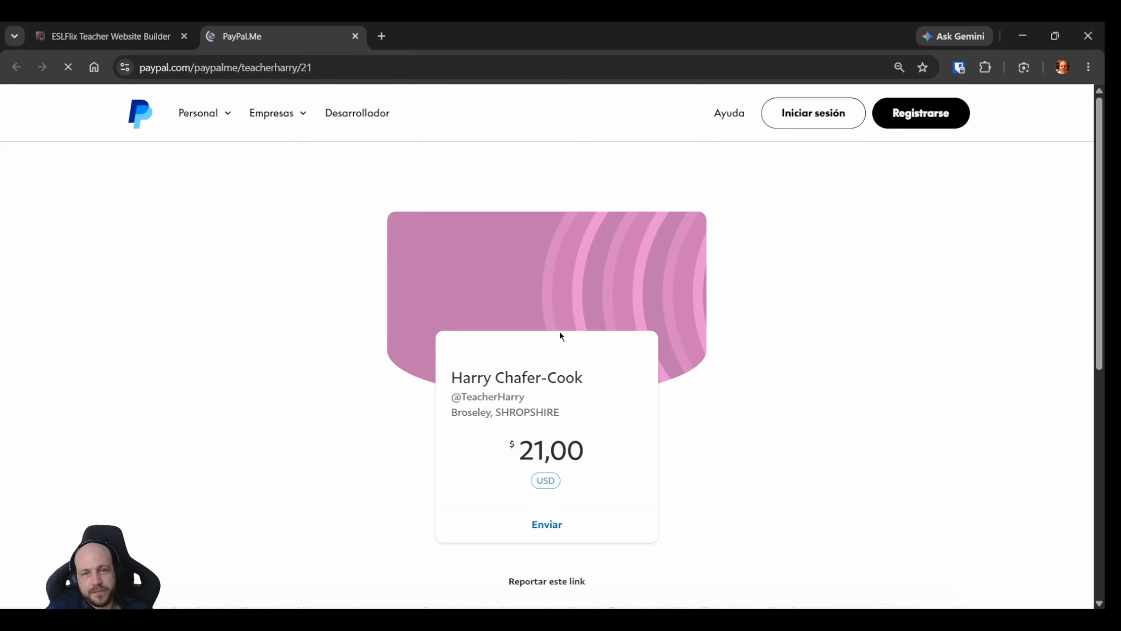
drag(519, 463, 579, 450)
click(579, 451)
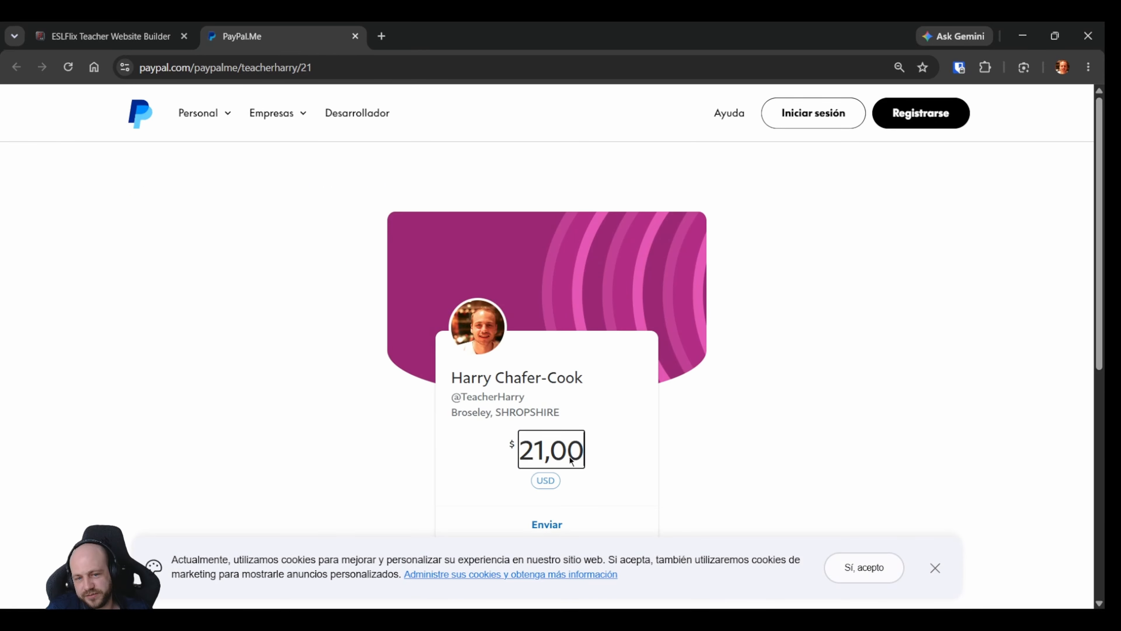
scroll(607, 407, down, 2)
scroll(605, 399, up, 2)
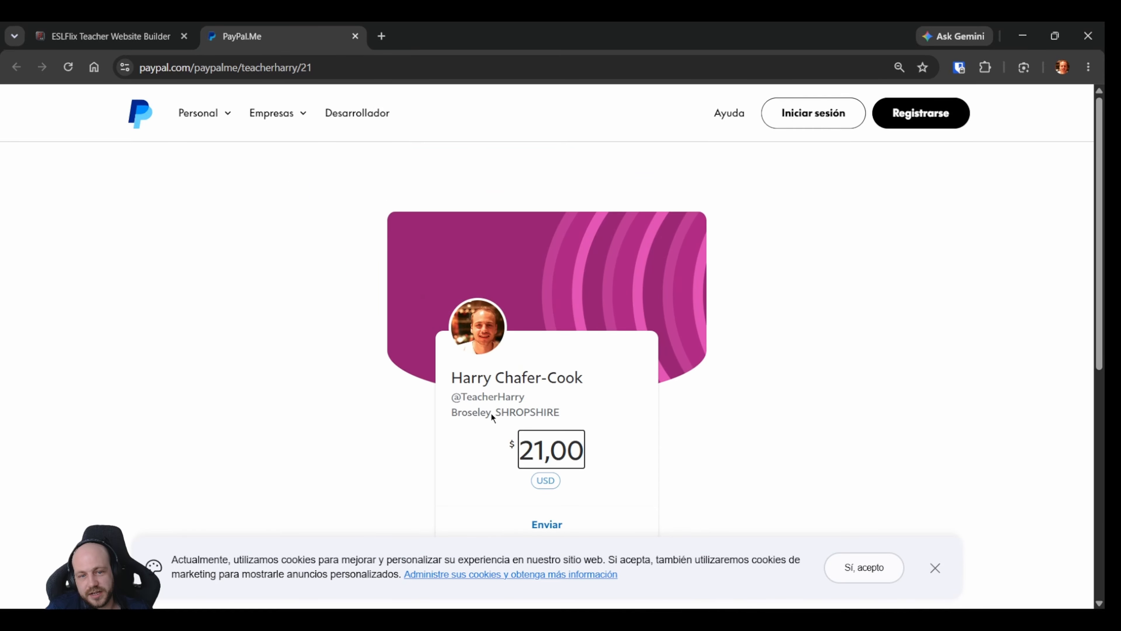
click(355, 37)
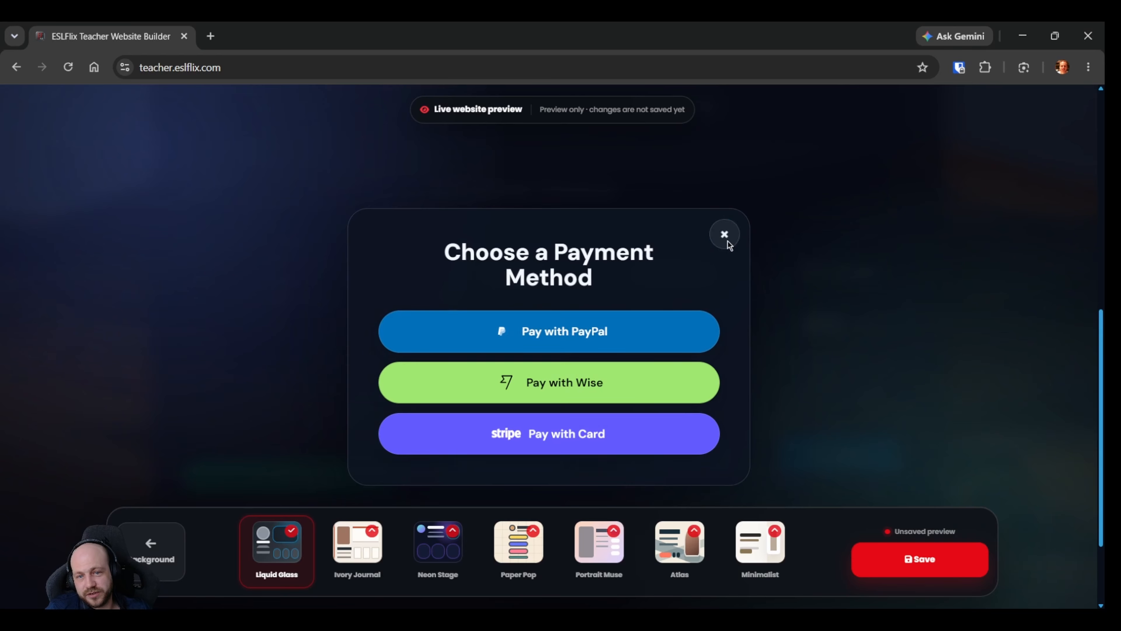
click(724, 234)
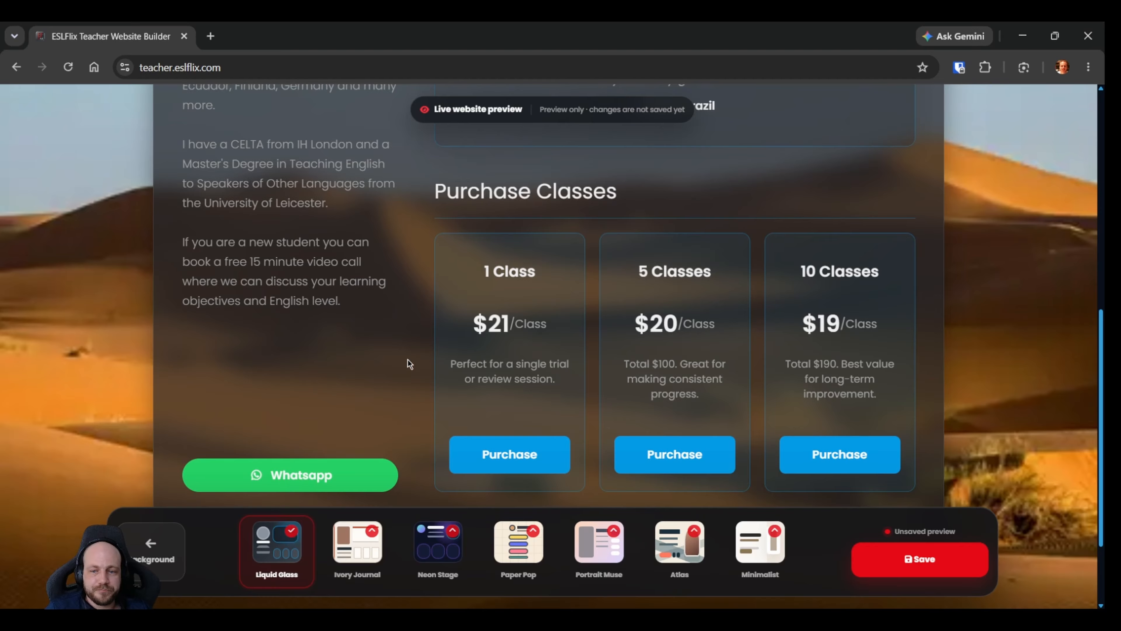
View the teacher's qualifications in the preview, enlarge the CELTA certificate, browse to the other document, and close the viewer.
scroll(414, 393, down, 2)
scroll(423, 429, up, 2)
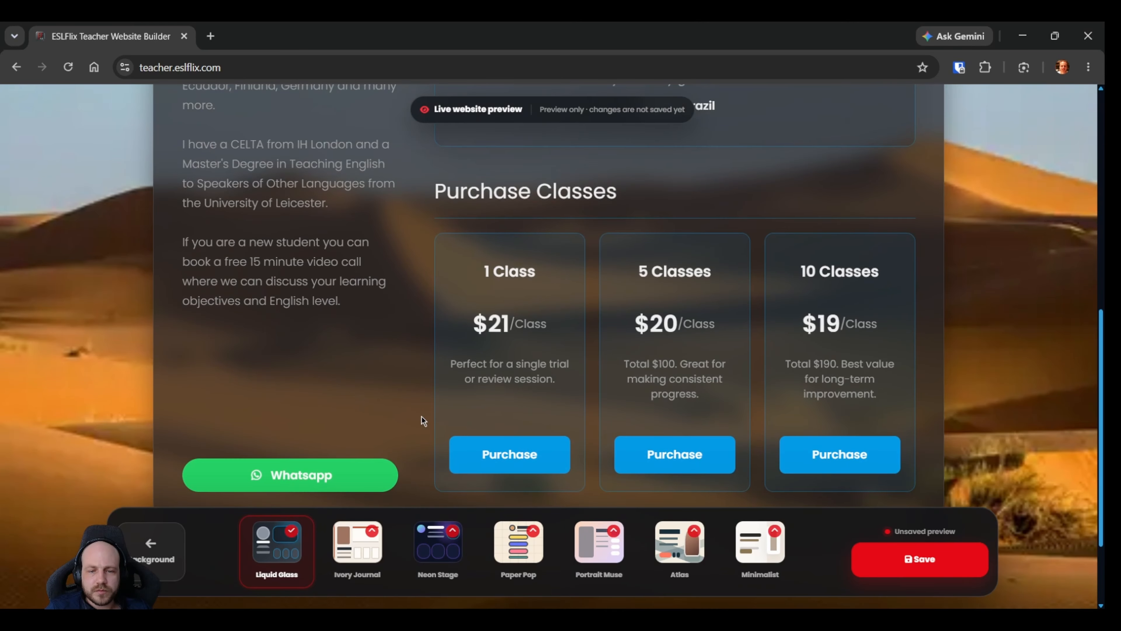
scroll(421, 417, up, 12)
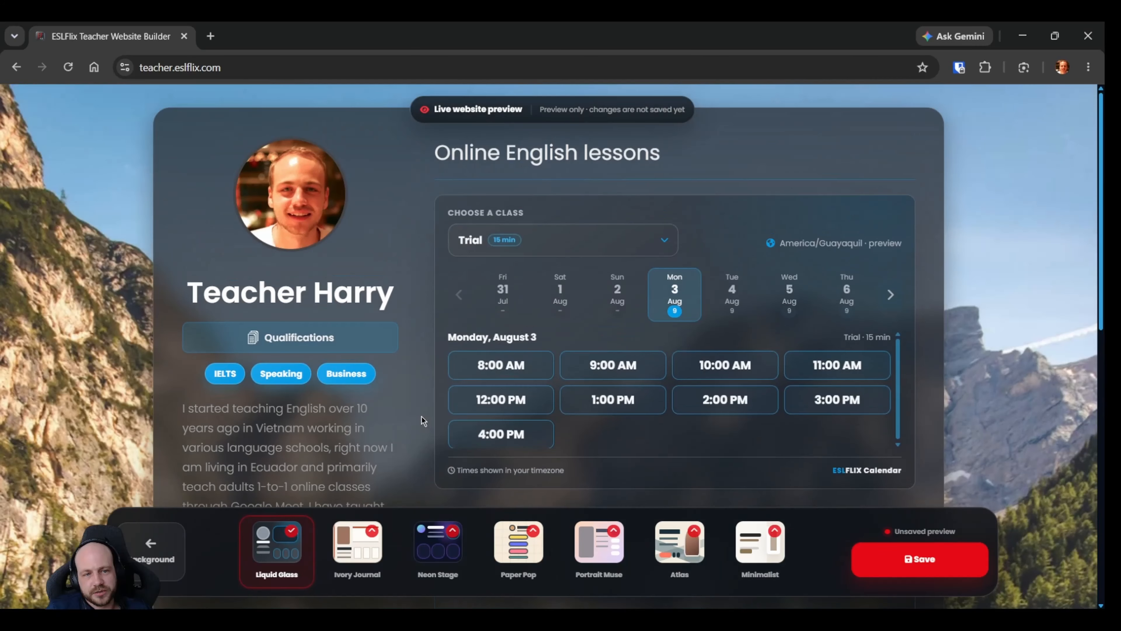
click(301, 336)
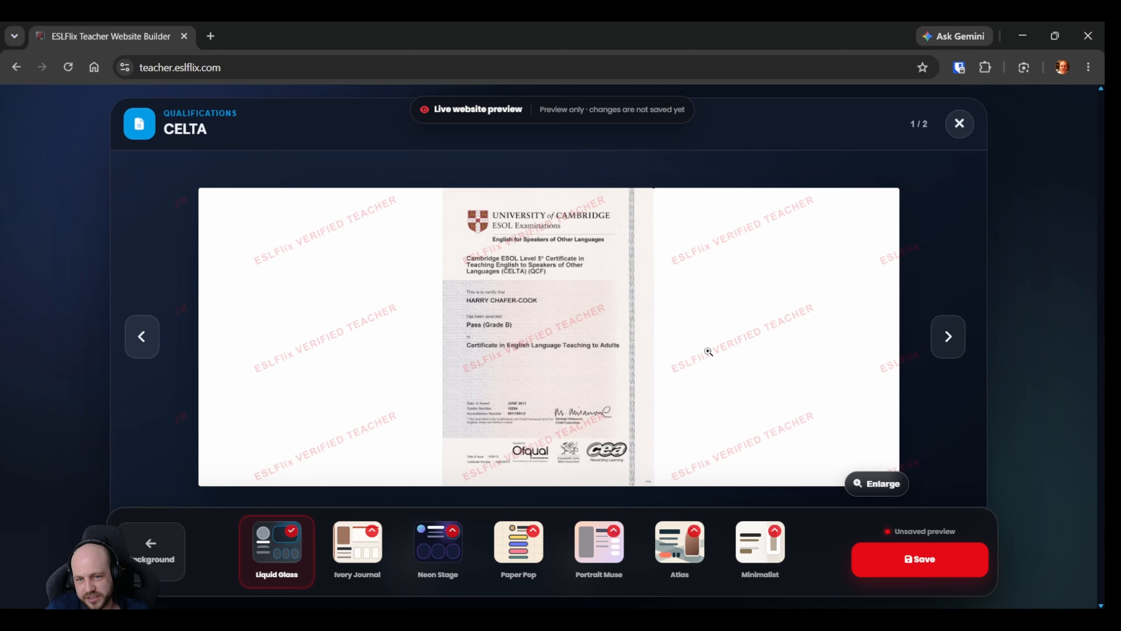
click(581, 353)
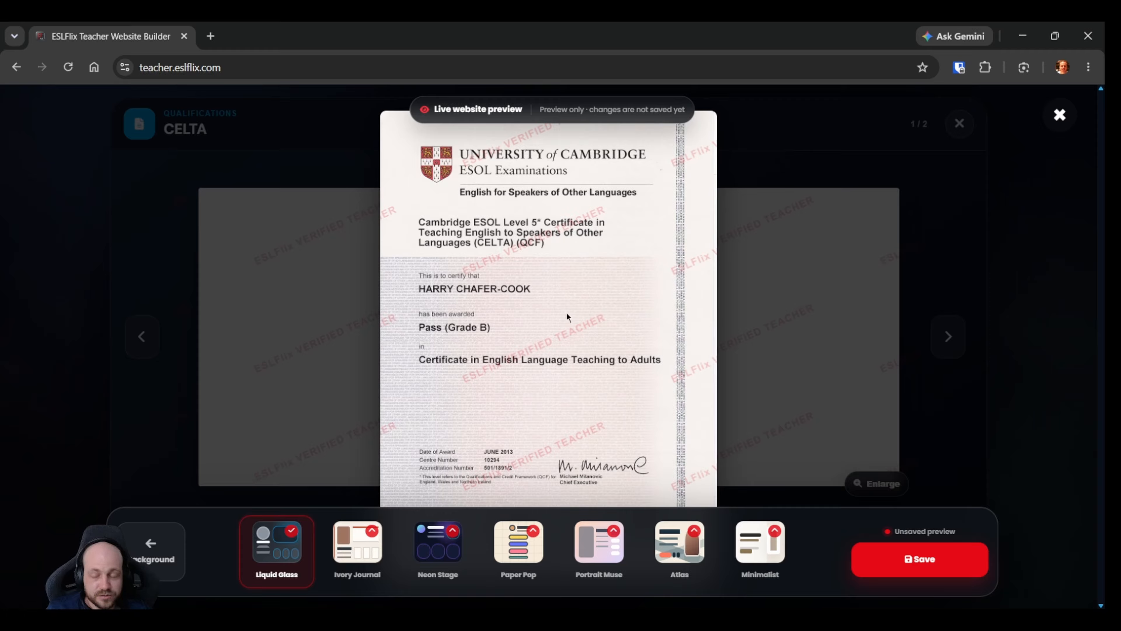
click(1056, 123)
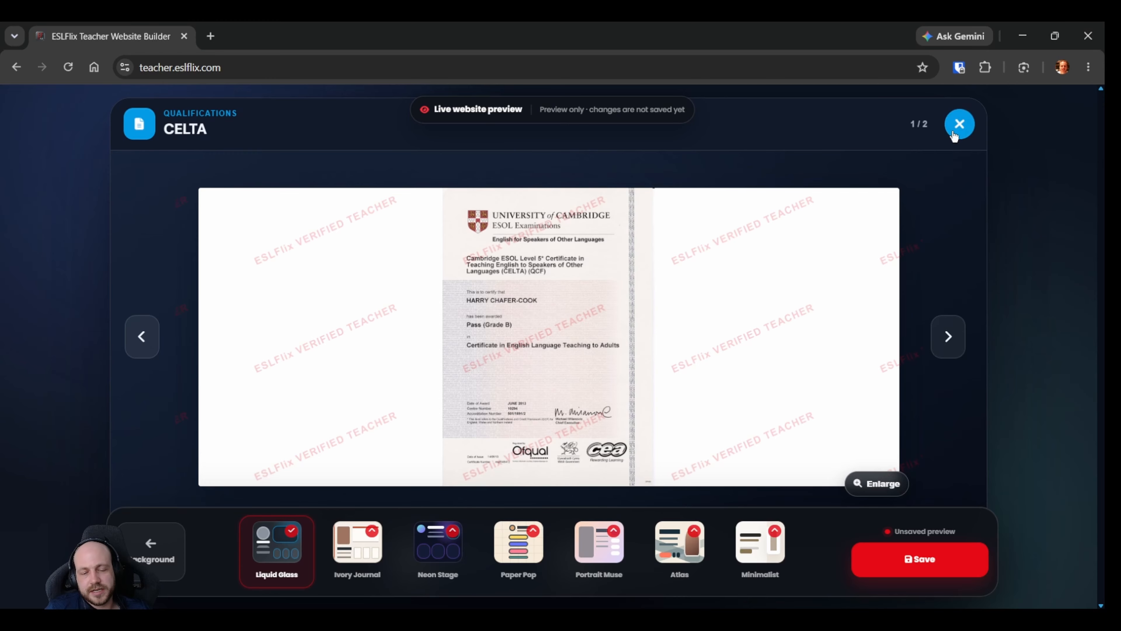
click(947, 335)
click(949, 339)
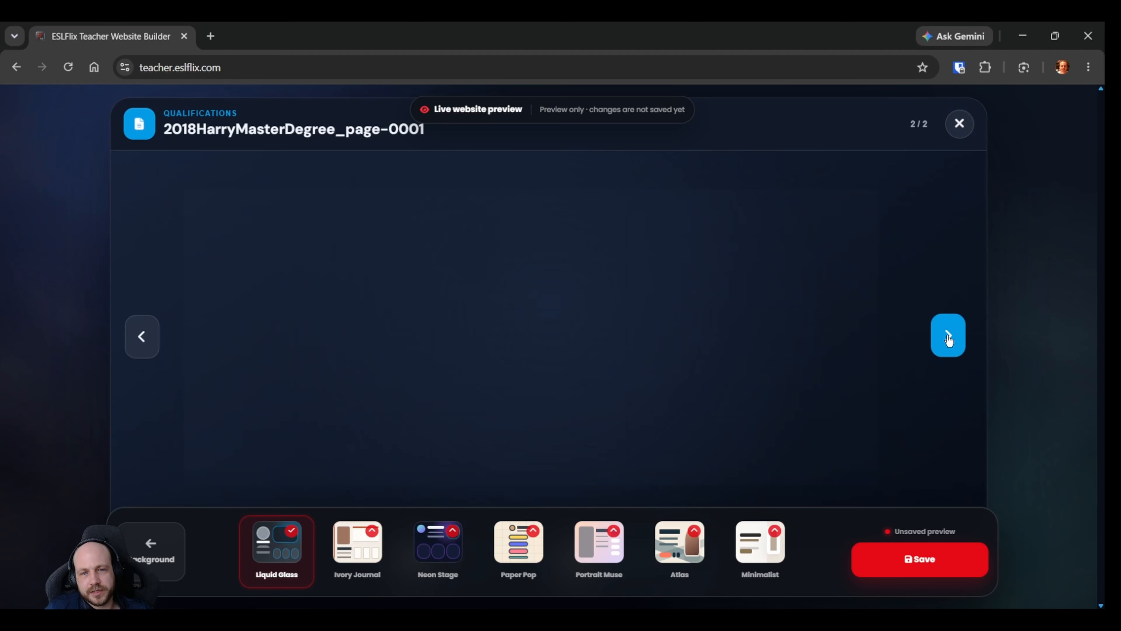
click(957, 126)
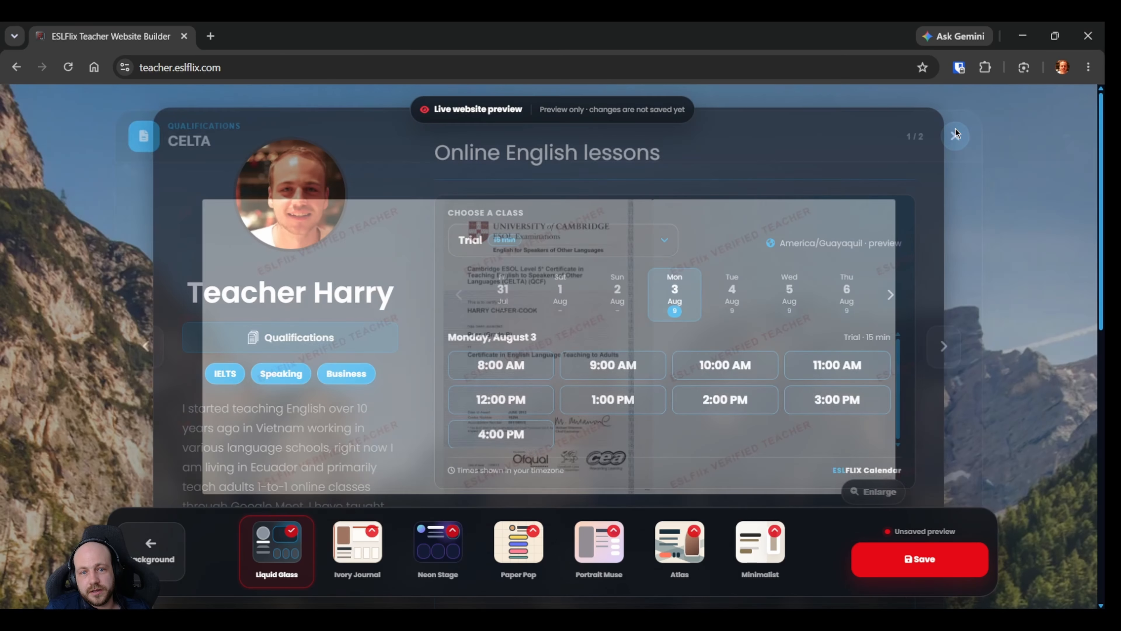
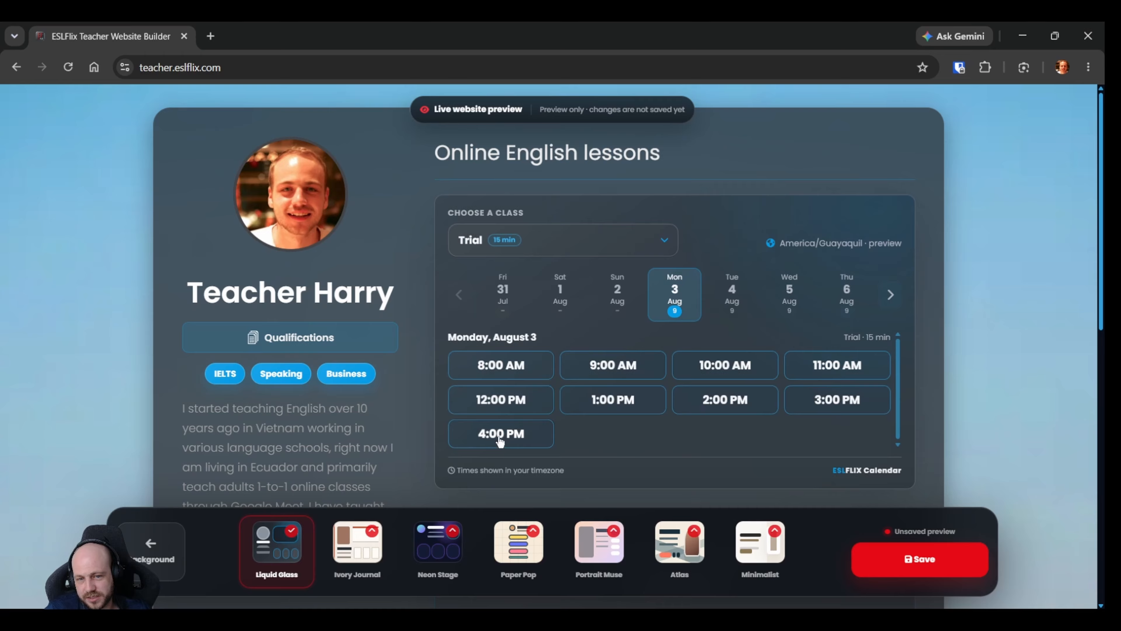
Open the booking form for a Trial on Friday, August 7 at 9:00 AM and check its email, name and WhatsApp fields.
click(885, 293)
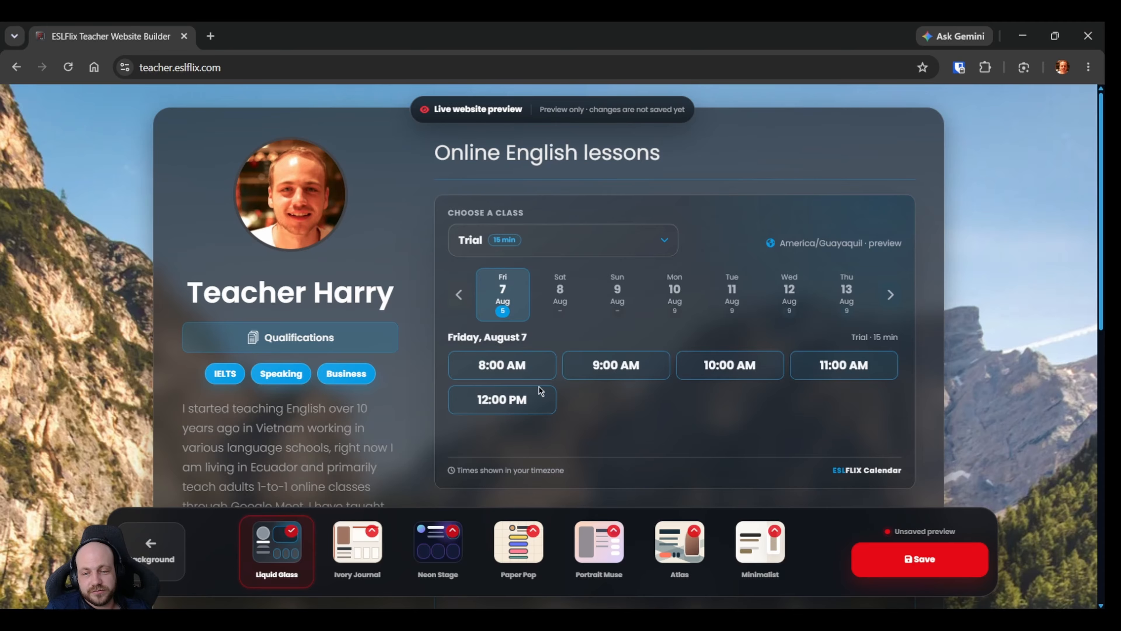
click(607, 367)
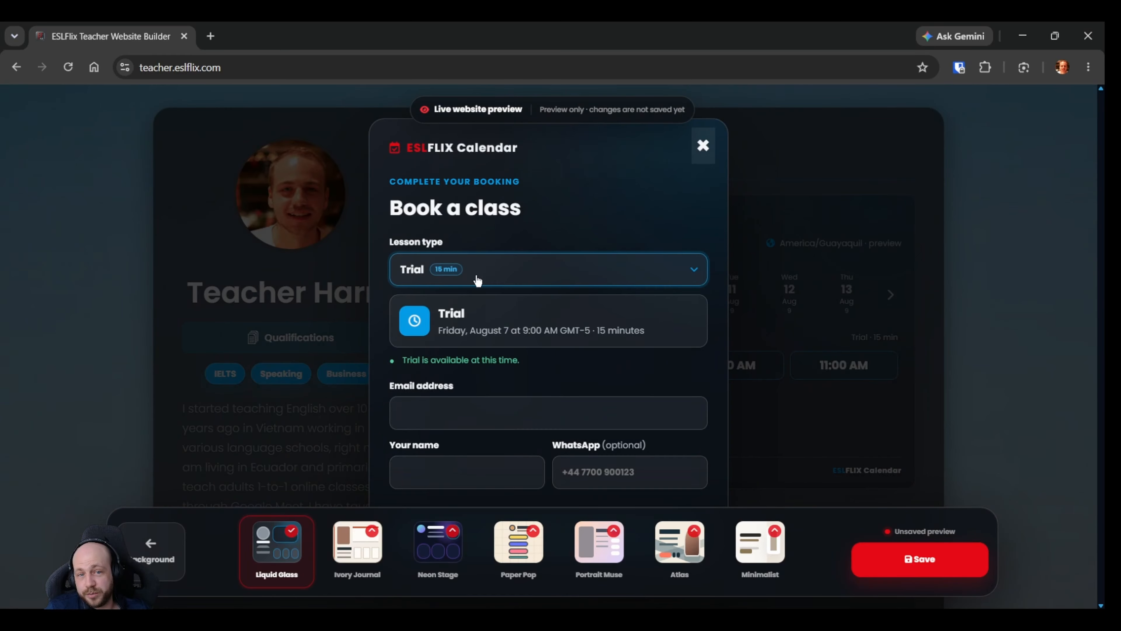
click(483, 416)
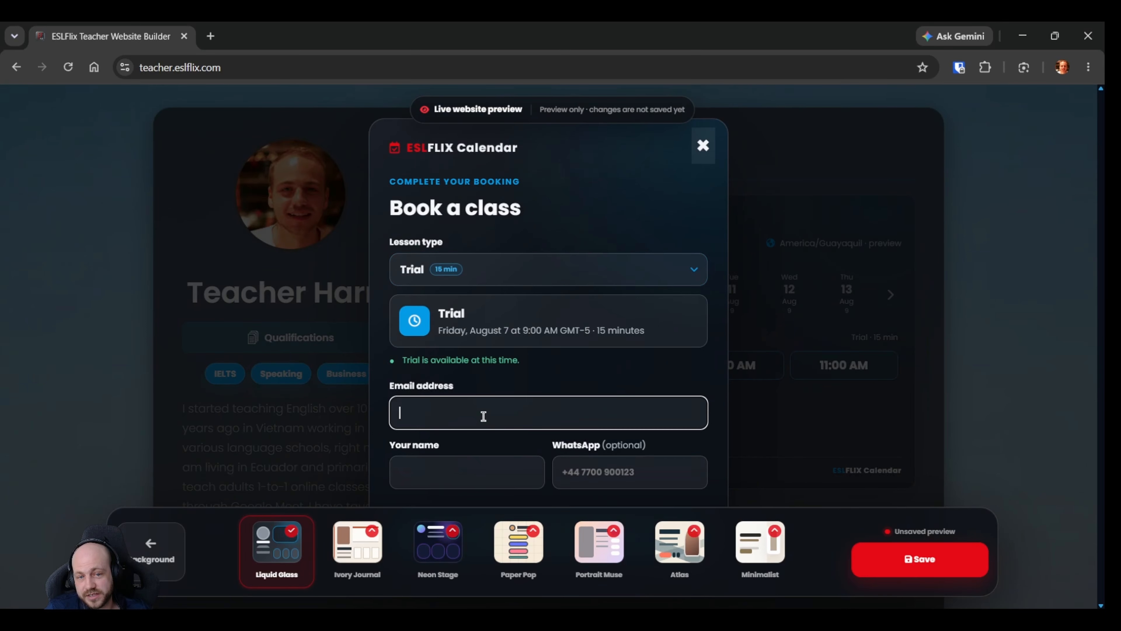
click(468, 480)
click(616, 473)
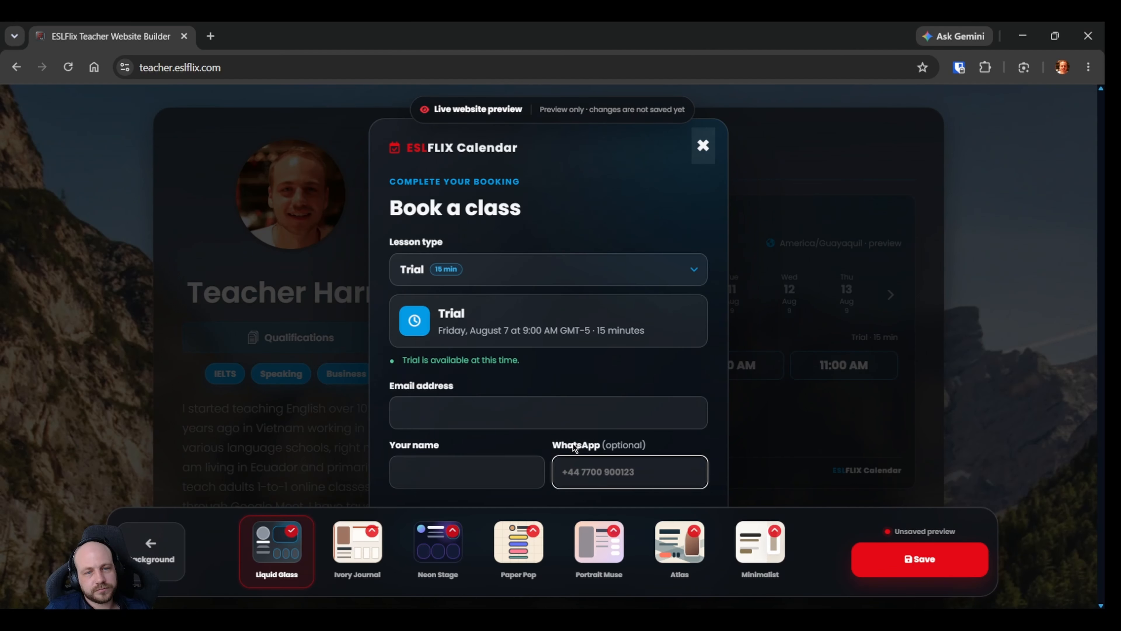
Test the booking form's lesson type by switching to English Class and back to Trial, and close the form without booking.
click(493, 286)
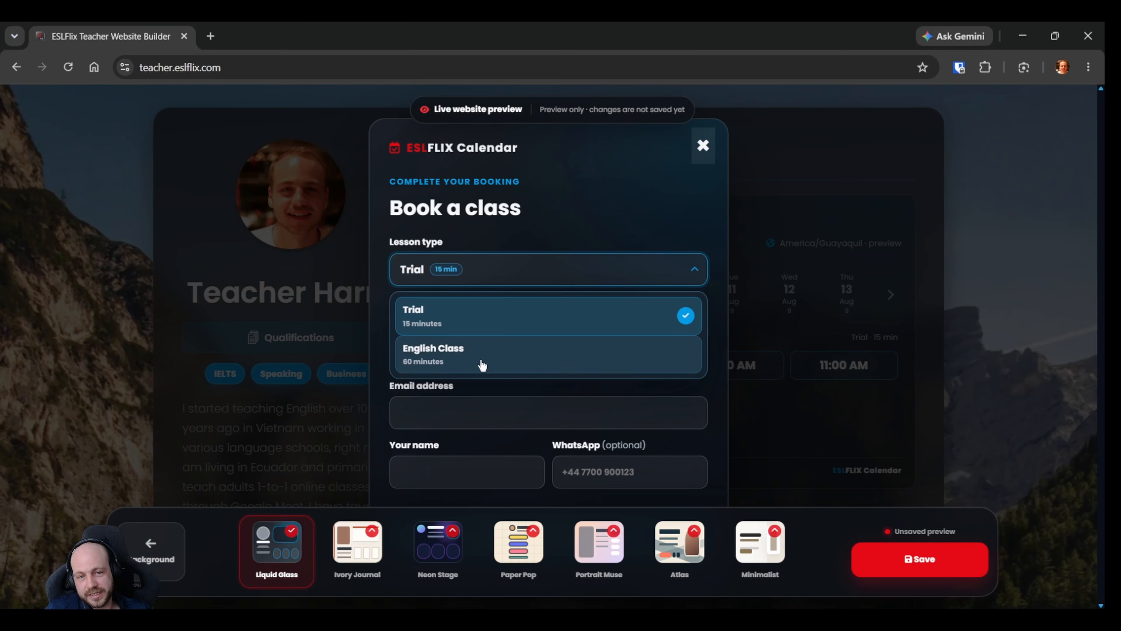
click(506, 363)
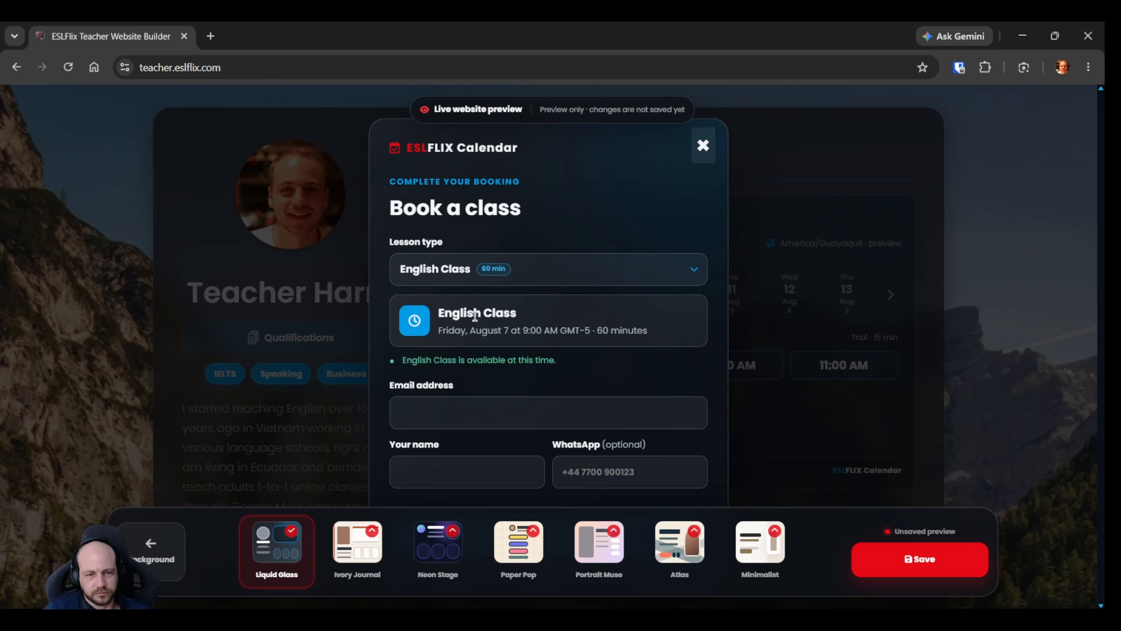
click(487, 278)
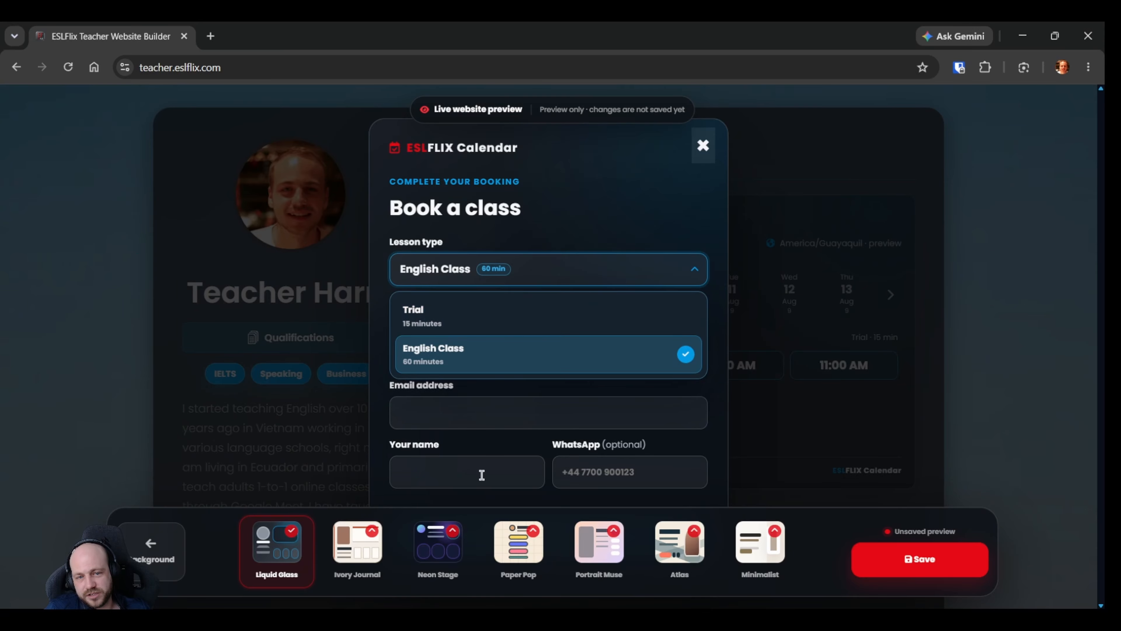
click(471, 320)
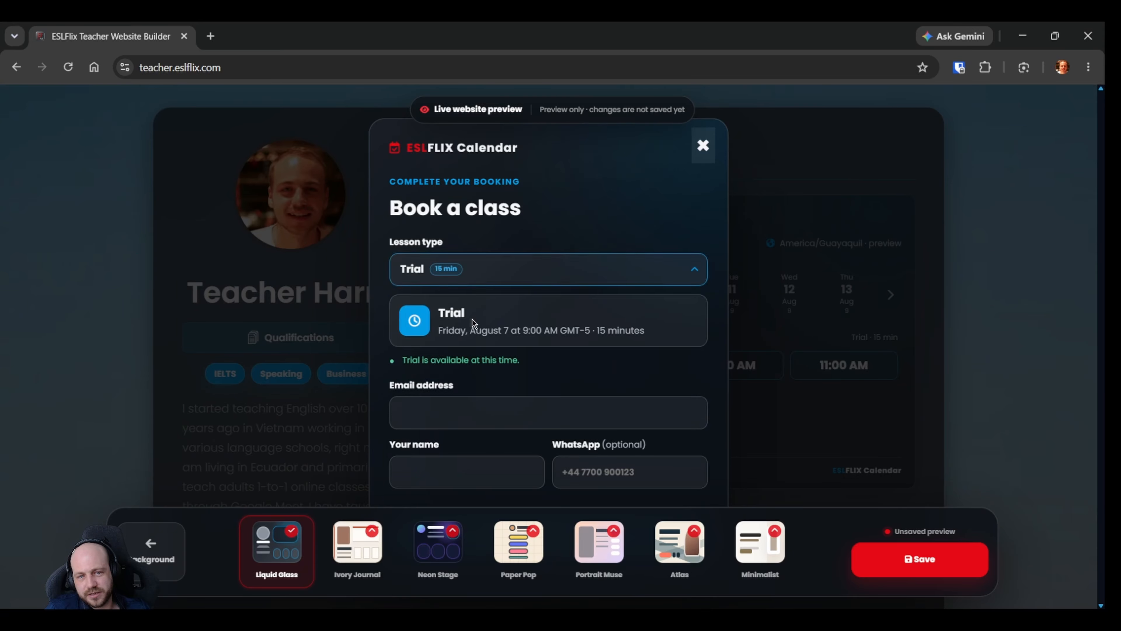
click(703, 147)
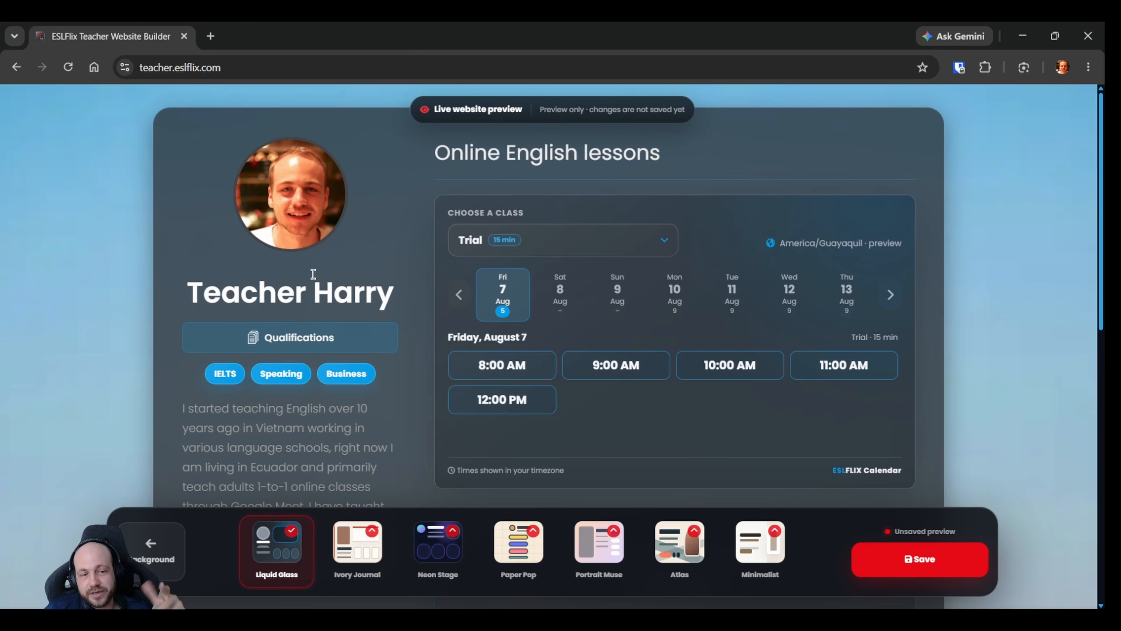
Look over the website preview once more and save Liquid Glass as the website style.
scroll(311, 294, down, 2)
scroll(346, 180, up, 2)
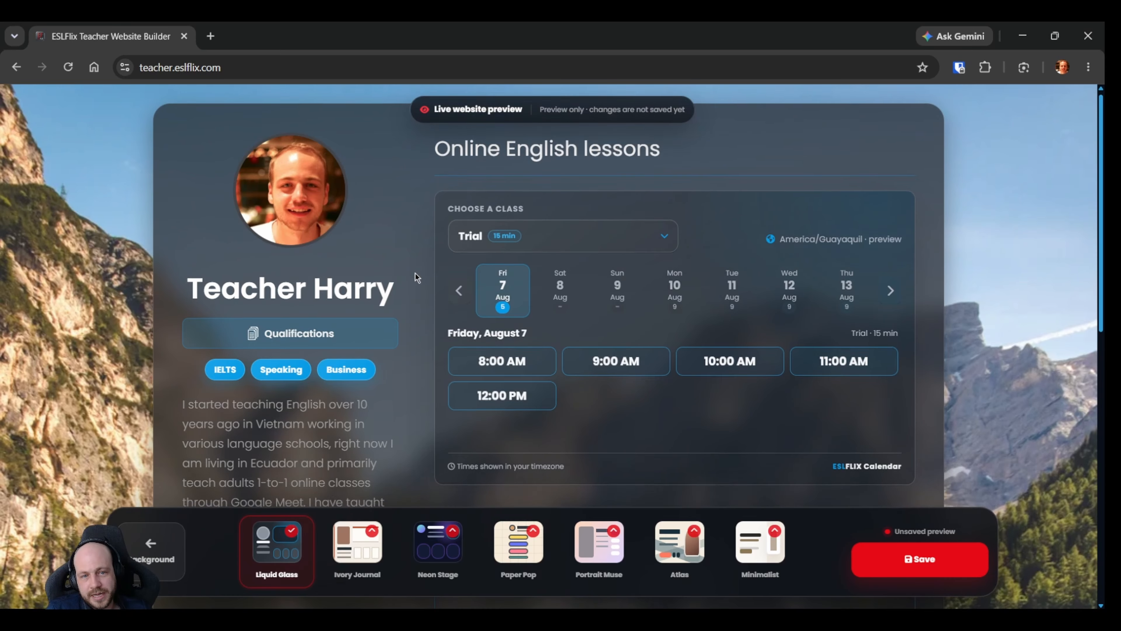
scroll(416, 273, down, 5)
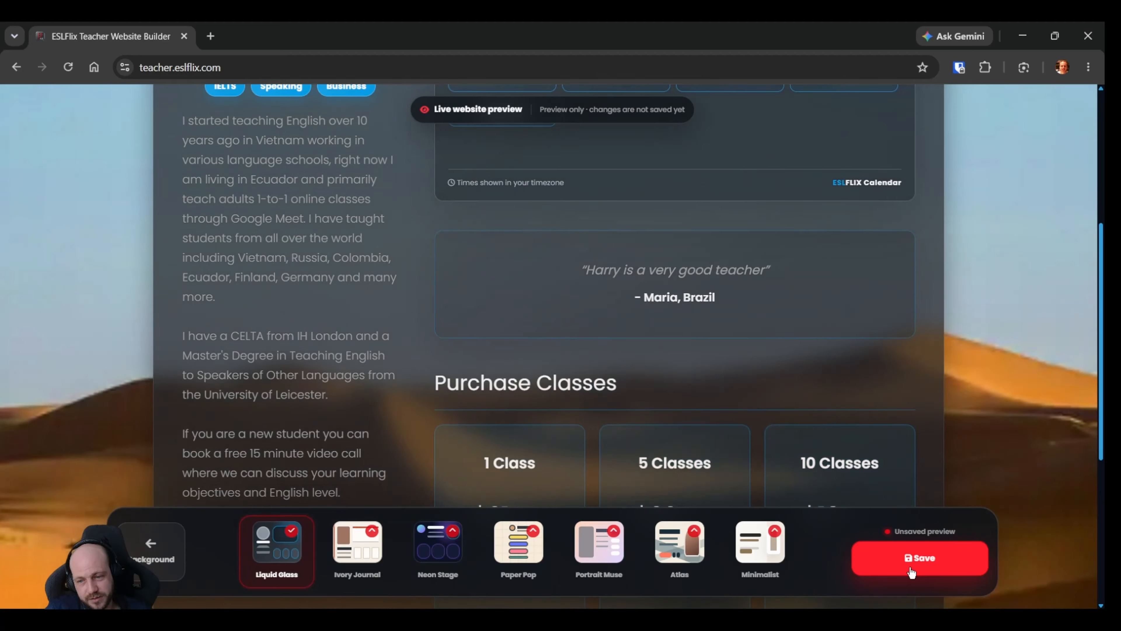
click(910, 572)
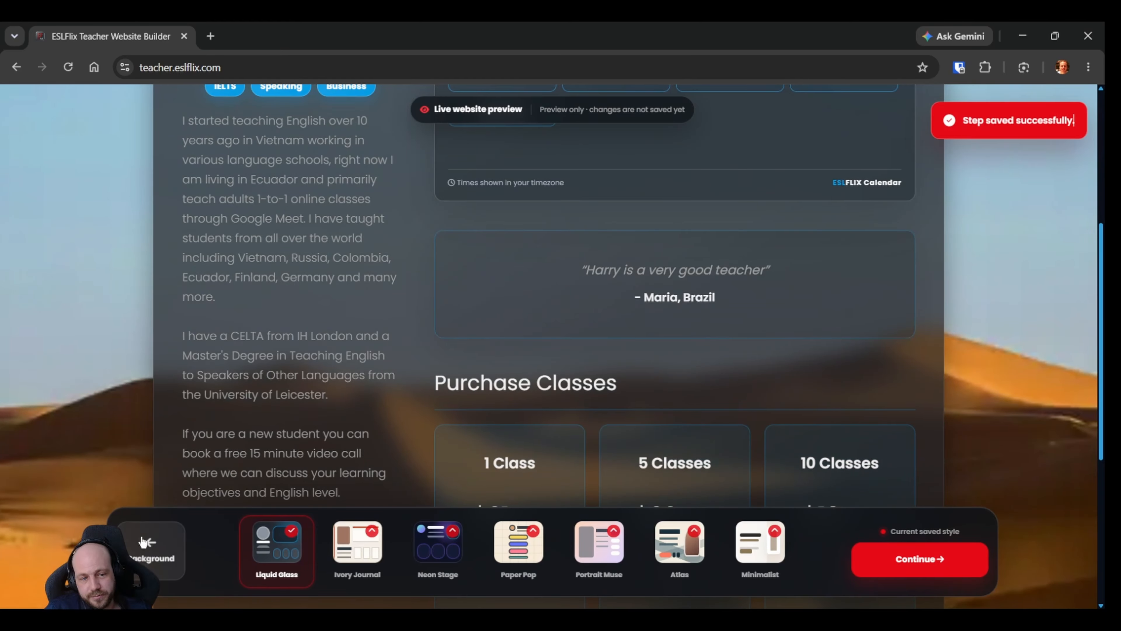
Return to the Student reviews step, delete the only testimonial, and save the step.
click(151, 553)
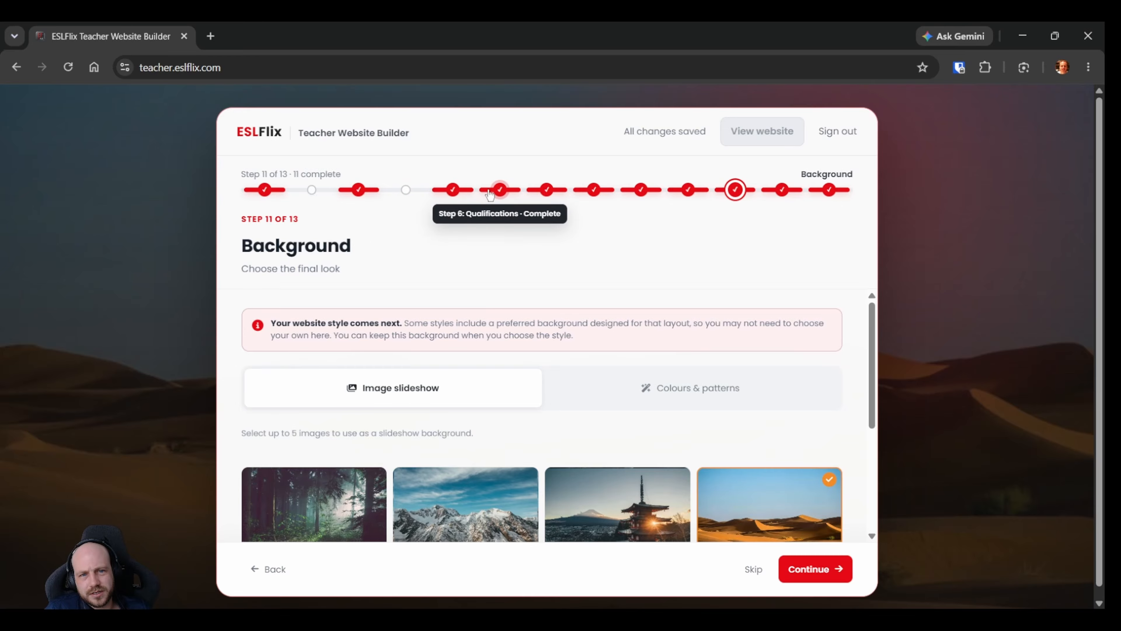
click(545, 191)
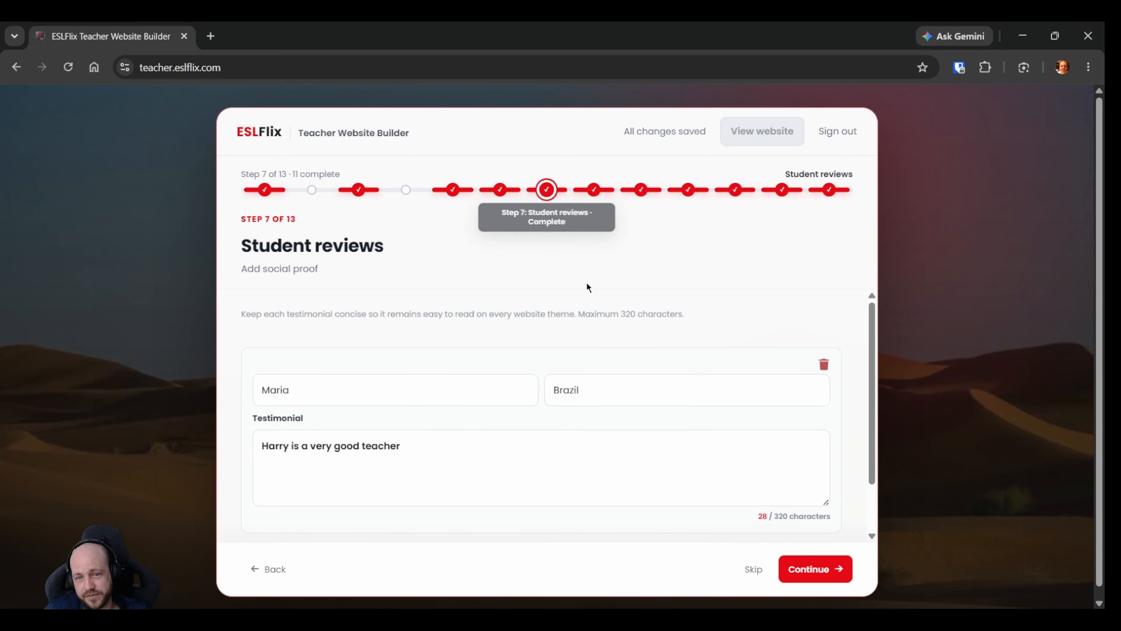
click(825, 366)
click(829, 570)
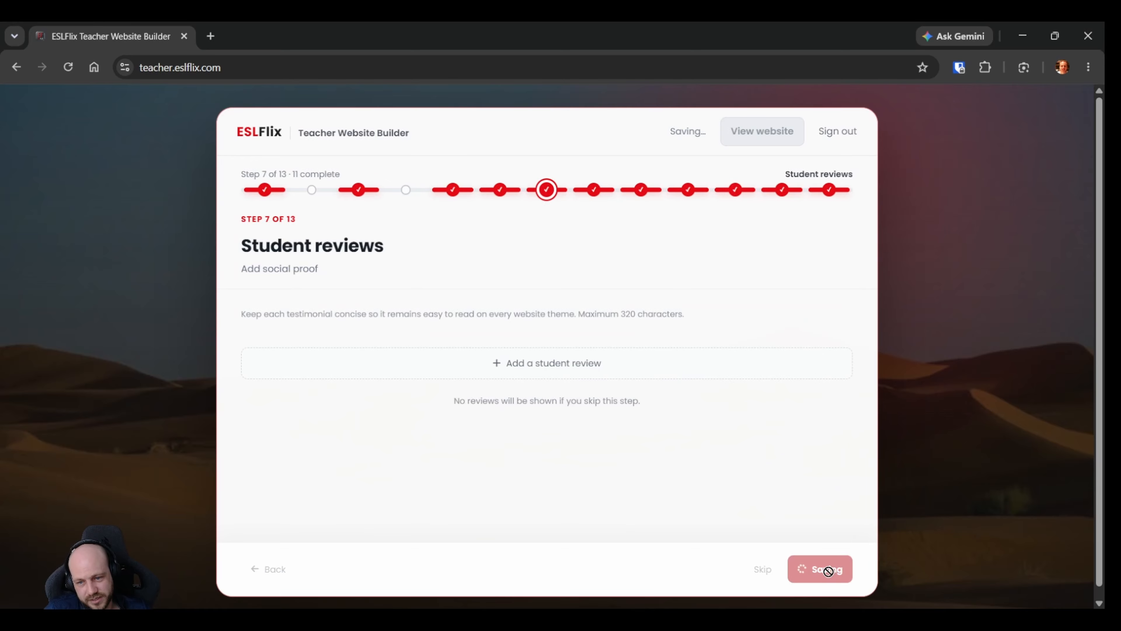
Return to the Website style step and examine the full preview without reviews, from the booking calendar to the class packages and WhatsApp option.
click(780, 193)
scroll(415, 340, down, 6)
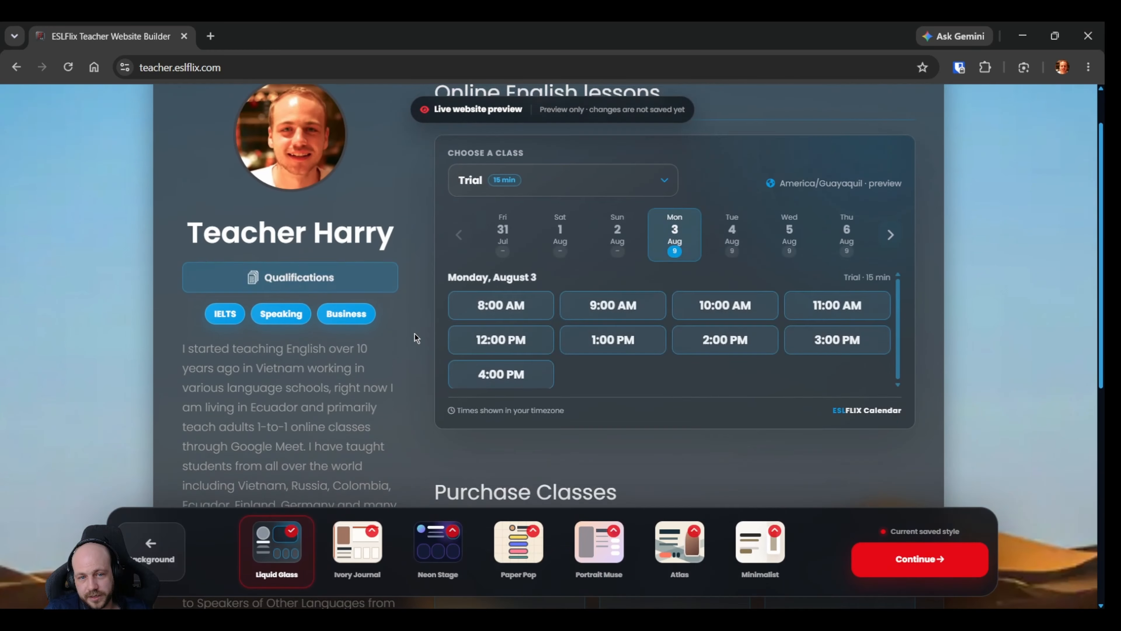
scroll(371, 281, down, 4)
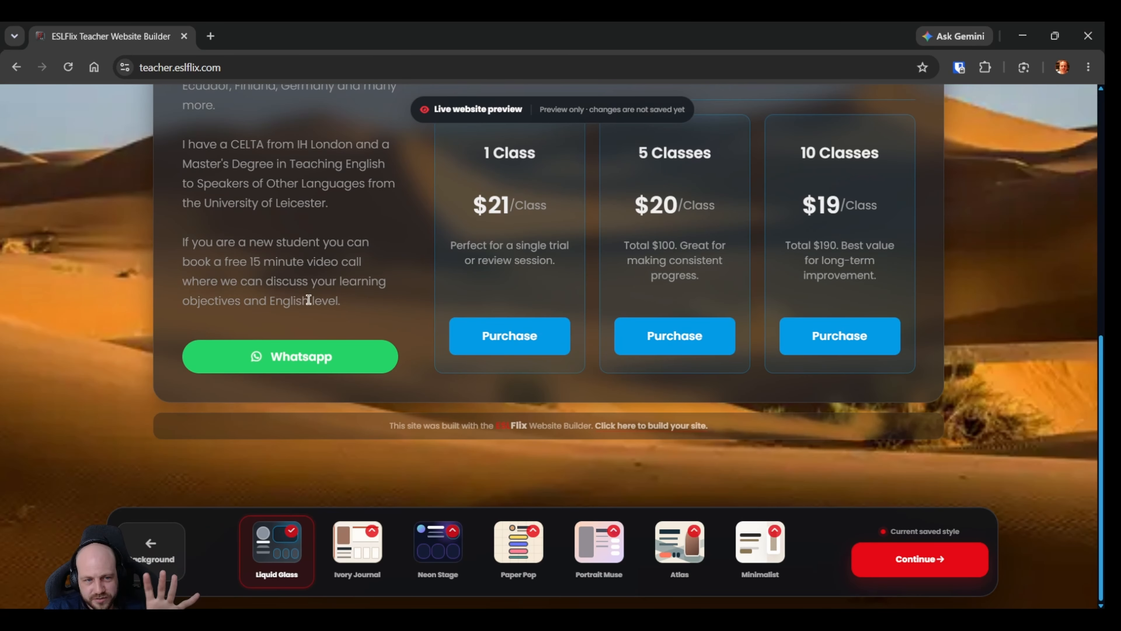
scroll(340, 331, up, 2)
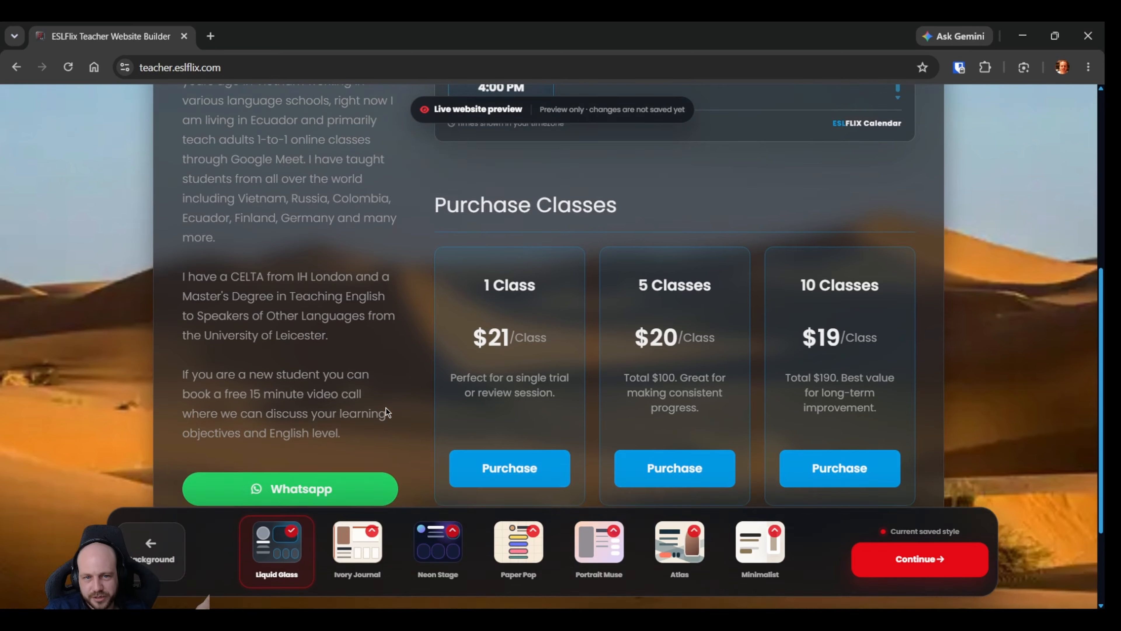
scroll(386, 409, up, 2)
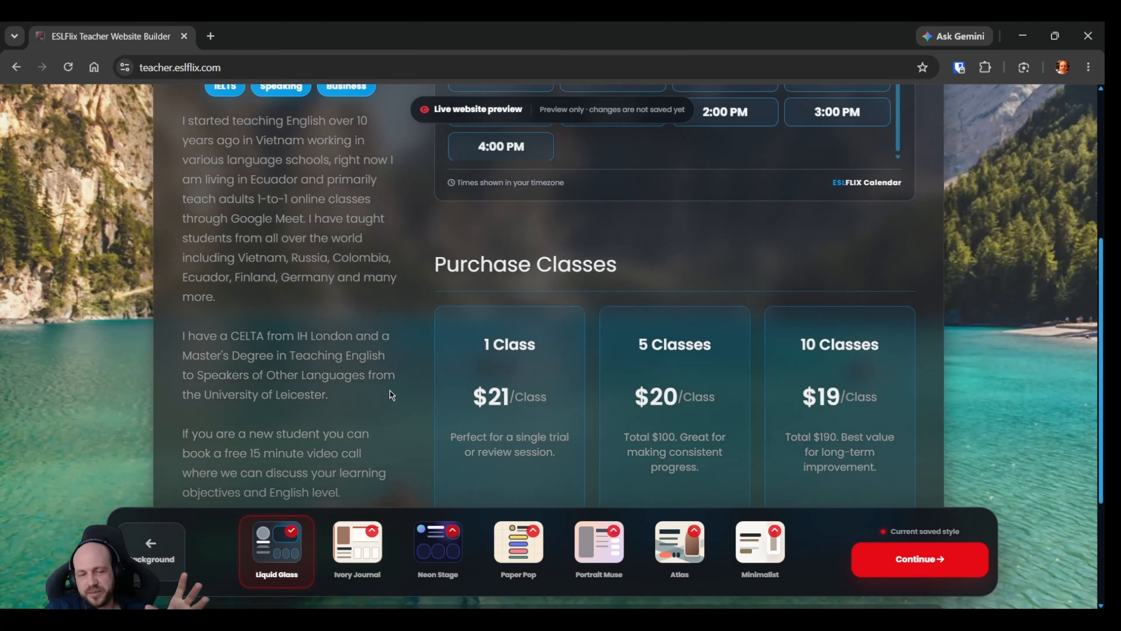
scroll(391, 392, up, 4)
scroll(384, 395, down, 8)
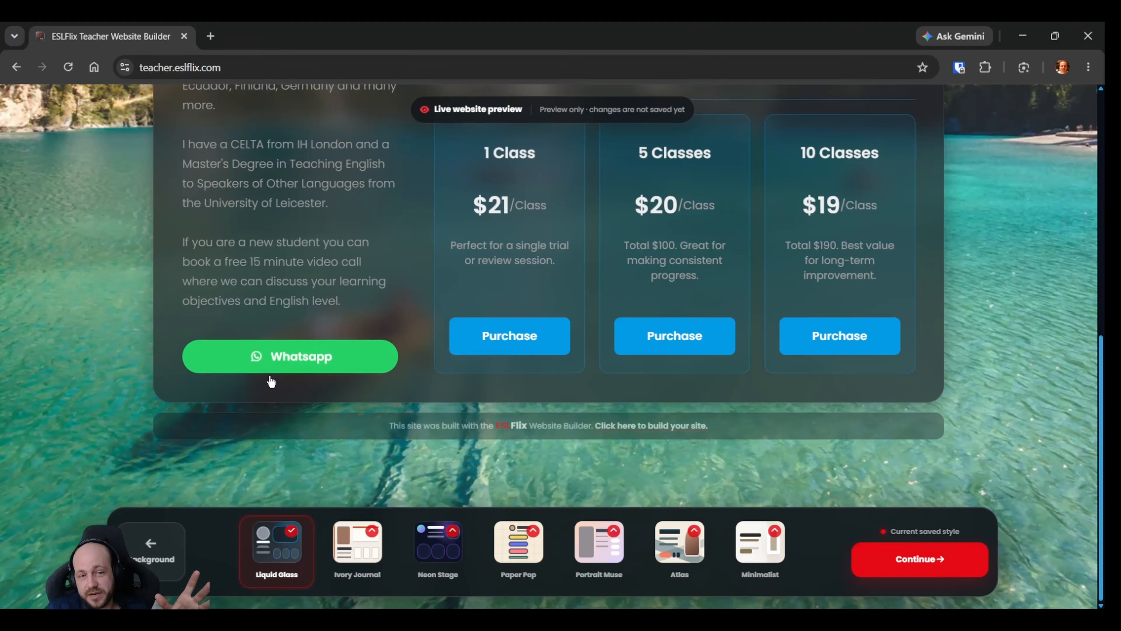
scroll(269, 354, up, 2)
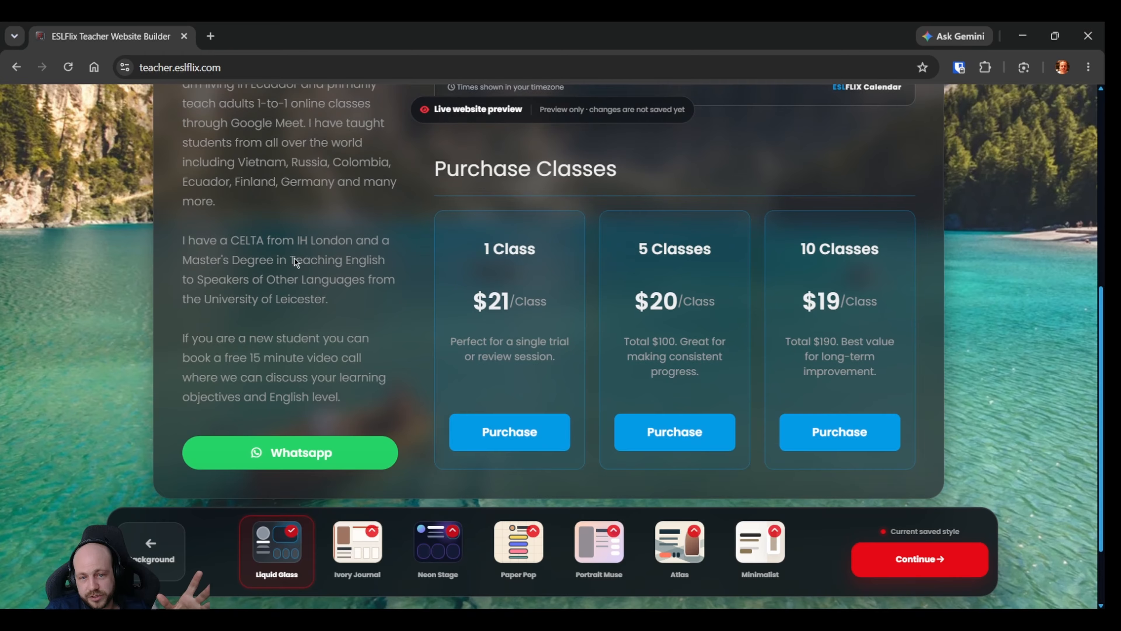
scroll(298, 263, up, 4)
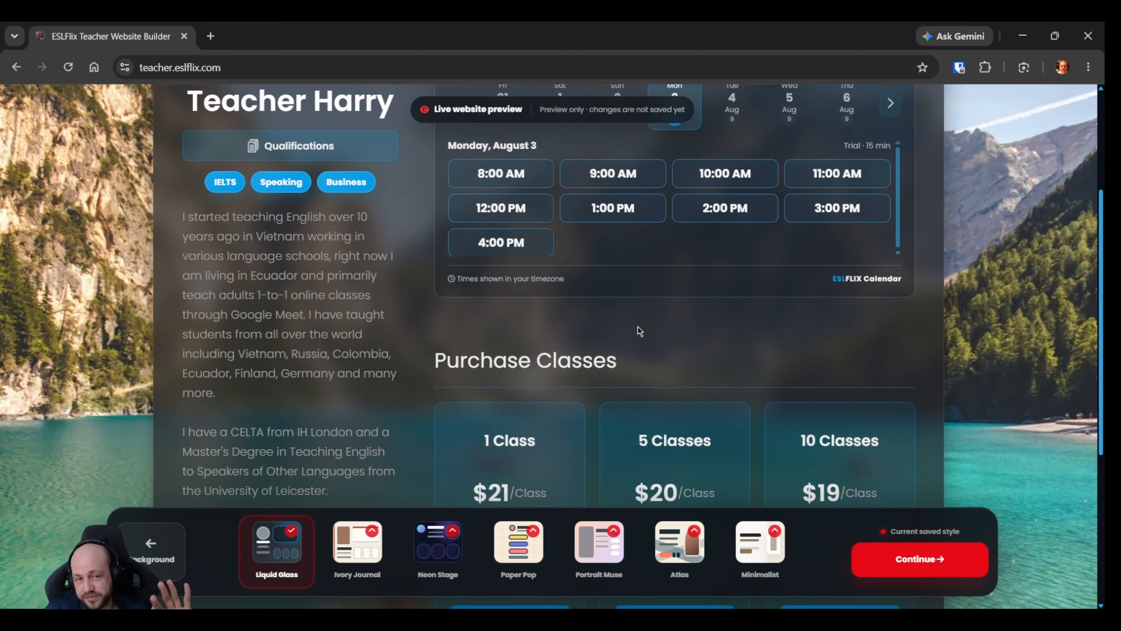
scroll(412, 357, up, 4)
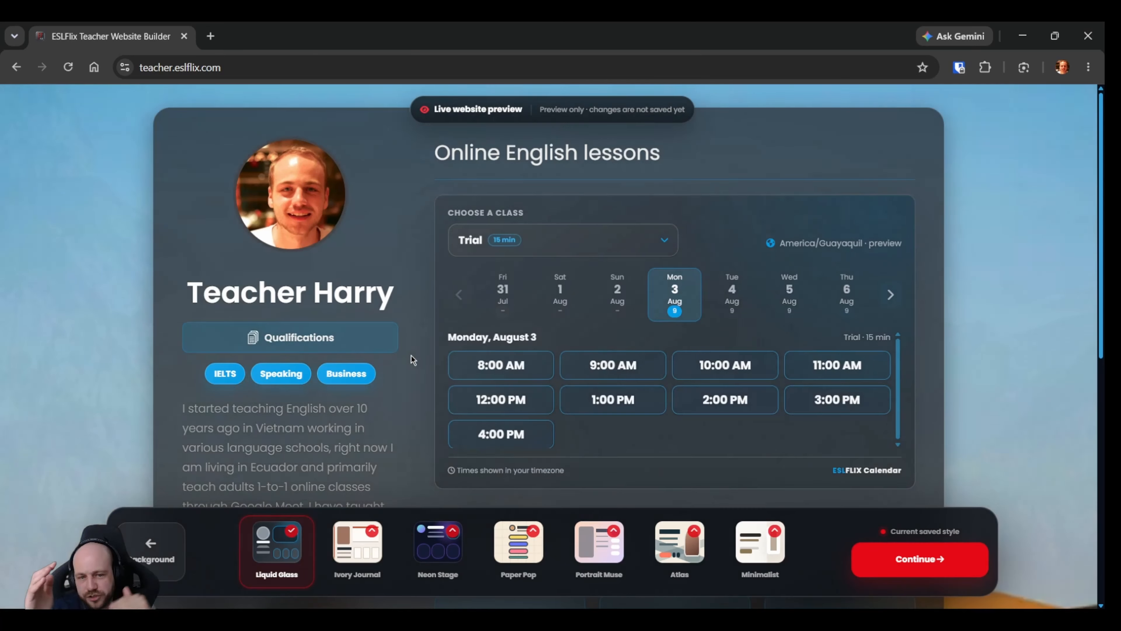
scroll(164, 313, down, 2)
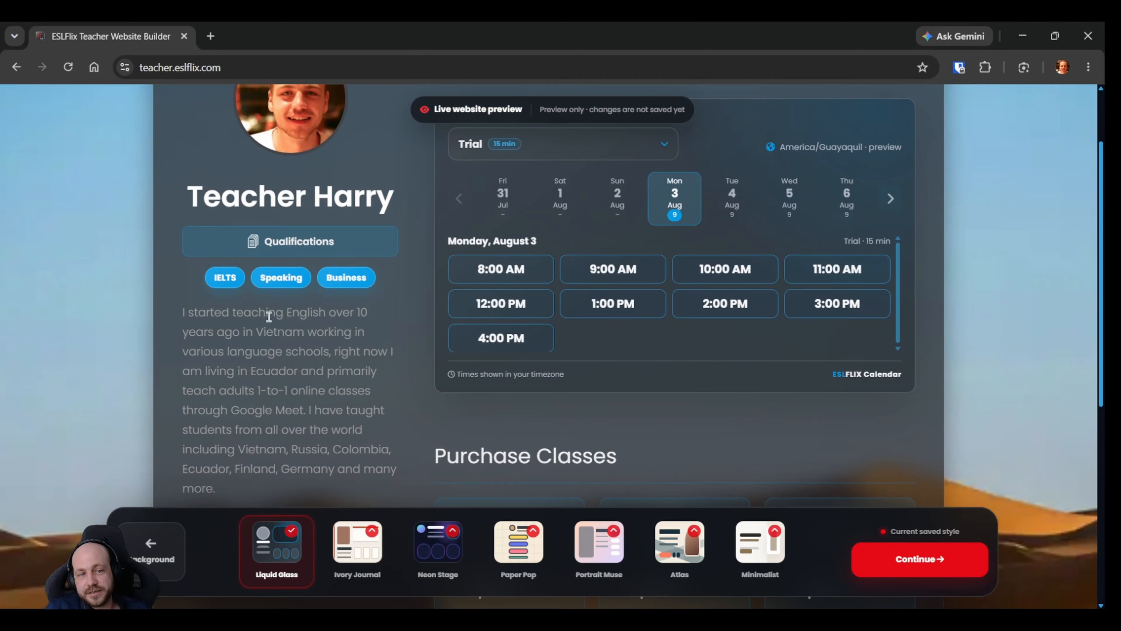
scroll(300, 410, down, 8)
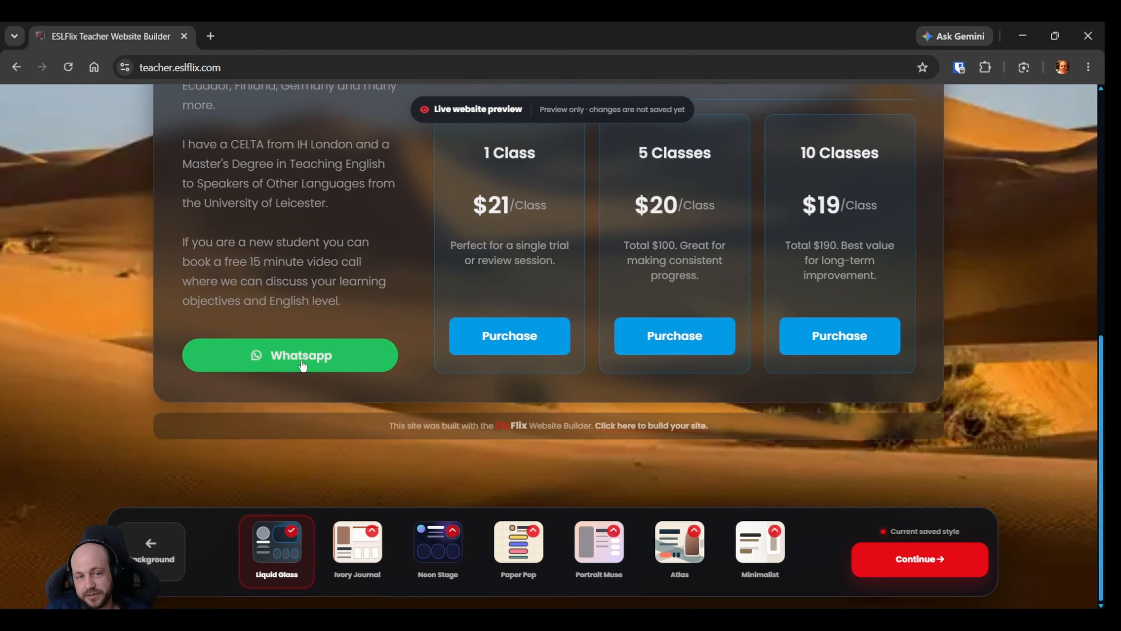
scroll(431, 338, up, 2)
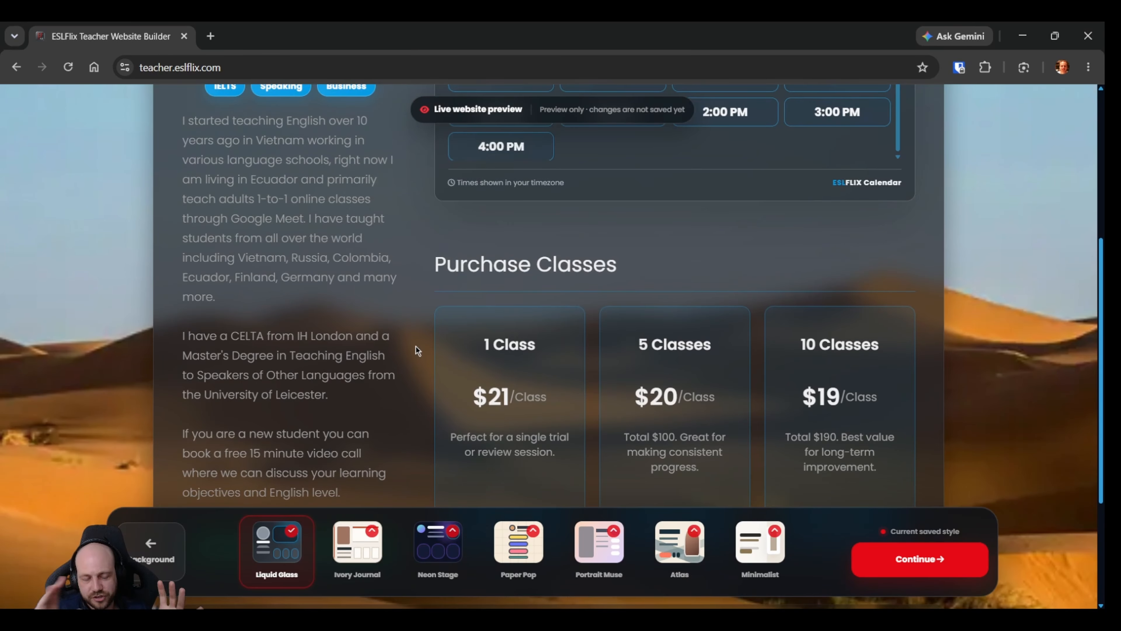
scroll(417, 346, up, 2)
scroll(417, 346, up, 1)
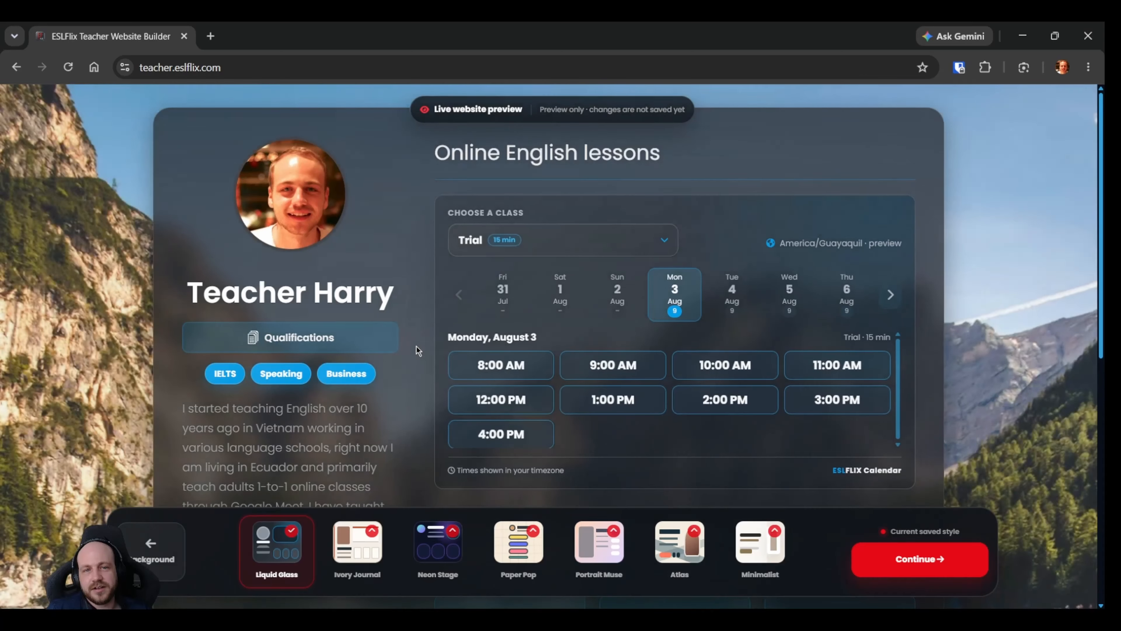
scroll(418, 394, down, 5)
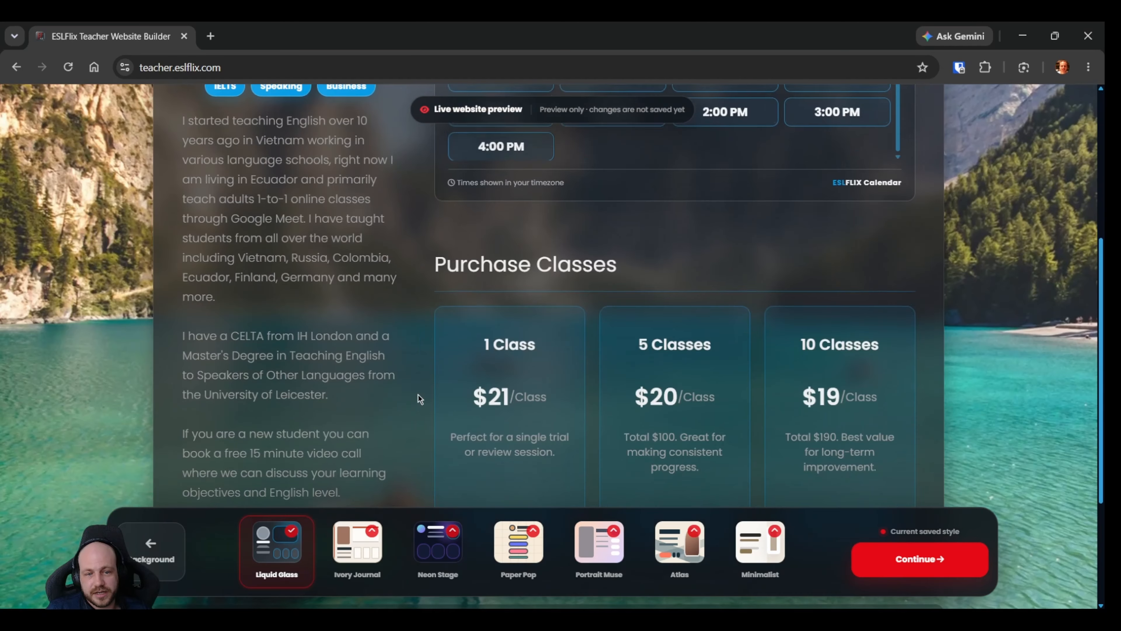
scroll(424, 400, up, 5)
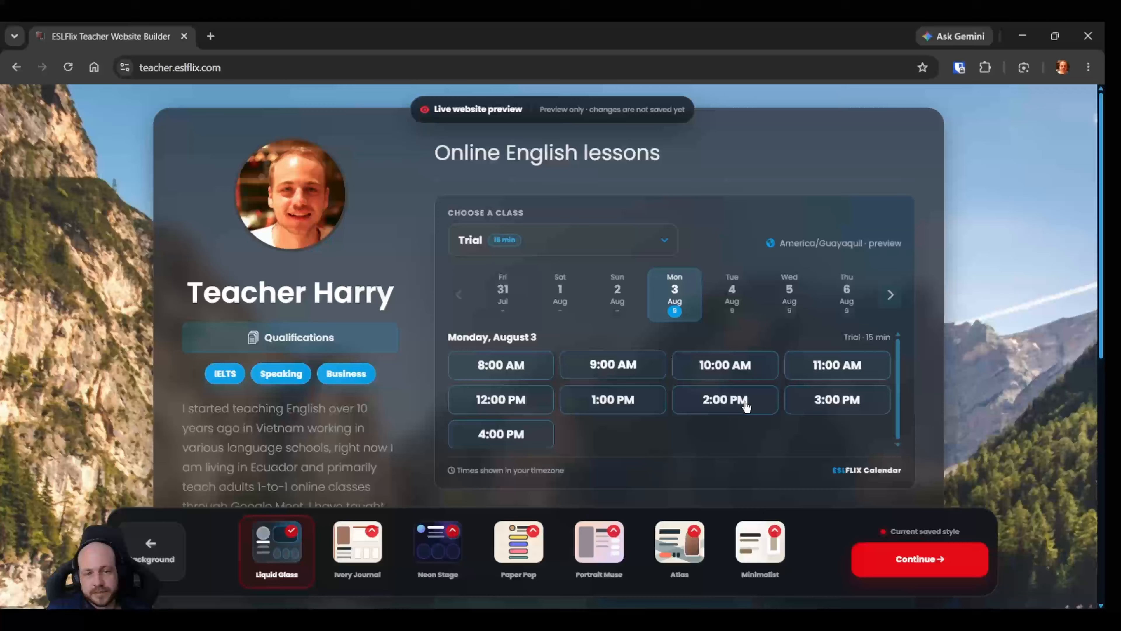
Continue to the Your domain name step and read the instructions for choosing and connecting a top-level domain.
click(941, 558)
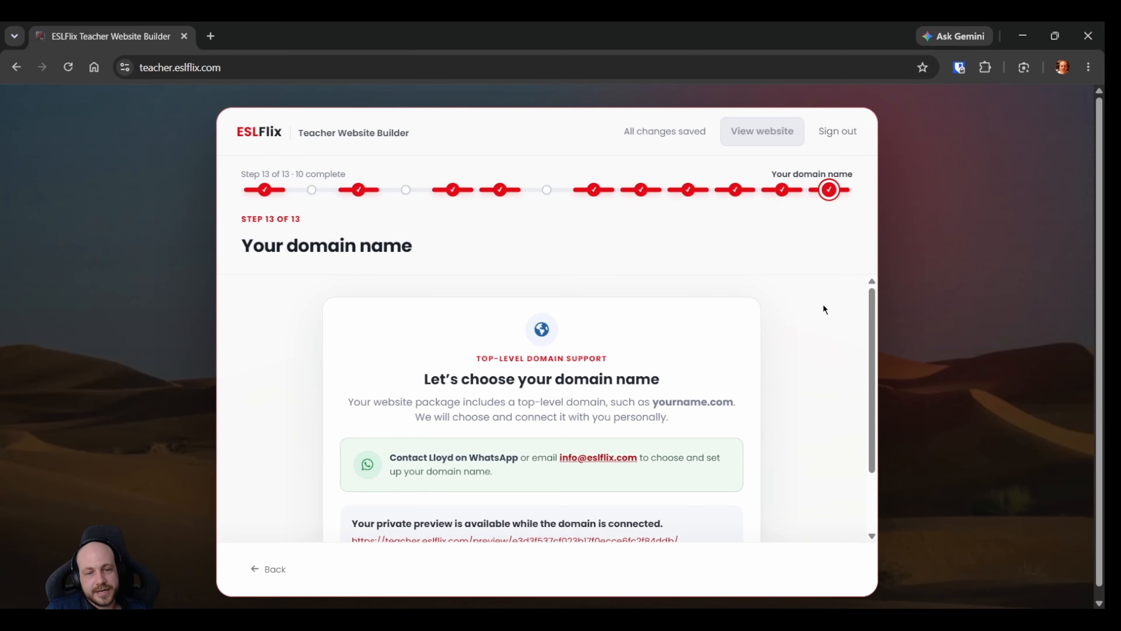
scroll(726, 388, down, 2)
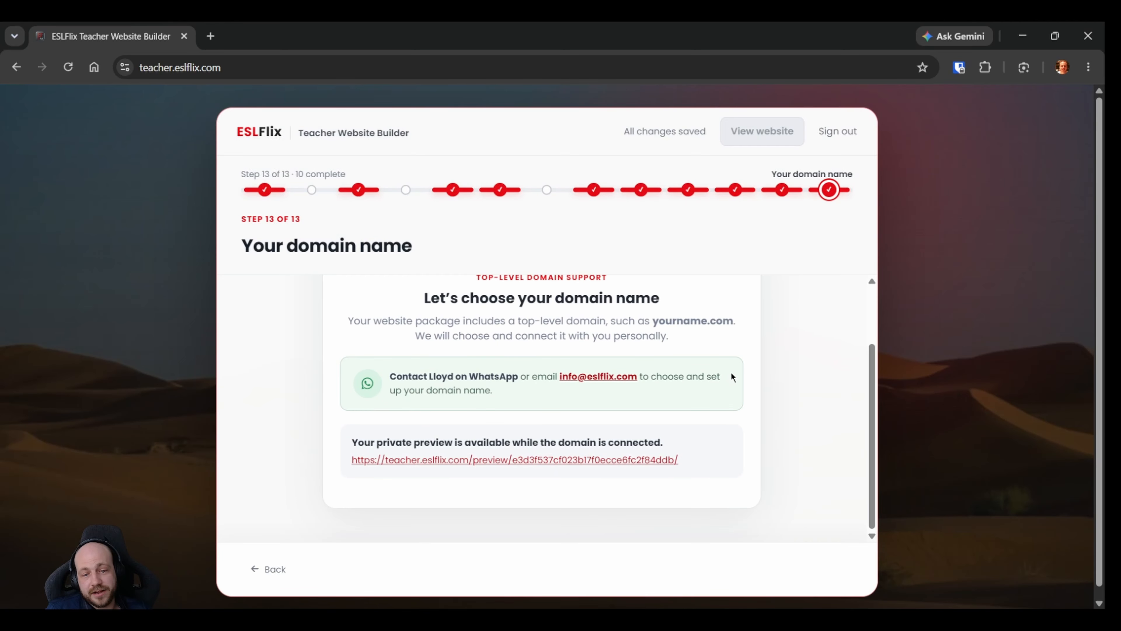
drag(872, 417, 868, 398)
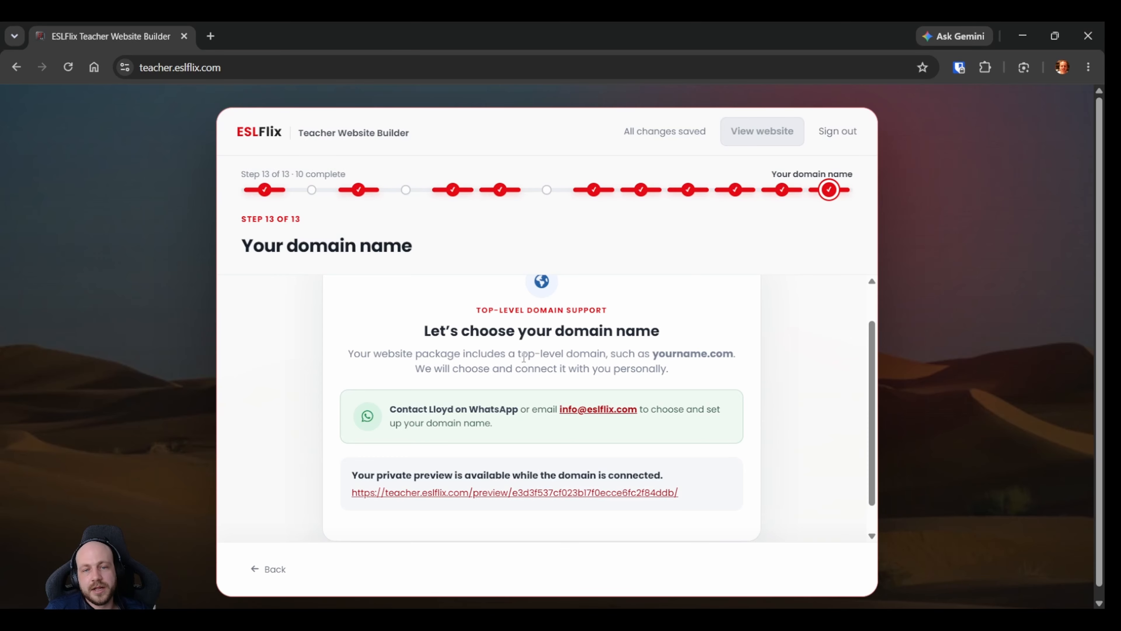
scroll(544, 425, down, 1)
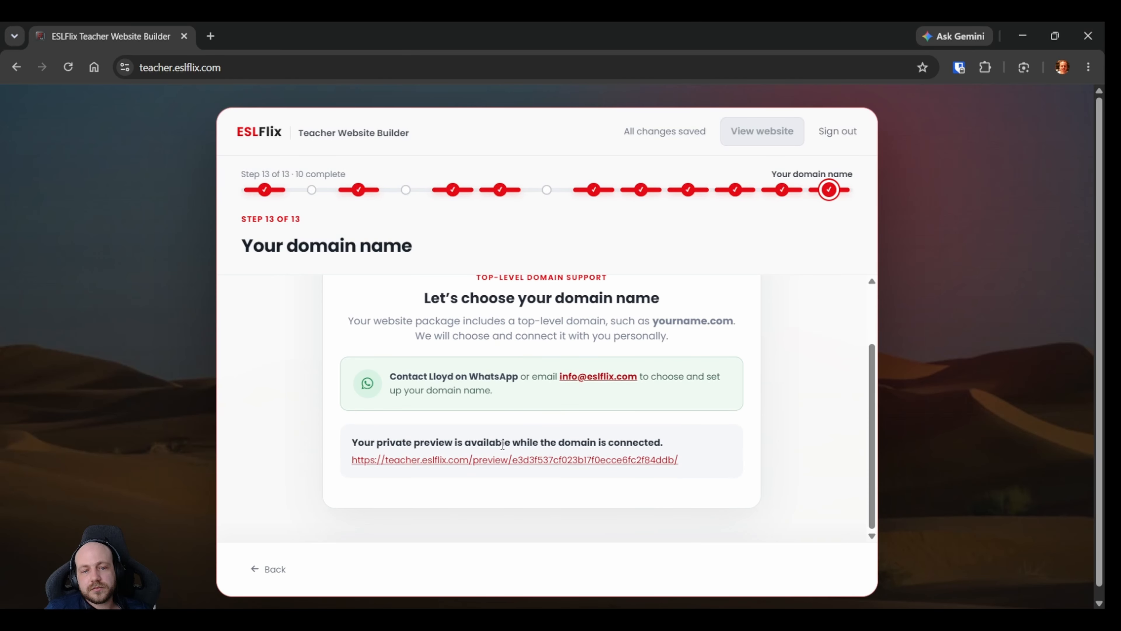
Open the website's private preview link and dismiss the preview notice to view the site.
click(582, 460)
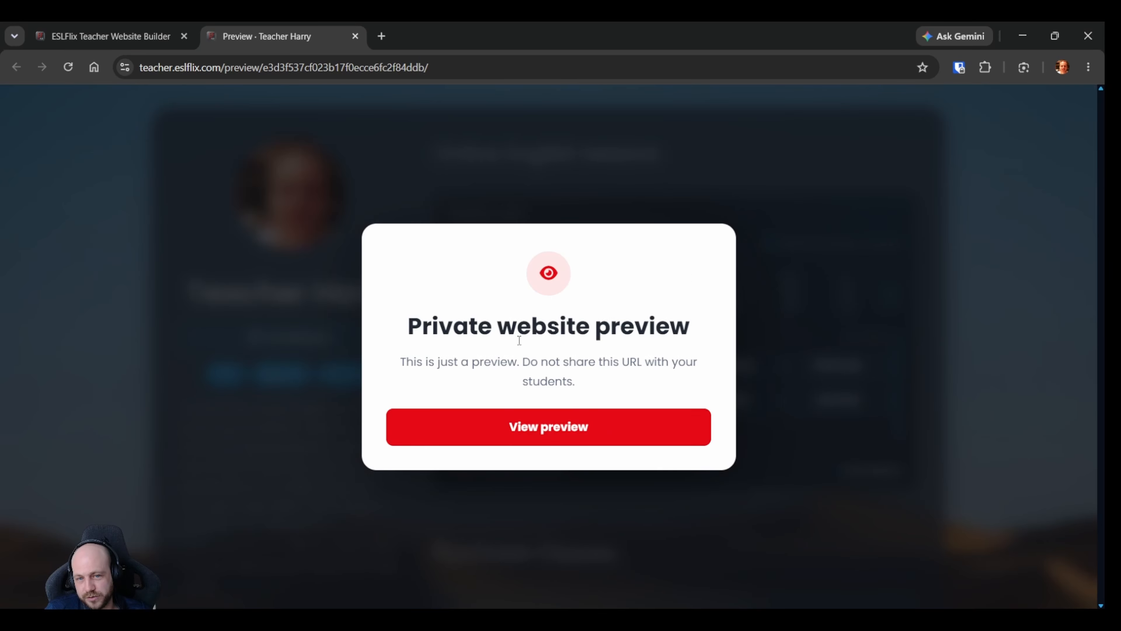
click(563, 440)
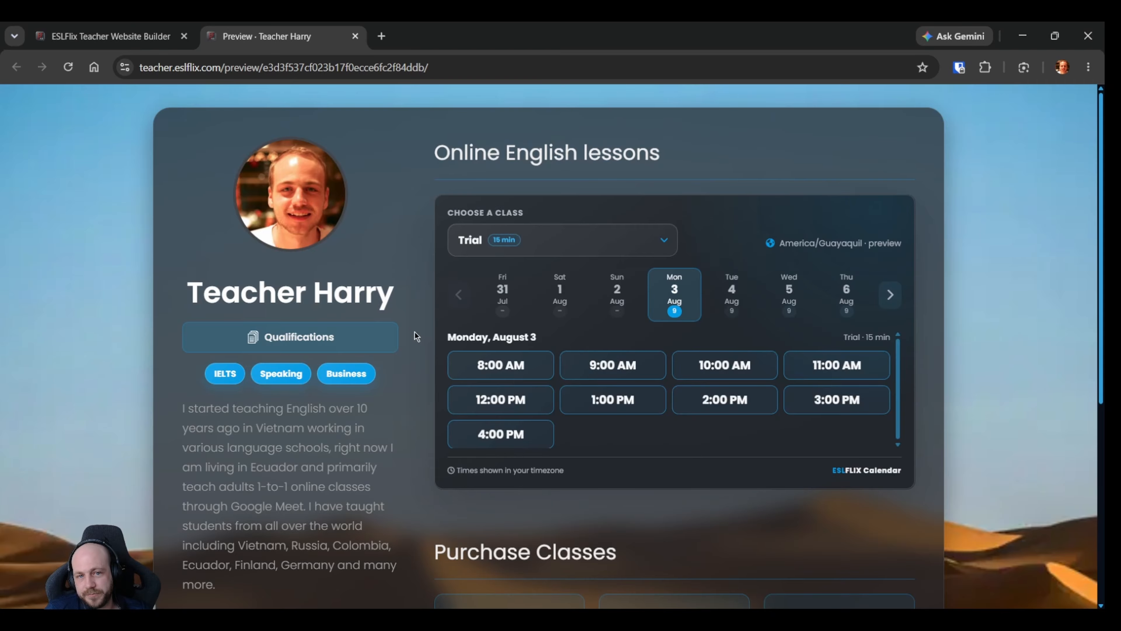
Examine the private preview site from the profile and booking calendar down to the class packages, WhatsApp contact and page footer.
scroll(416, 332, down, 5)
scroll(413, 326, up, 2)
scroll(412, 382, up, 3)
scroll(412, 383, down, 7)
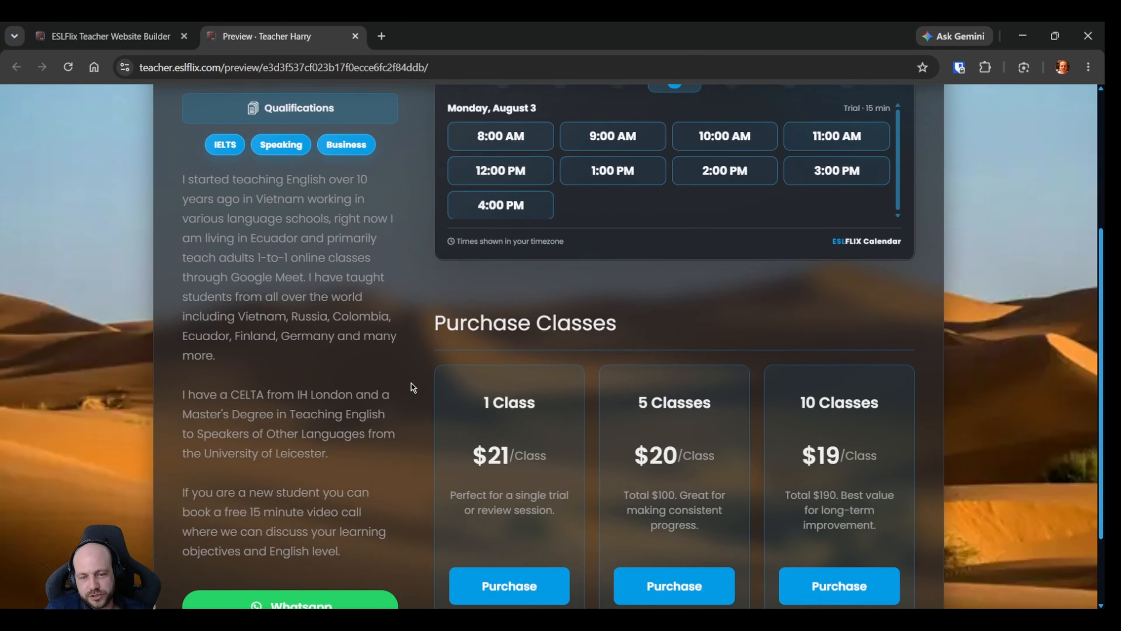
scroll(412, 383, up, 7)
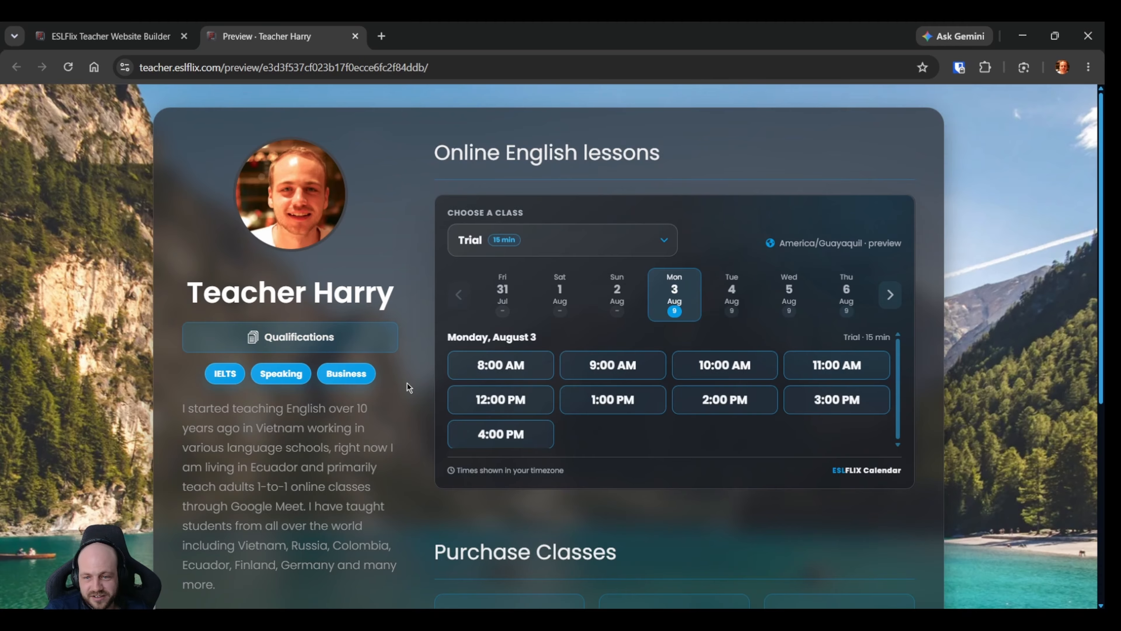
scroll(402, 391, down, 1)
scroll(402, 392, down, 5)
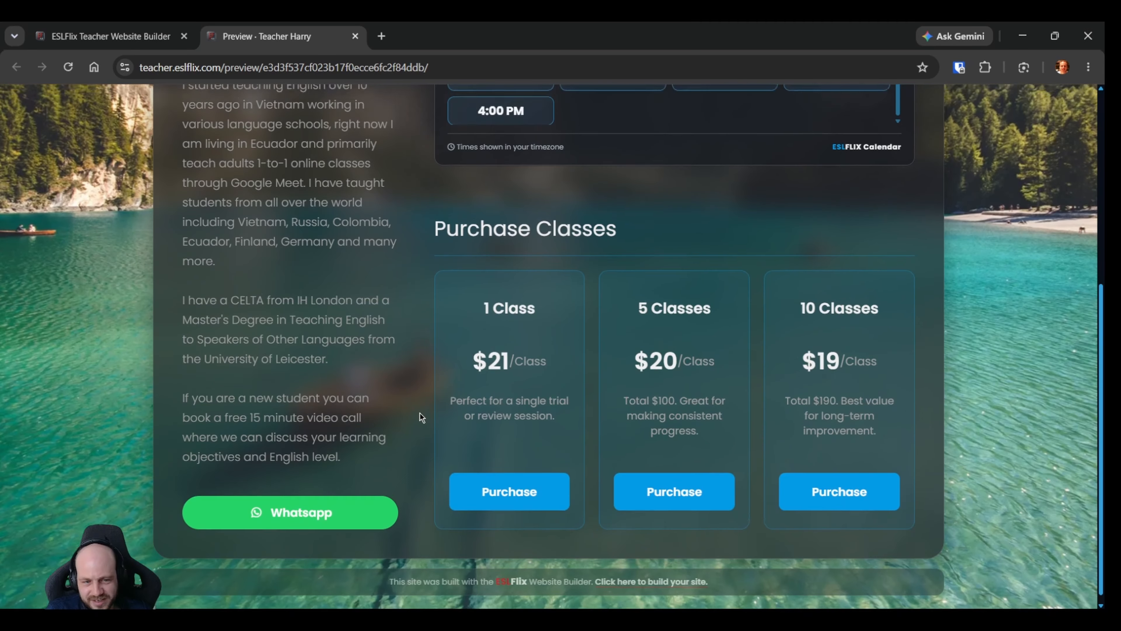
scroll(420, 415, up, 5)
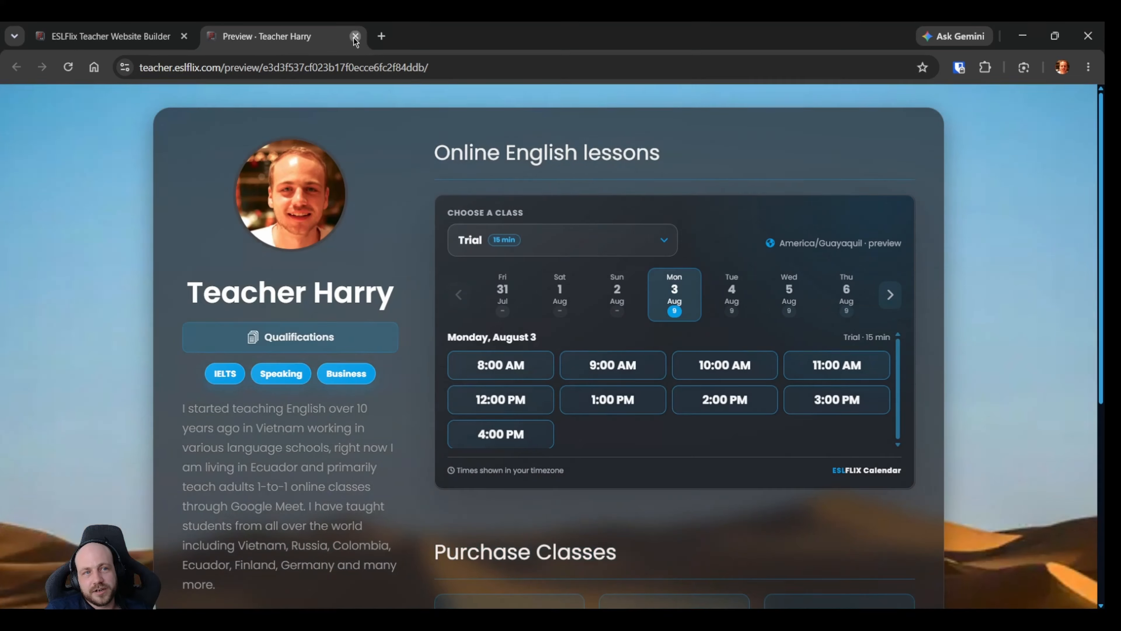
Close the preview page, return to the Your domain name step, and review the domain support contact options and private preview link.
click(356, 36)
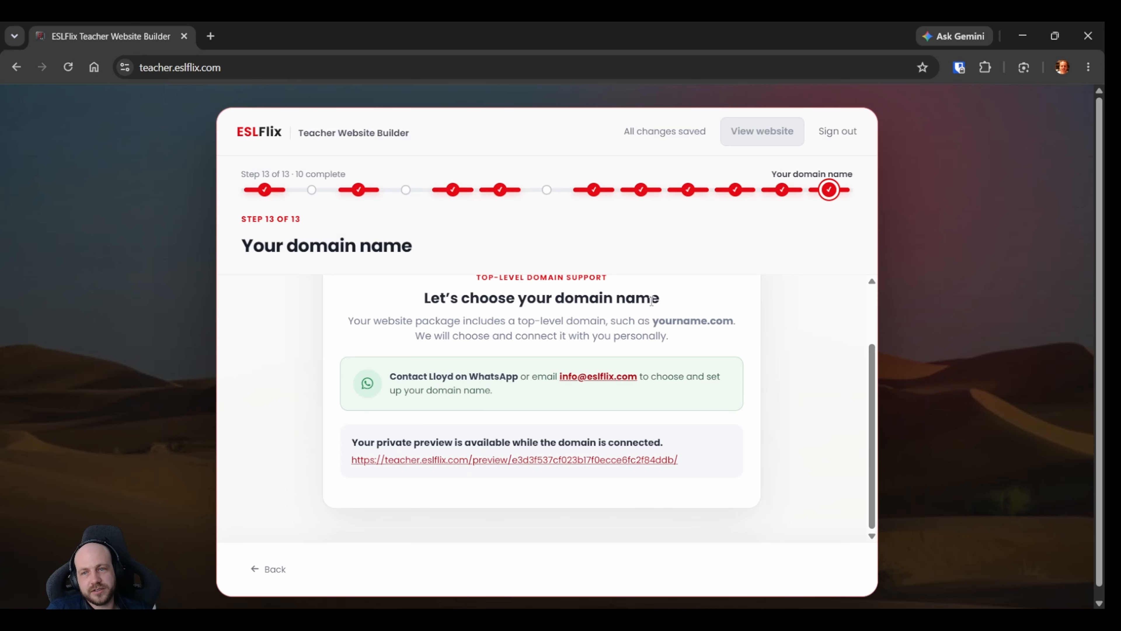
scroll(552, 376, up, 2)
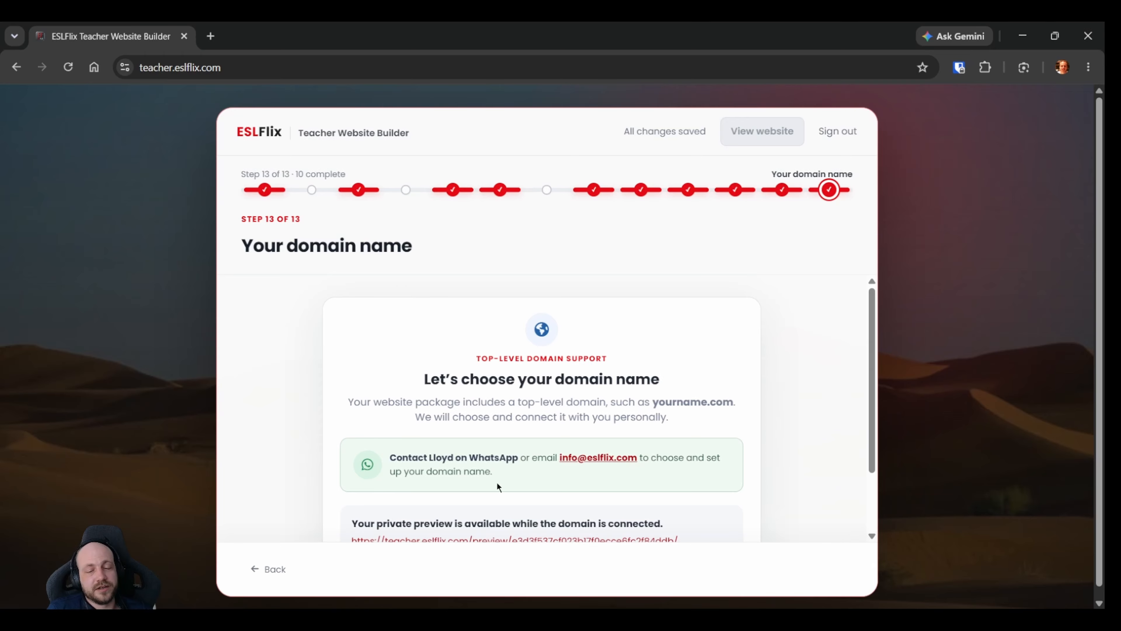
scroll(542, 436, down, 2)
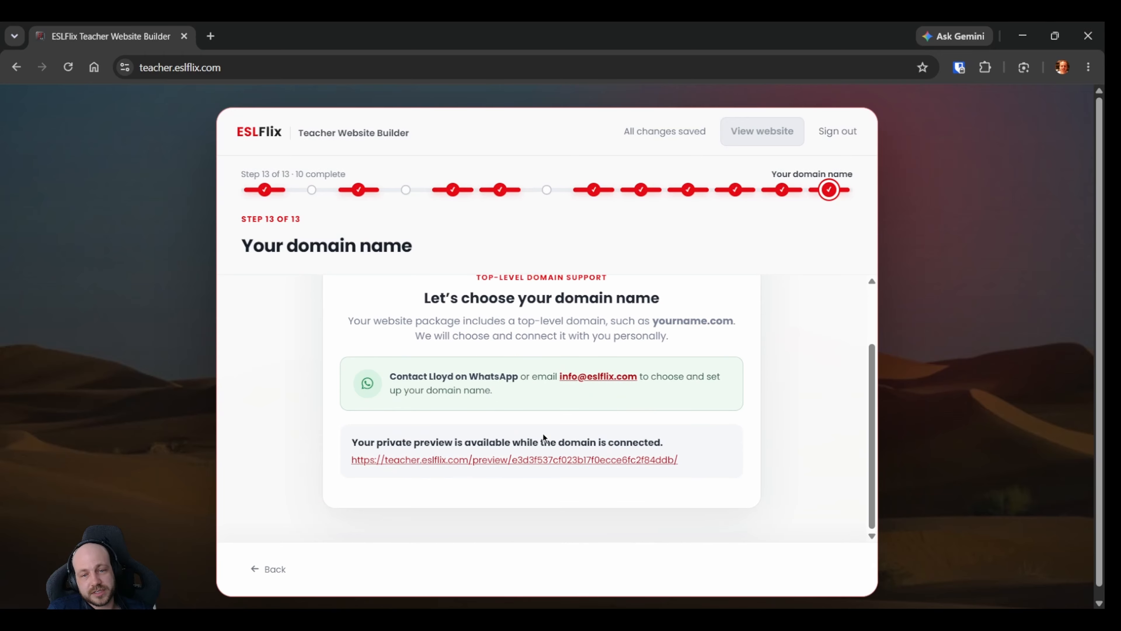
scroll(543, 435, up, 2)
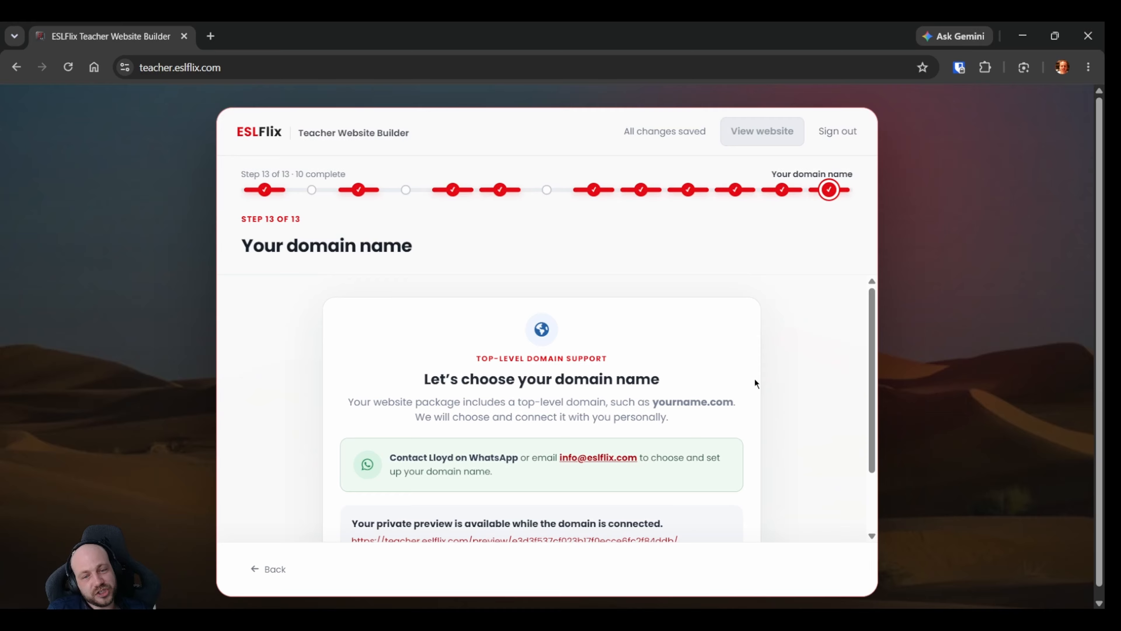
scroll(637, 313, down, 2)
scroll(573, 335, up, 2)
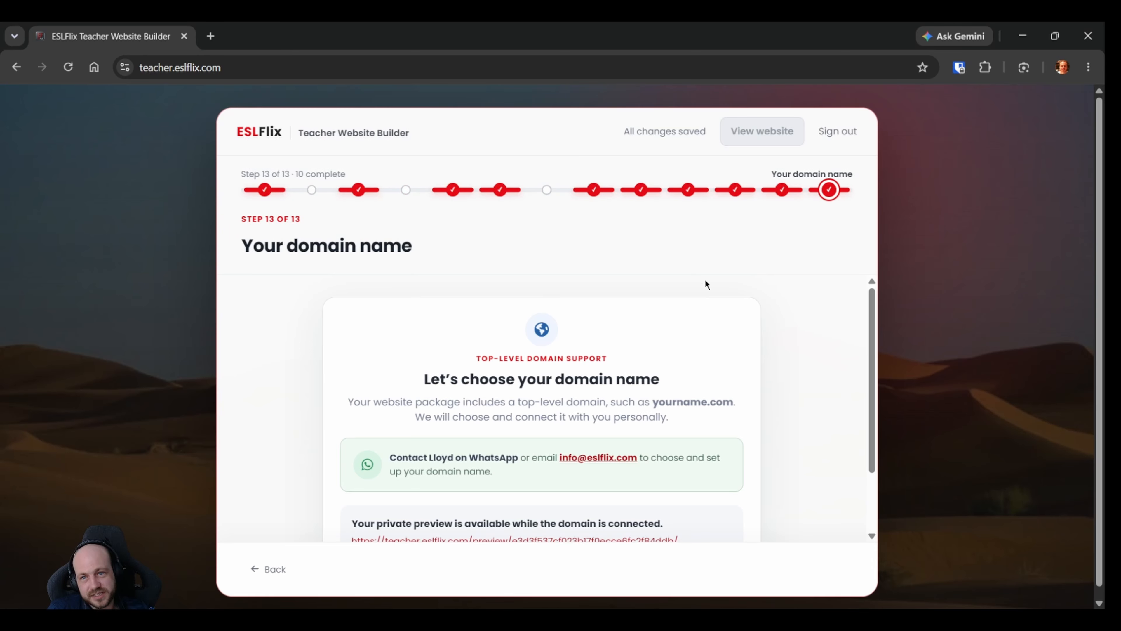
scroll(780, 381, down, 2)
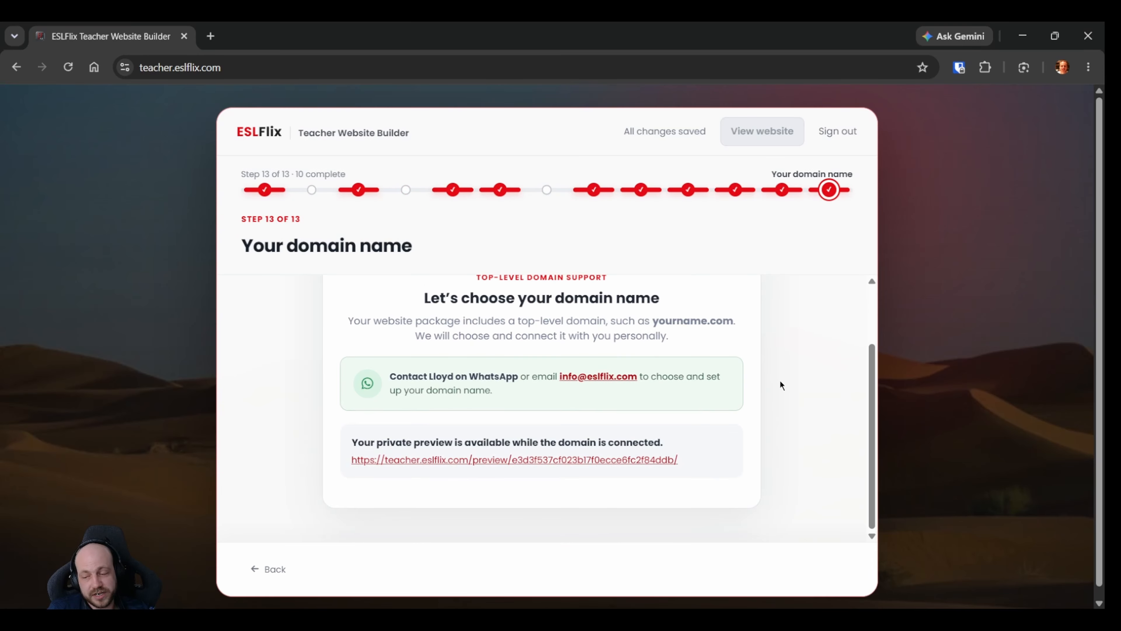